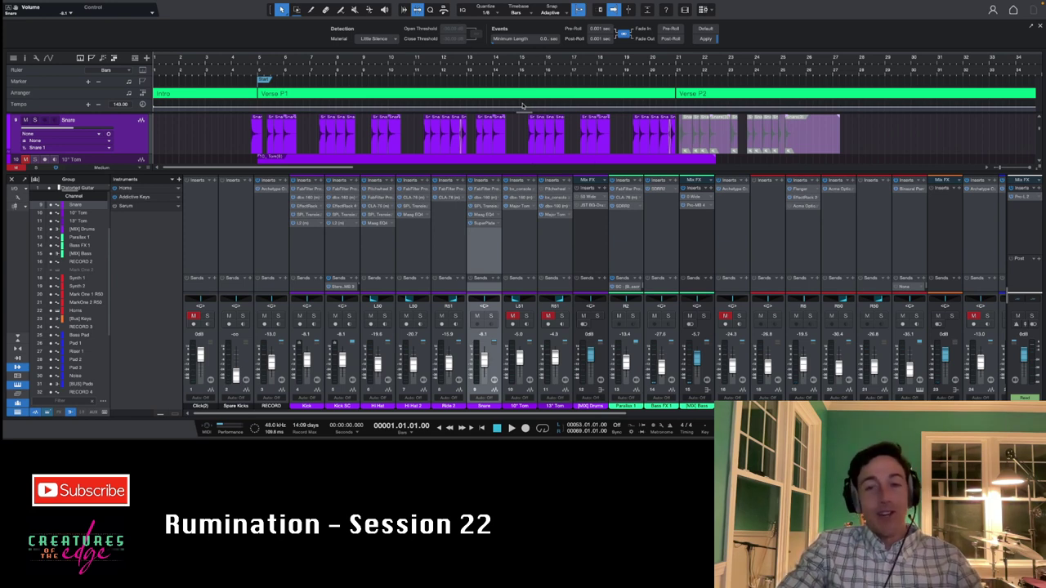
Select the RECORD 3 channel and hide the mixer console so the arrangement takes the full height.
left_click(730, 243)
left_click(983, 231)
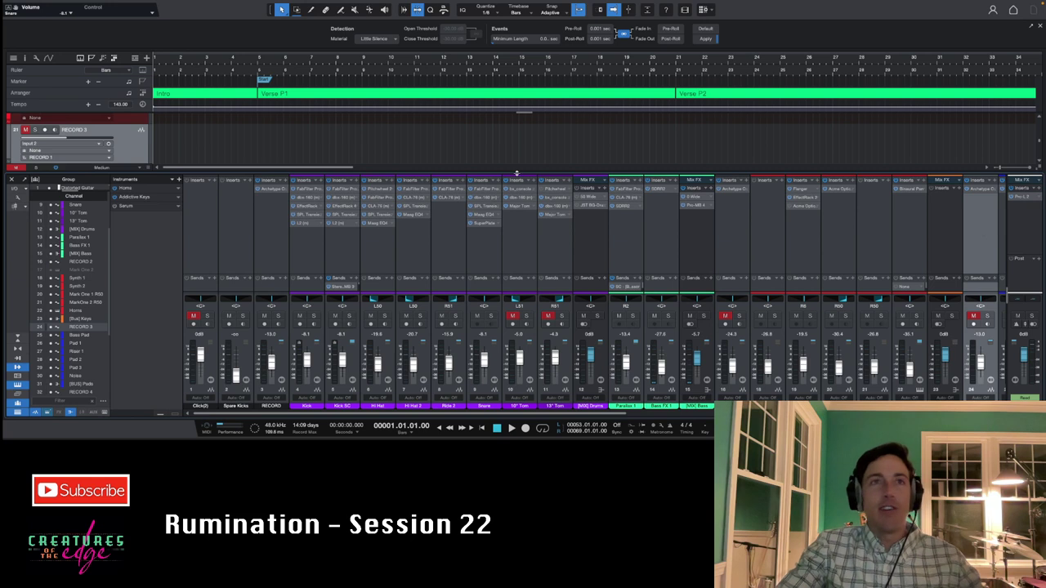
left_click_drag(524, 175, 524, 264)
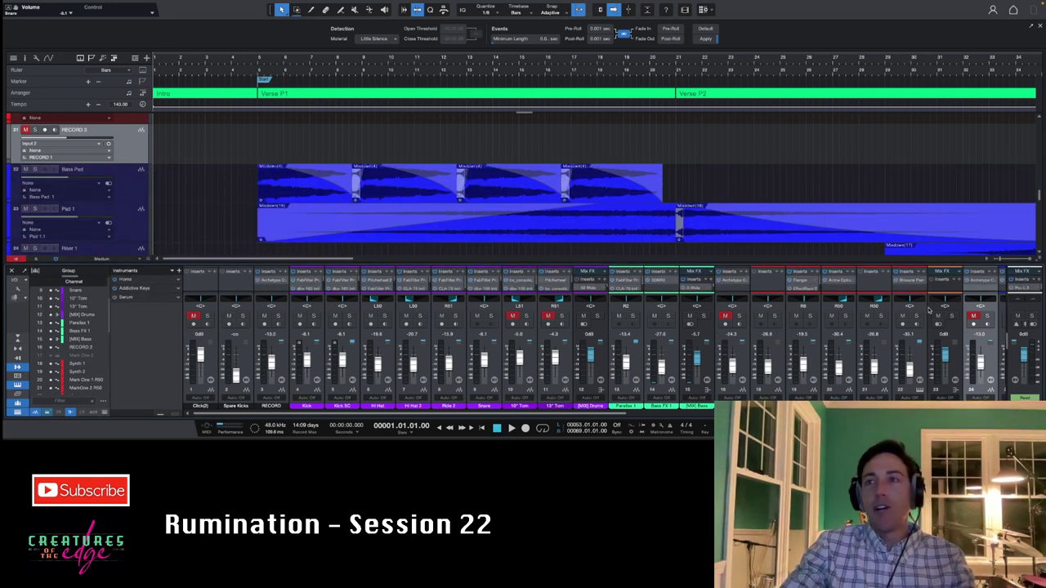
key("F3")
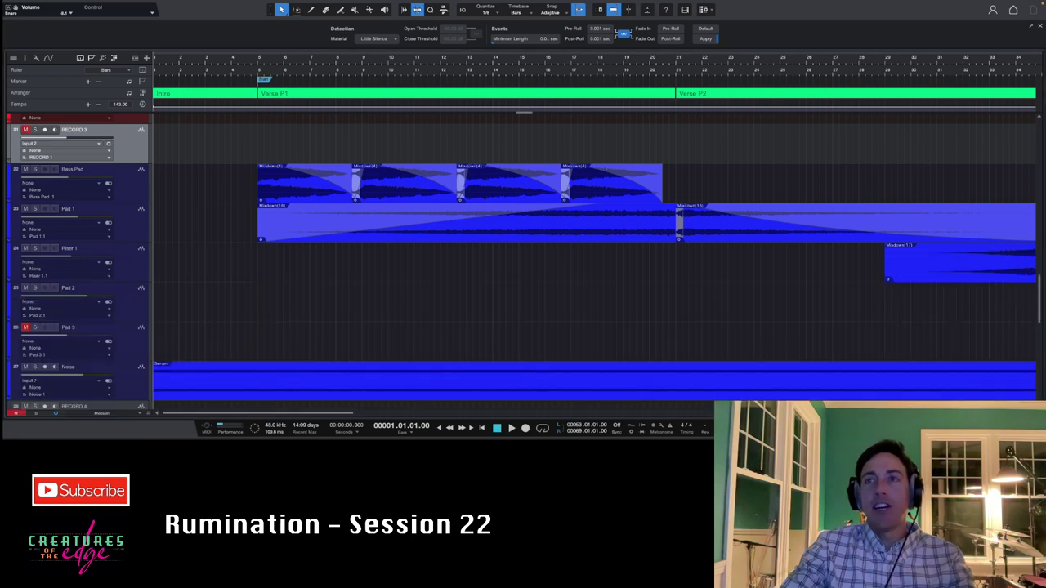
Shrink the track heights so the tracks down to the instrument bus fit, and select the RECORD 5 track.
scroll(370, 281, "down", 3)
scroll(370, 281, "down", 5)
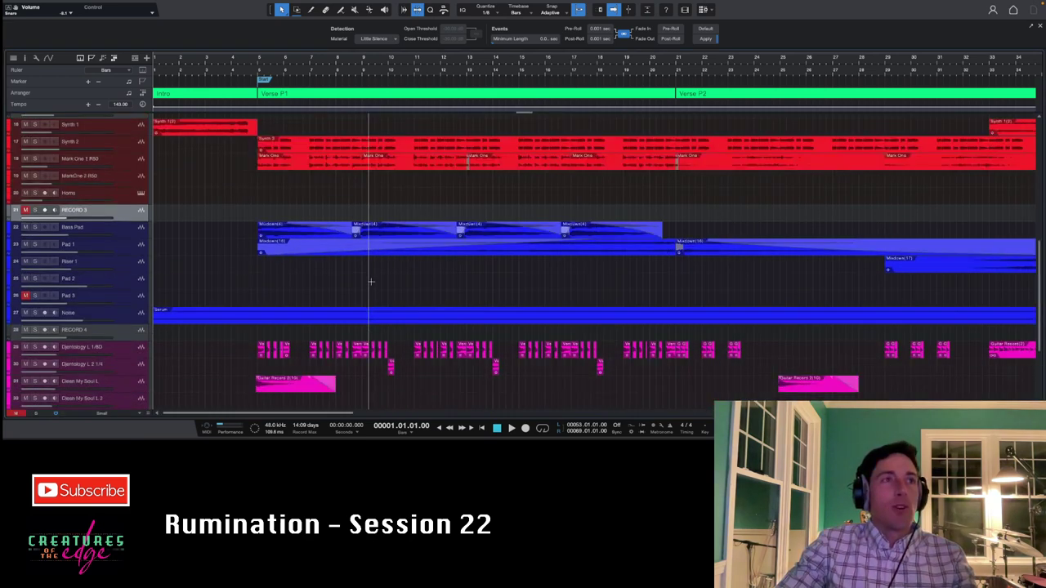
scroll(370, 281, "up", 5)
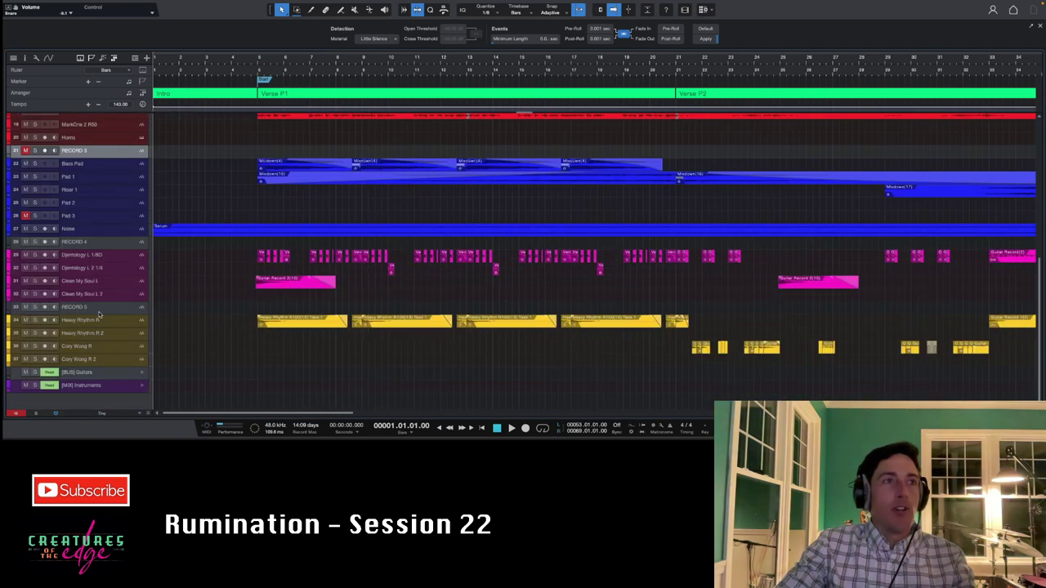
left_click(106, 152)
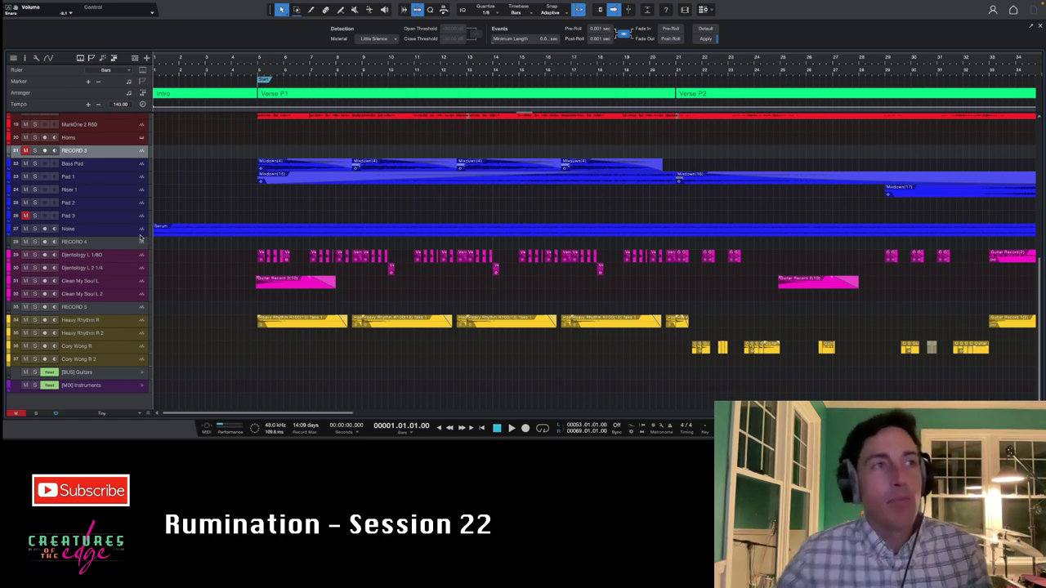
left_click(99, 308)
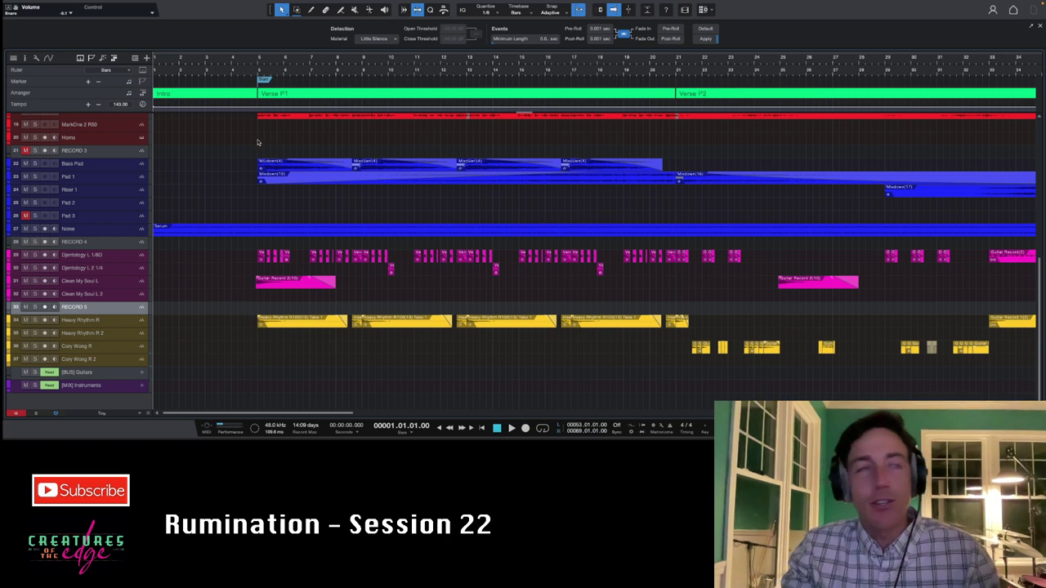
Nudge the snare hits on beat 3 of bars 49 and 50 slightly earlier.
mouse_move(527, 436)
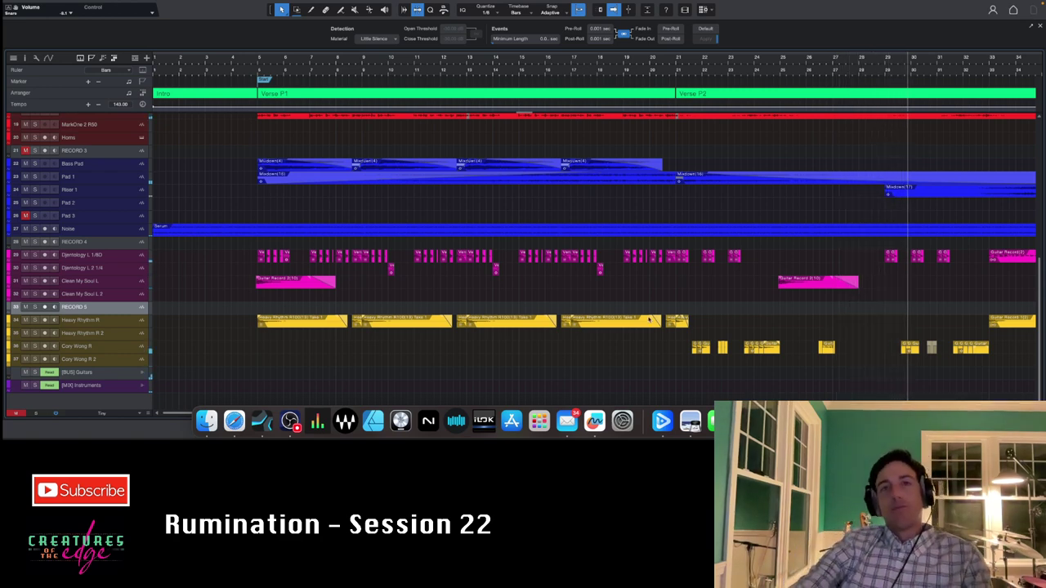
key("shift+w")
key("w")
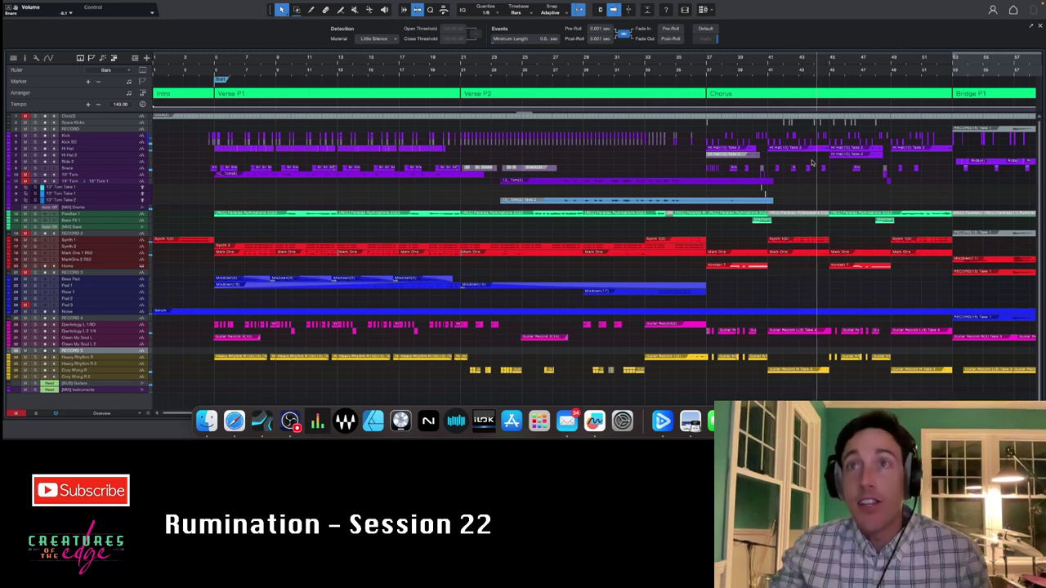
key("e")
key("e")
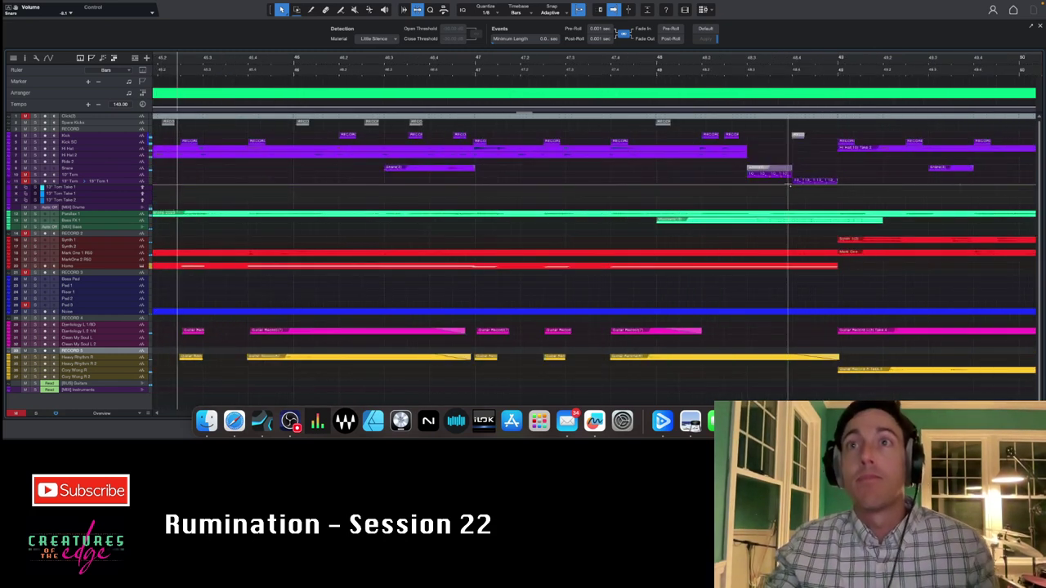
key("shift+e")
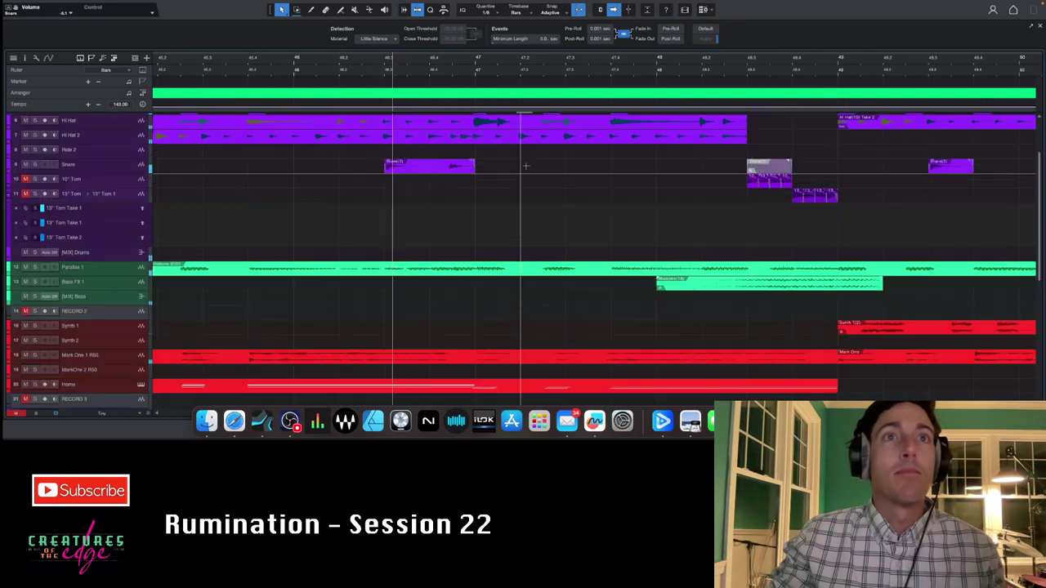
left_click(943, 170)
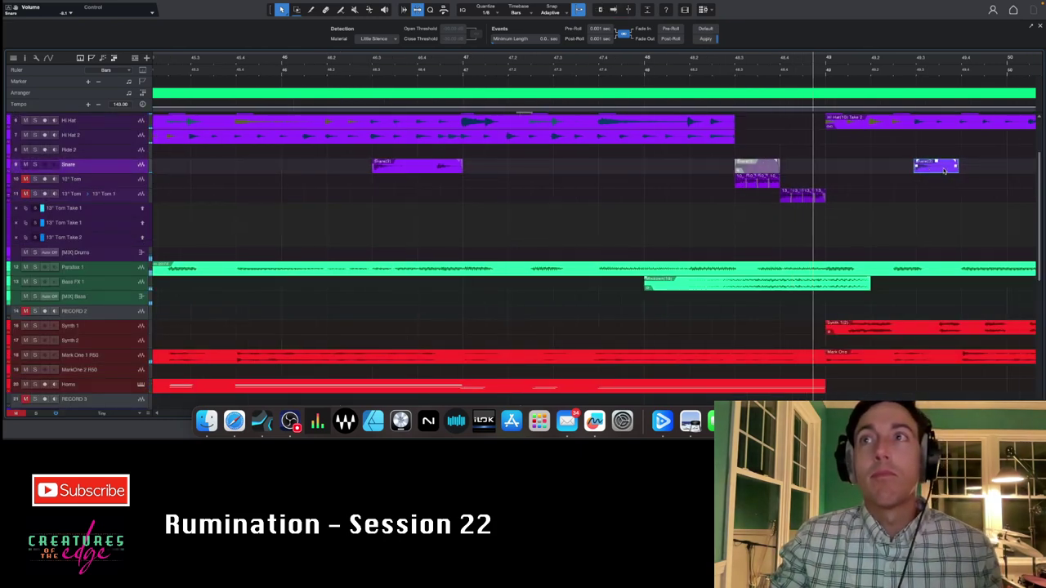
left_click(870, 168)
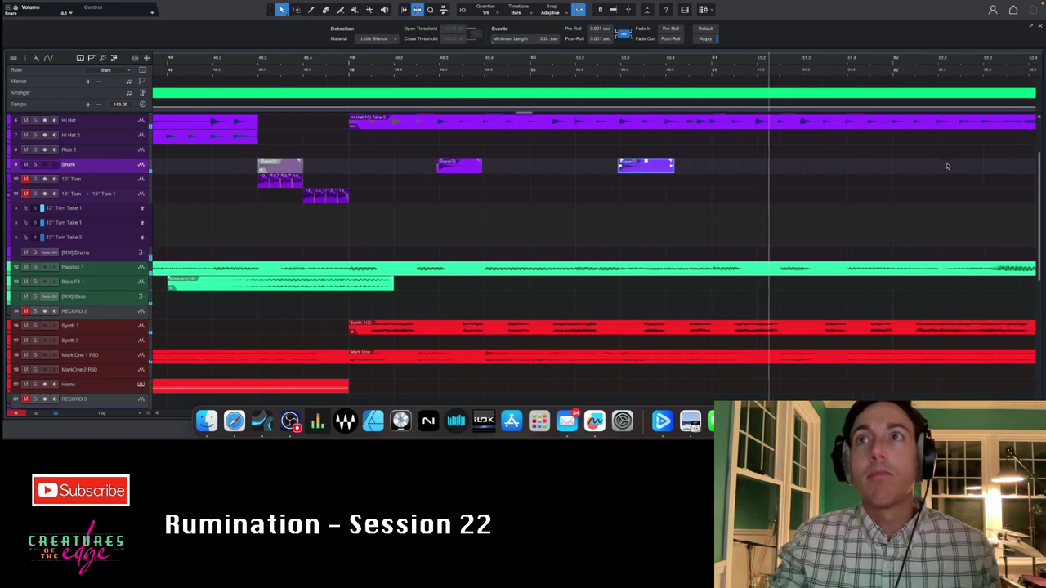
Nudge the snare hits on beat 3 of bars 41, 42 and 43 slightly earlier.
scroll(899, 168, "left", 10)
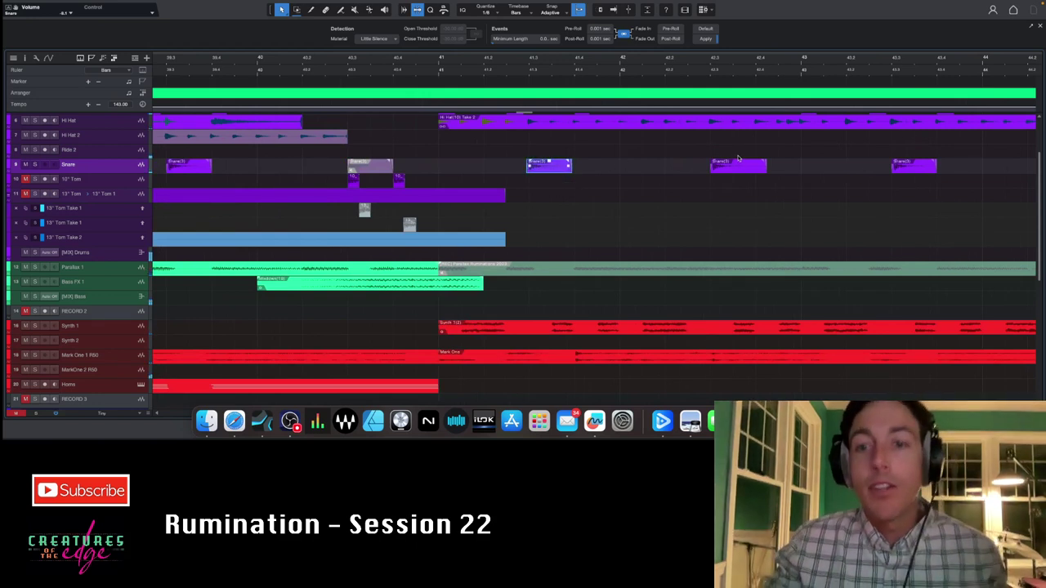
left_click(745, 168)
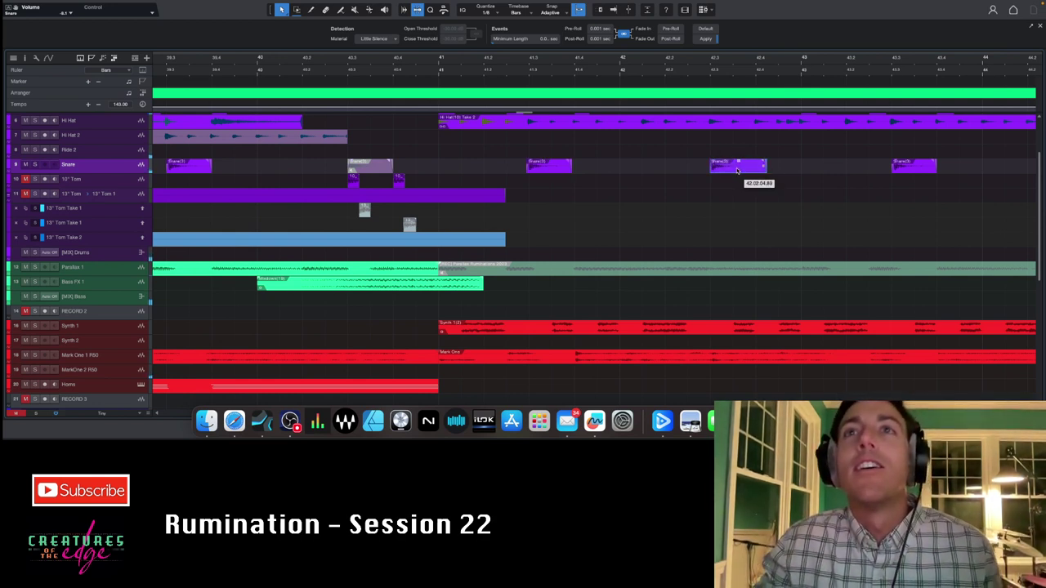
left_click(907, 168)
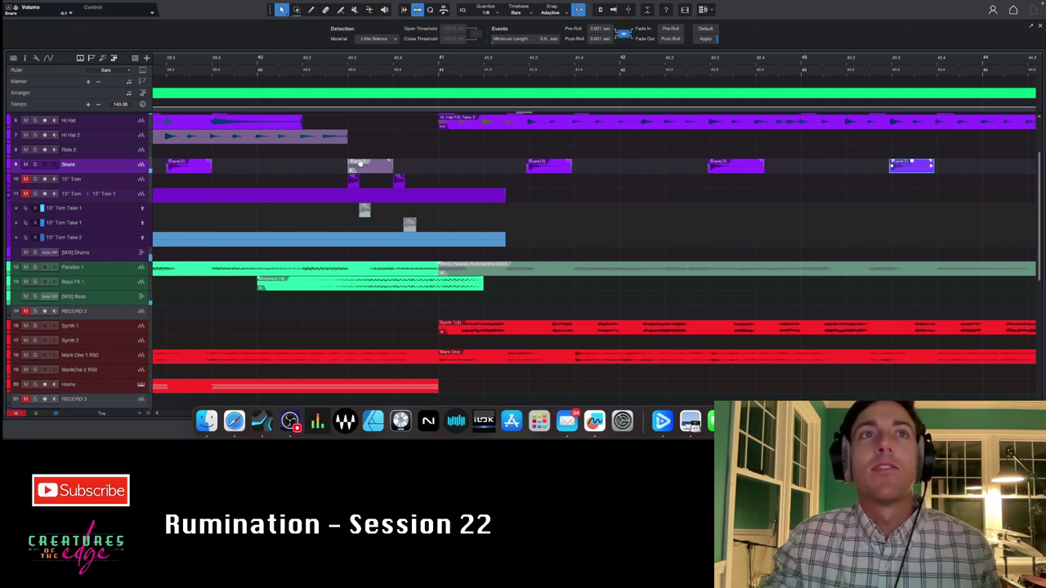
Nudge the snare hit on beat 3 of bar 39 slightly earlier.
left_click(372, 166)
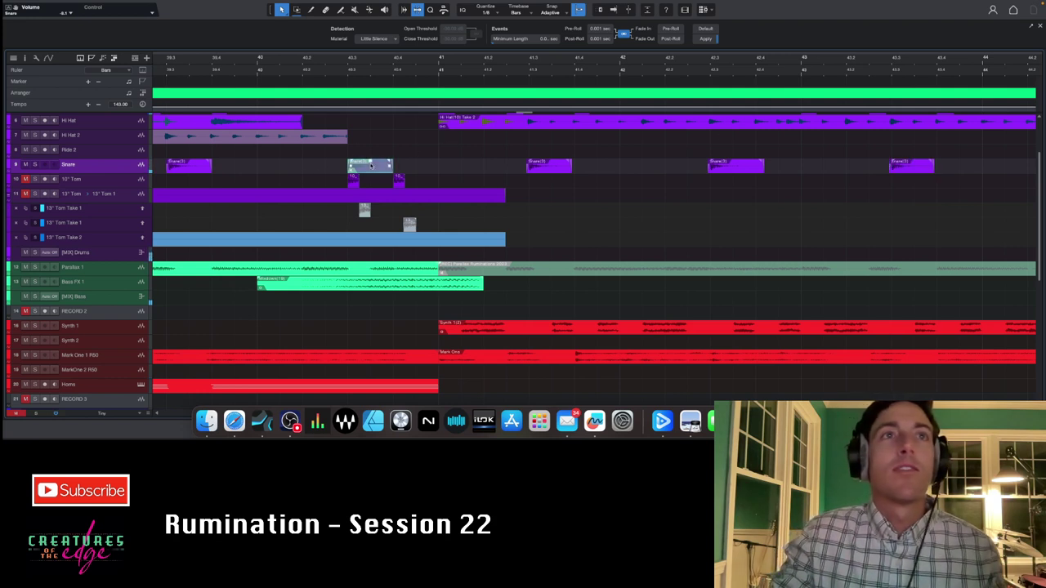
scroll(181, 170, "left", 3)
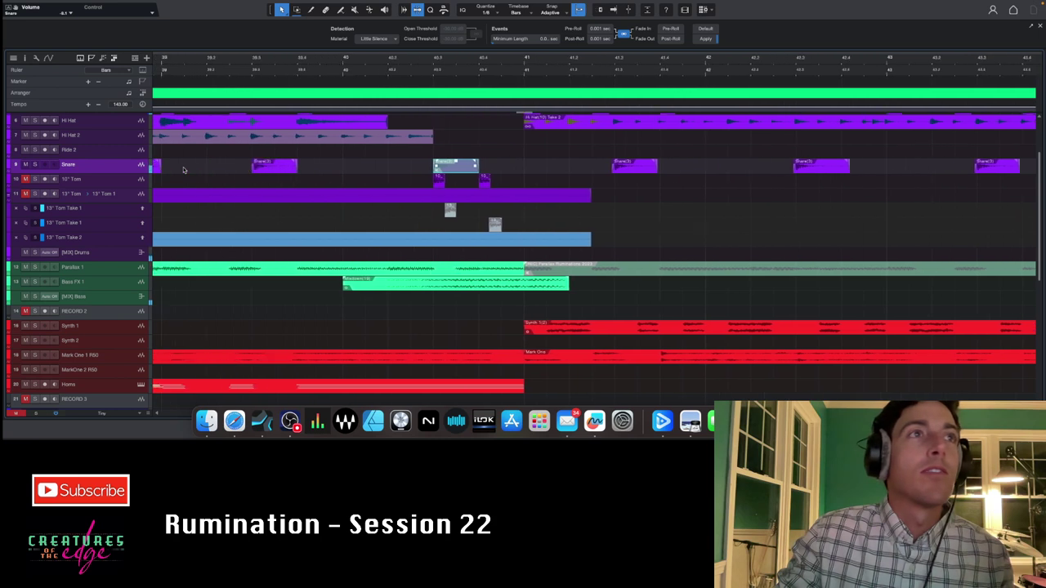
left_click(270, 169)
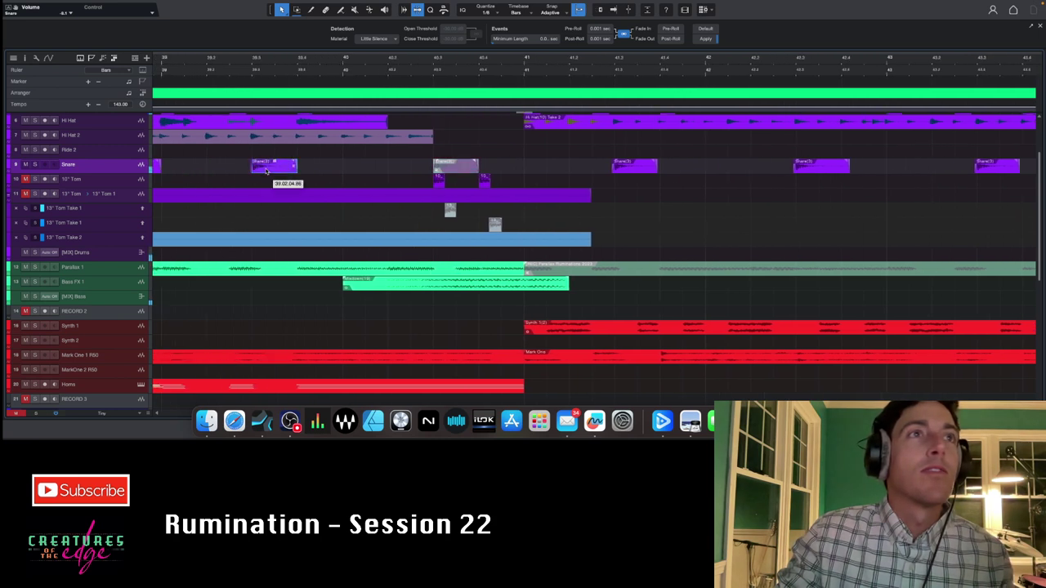
scroll(202, 162, "left", 6)
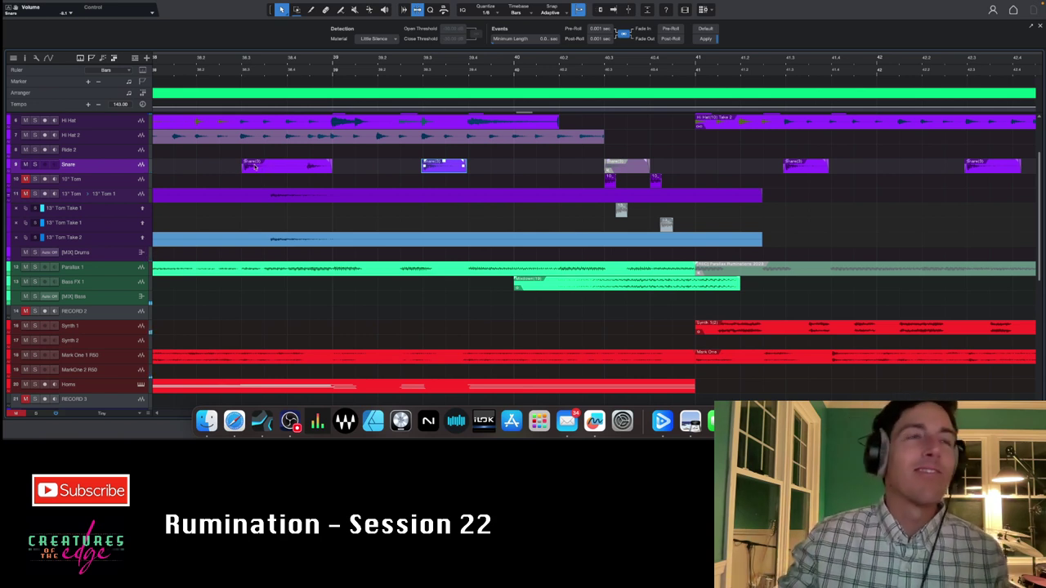
scroll(258, 177, "up", 3)
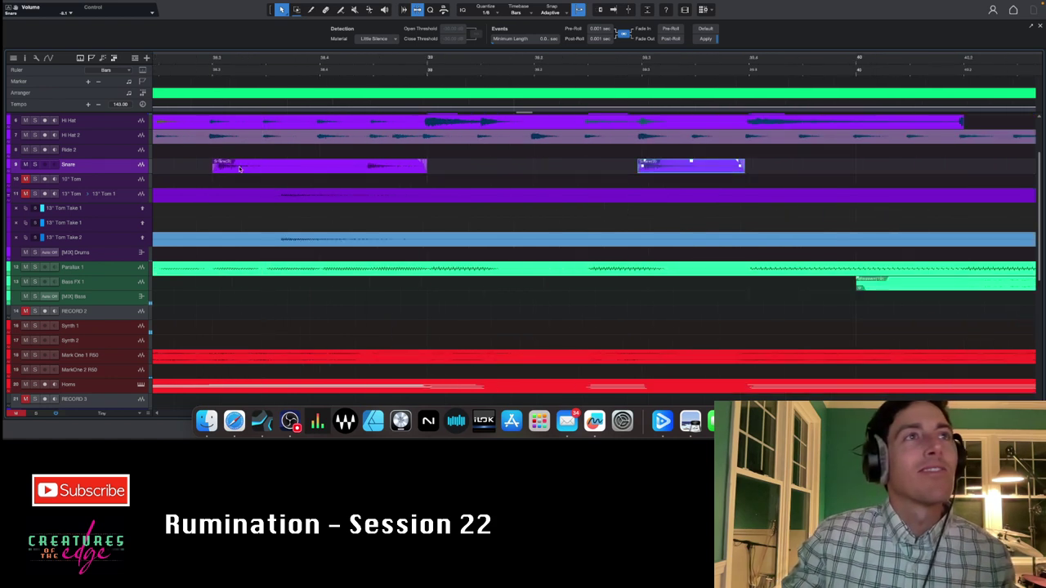
left_click(233, 171)
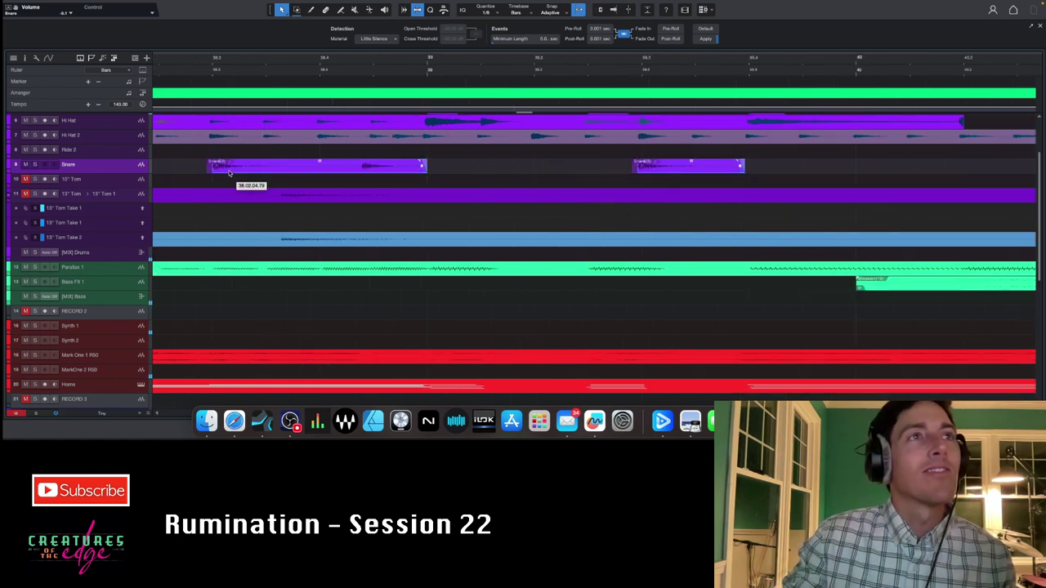
left_click_drag(230, 173, 230, 173)
left_click(468, 160)
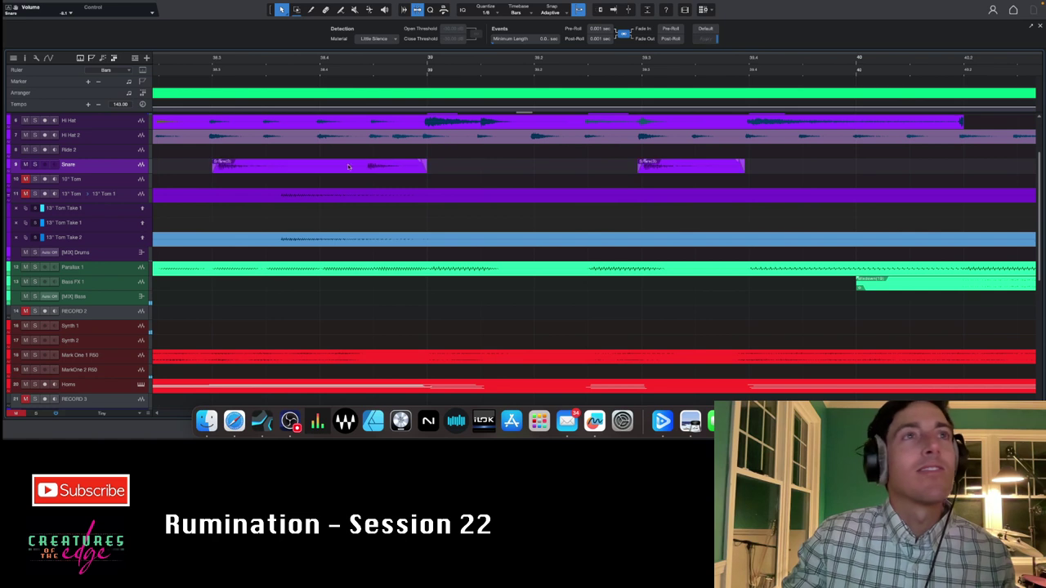
Move the two-hit snare clip in bar 38 slightly ahead of beat 3.
left_click(253, 169)
key("e")
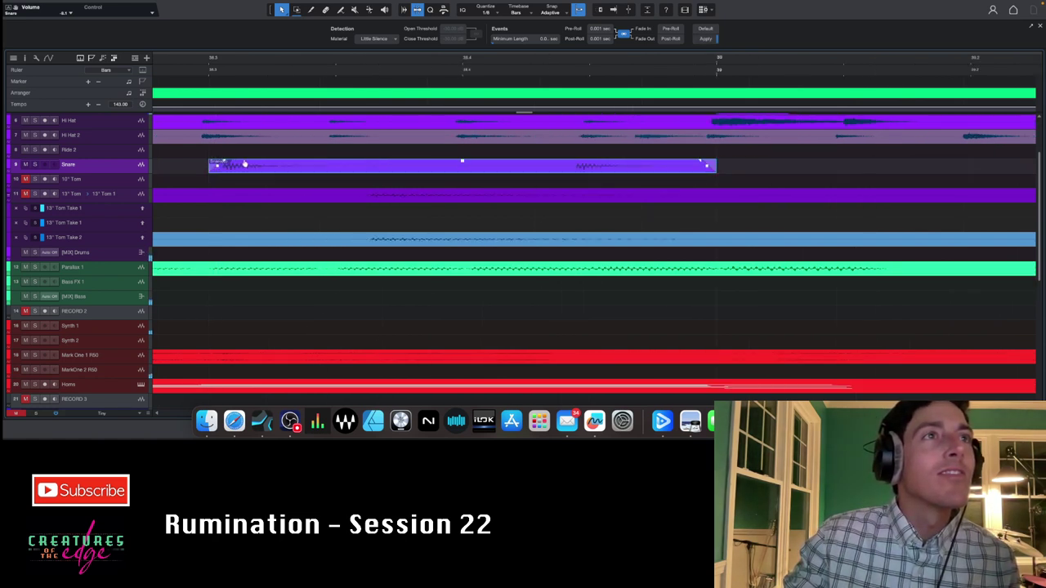
left_click_drag(244, 164, 217, 170)
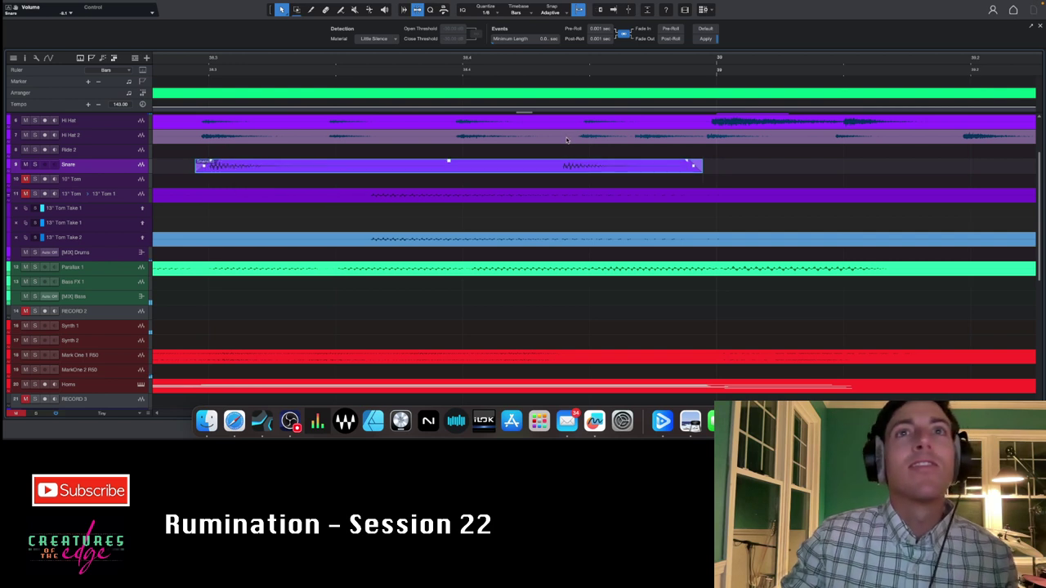
Split the bar 38 snare clip just before its second hit and move the second piece slightly later.
right_click(565, 165)
left_click(607, 168)
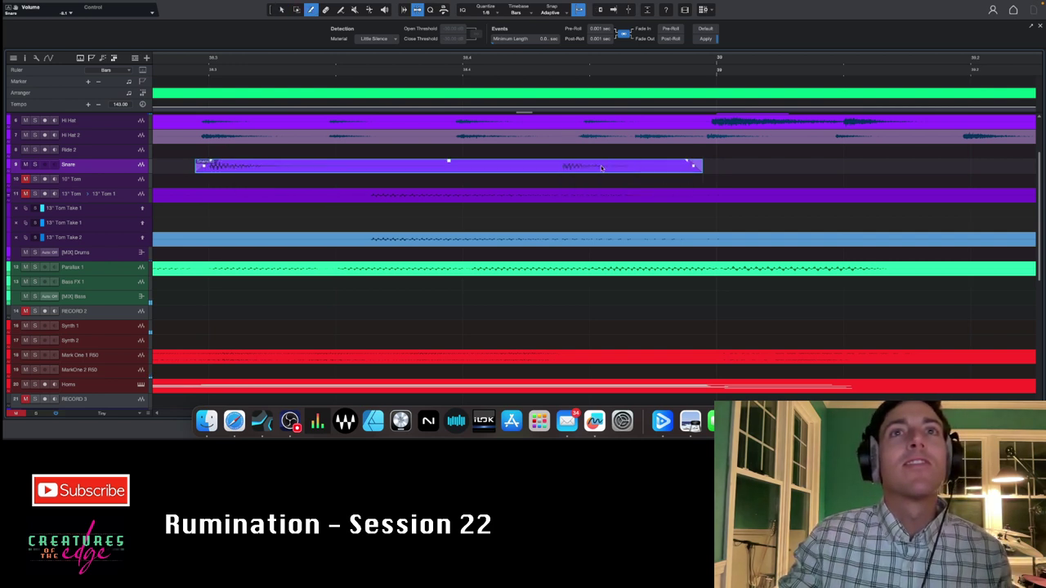
left_click(562, 164)
right_click(562, 165)
left_click(567, 170)
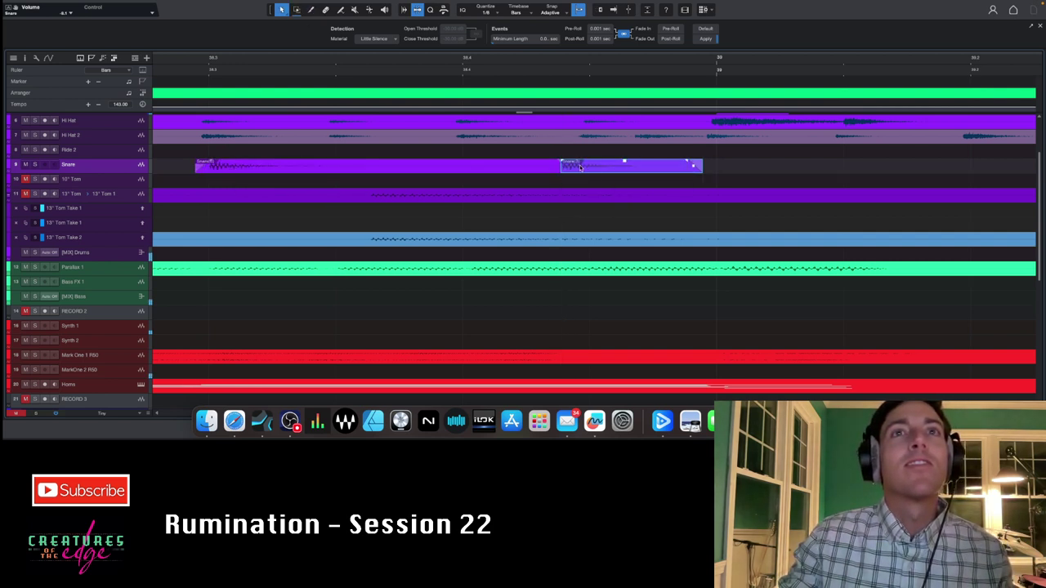
left_click_drag(577, 167, 604, 167)
Nudge the snare hits in bar 37 on beat 4 and between beats 2 and 3 slightly earlier.
scroll(412, 167, "right", 10)
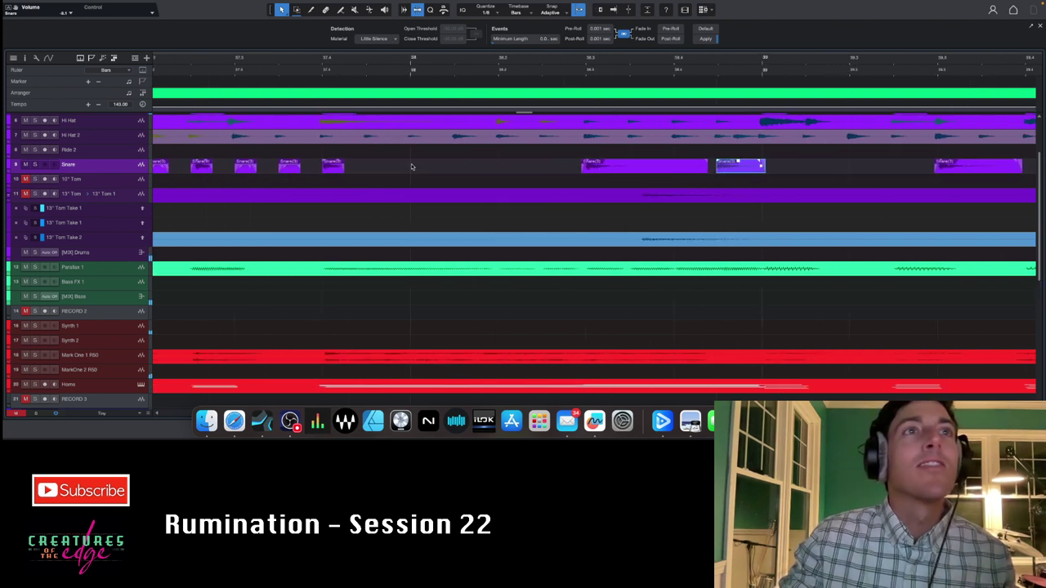
key("e")
left_click(389, 167)
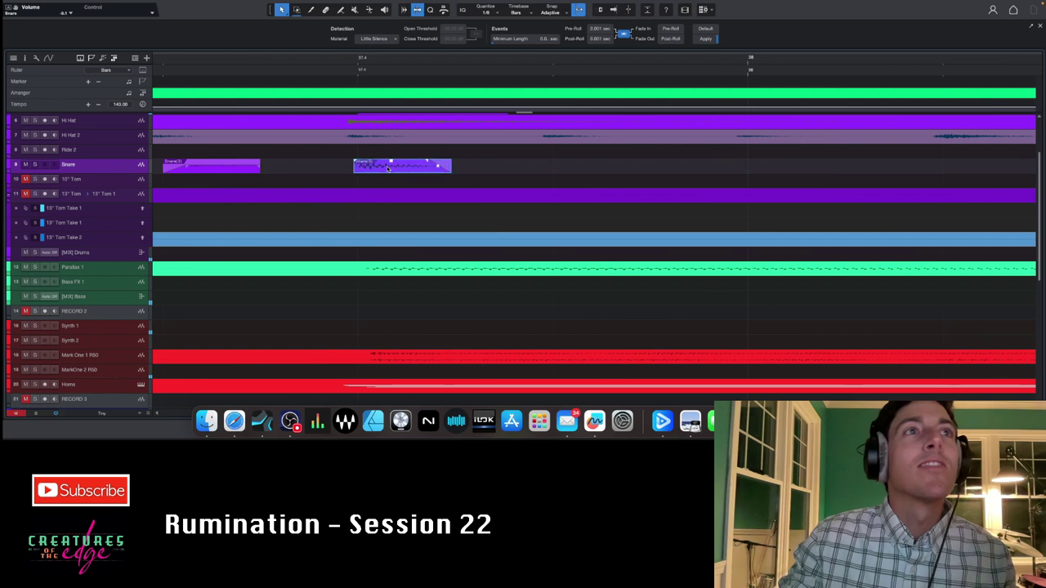
scroll(389, 167, "left", 10)
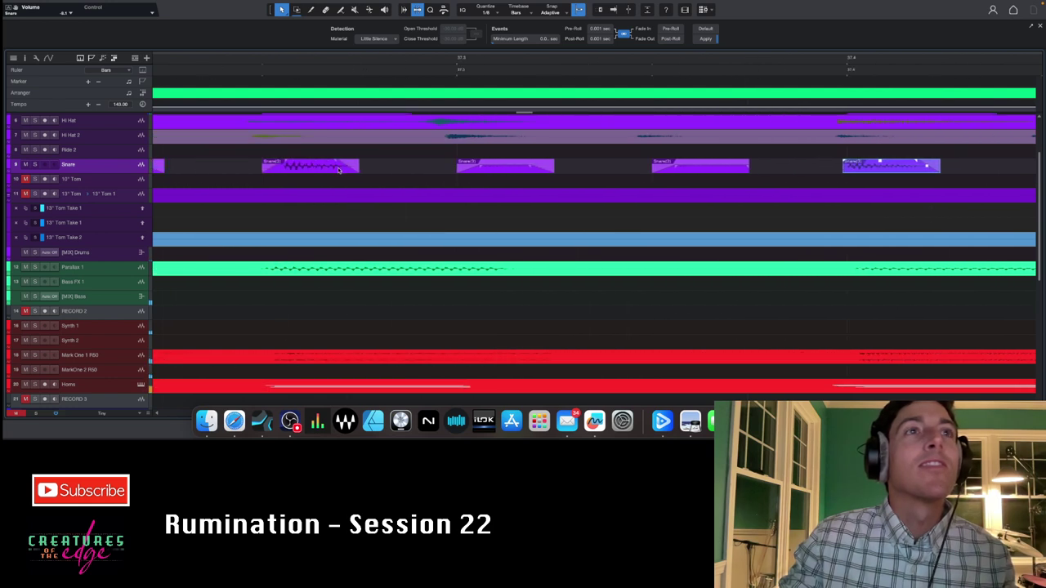
left_click_drag(339, 169, 292, 168)
Move the first snare hit of the chorus slightly ahead of the bar 37 line.
scroll(370, 163, "left", 9)
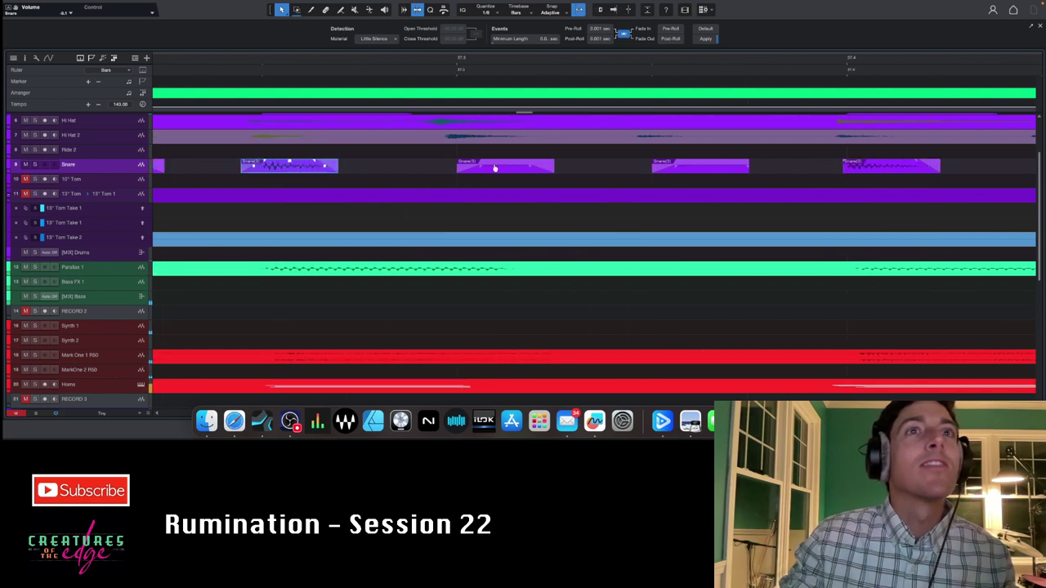
scroll(370, 163, "left", 4)
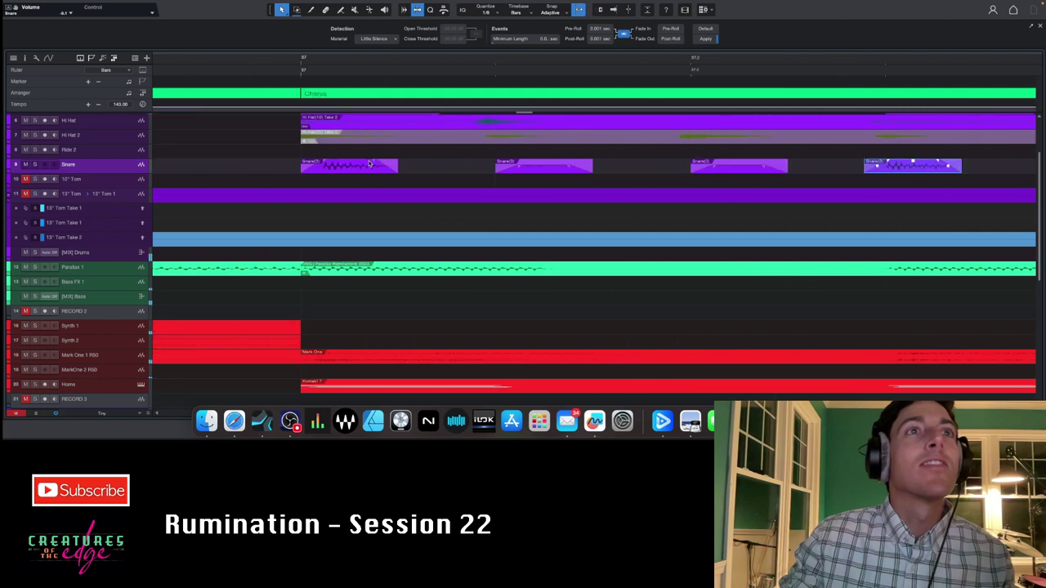
left_click_drag(345, 168, 329, 168)
scroll(341, 168, "left", 4)
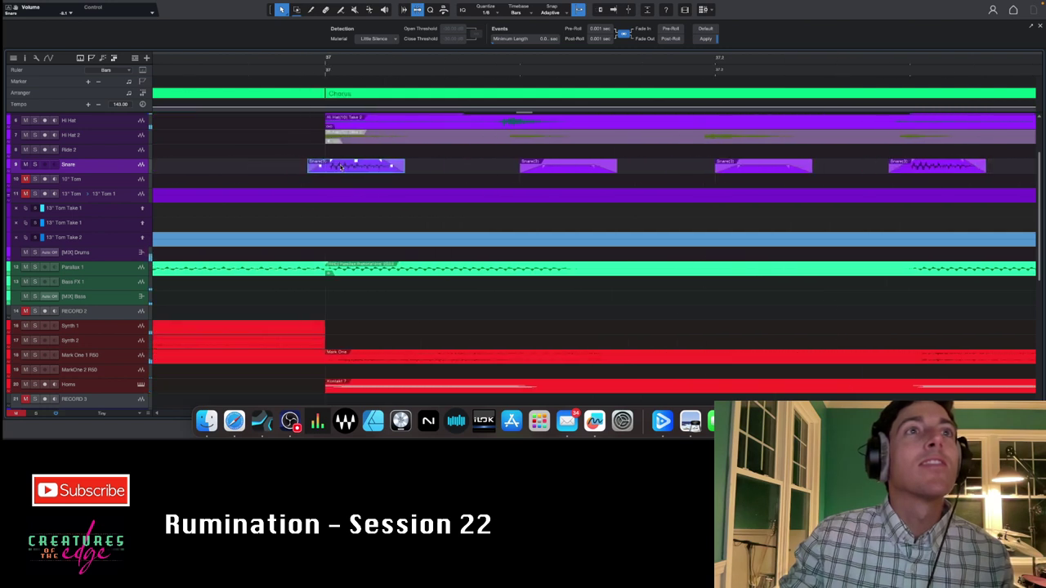
scroll(341, 167, "left", 9)
scroll(341, 168, "right", 6)
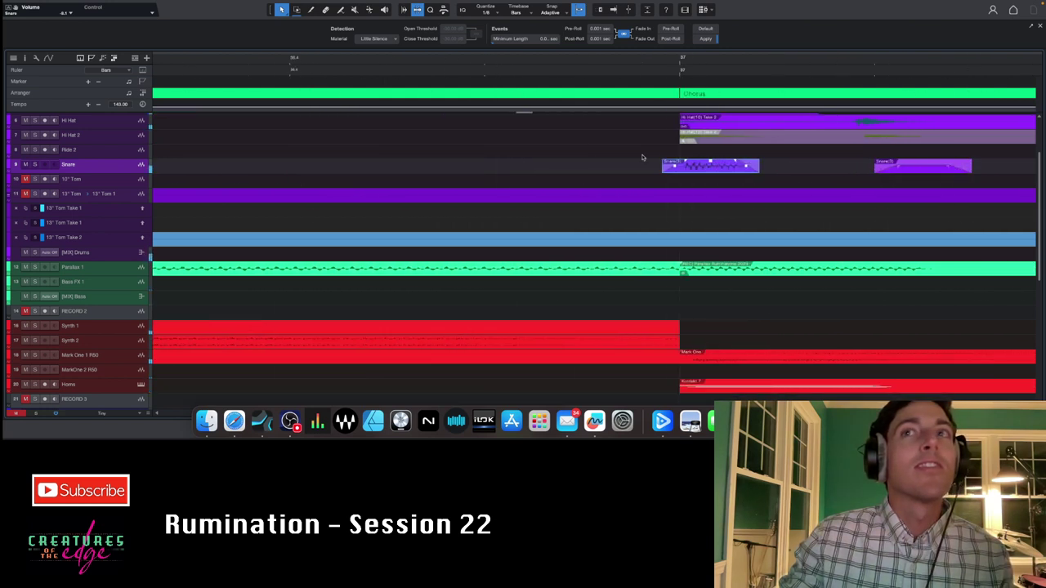
left_click_drag(714, 170, 705, 169)
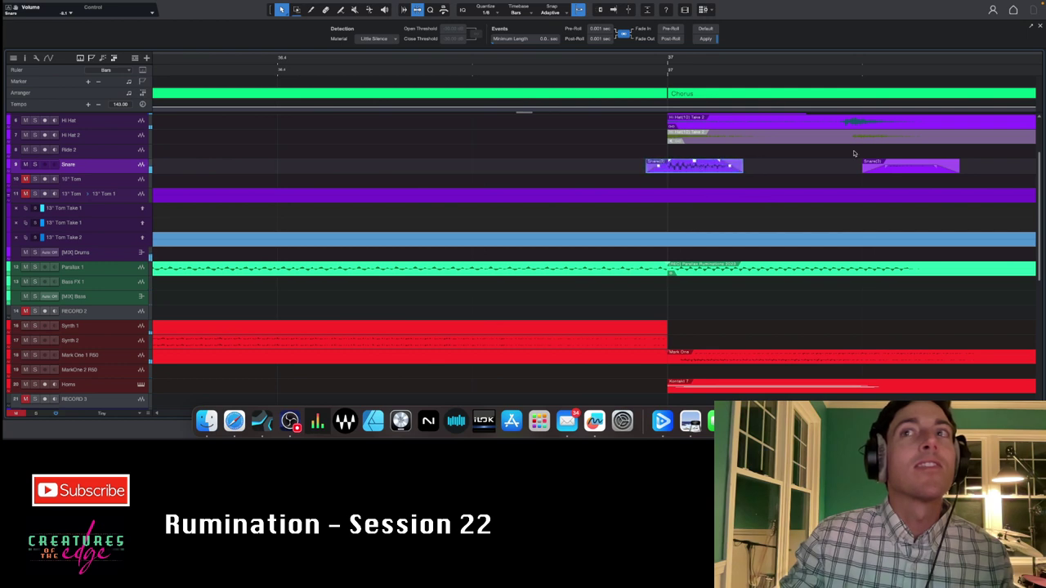
Nudge the snare hits in bars 97 and 98 so each sits slightly ahead of beat 3.
scroll(596, 155, "down", 3)
scroll(596, 155, "down", 3)
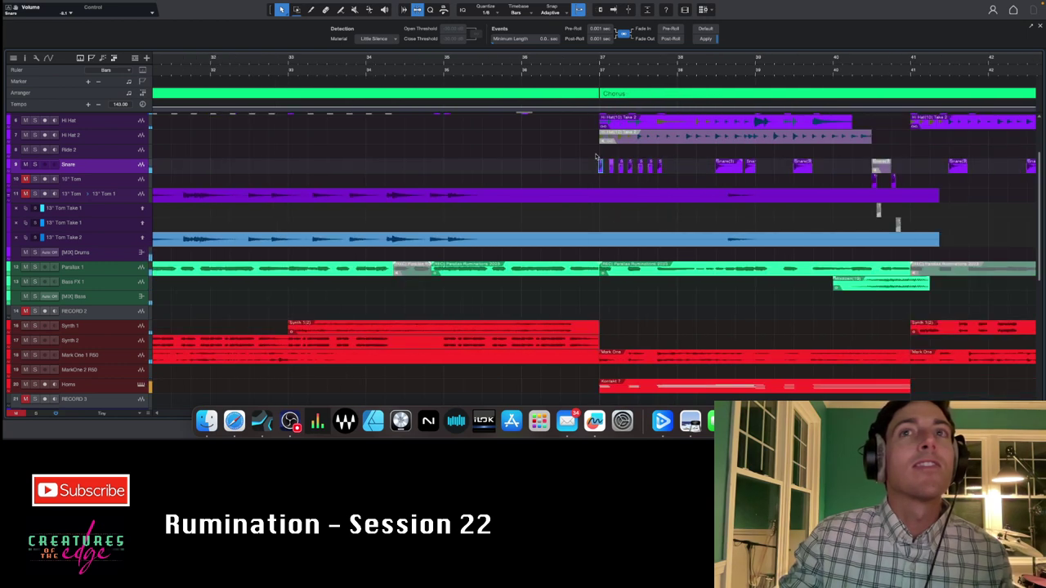
scroll(542, 155, "left", 10)
scroll(541, 155, "left", 5)
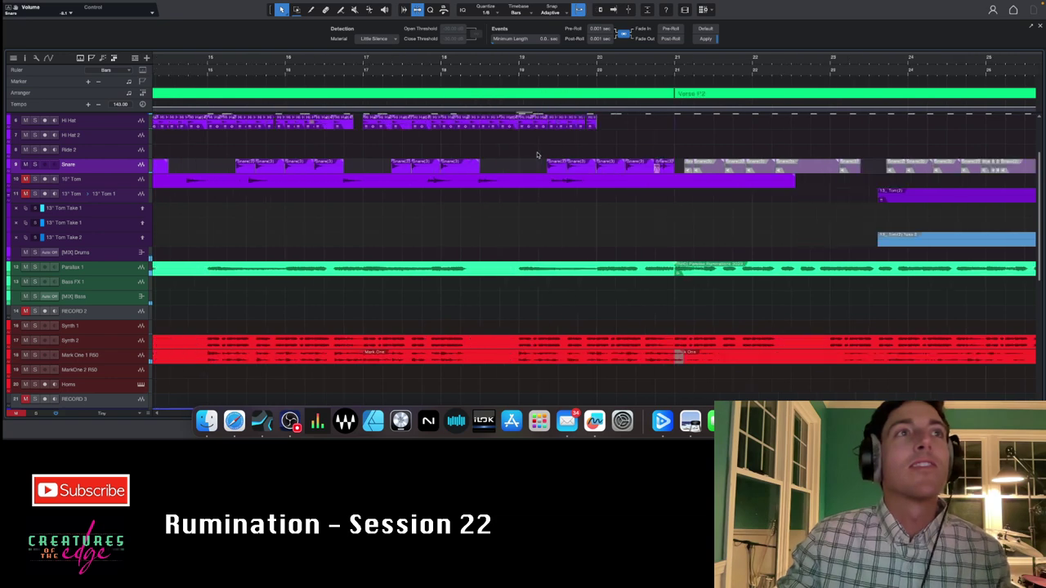
scroll(456, 167, "up", 1)
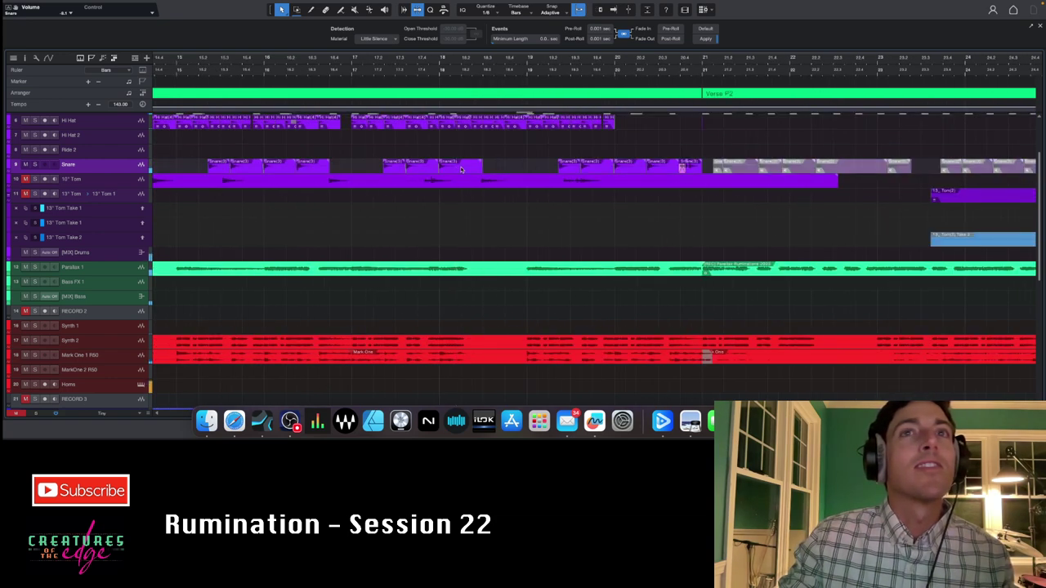
scroll(889, 162, "right", 20)
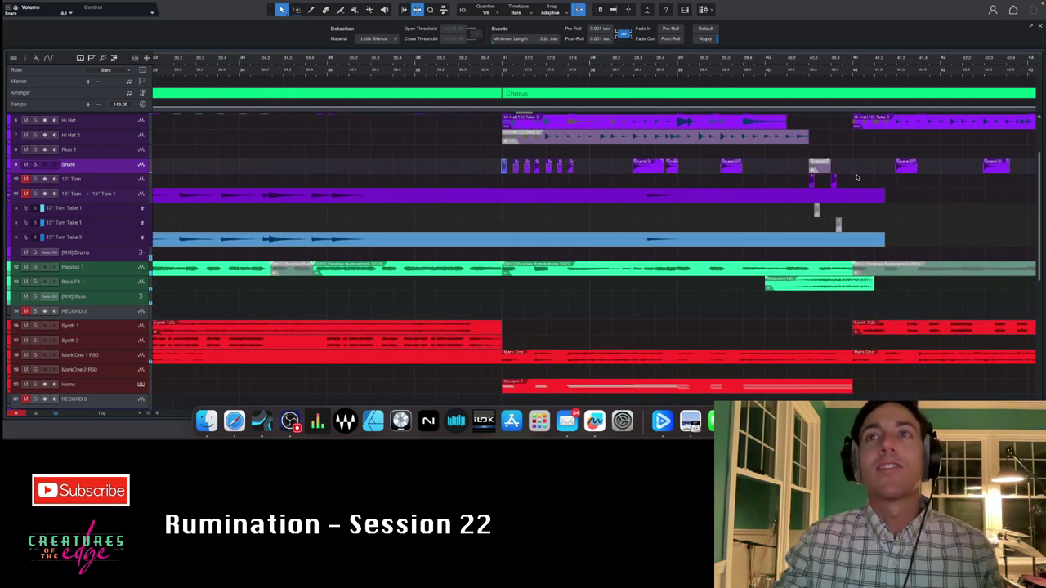
scroll(854, 178, "right", 20)
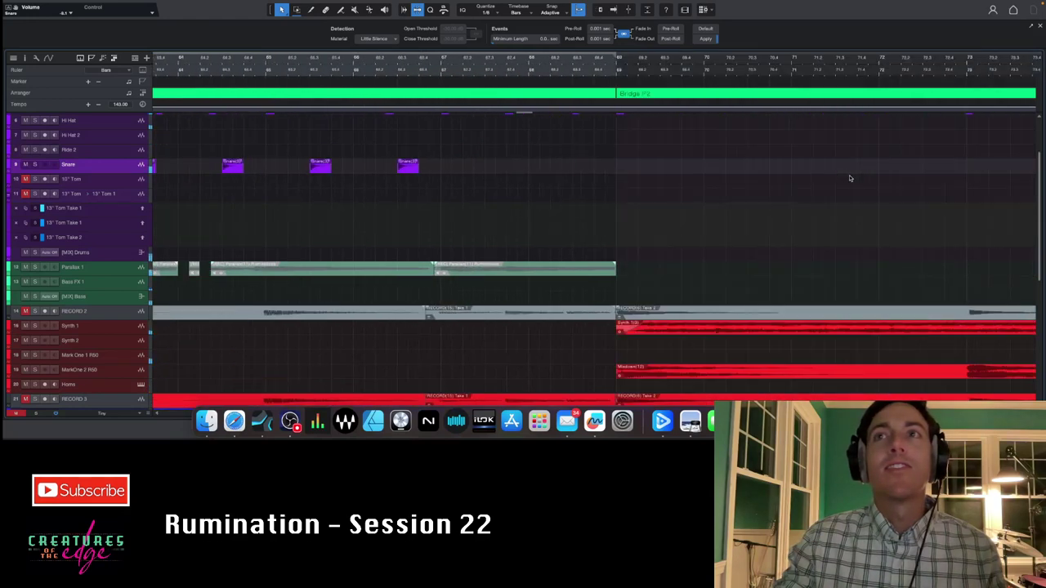
scroll(850, 178, "right", 12)
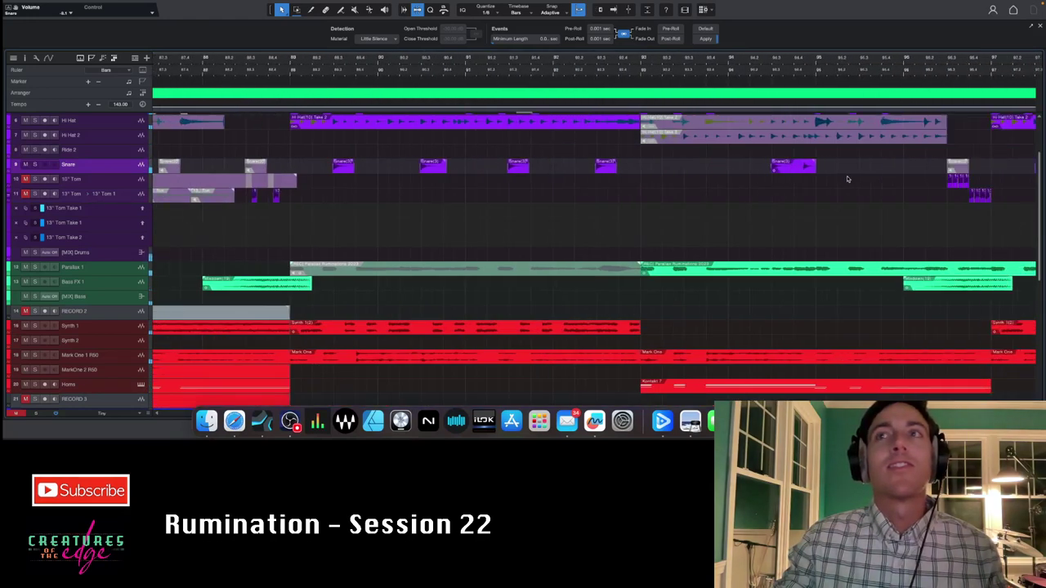
scroll(848, 179, "right", 6)
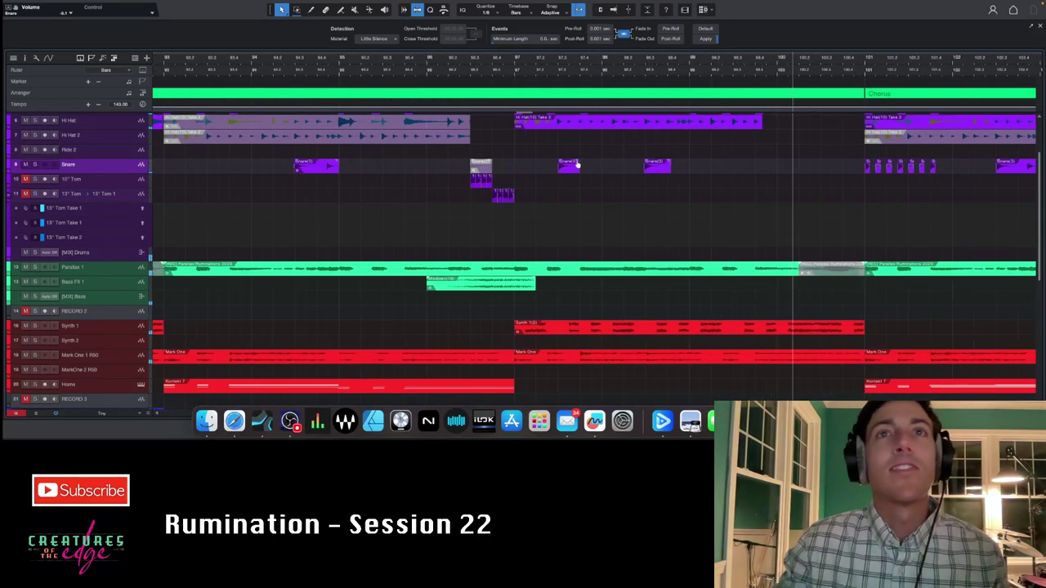
scroll(578, 166, "up", 5)
left_click(510, 168)
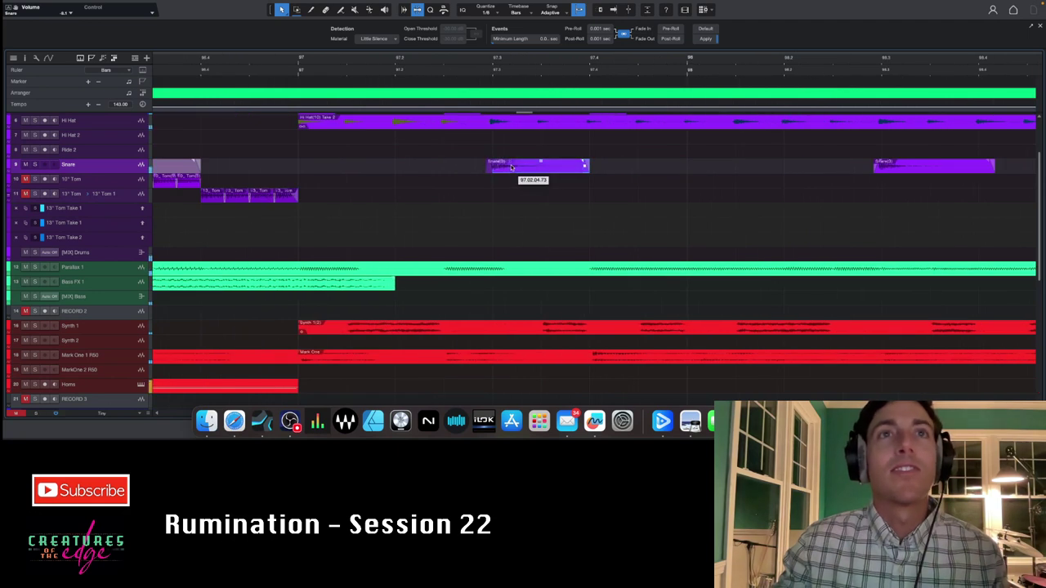
left_click_drag(512, 166, 518, 165)
left_click(881, 166)
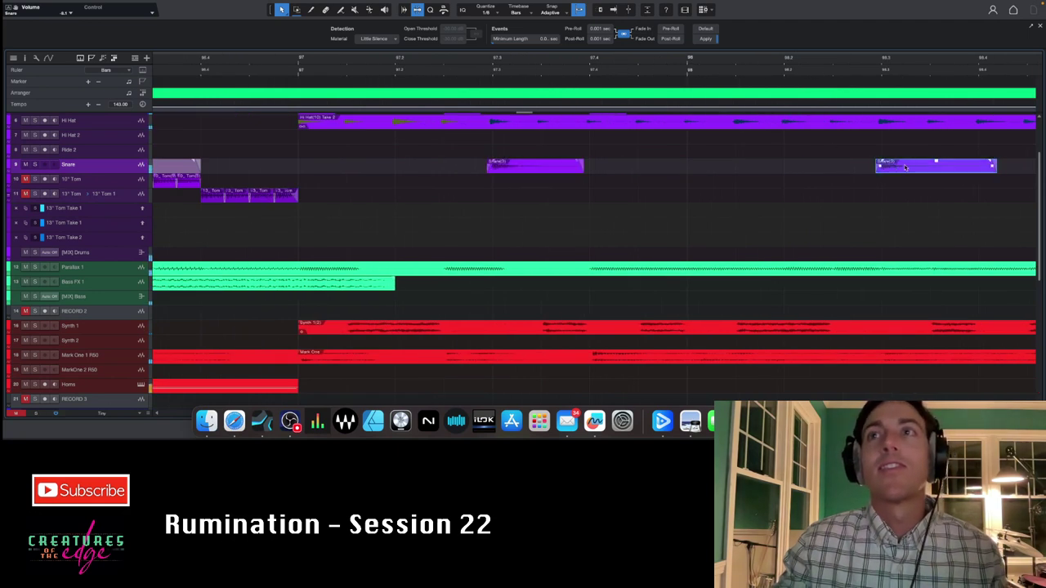
Move the two-hit snare clip in bar 102 of the repeated chorus slightly ahead of beat 3.
scroll(907, 167, "right", 5)
left_click(581, 205)
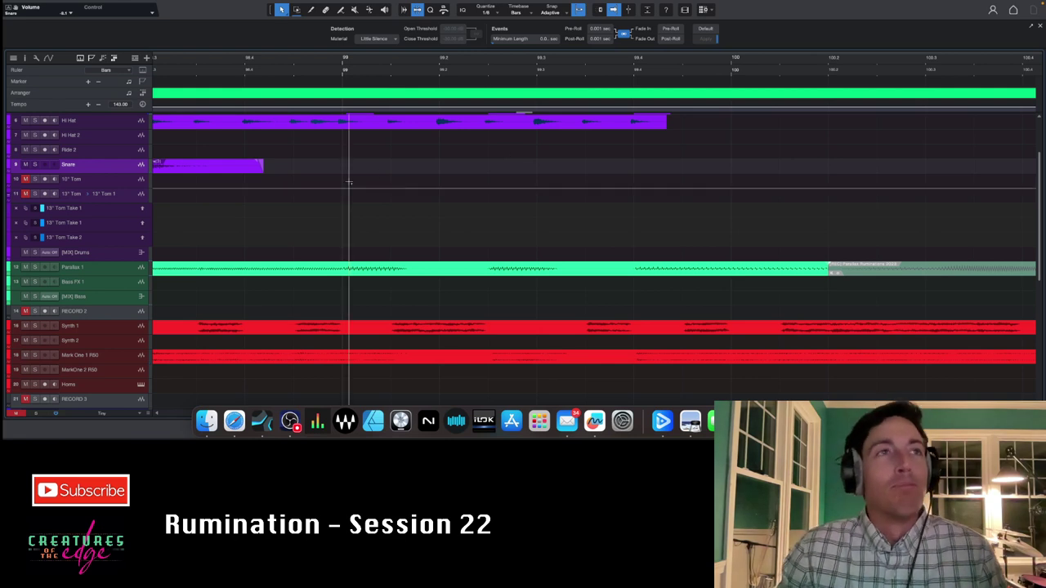
scroll(347, 178, "down", 5)
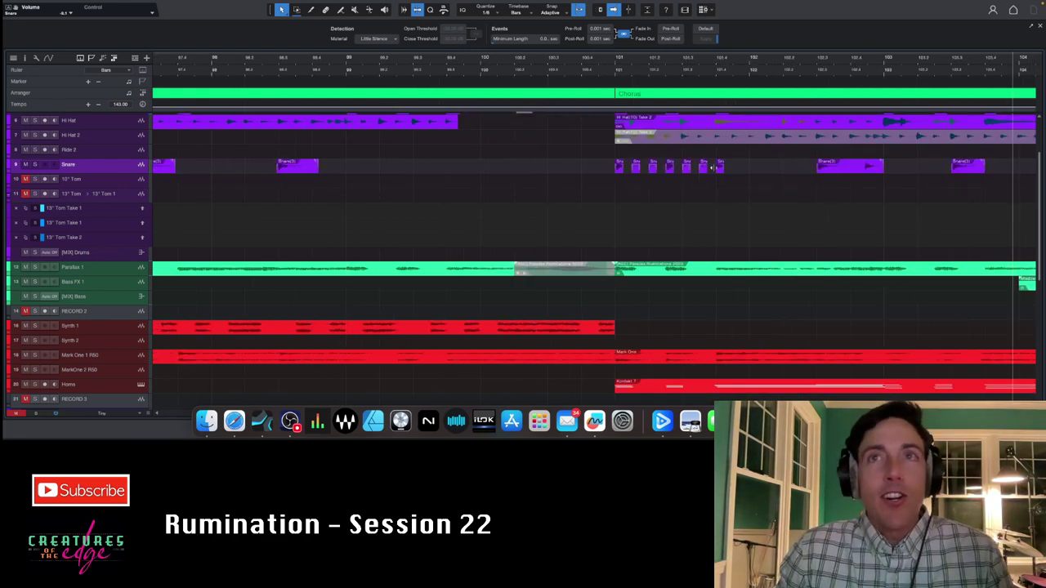
scroll(846, 170, "up", 5)
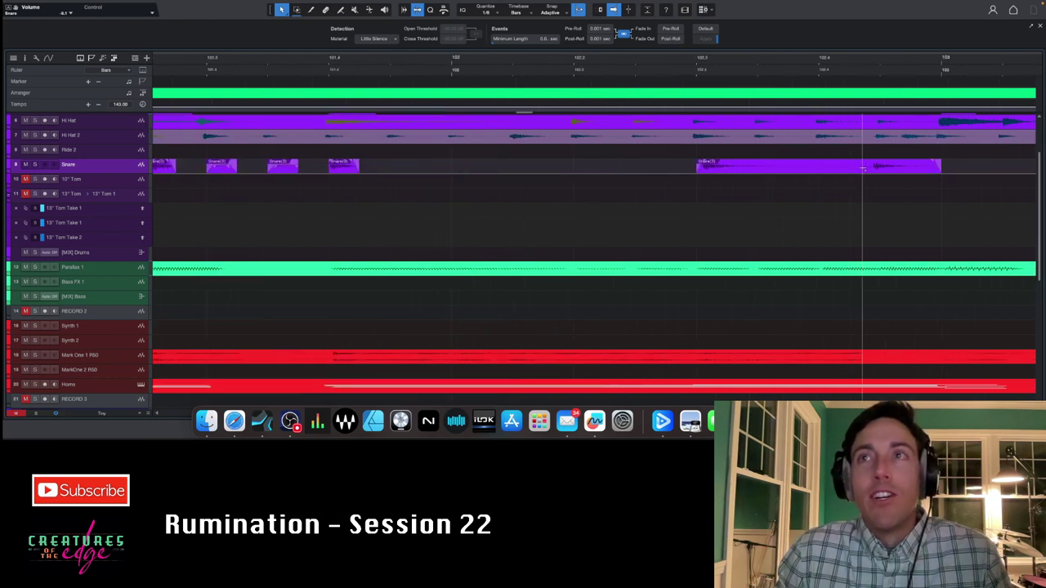
left_click(704, 168)
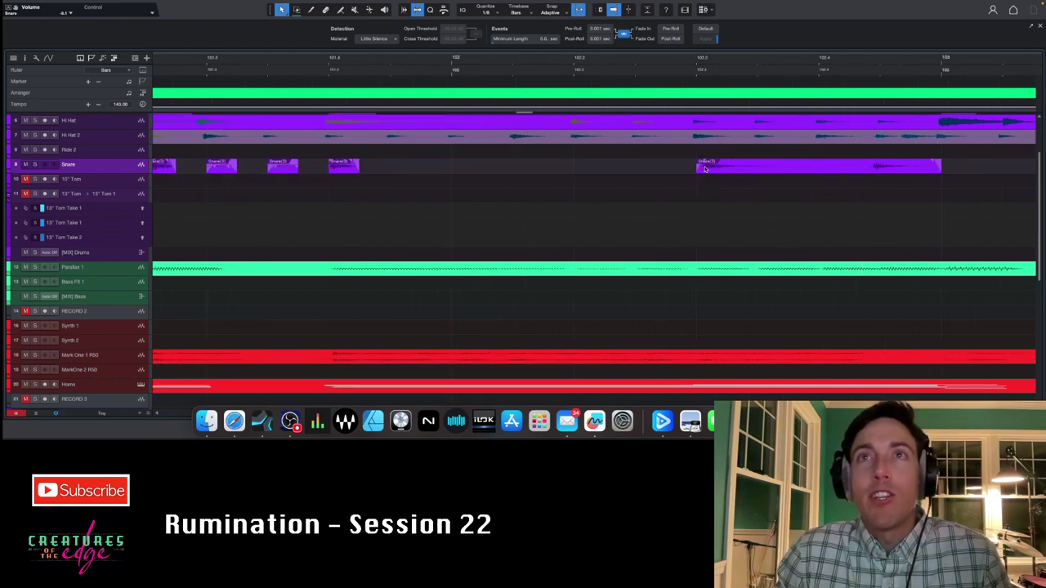
left_click_drag(747, 170, 741, 170)
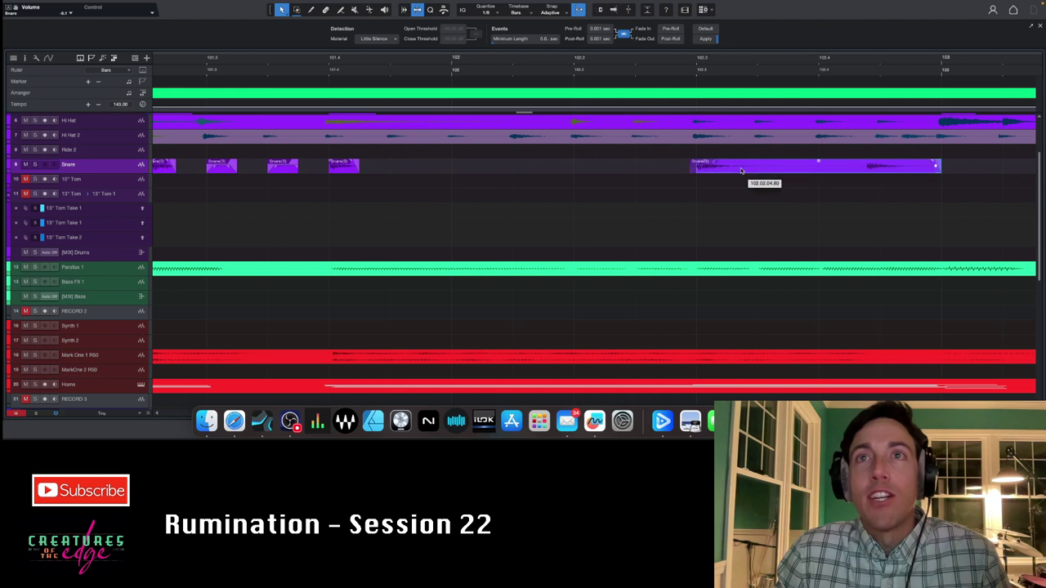
Split the bar 102 snare clip just before its second hit and move the second piece slightly later.
right_click(871, 166)
left_click(907, 167)
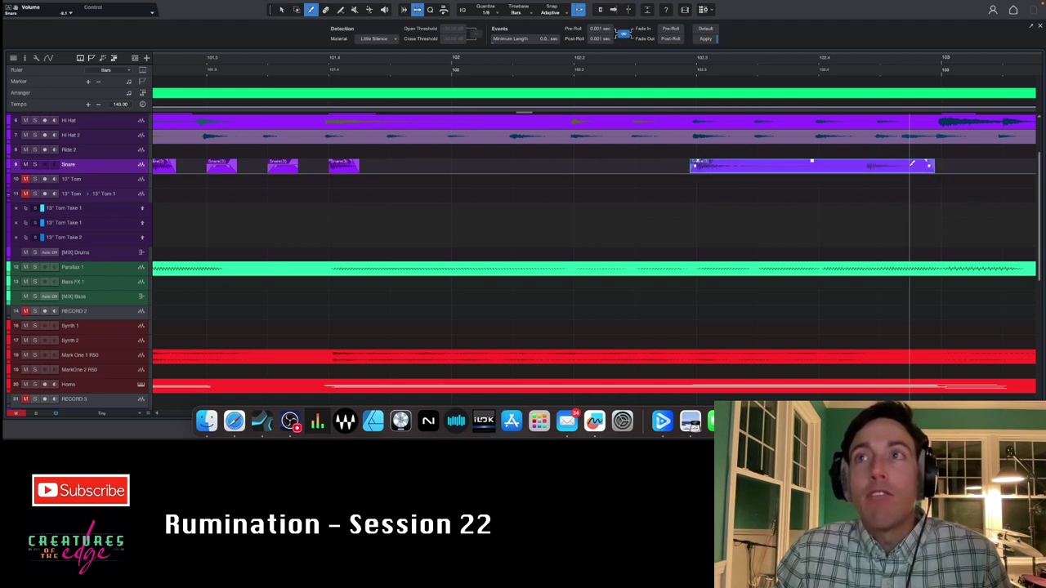
left_click(866, 166)
right_click(868, 166)
left_click(872, 168)
left_click_drag(890, 166, 908, 166)
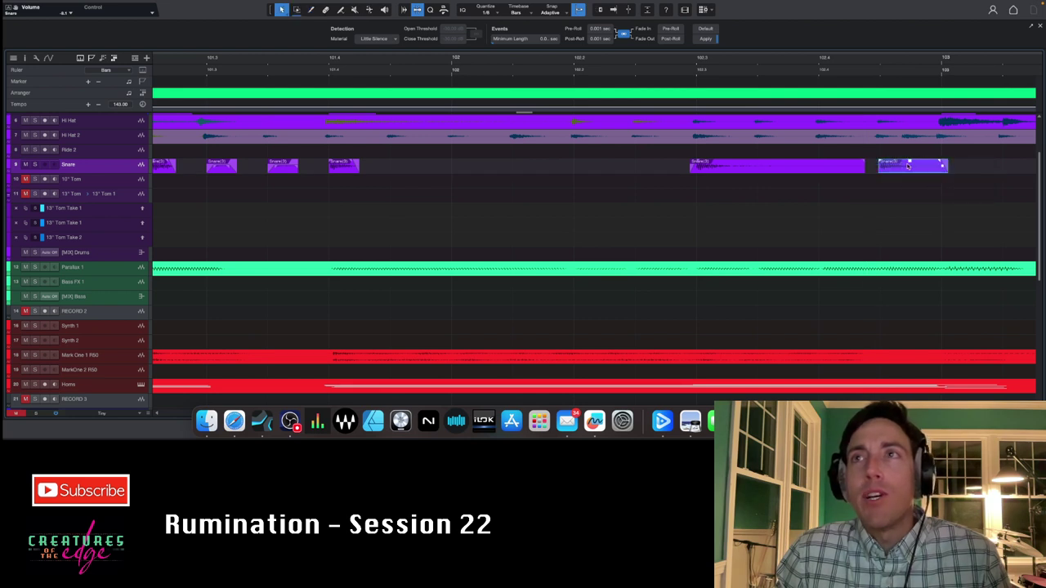
Trim the start of the first bar 102 snare piece slightly and shorten its end to between beats 3 and 4.
left_click(692, 166)
left_click_drag(692, 166, 694, 169)
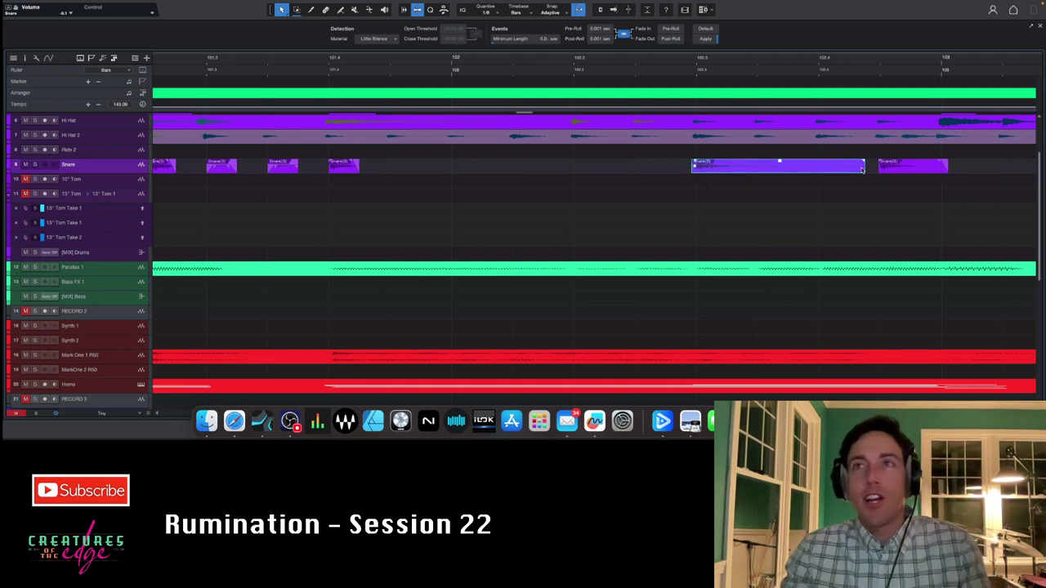
left_click_drag(862, 169, 778, 170)
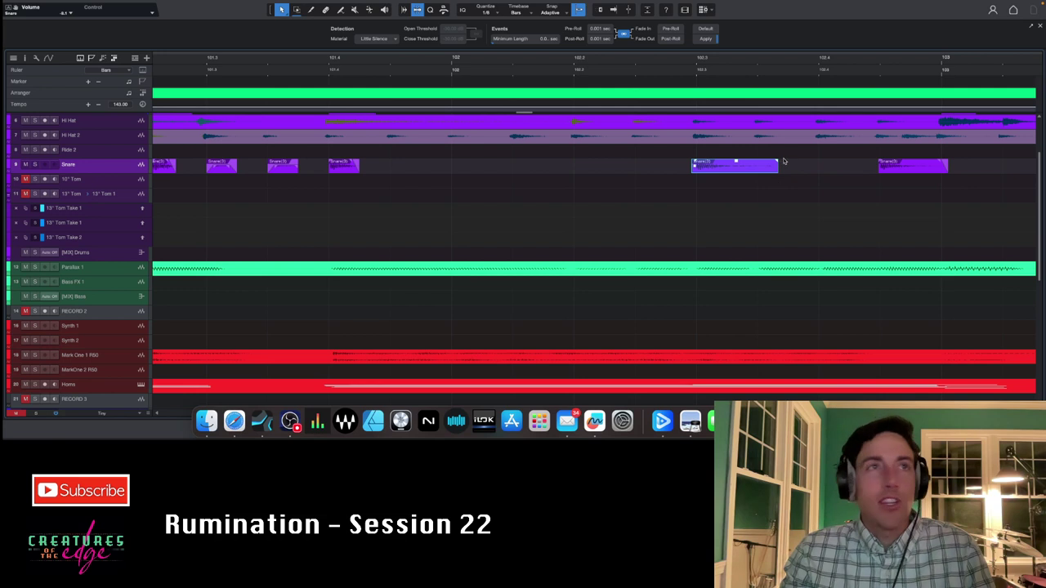
Move the bar 103 snare hit slightly ahead of beat 3 and adjust where its clip starts.
scroll(783, 161, "right", 10)
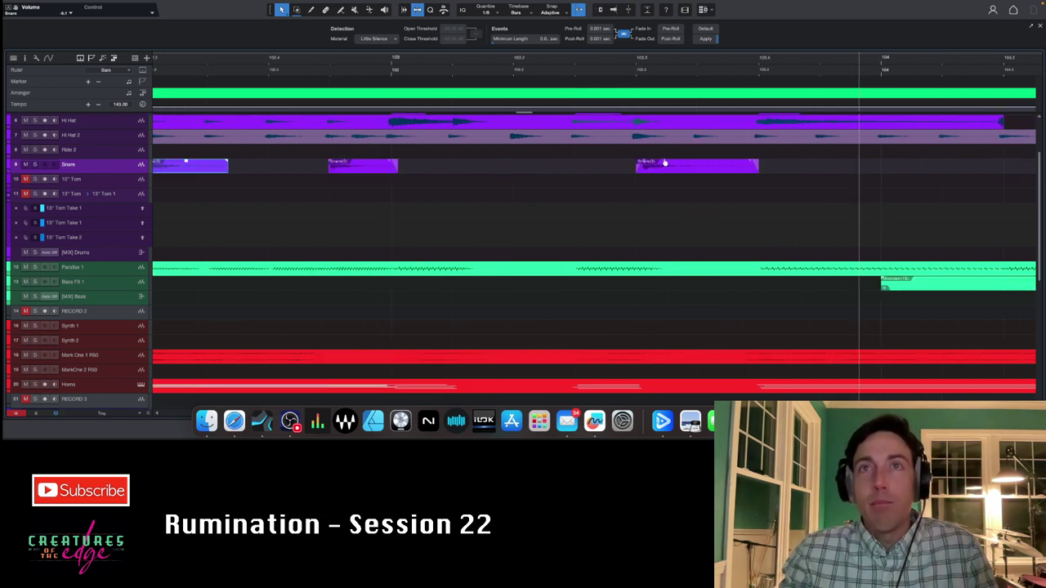
left_click_drag(664, 162, 656, 171)
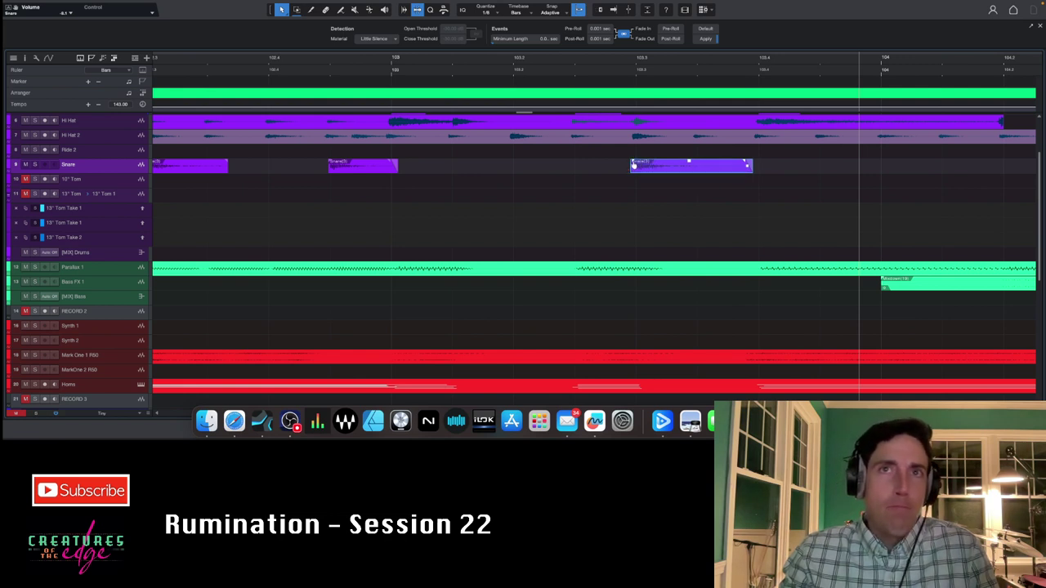
left_click_drag(631, 168, 635, 169)
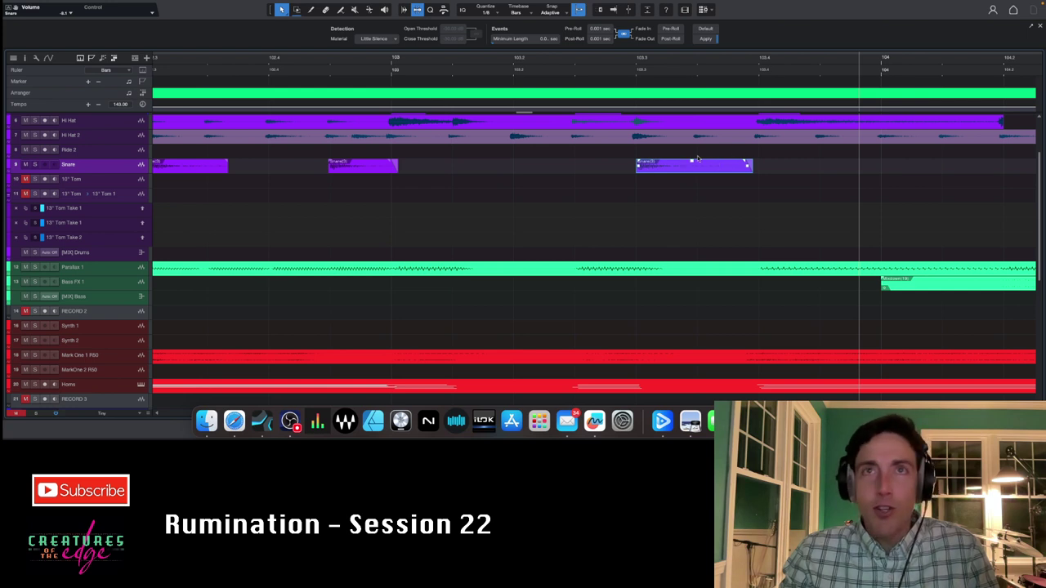
scroll(656, 165, "up", 4)
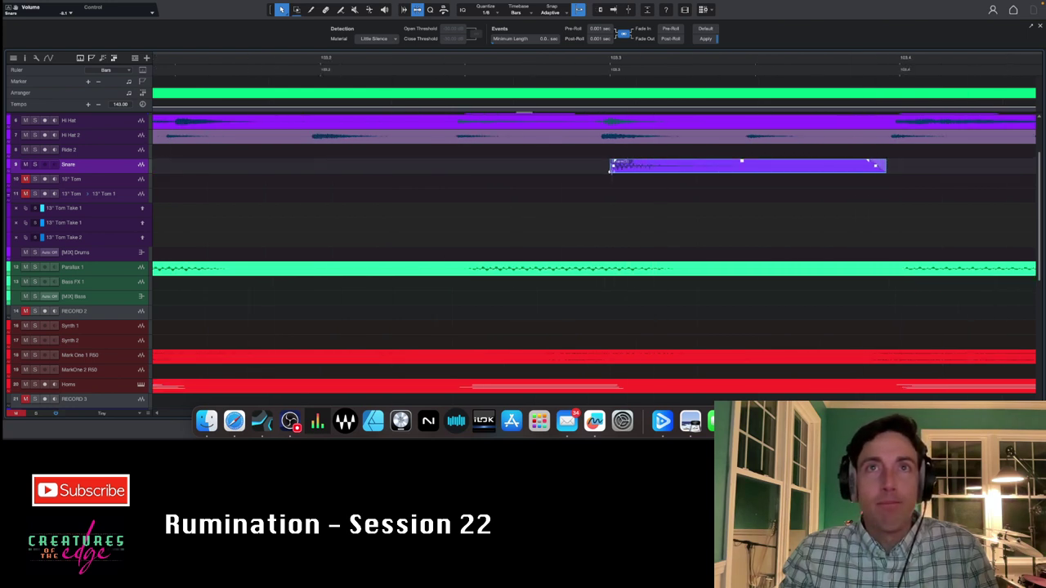
left_click_drag(615, 165, 620, 170)
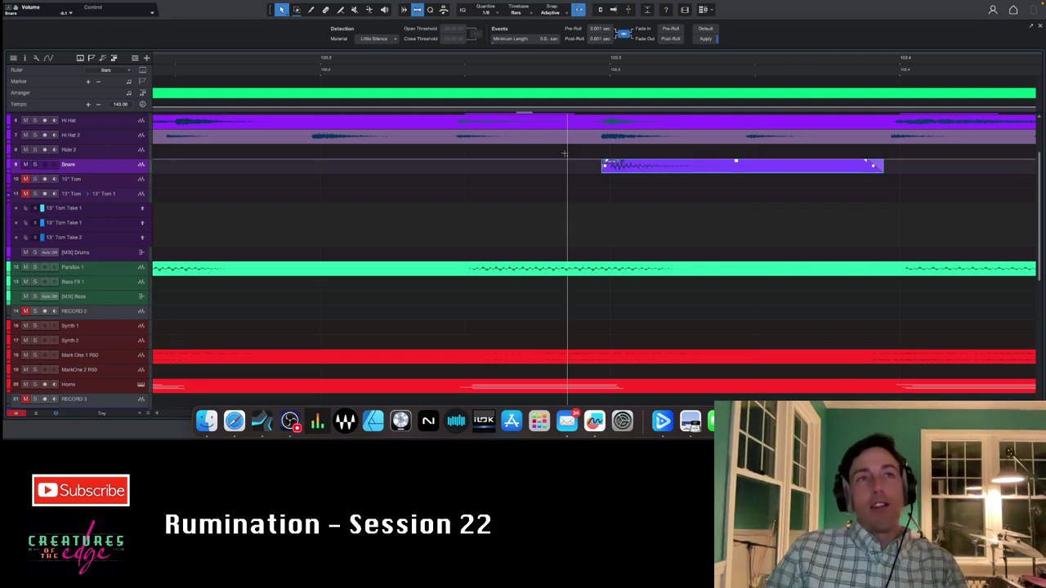
Enlarge the tracks around bar 28, solo the 13" Tom track and play back its hits before the chorus.
scroll(484, 167, "down", 1)
scroll(484, 167, "down", 5)
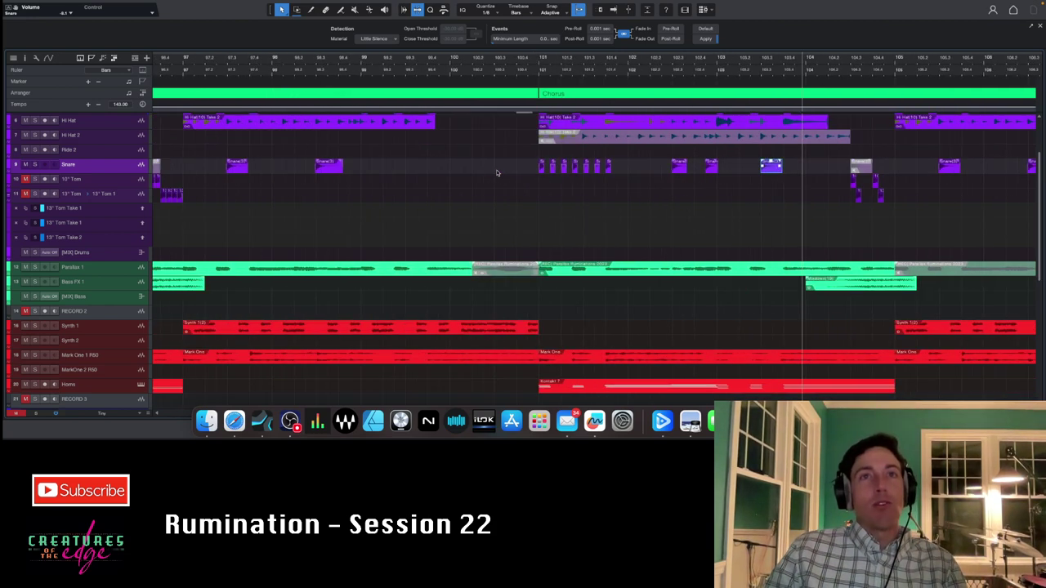
scroll(494, 171, "left", 15)
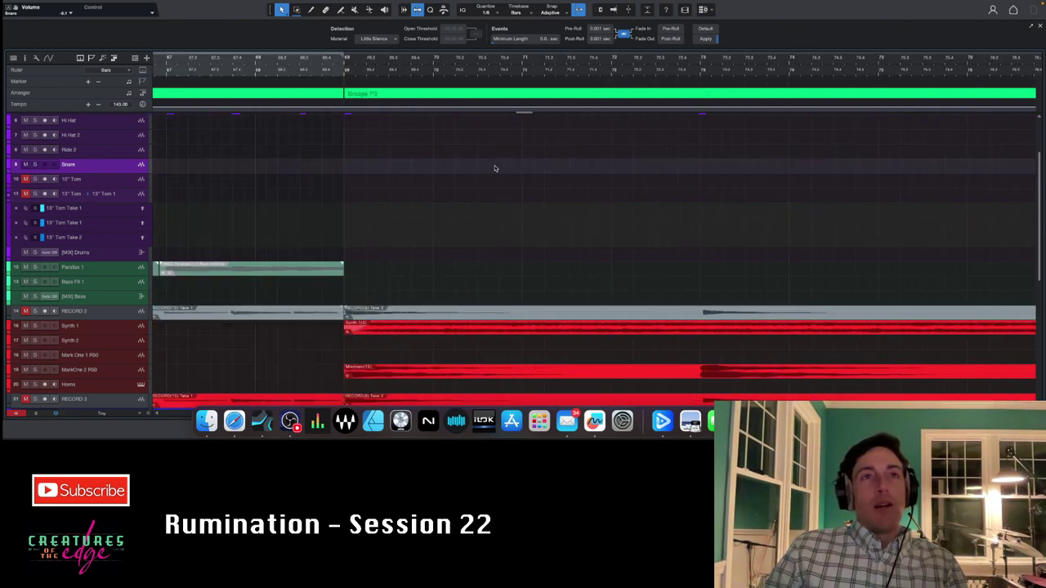
scroll(493, 169, "left", 15)
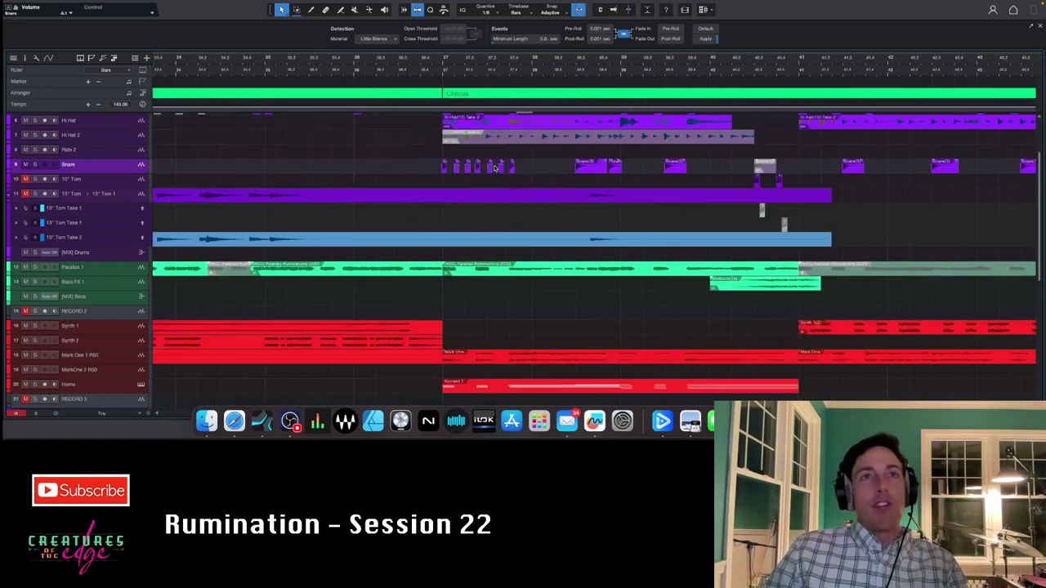
scroll(493, 169, "left", 10)
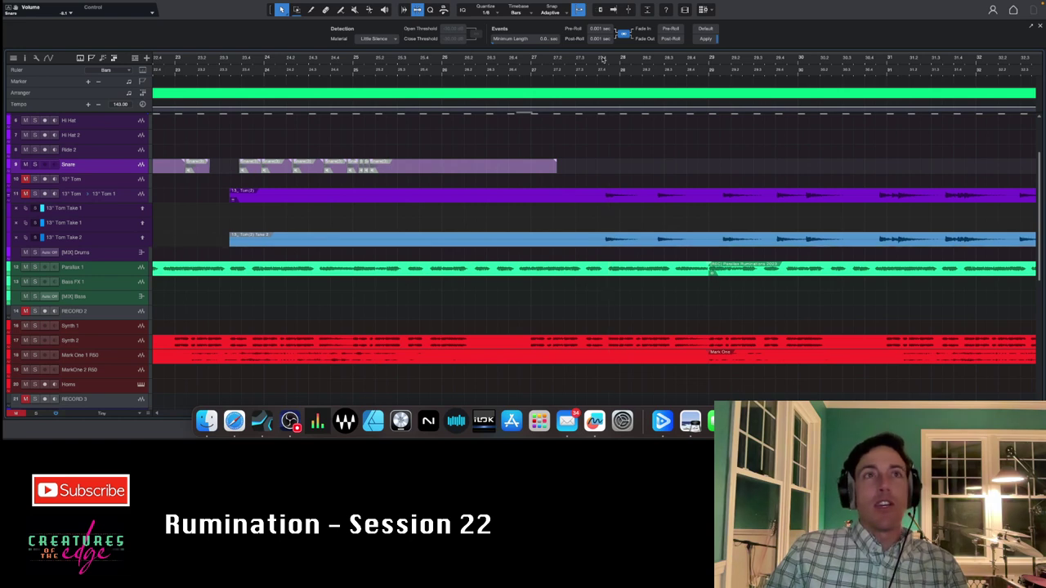
scroll(616, 159, "down", 3)
scroll(617, 159, "up", 4)
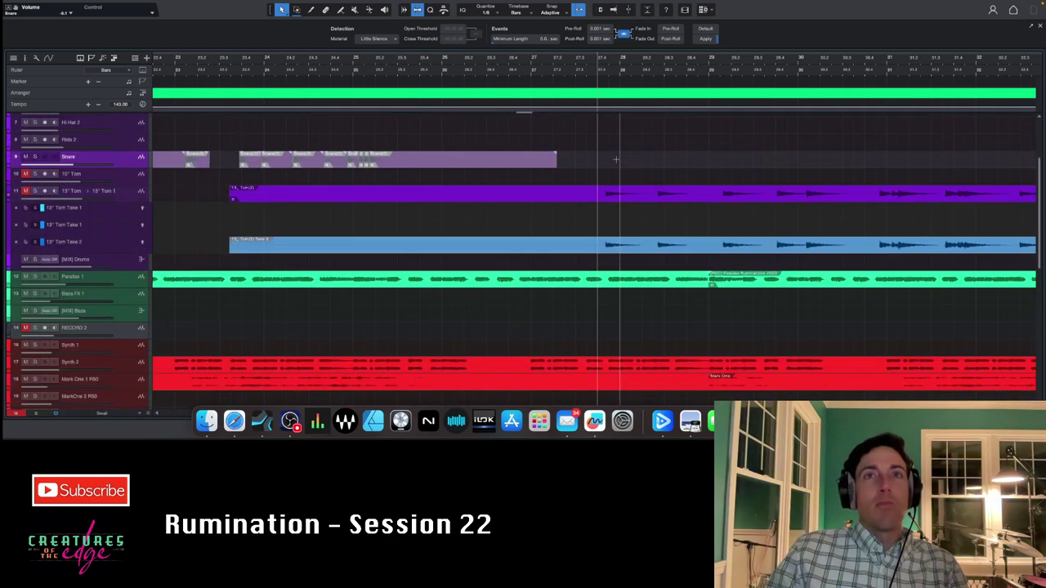
scroll(616, 159, "up", 3)
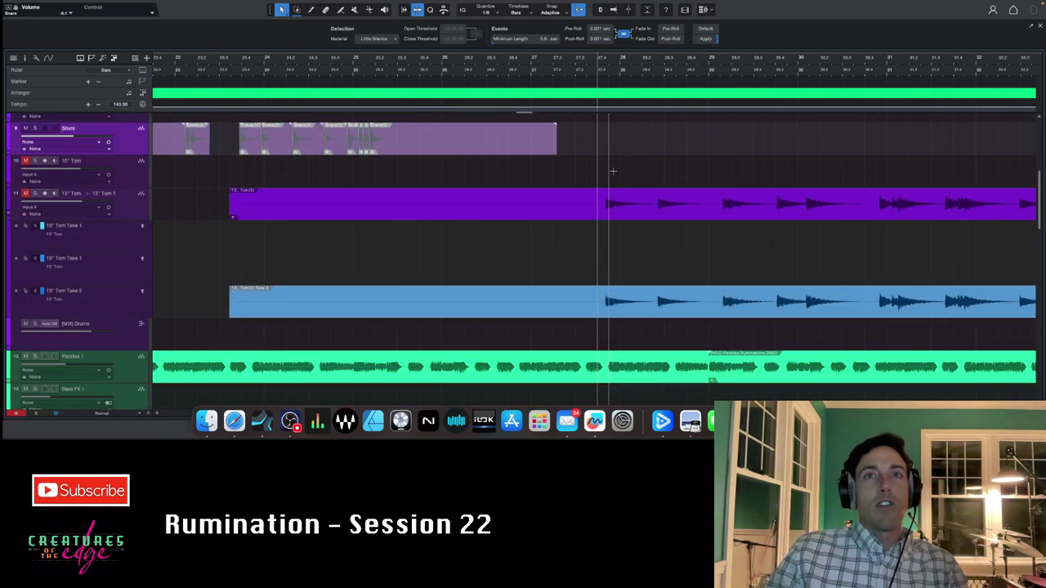
left_click(36, 193)
key("space")
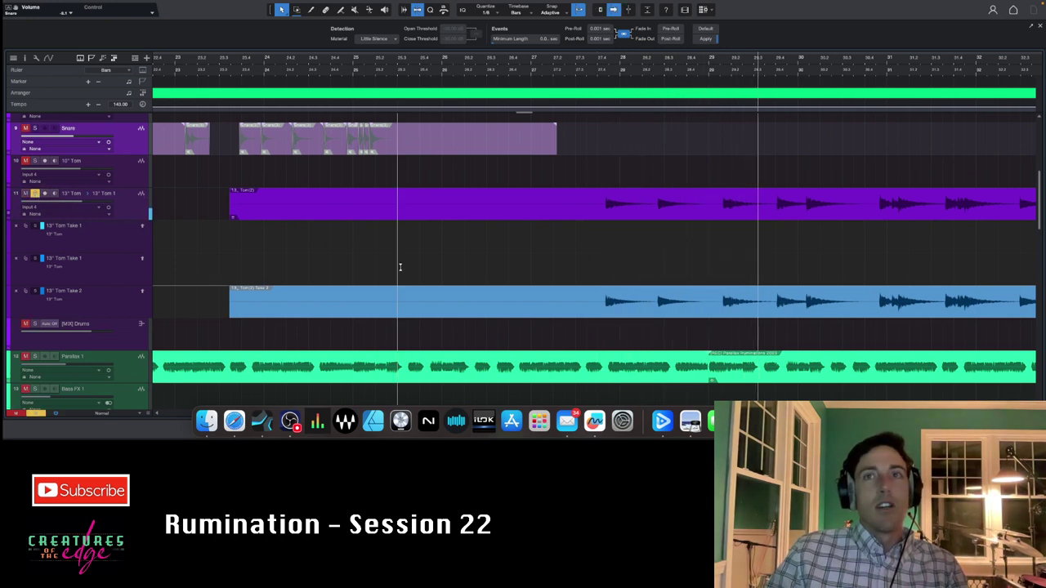
With the mixer shown, replay the soloed tom hits from about bar 33 and adjust the 13" Tom channel's volume.
scroll(400, 267, "right", 10)
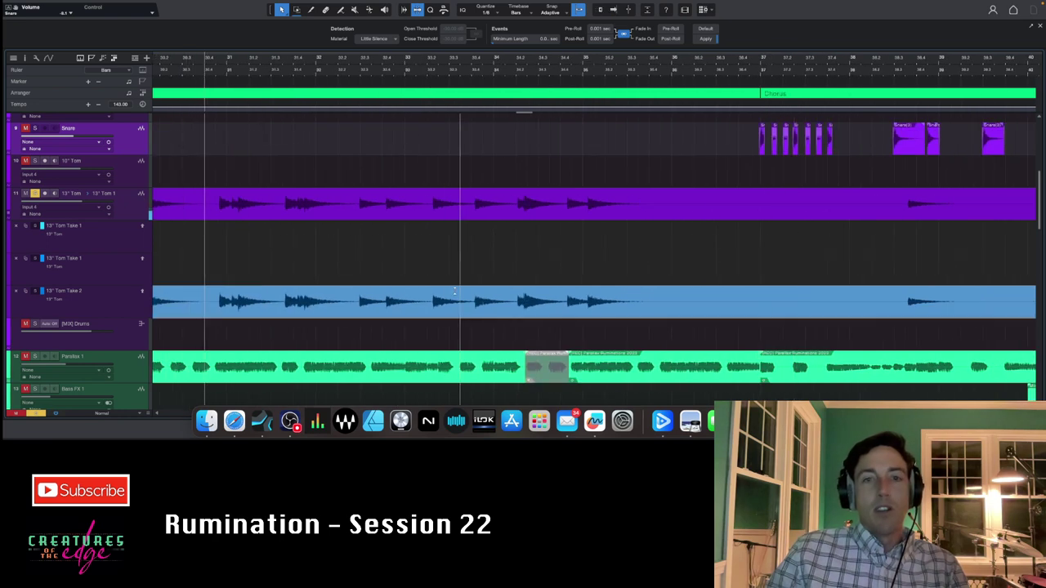
key("F3")
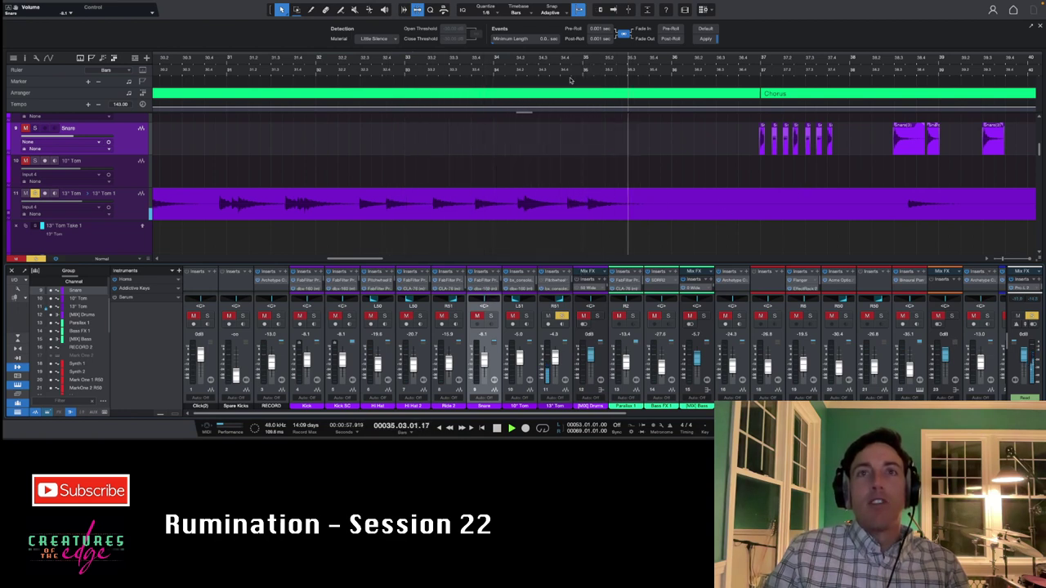
left_click(433, 65)
key("f")
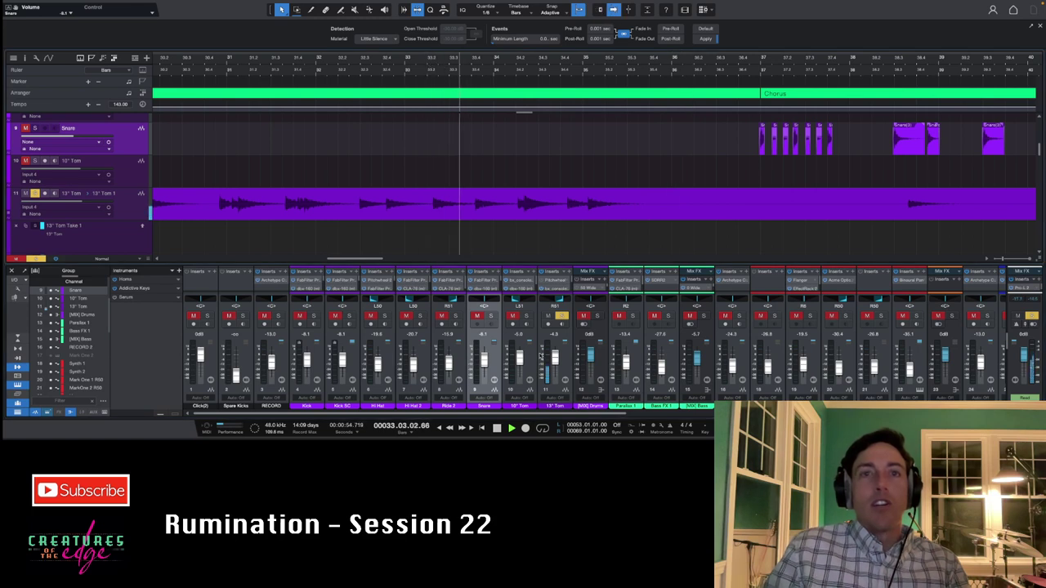
left_click(554, 357, "alt")
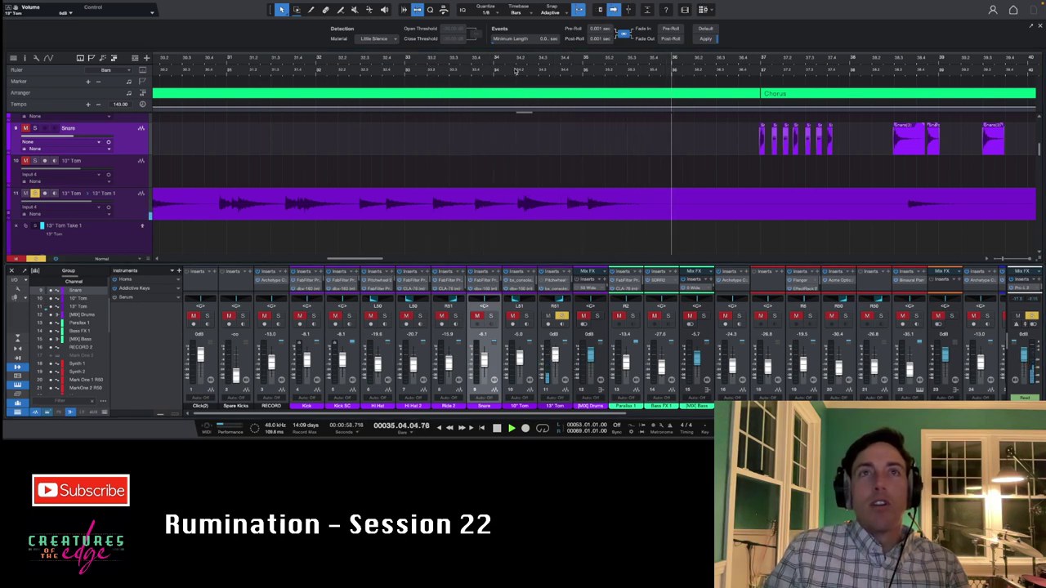
scroll(843, 202, "right", 5)
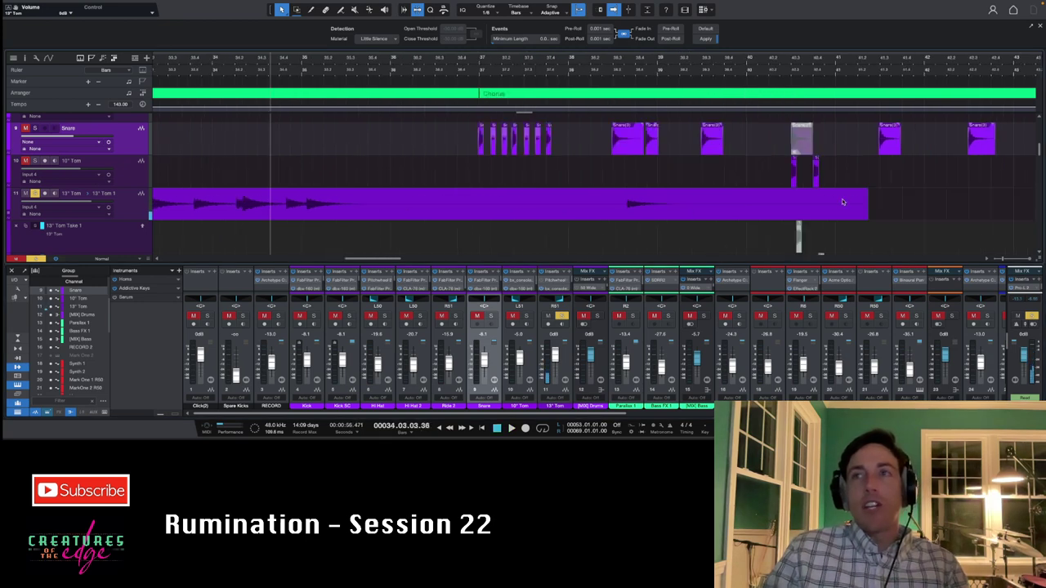
Play back the soloed 13" Tom fill at bar 48 beat 4 several times.
scroll(843, 202, "right", 10)
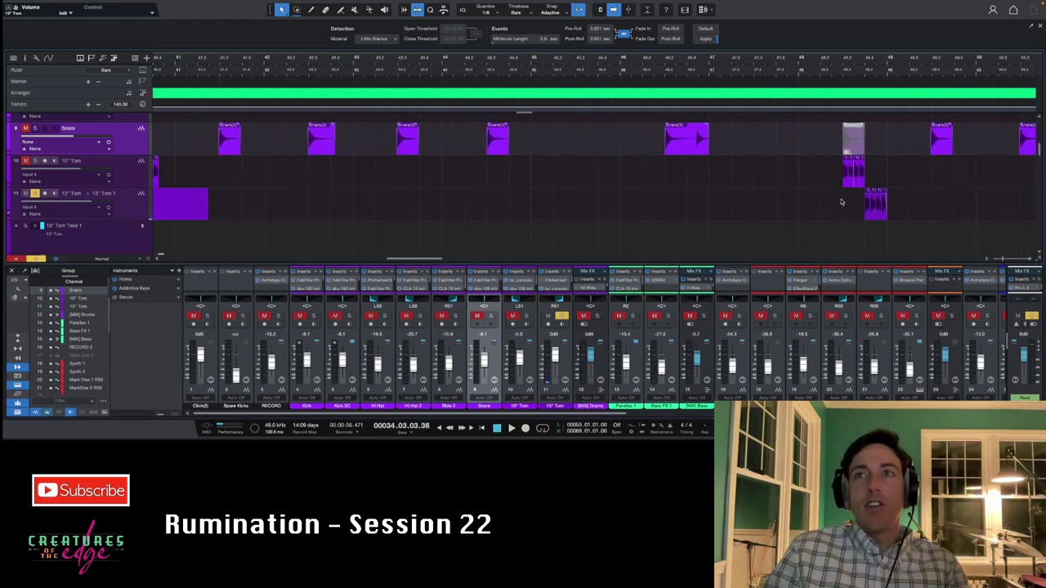
scroll(841, 202, "right", 2)
left_click(840, 62)
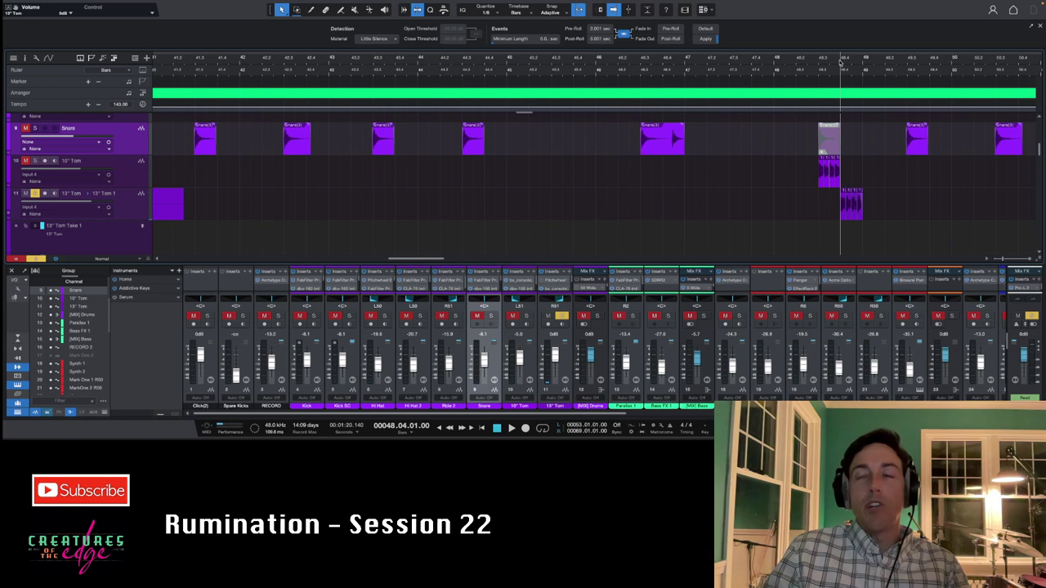
key("space")
left_click(840, 62)
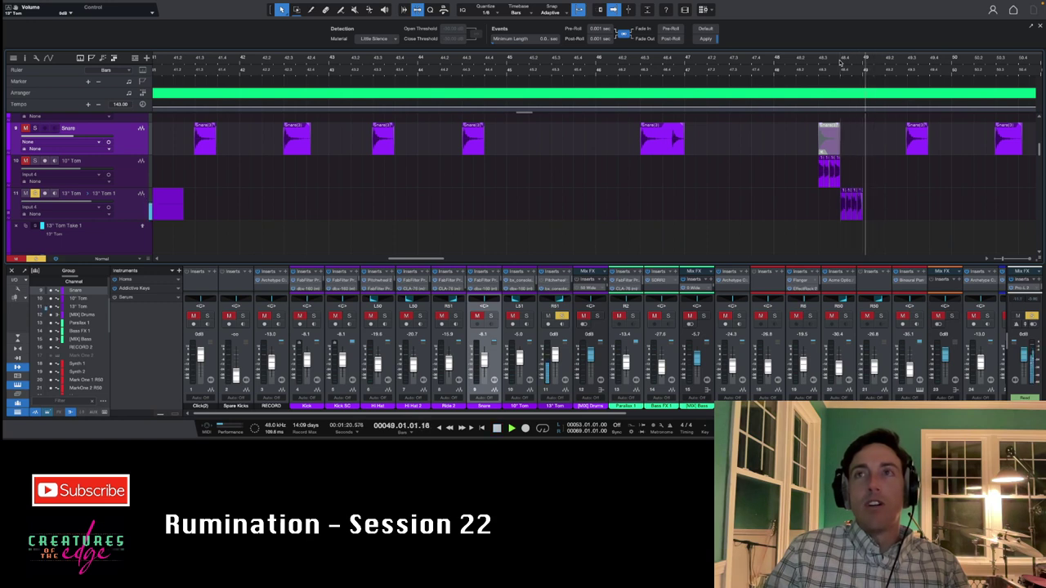
left_click(840, 62)
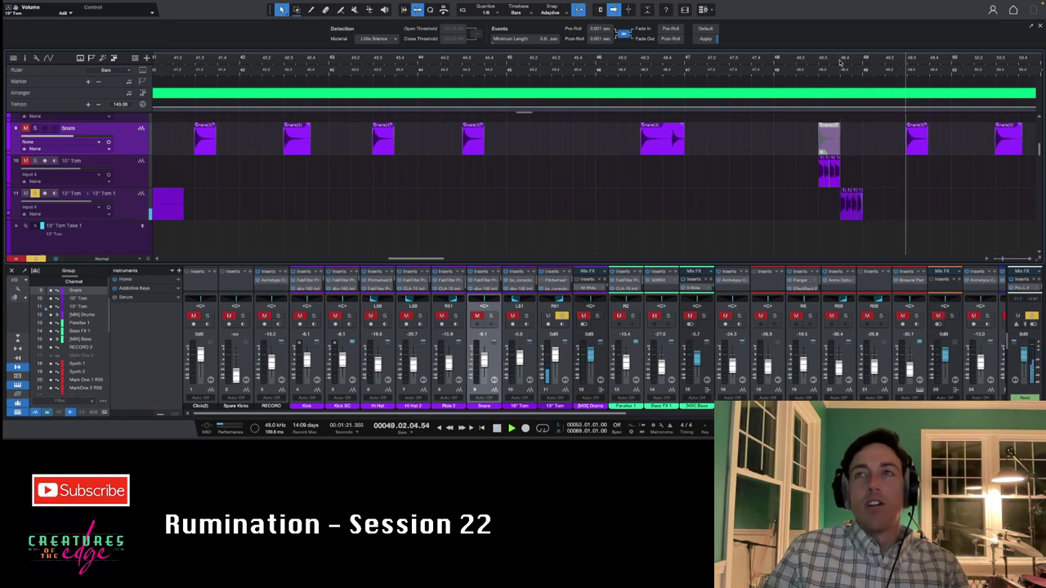
left_click(840, 62)
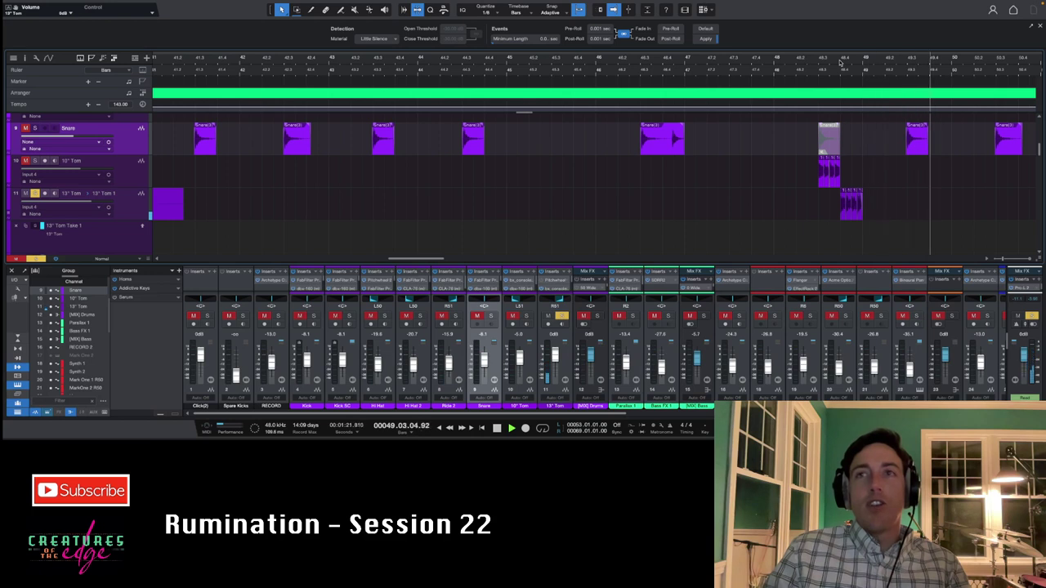
left_click(840, 62)
scroll(833, 88, "left", 1)
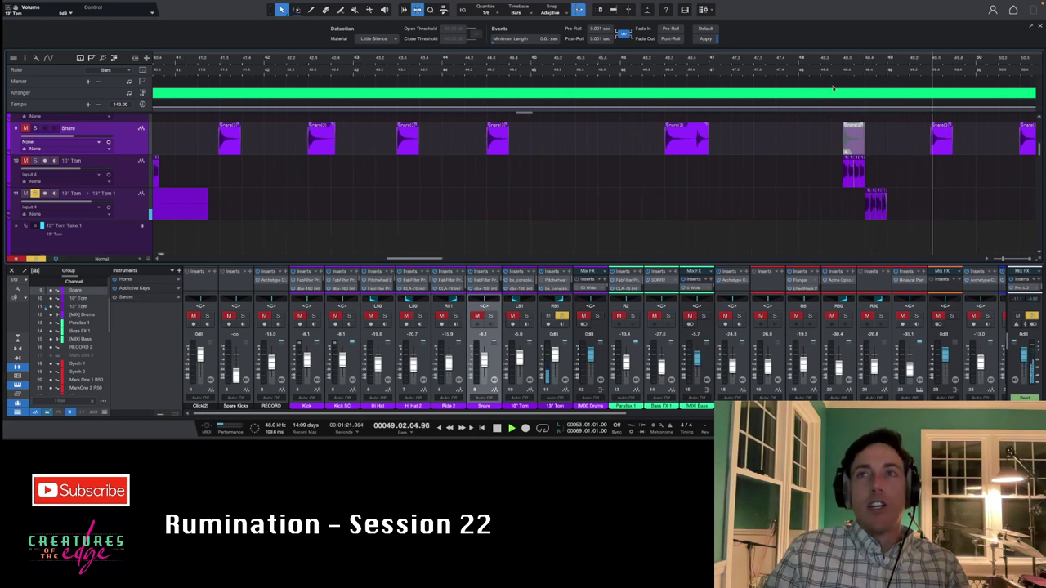
Compare the 13" Tom hits from about bar 32 beat 3 with the fill at bar 48 by replaying both.
scroll(833, 88, "left", 20)
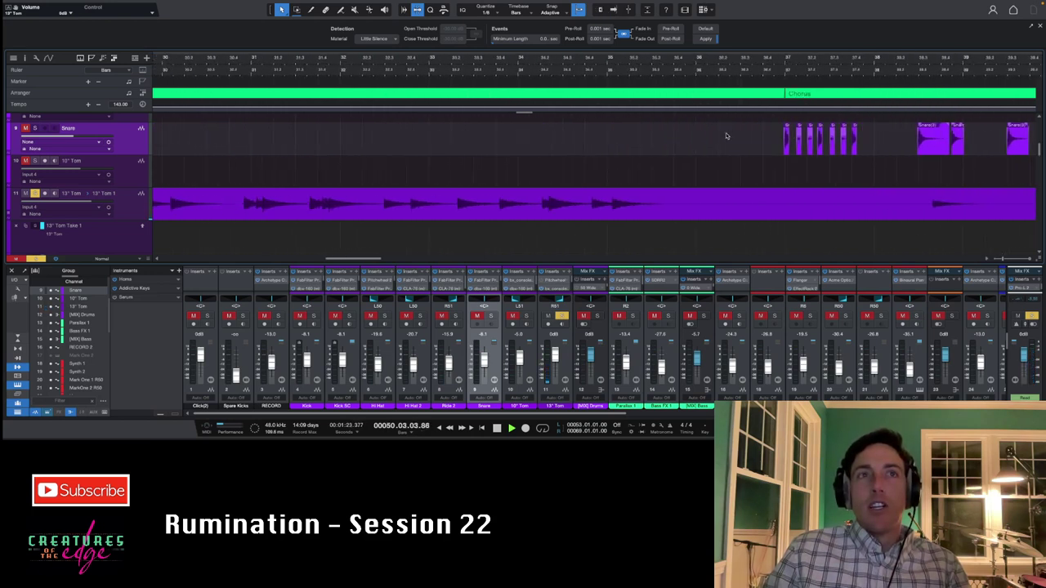
left_click(384, 63)
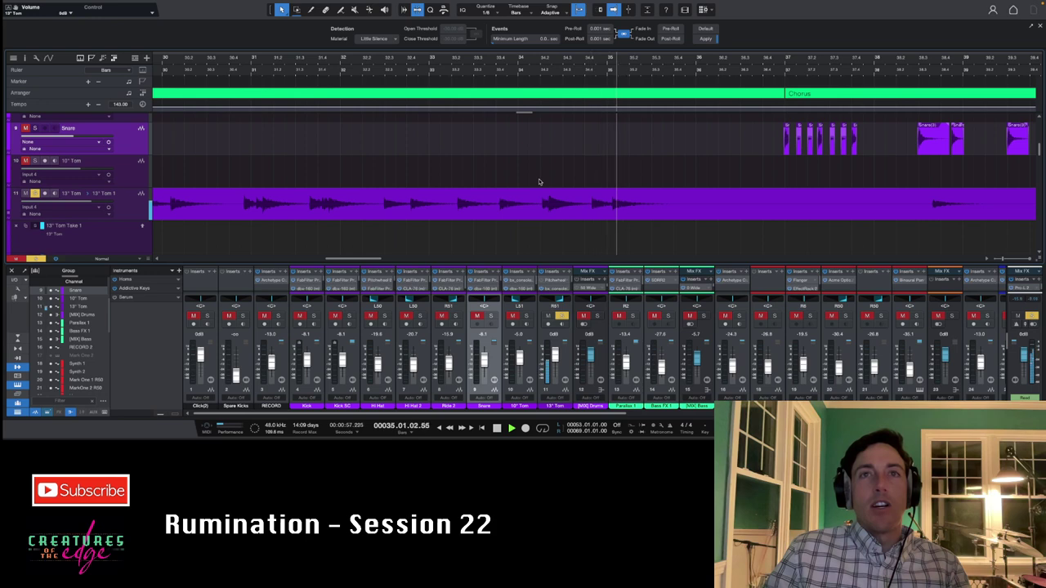
scroll(708, 203, "right", 10)
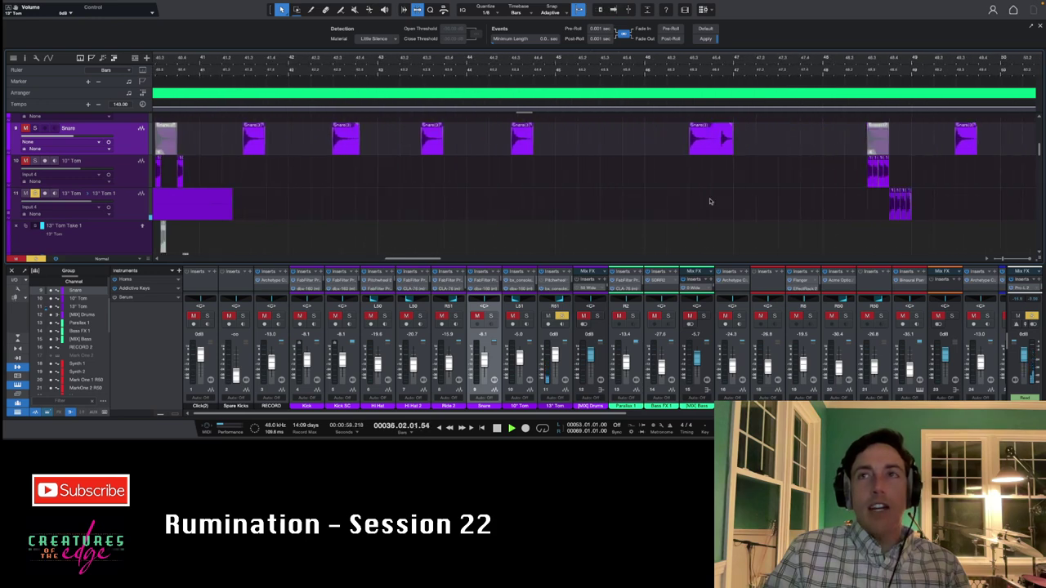
scroll(709, 202, "right", 3)
left_click(692, 64)
key("f")
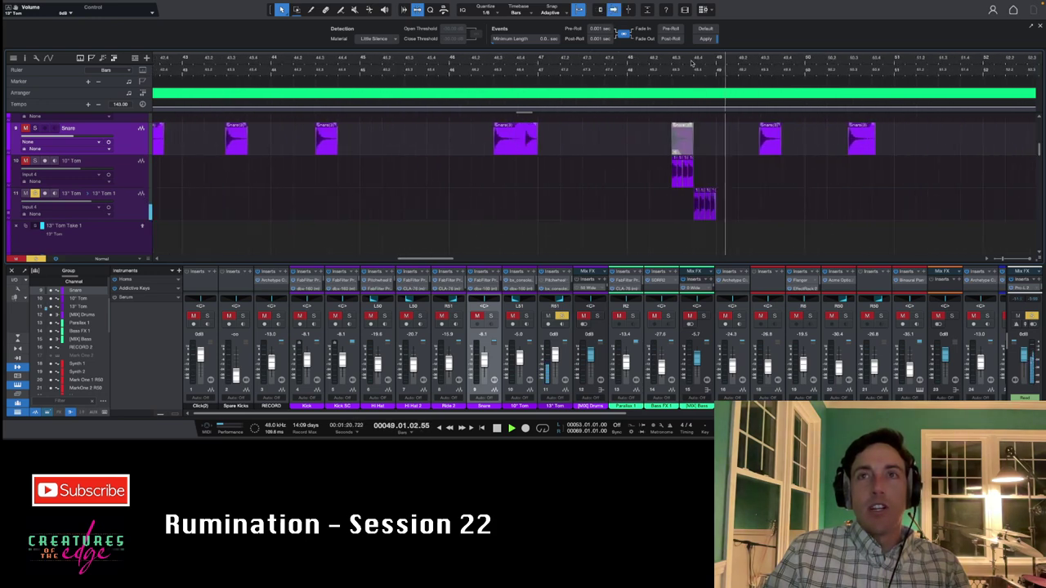
left_click(692, 63)
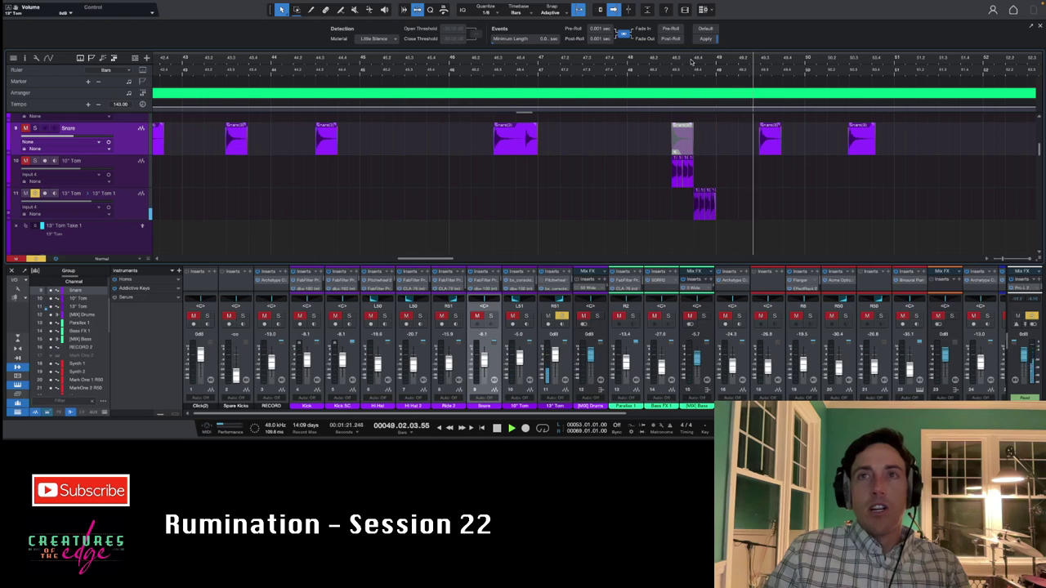
left_click(688, 63)
Replay the soloed 13" Tom part from its first hits at about bar 27 beat 4.
scroll(621, 157, "left", 10)
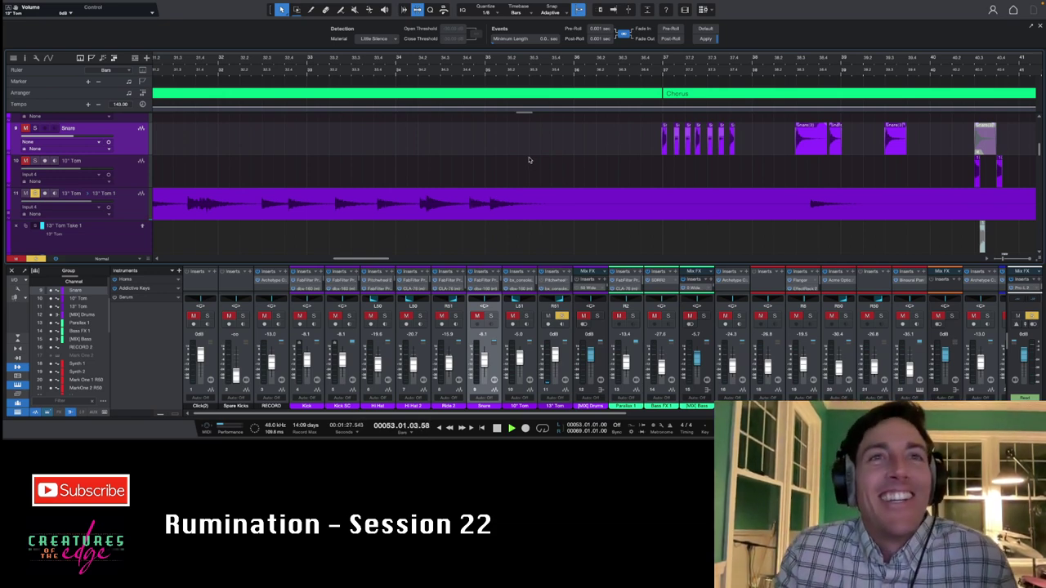
scroll(550, 180, "left", 2)
scroll(550, 180, "left", 4)
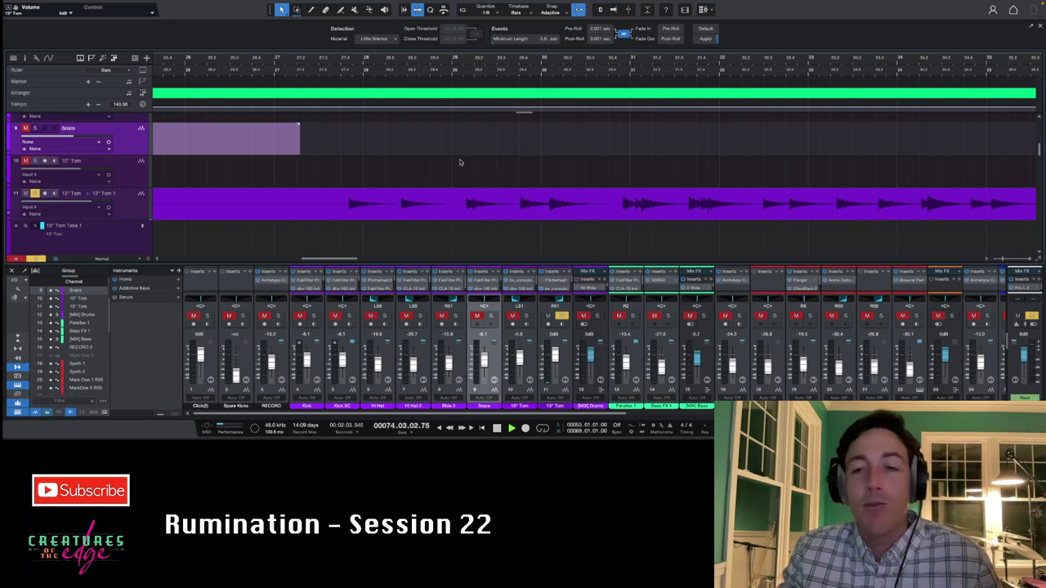
left_click(342, 63)
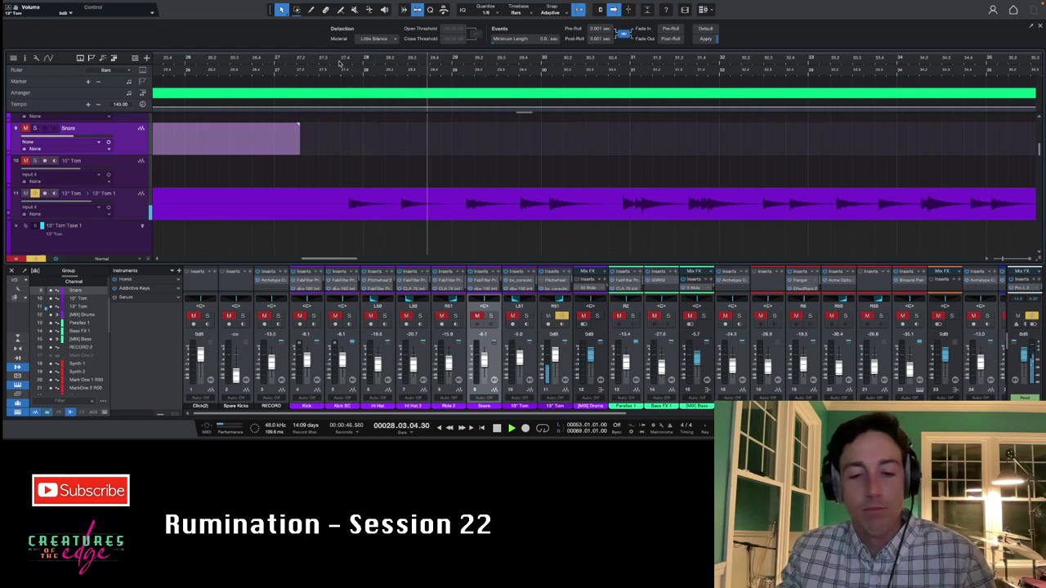
scroll(314, 168, "left", 3)
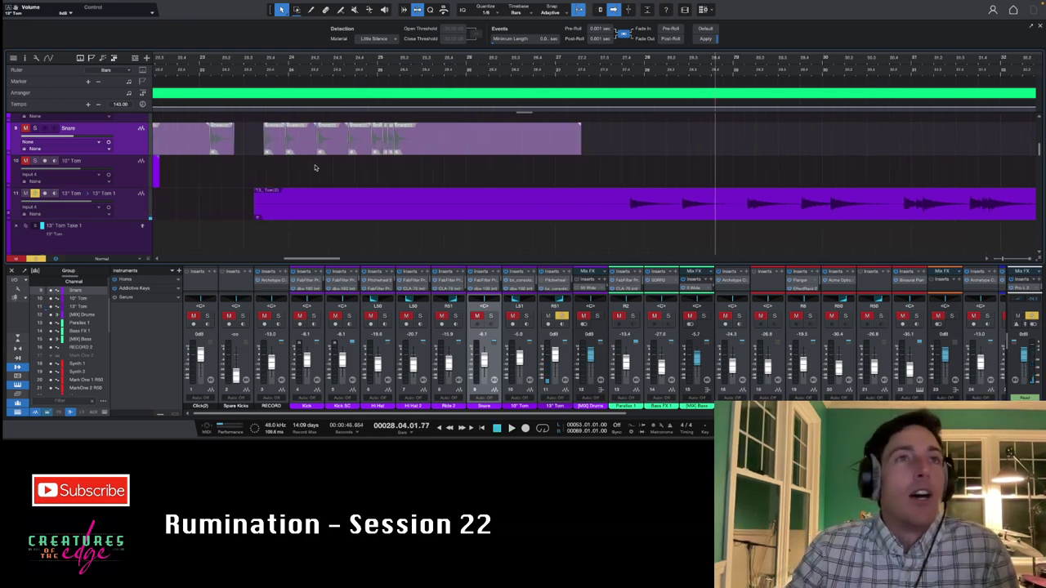
Play Verse P1 from bar 7 and solo the 10" Tom track in place of the 13" Tom.
scroll(315, 167, "left", 15)
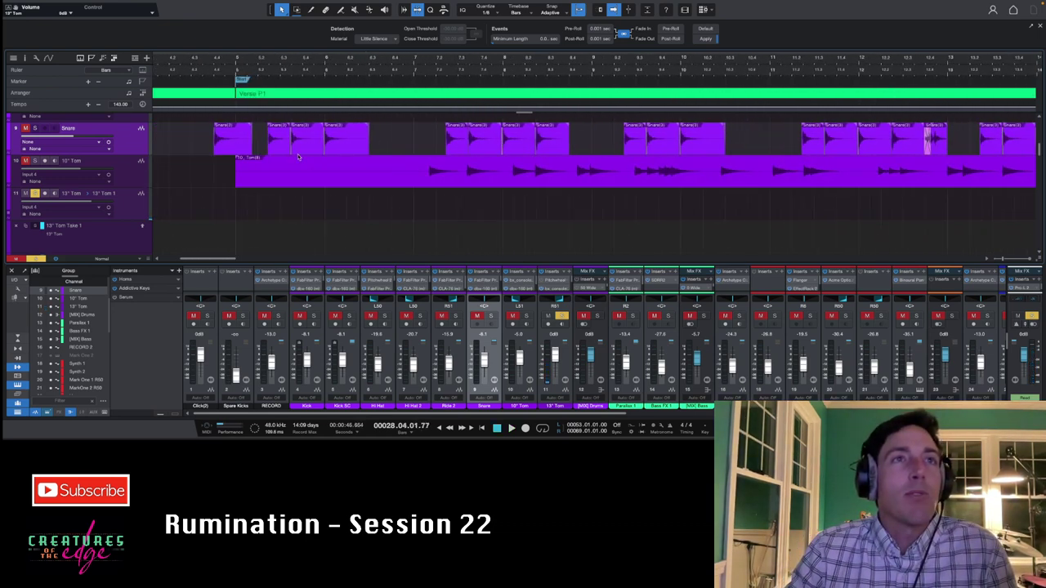
scroll(299, 157, "right", 1)
left_click(401, 62)
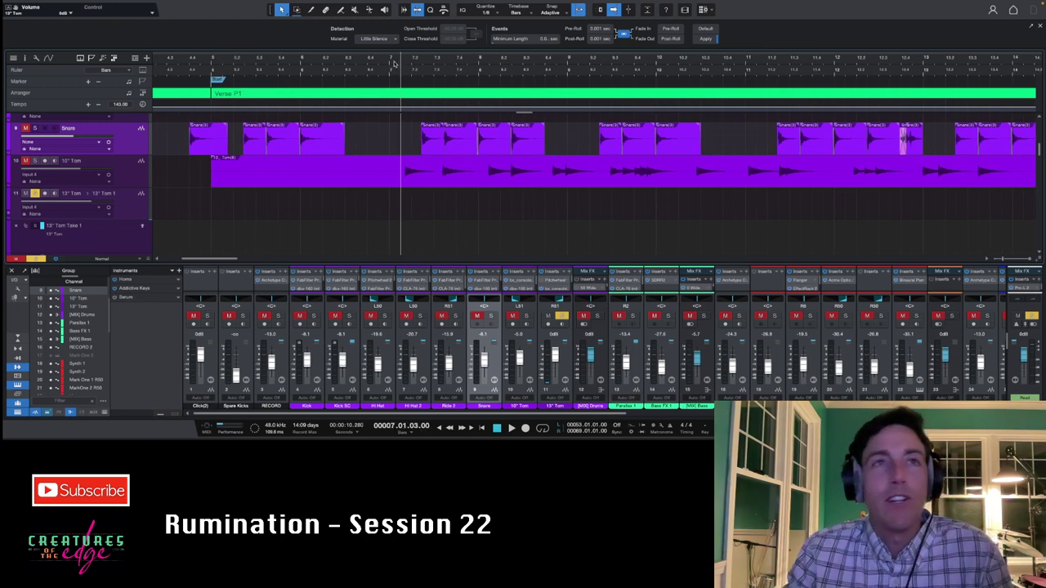
key("space")
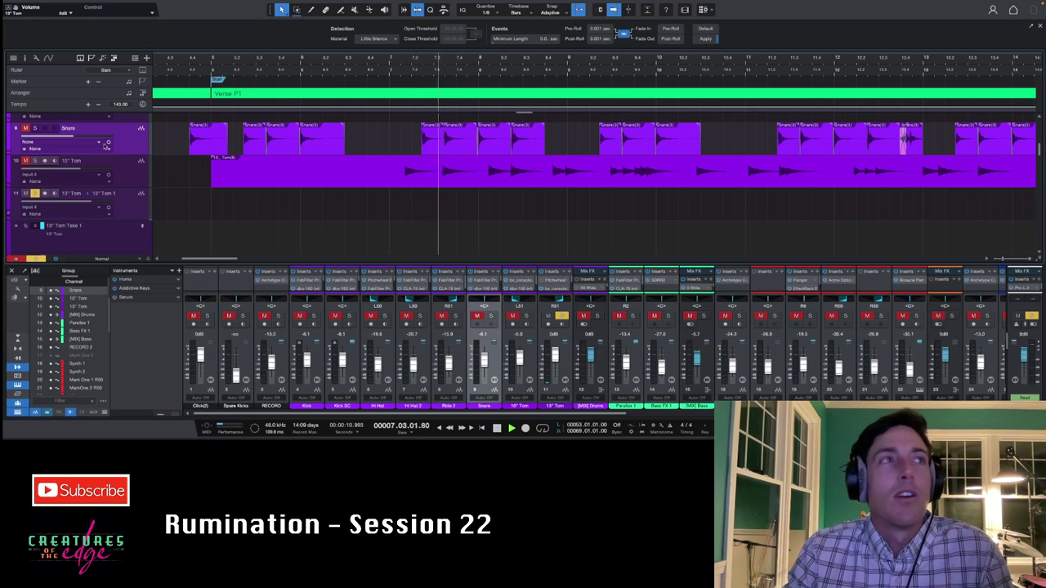
left_click(35, 161)
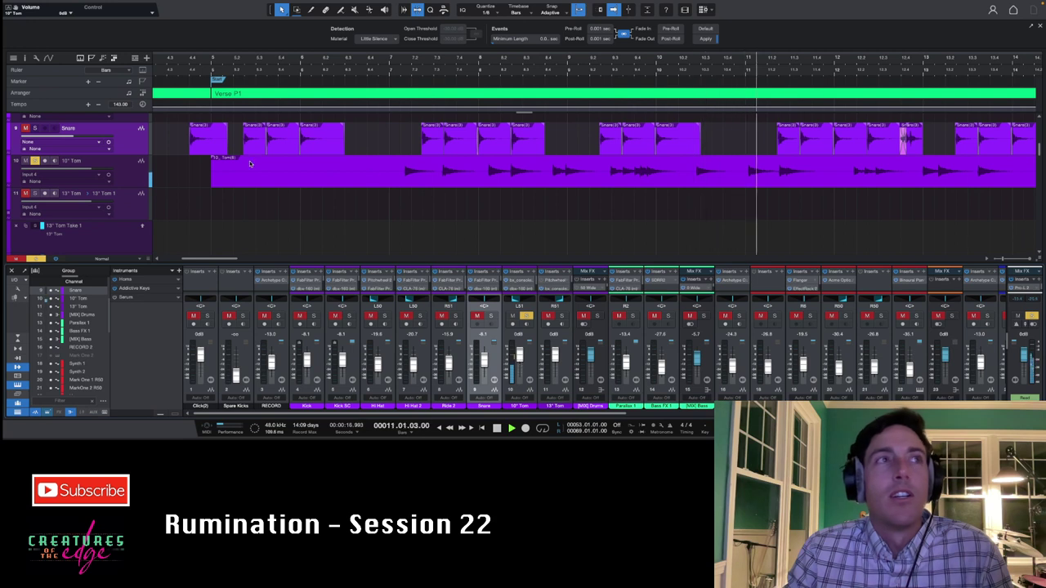
Raise the 10" Tom clip's gain in Verse P1 by about 6.6 dB and replay it from bar 7.
left_click(505, 168)
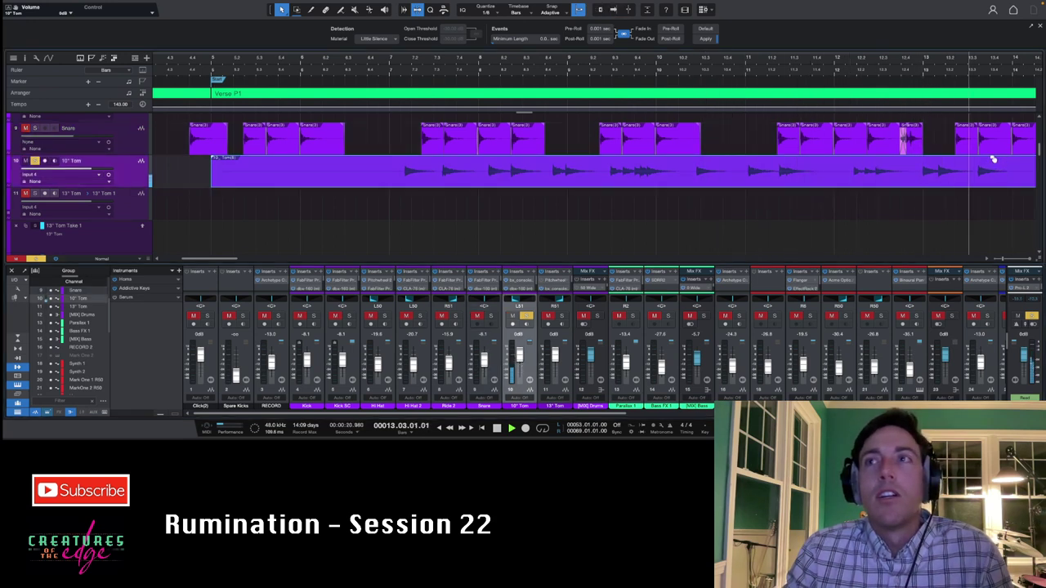
mouse_move(993, 160)
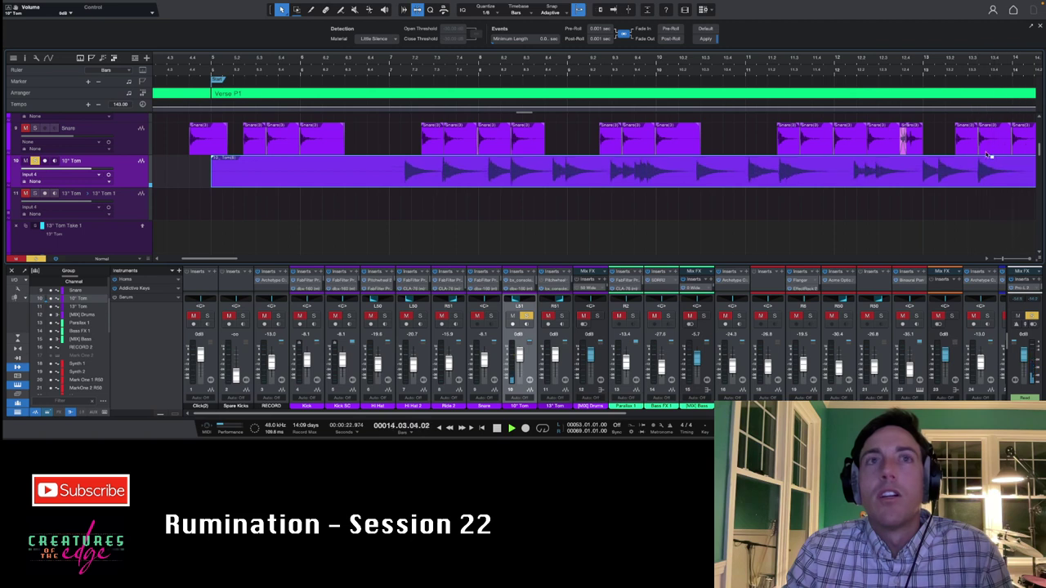
left_click(404, 61)
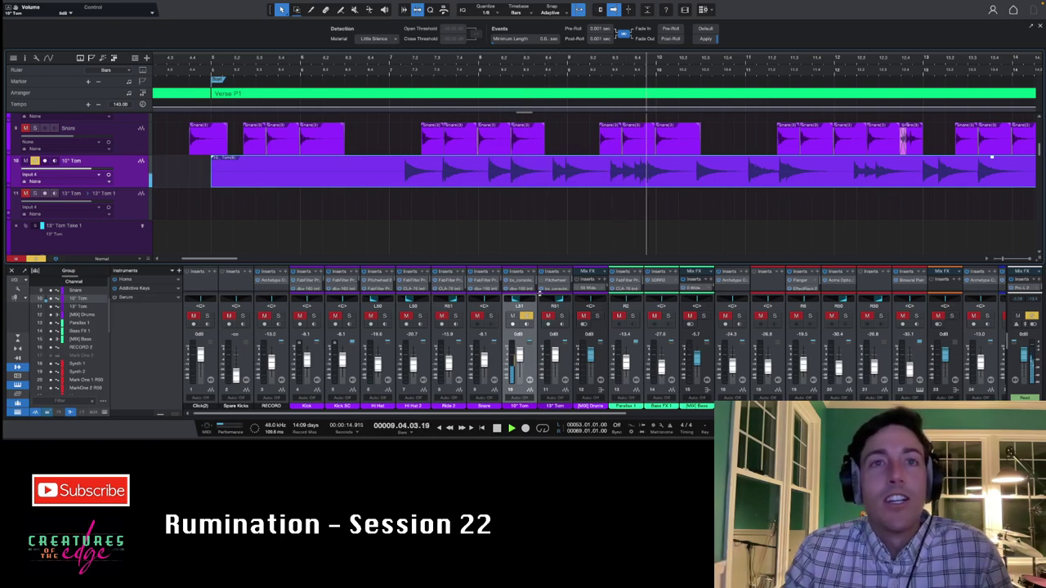
Open bx_console SSL 4000 E on the 10" Tom channel and check its gate release and threshold while replaying hits around bar 15.
left_click(520, 284)
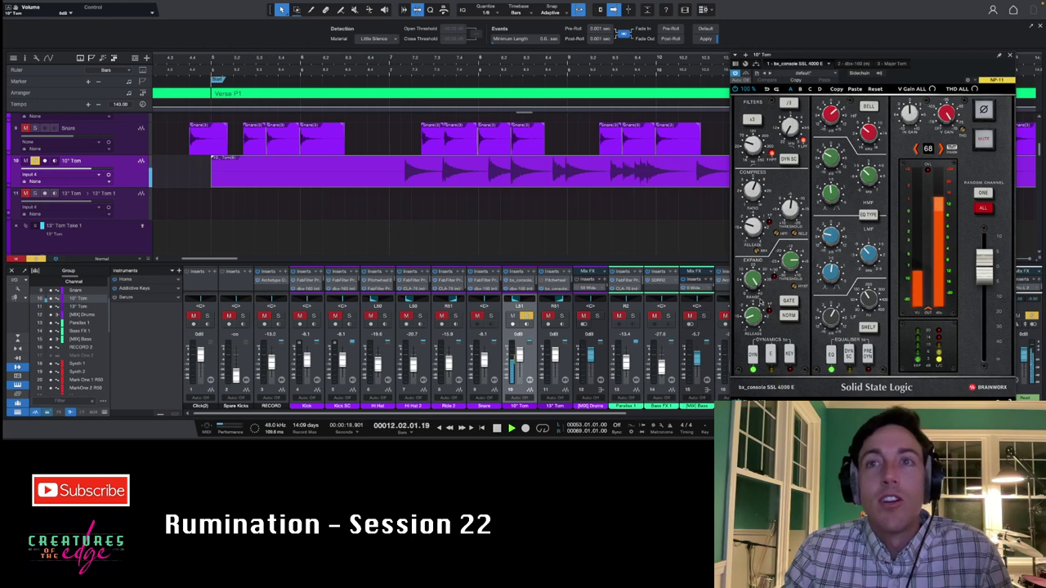
mouse_move(753, 317)
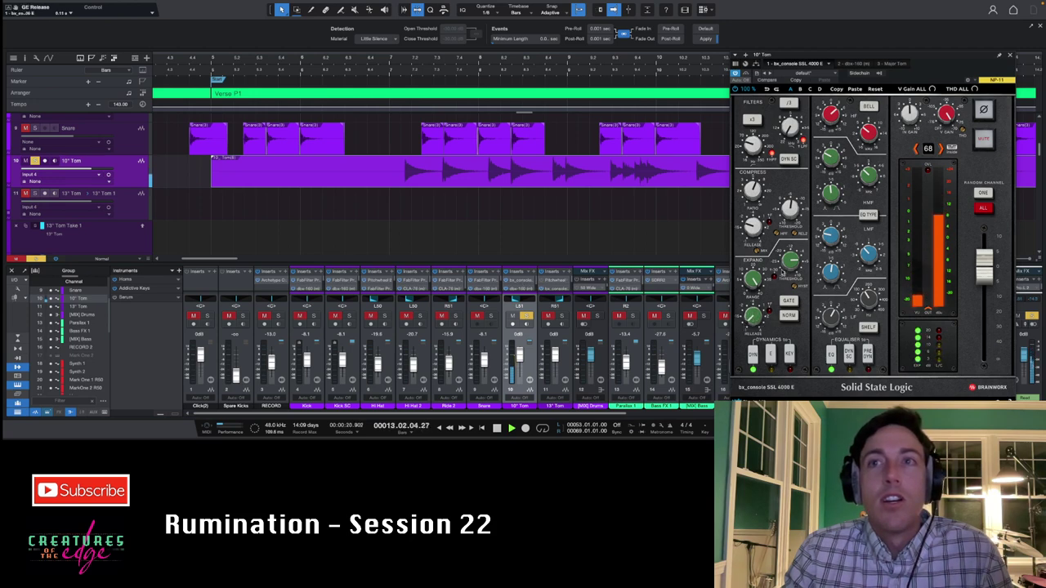
mouse_move(789, 260)
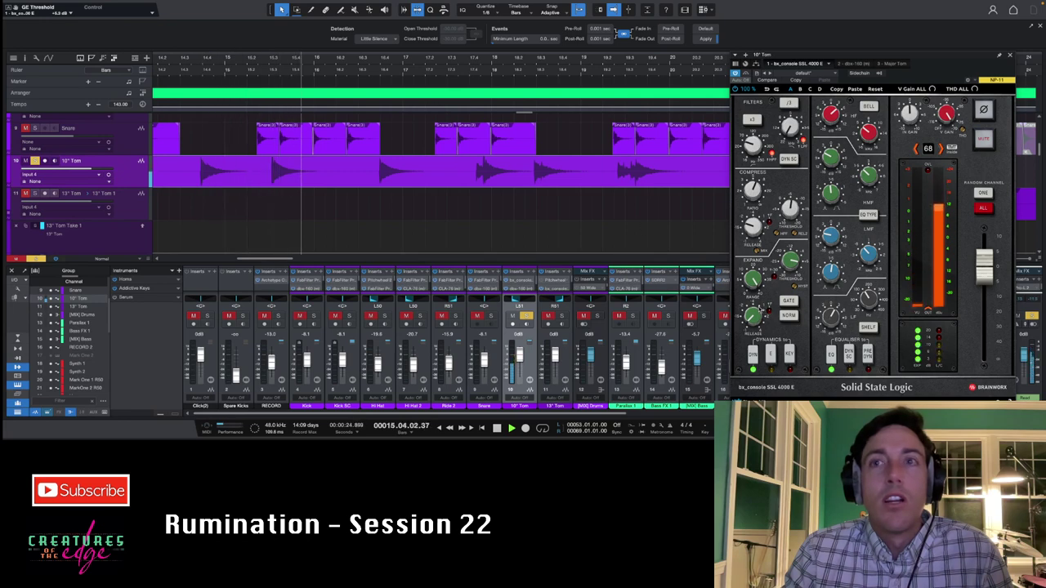
left_click(278, 64)
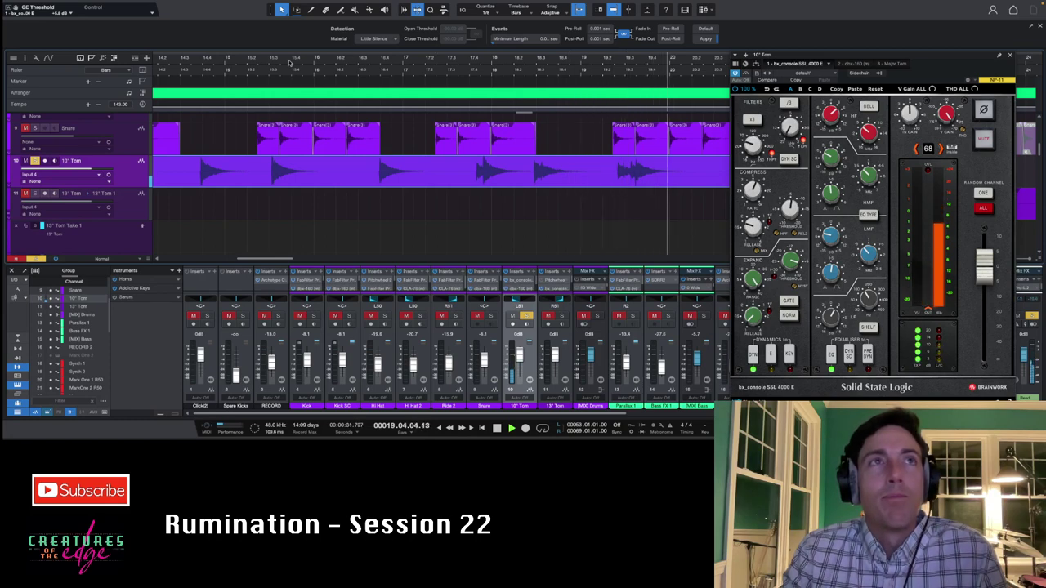
left_click(266, 60)
left_click(257, 61)
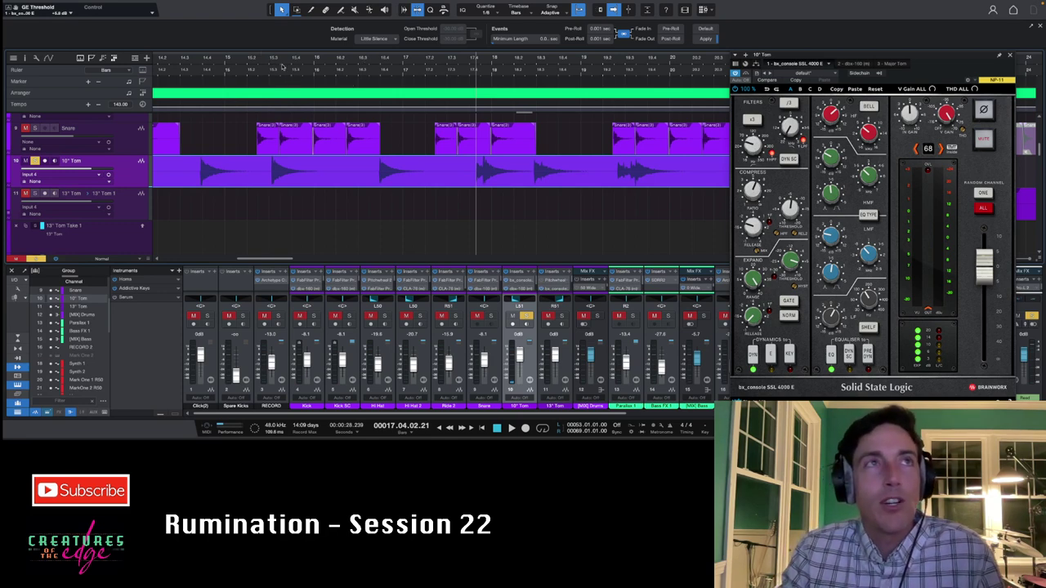
Make a tiny adjustment to the 10" Tom clip's gain and replay its hits from about bar 13 beat 3.
left_click(192, 60)
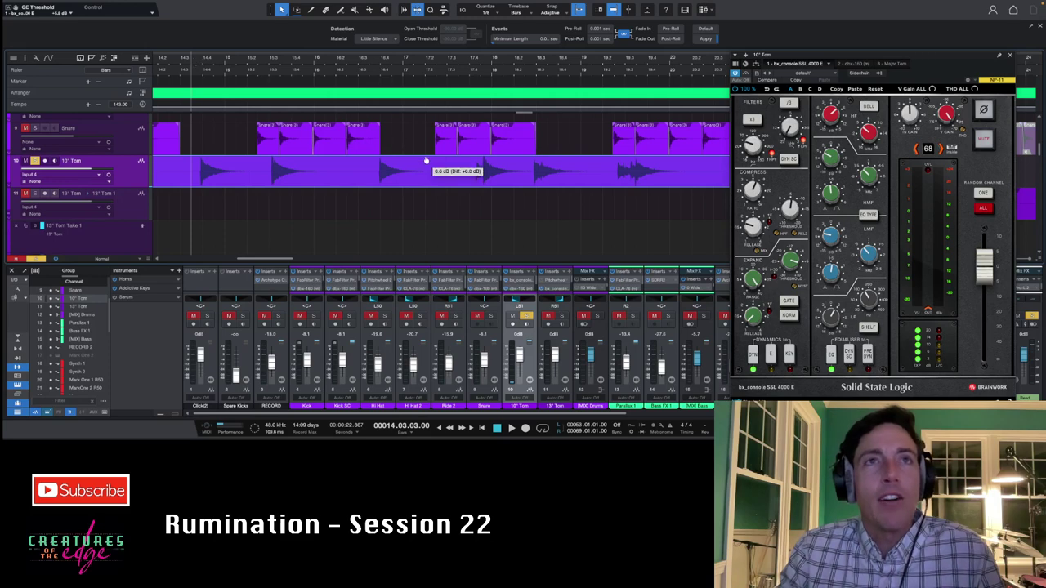
scroll(481, 166, "down", 3)
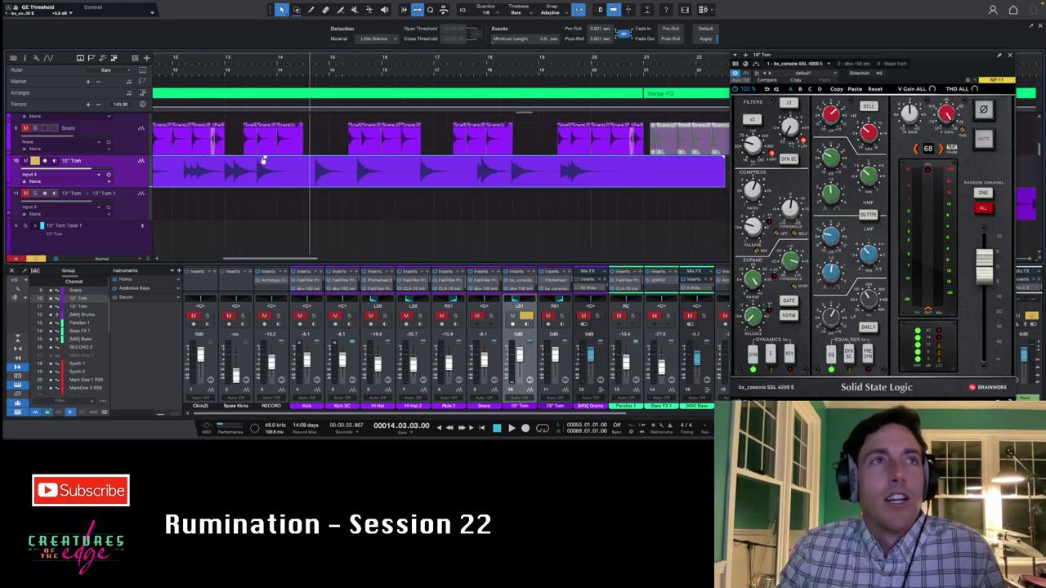
left_click_drag(265, 159, 265, 160)
left_click(257, 63)
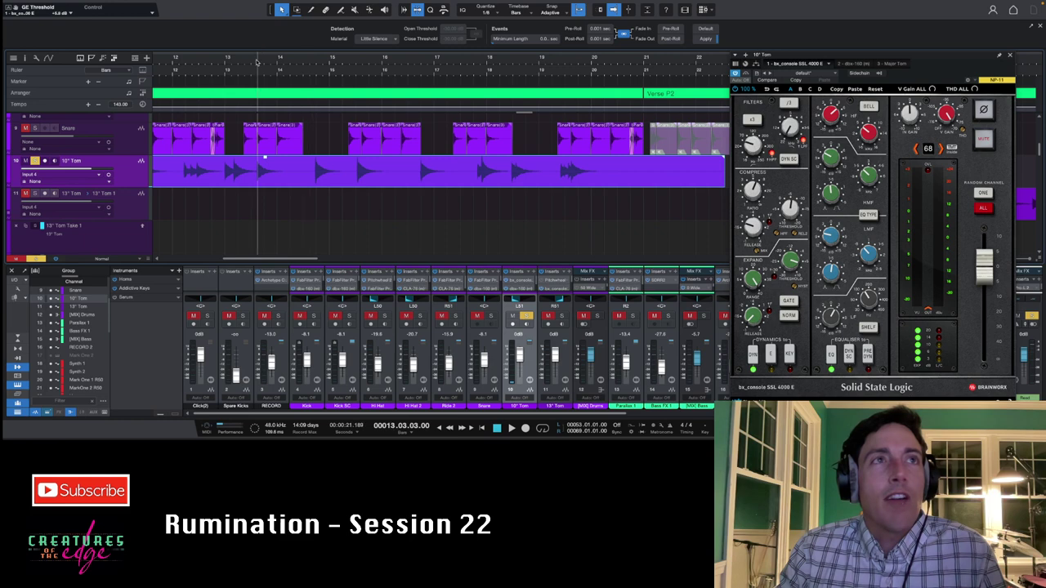
key("space")
left_click(252, 62)
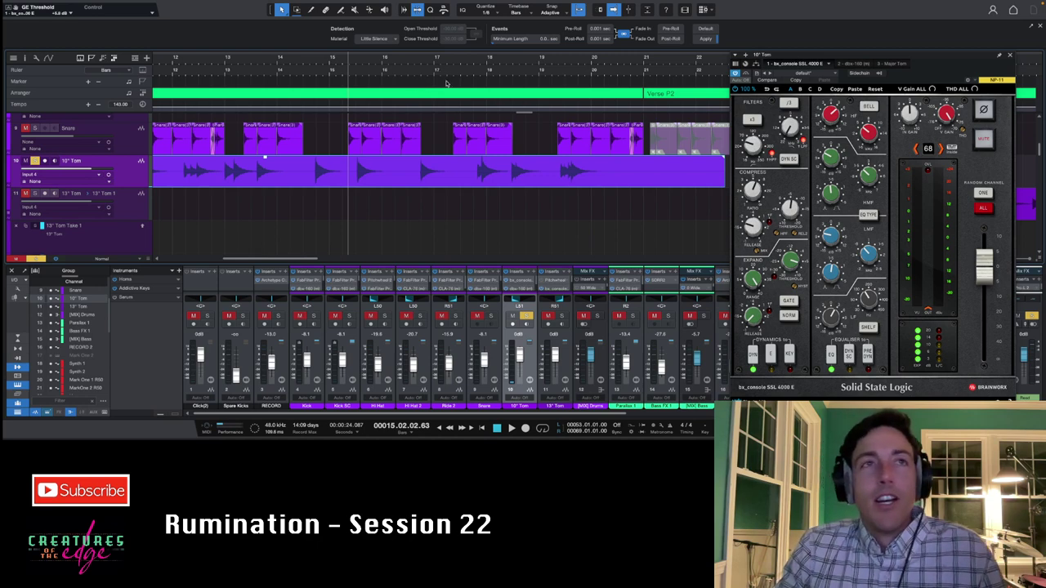
Close the 10" Tom channel's console plug-in and mute the 10" Tom track, ending its solo.
scroll(448, 119, "down", 3)
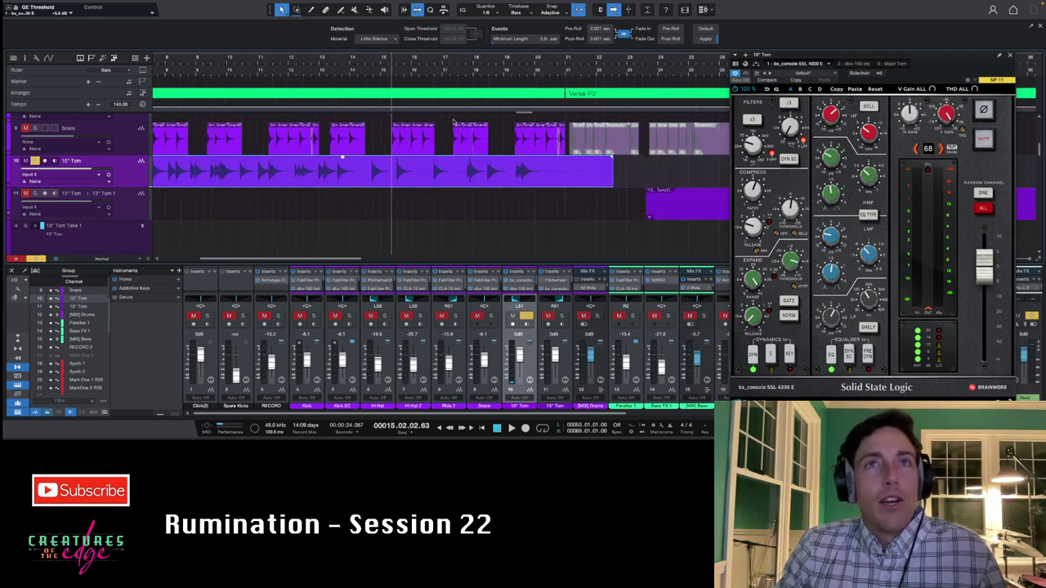
scroll(360, 149, "right", 5)
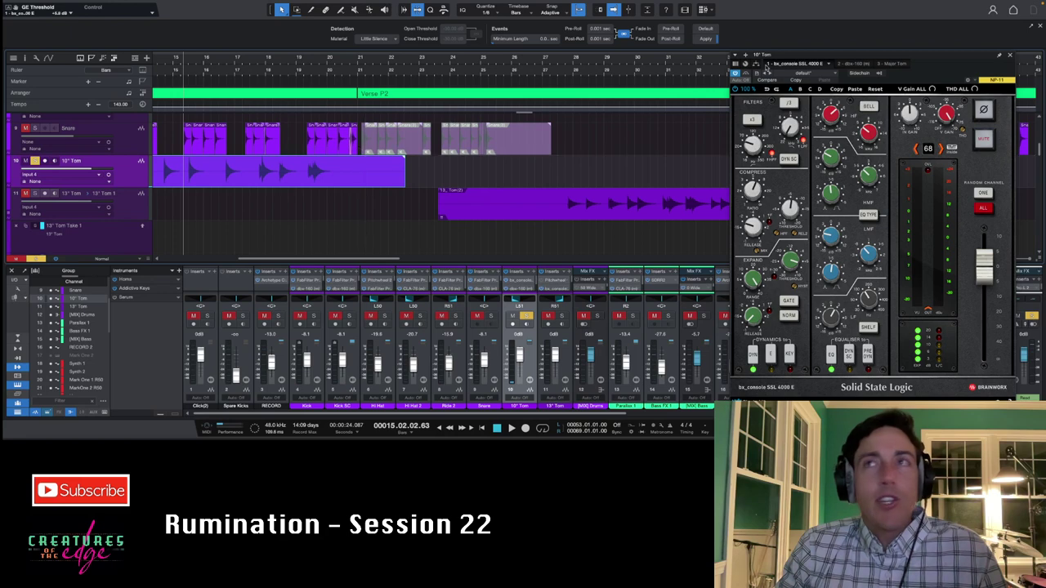
left_click(1012, 52)
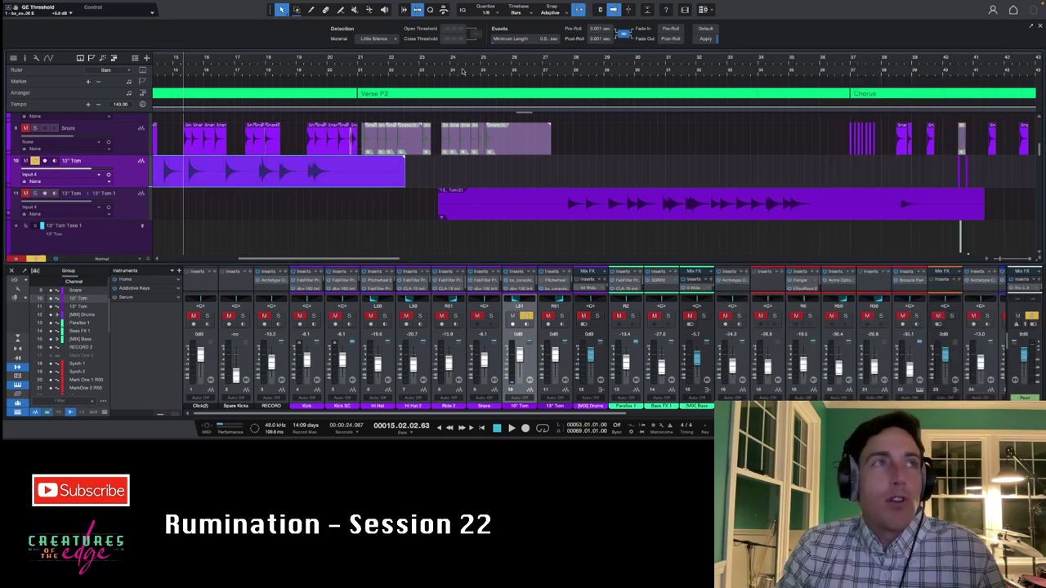
left_click(26, 161)
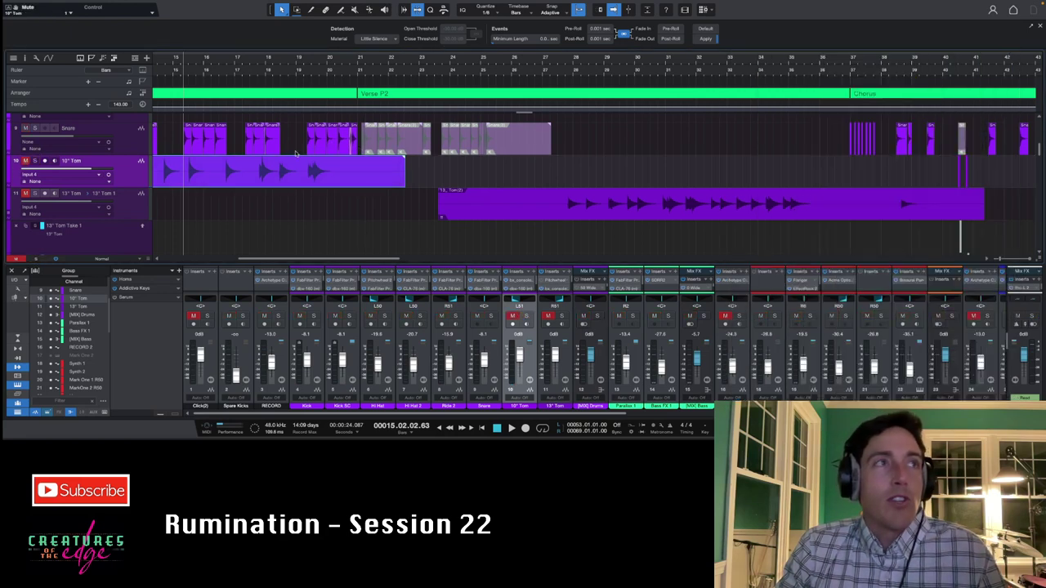
Play the Chorus with the Snare track soloed and open the SuperPlate reverb on its channel, keeping the arrangement visible.
scroll(292, 160, "right", 10)
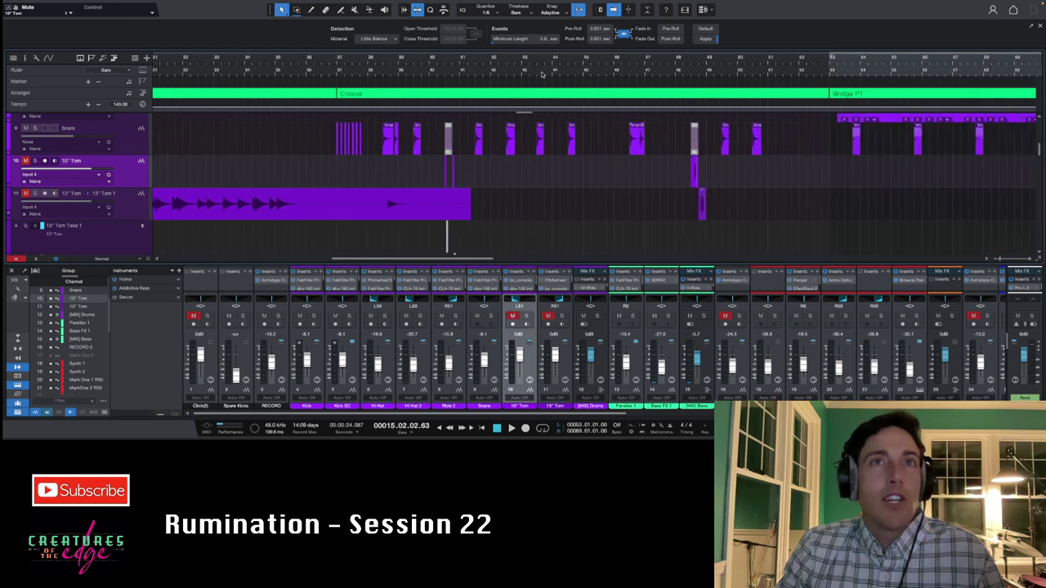
key("space")
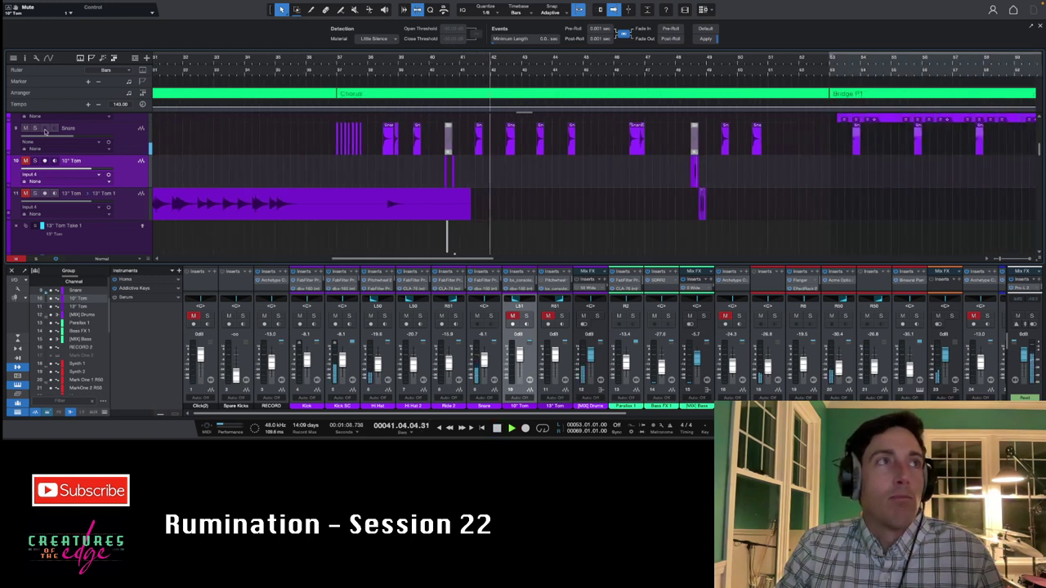
left_click(35, 128)
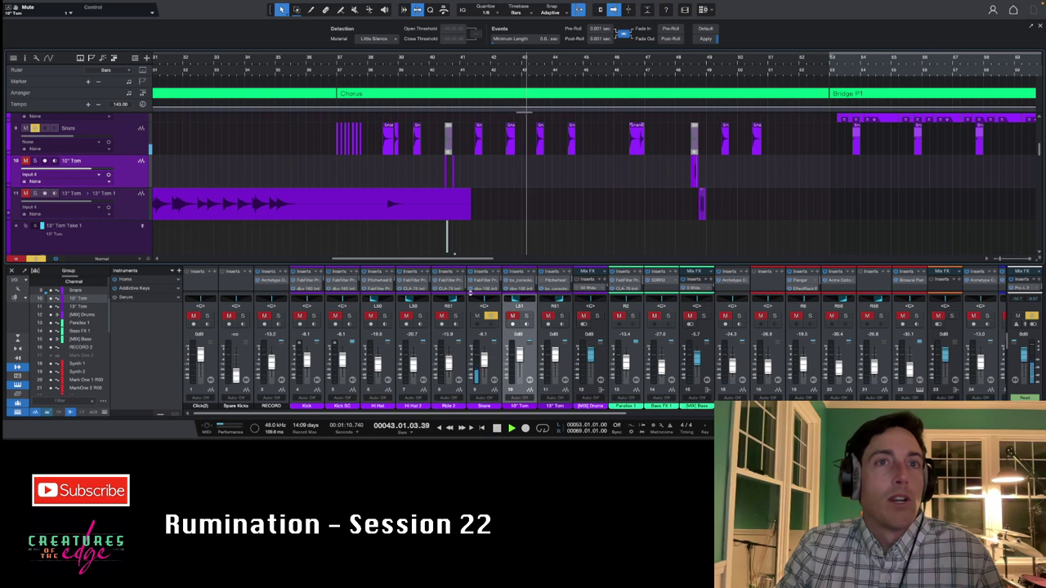
left_click_drag(496, 265, 496, 217)
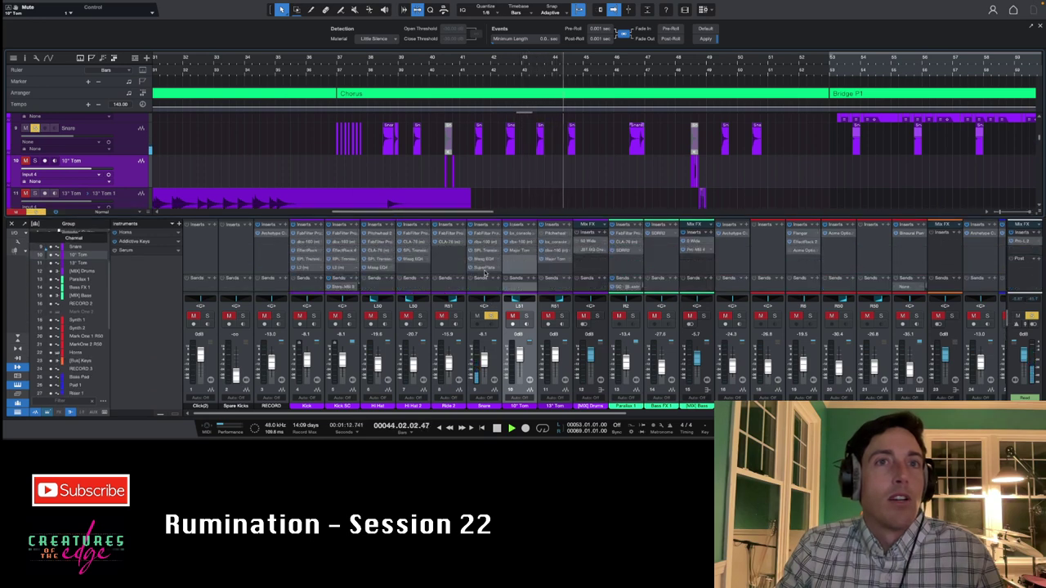
left_click(484, 268)
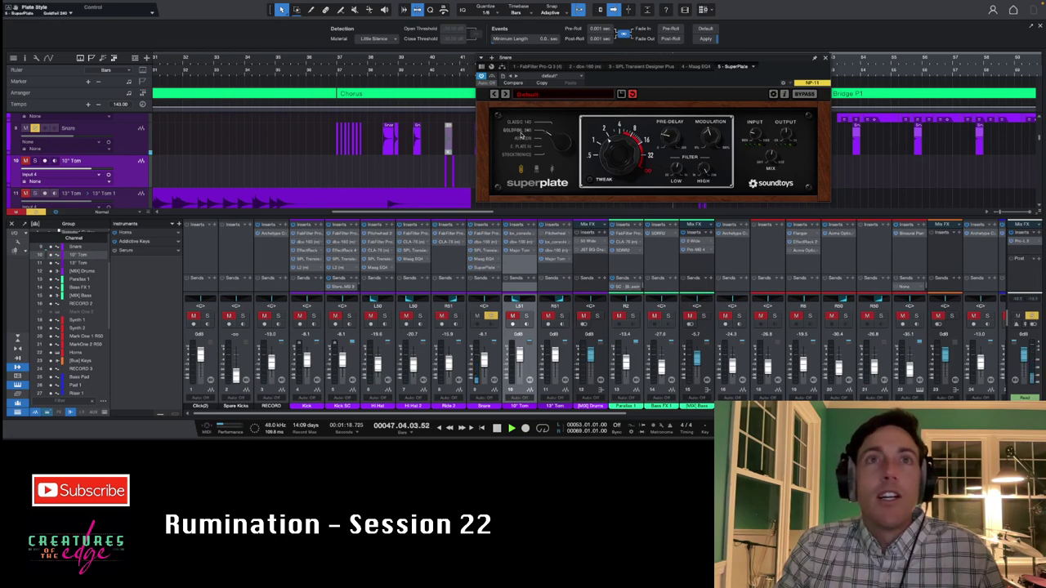
left_click_drag(556, 65, 612, 198)
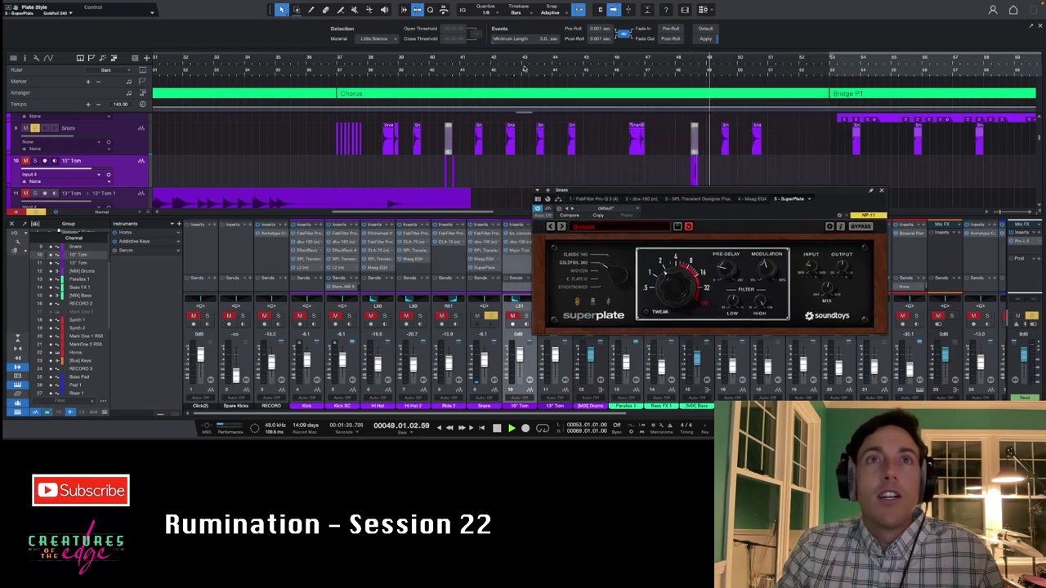
Audition SuperPlate's plate styles on the Chorus snare, set the style to E. Plate III, and end the Snare solo.
left_click(474, 64)
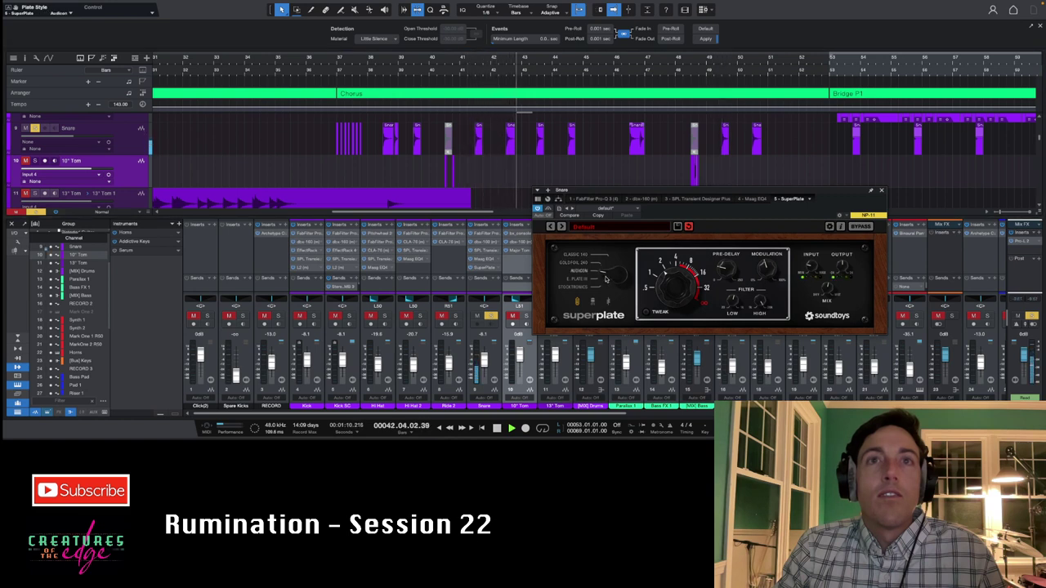
left_click(603, 282)
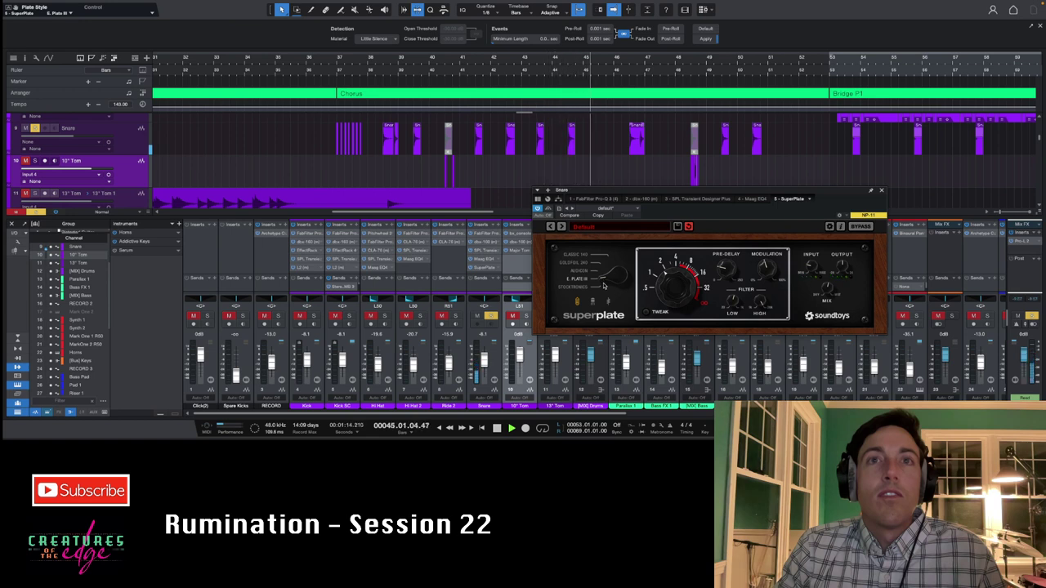
left_click(501, 61)
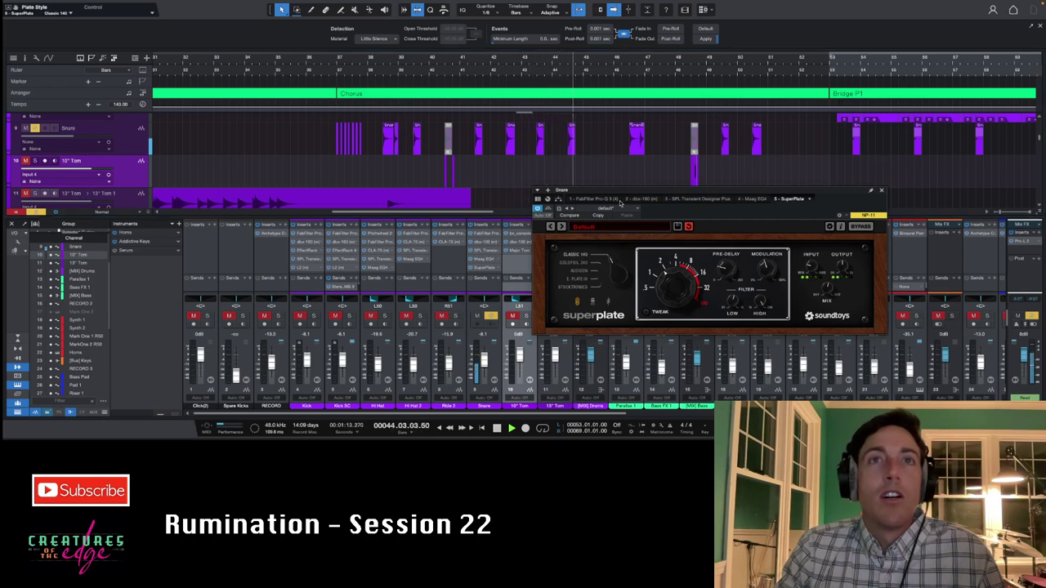
left_click(505, 62)
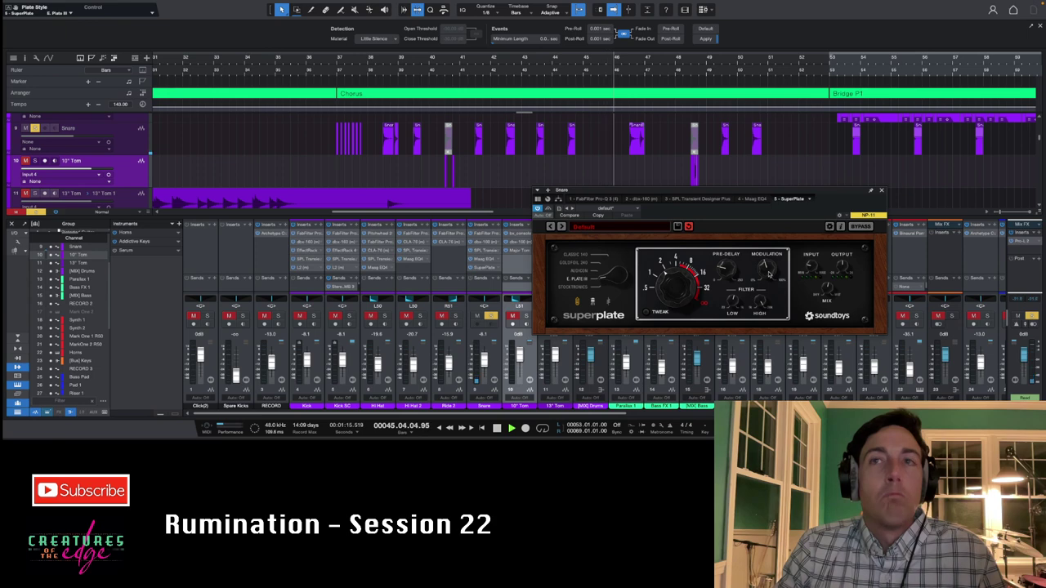
left_click(882, 190)
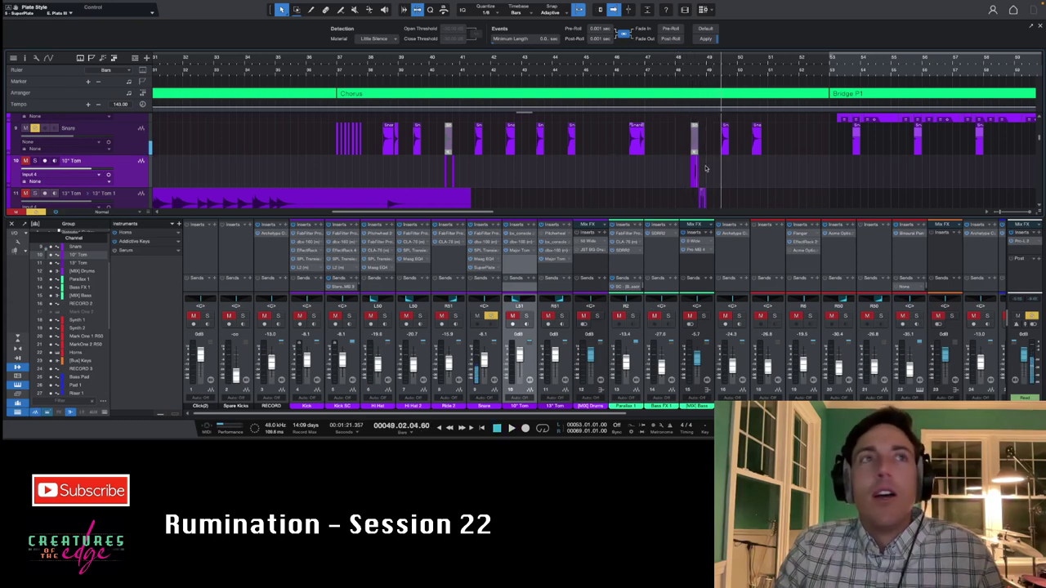
left_click(35, 128)
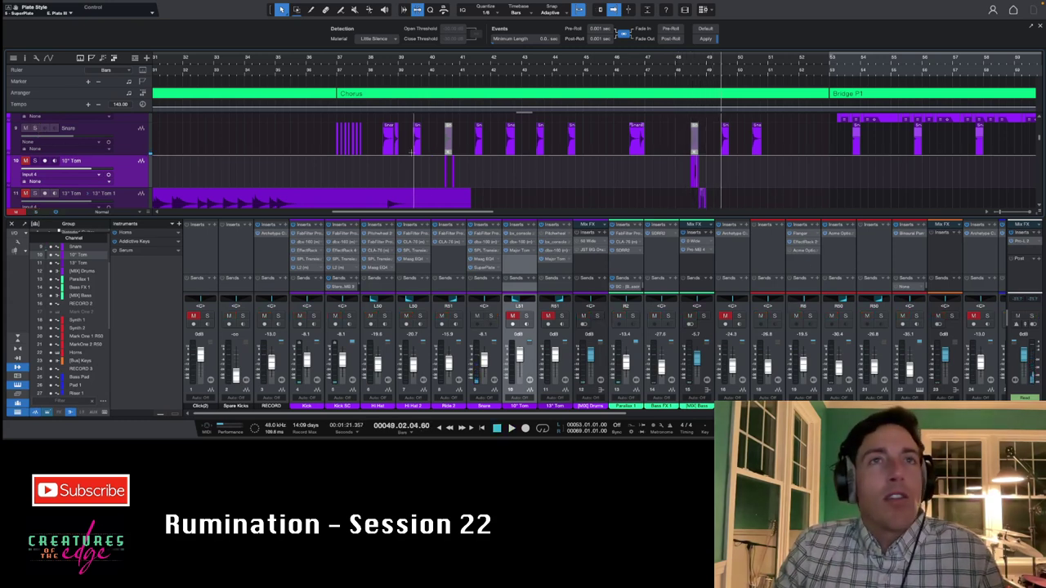
Play the full mix from the start of Verse P1 and briefly solo the Parallax 1 bass track.
scroll(515, 166, "up", 2)
scroll(514, 166, "down", 6)
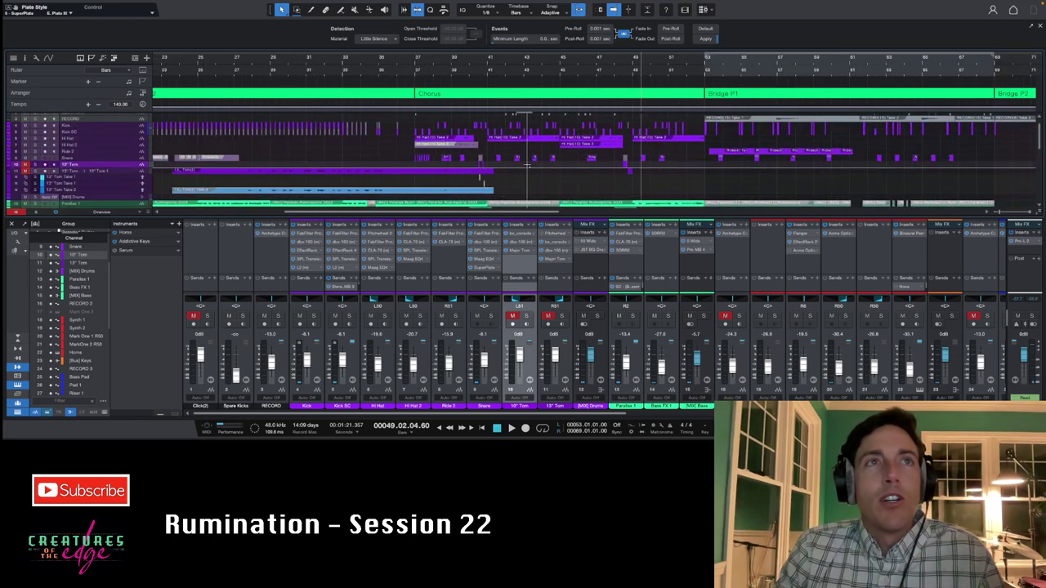
scroll(527, 167, "left", 1)
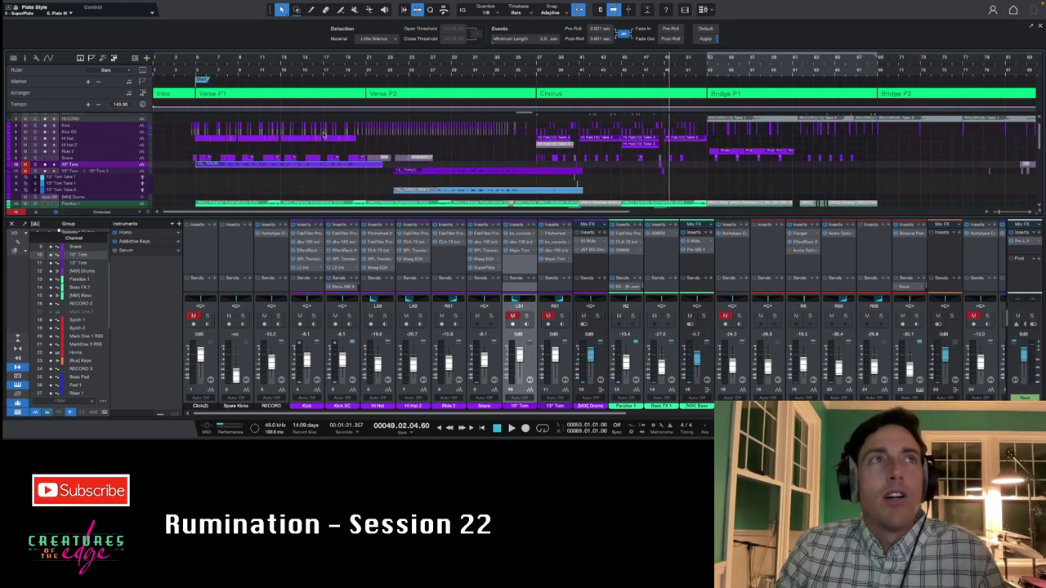
left_click(194, 58)
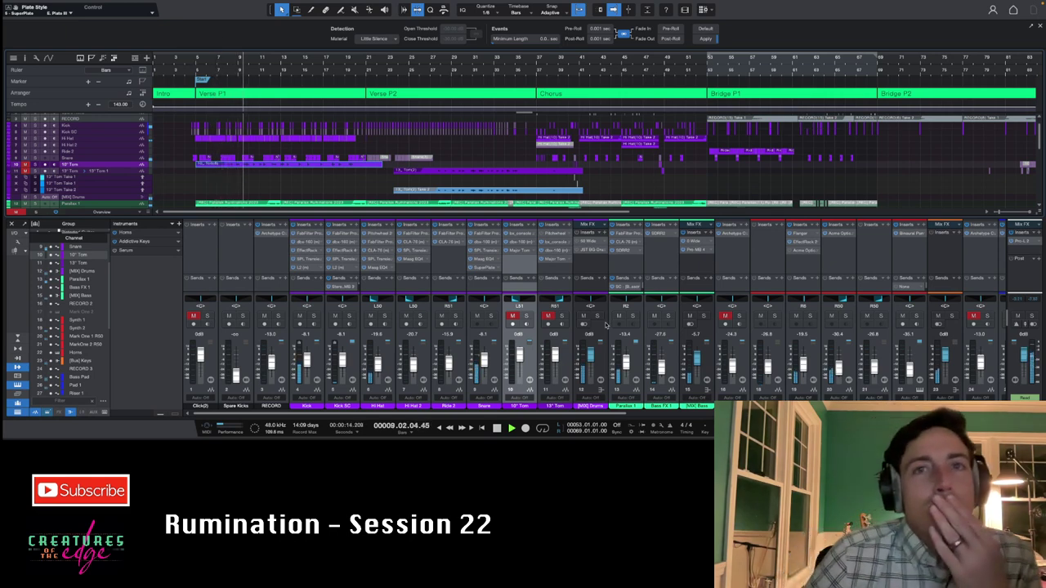
left_click(633, 317)
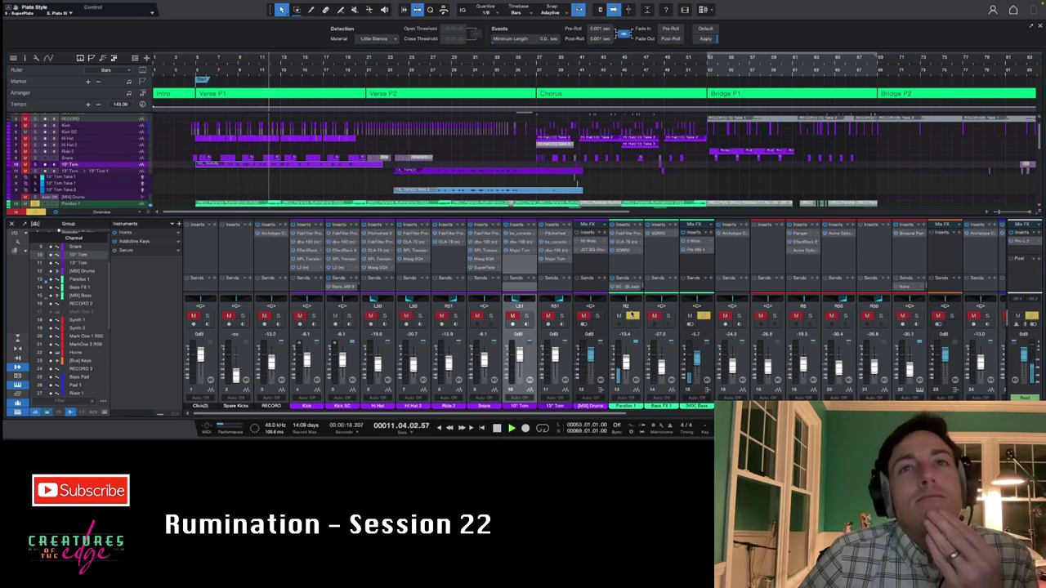
left_click(634, 316)
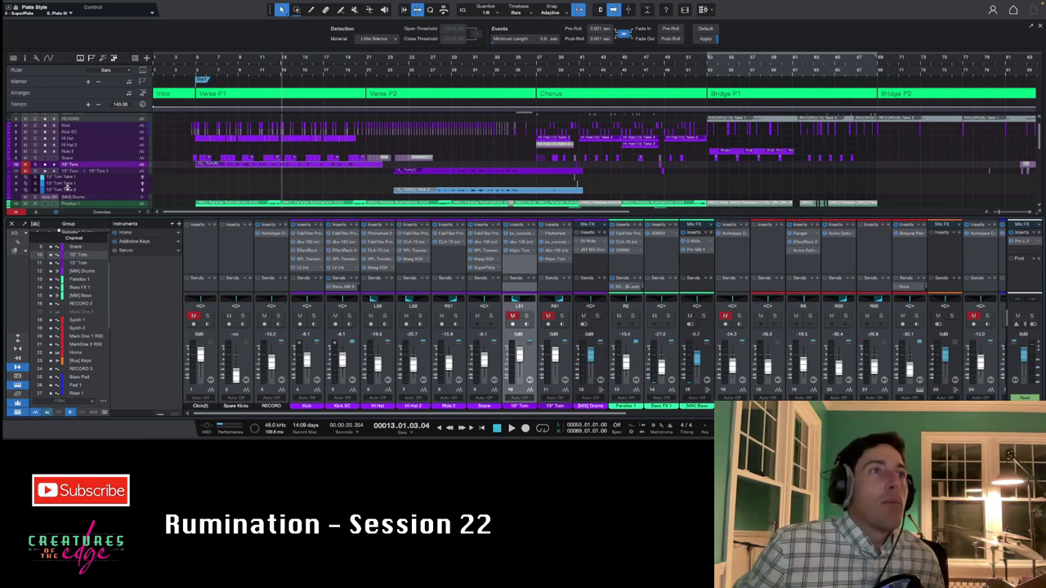
Solo the Parallax 1 and [MIX] Bass tracks and listen to the bass from bar 5 through Verse P1.
scroll(87, 181, "down", 1)
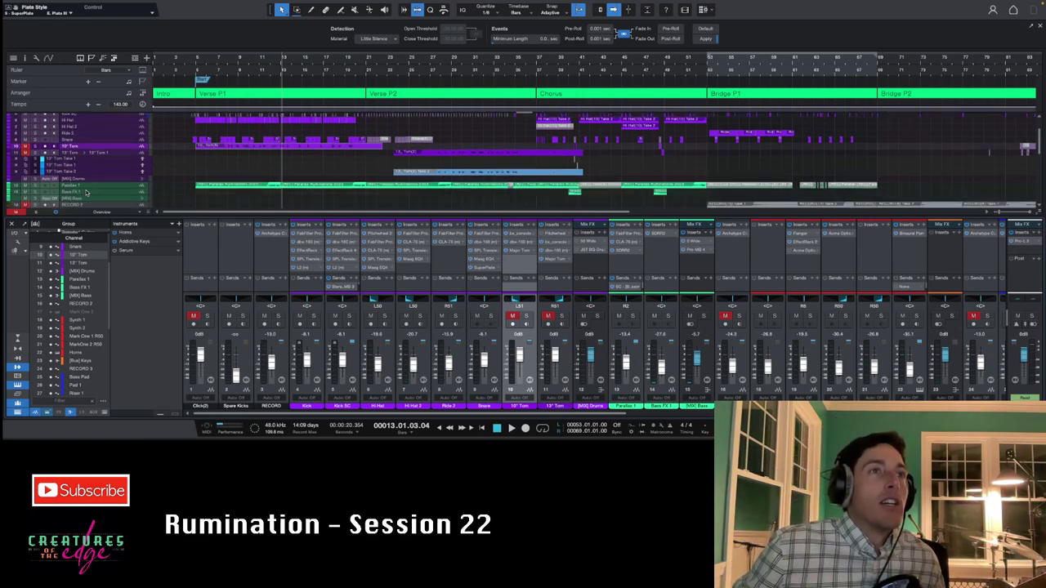
scroll(86, 163, "down", 2)
scroll(85, 151, "down", 5)
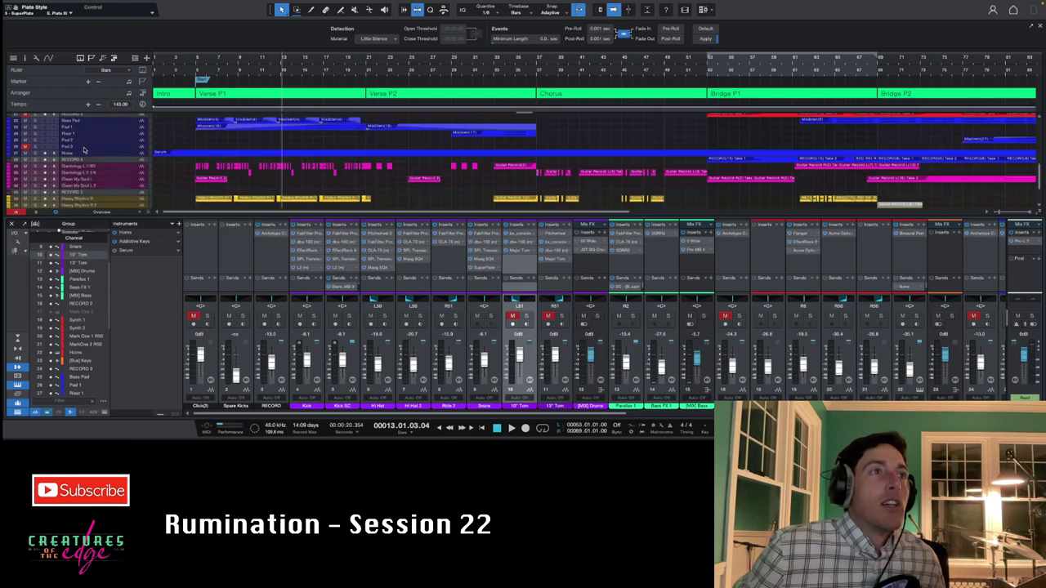
scroll(85, 152, "up", 4)
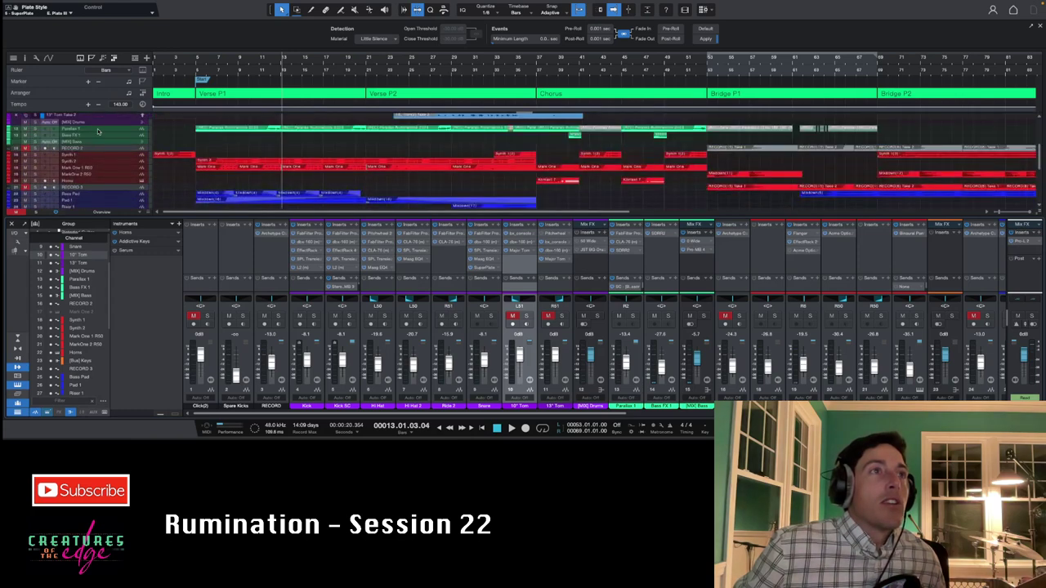
left_click(99, 129)
left_click(196, 62)
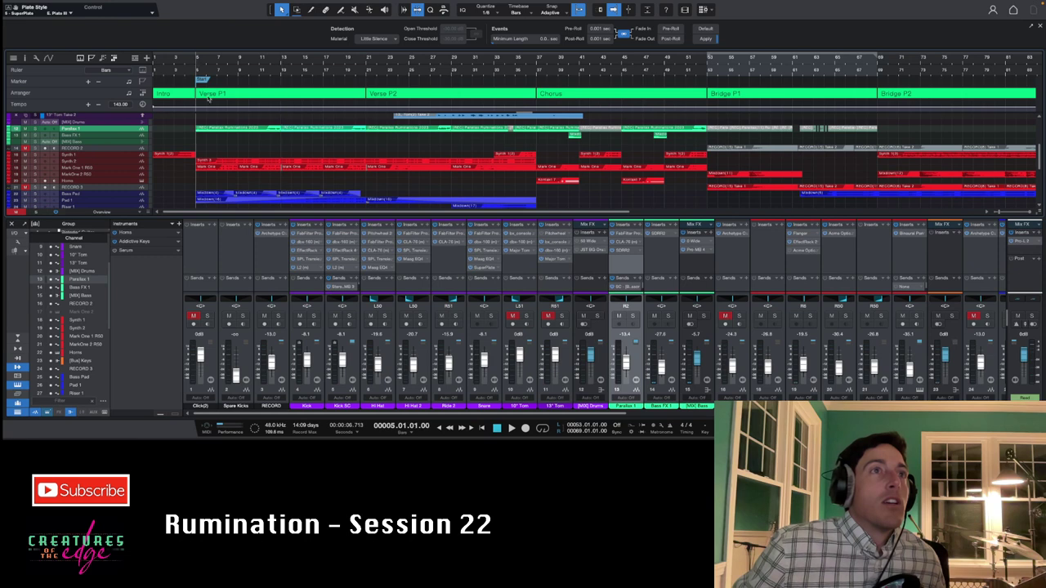
left_click(35, 128)
left_click(35, 141)
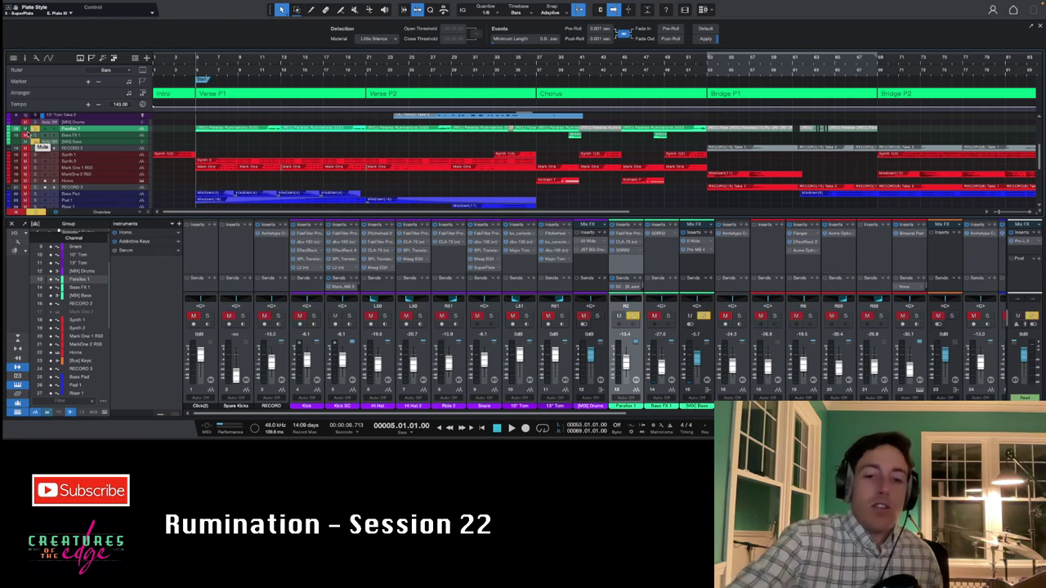
key("space")
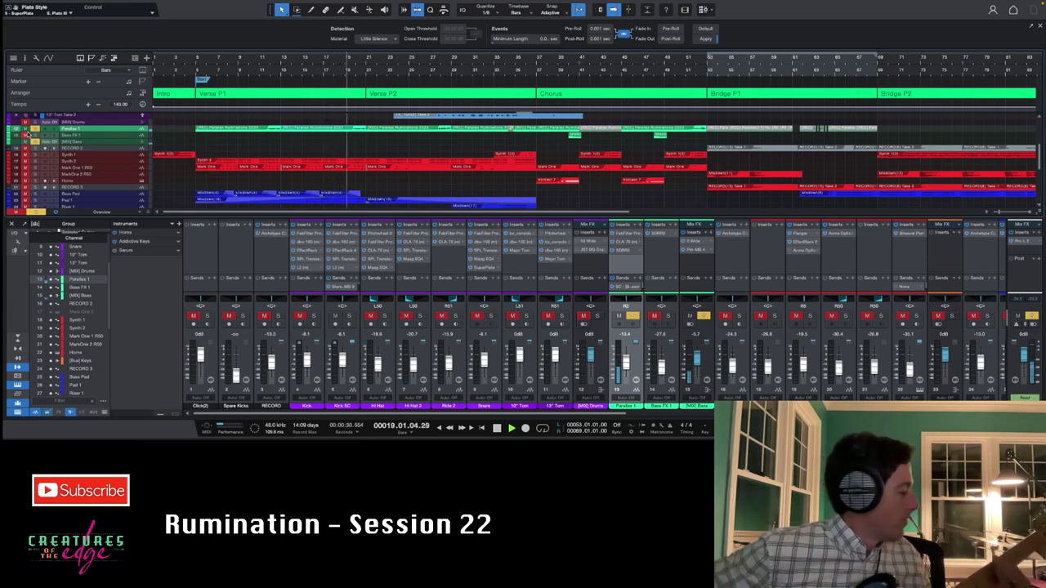
key("space")
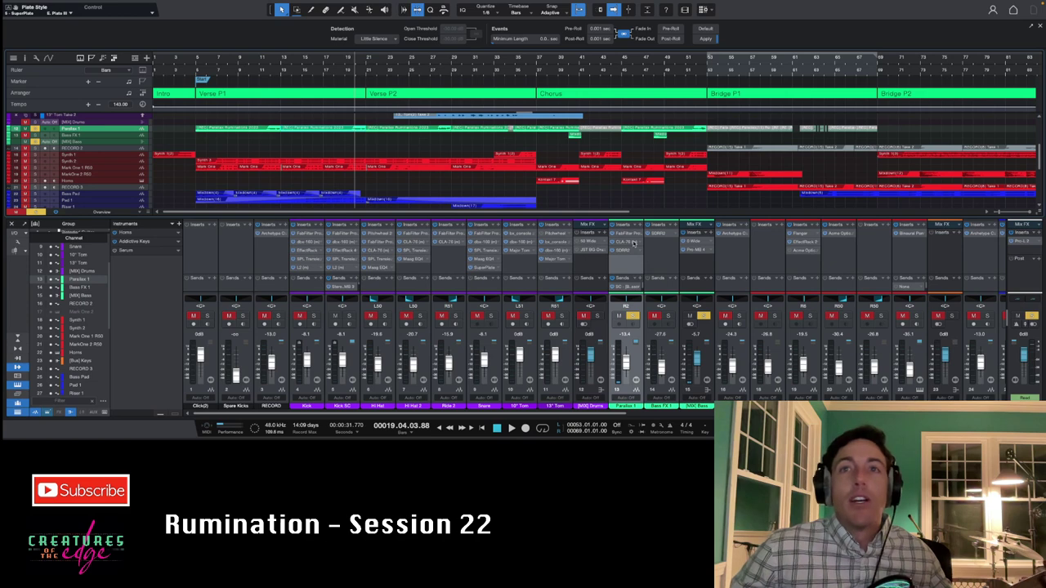
Open Archetype Cory Wong on the RECORD 2 channel, unmute its tuner, and close the plug-in.
left_click(737, 253)
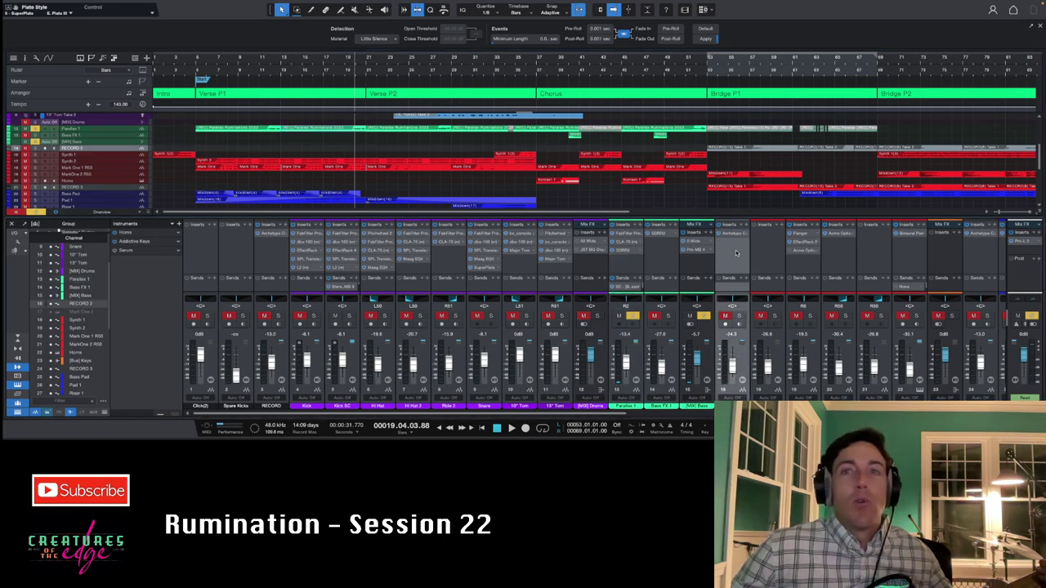
left_click(737, 236)
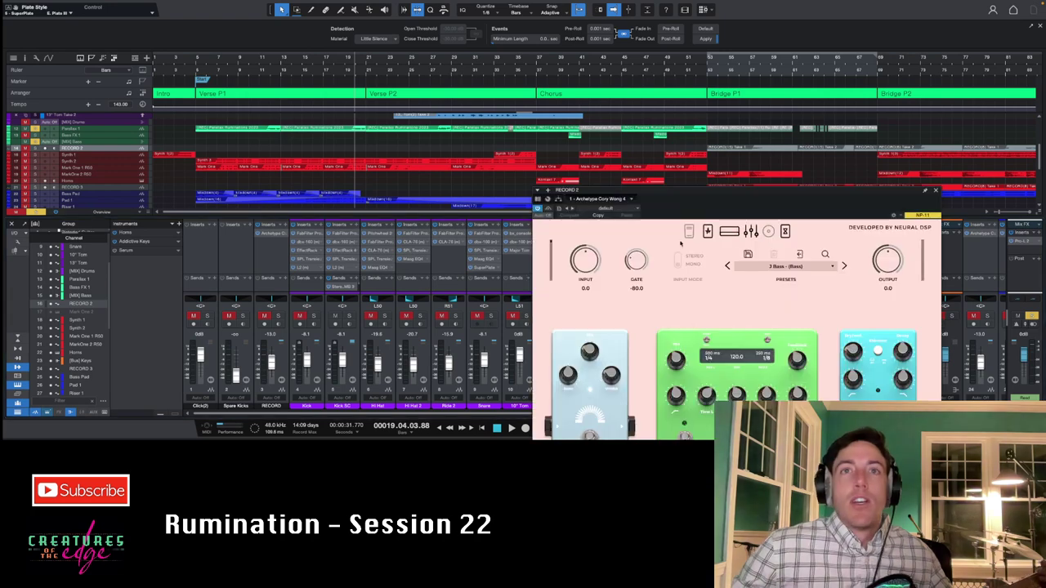
left_click_drag(686, 191, 609, 69)
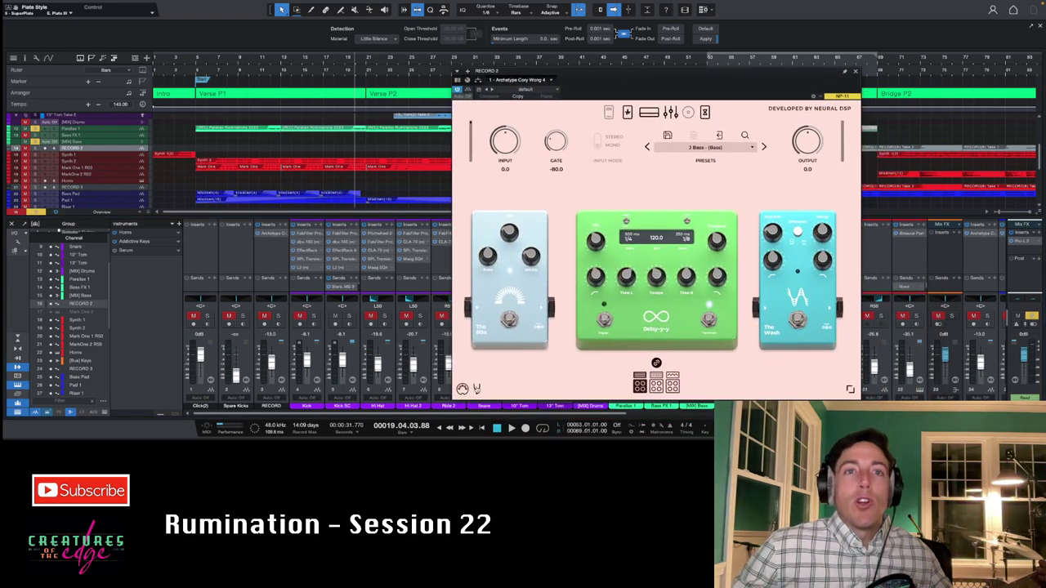
left_click(477, 389)
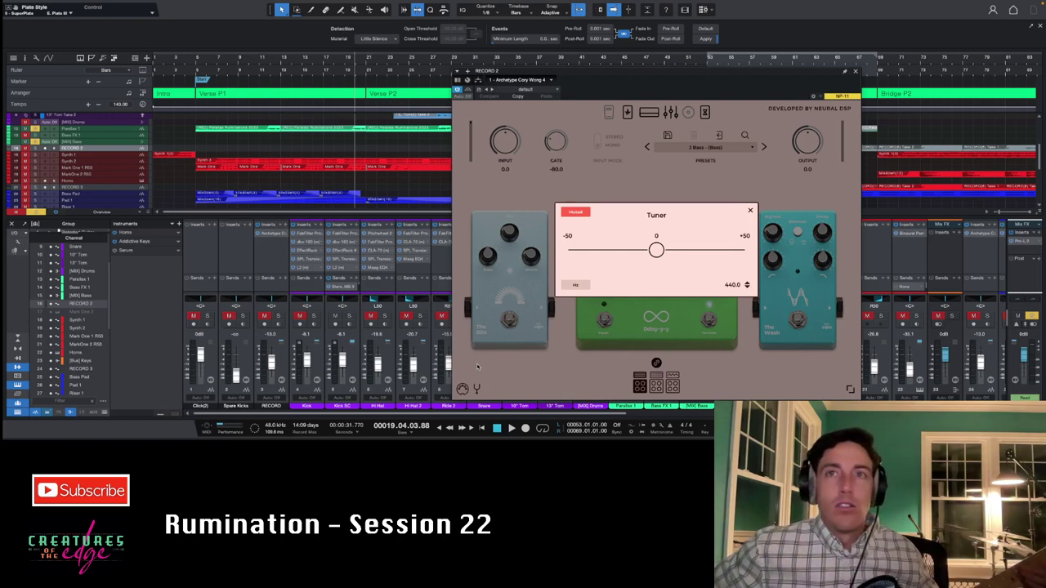
left_click(574, 213)
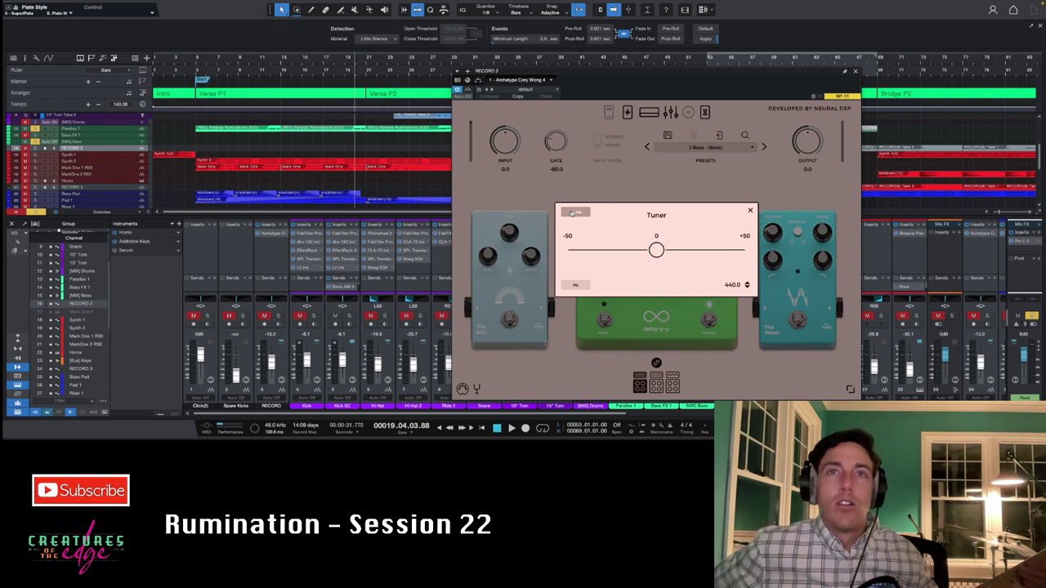
left_click(751, 212)
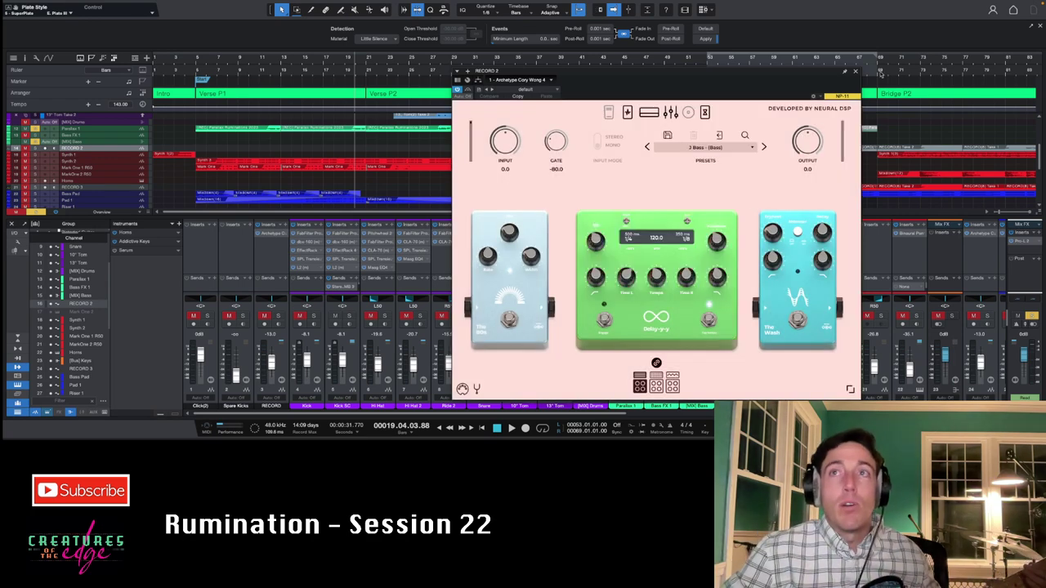
left_click(855, 72)
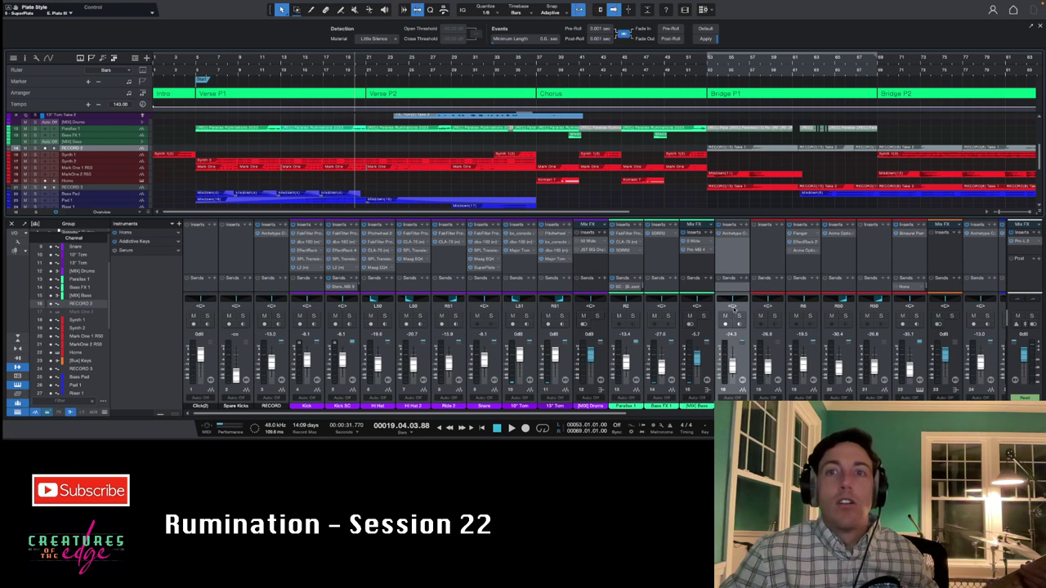
Arm RECORD 2 for recording with input monitoring and check the bass tuning with the Archetype Cory Wong tuner.
left_click(725, 325)
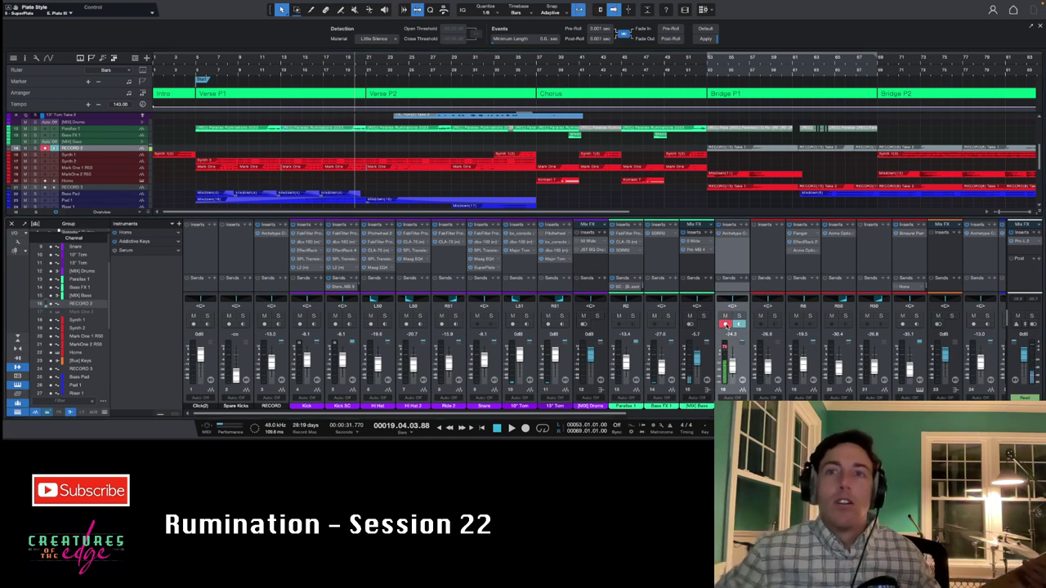
left_click(736, 234)
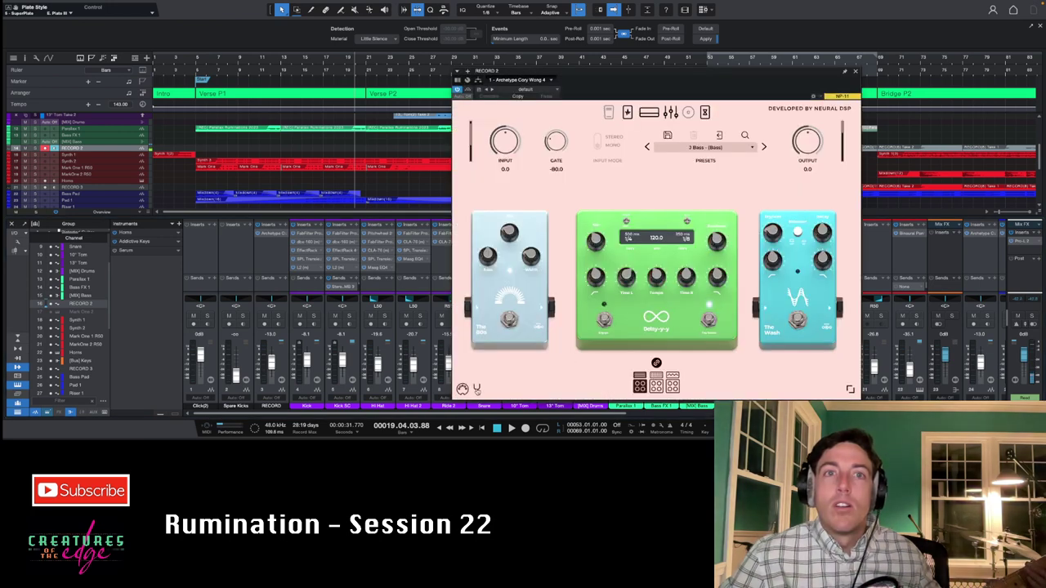
left_click(477, 389)
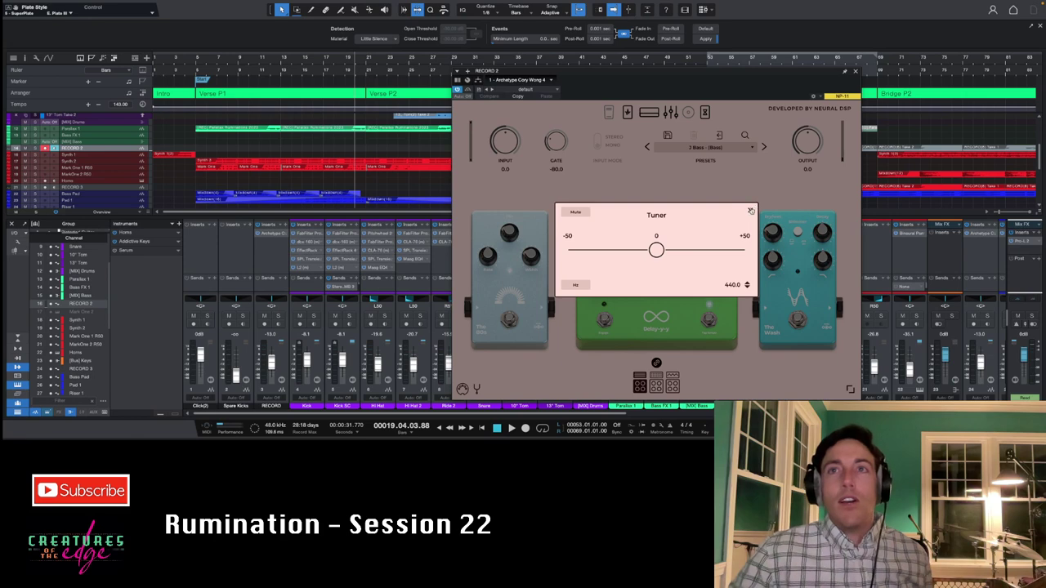
left_click(751, 210)
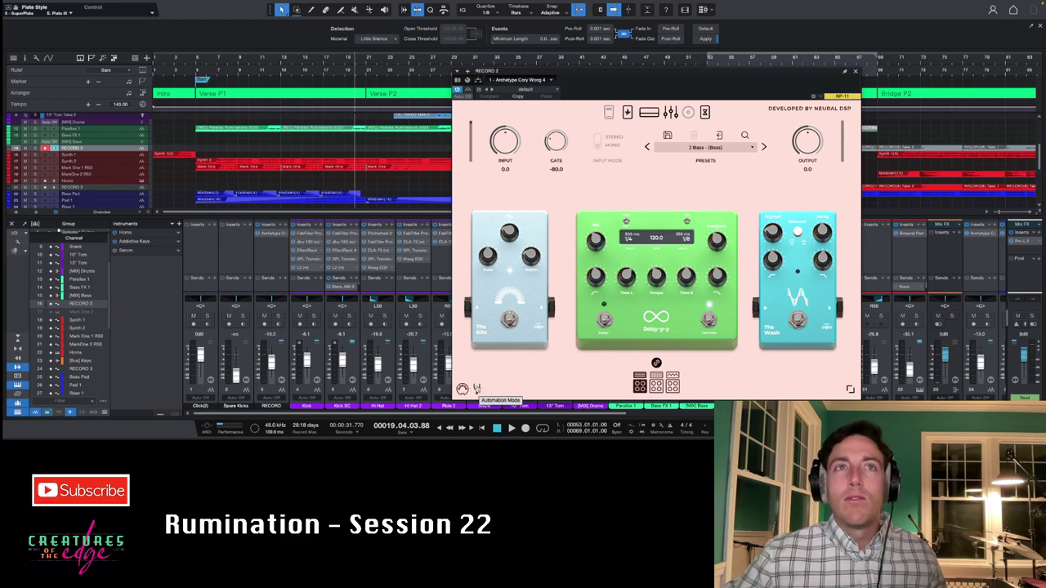
Close the amp plug-in and try recording a bass take on RECORD 2 from bar 3 into Verse P1.
left_click(856, 73)
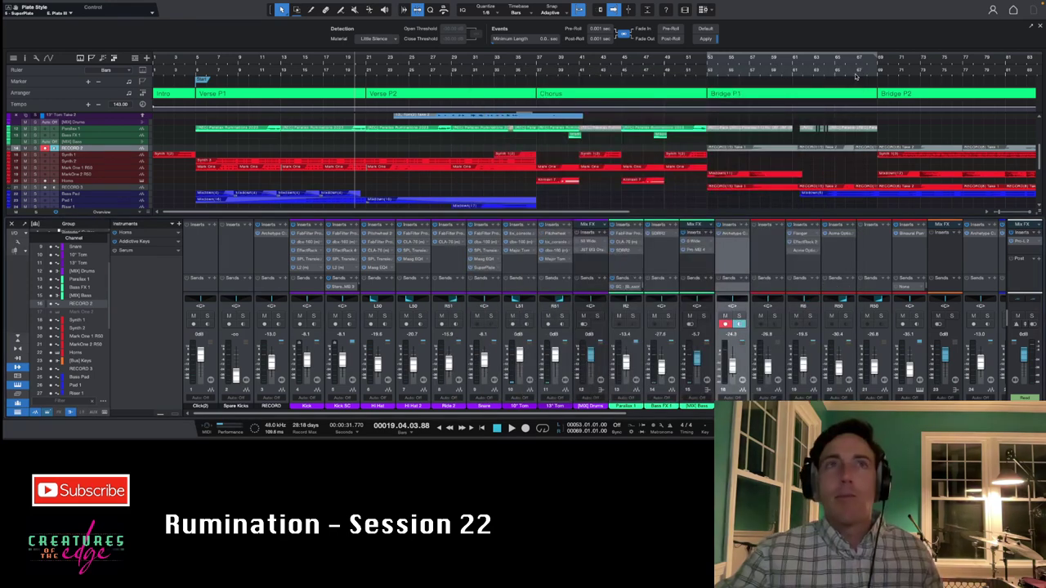
left_click(194, 60)
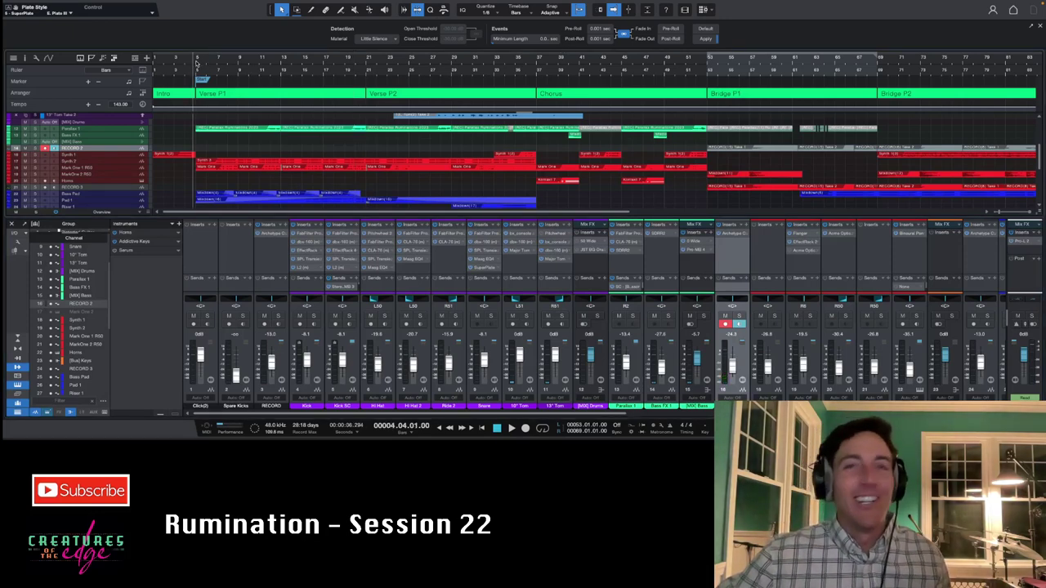
left_click(196, 61)
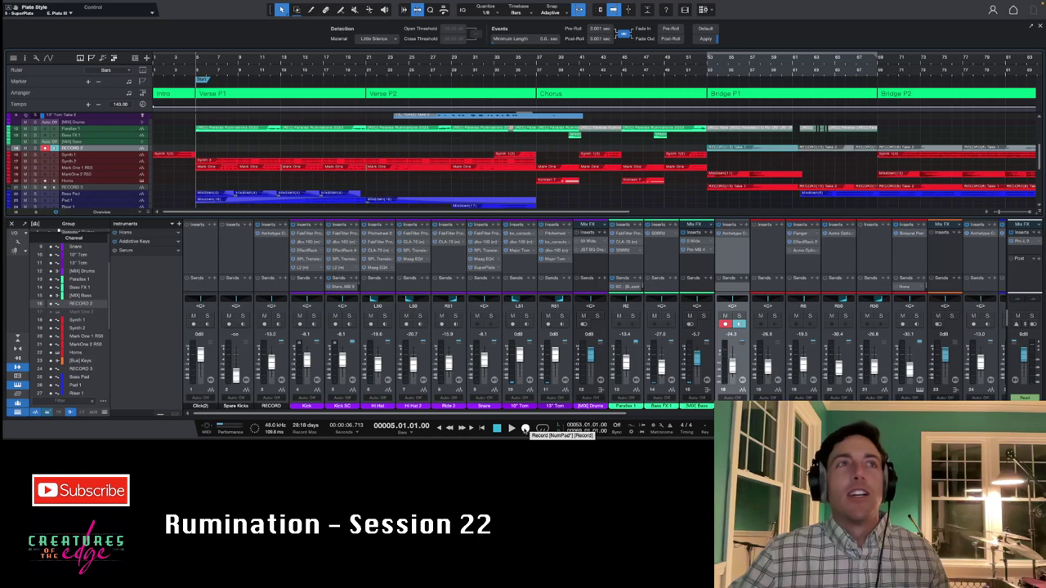
left_click(182, 63)
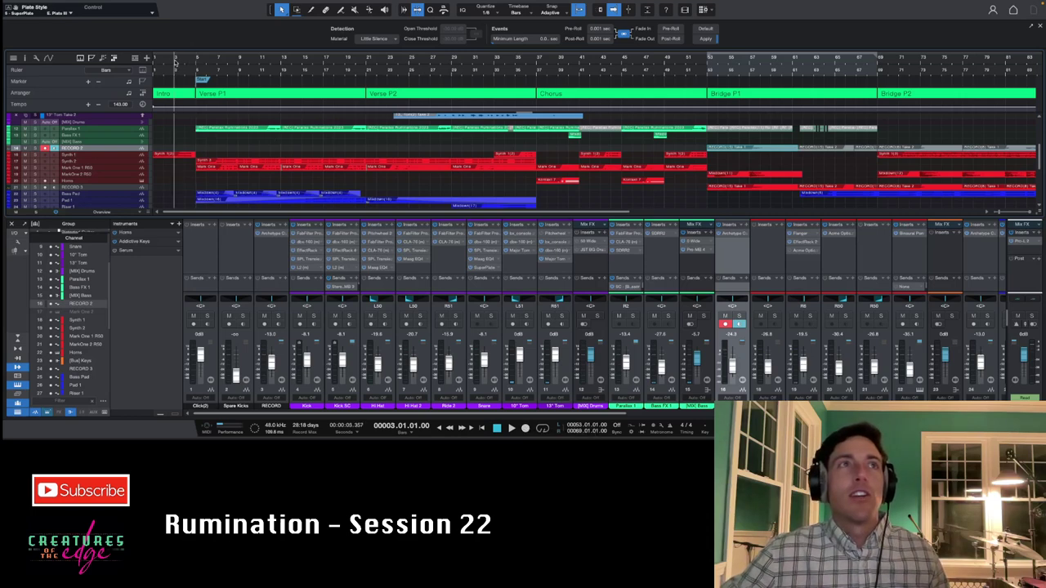
left_click(509, 428)
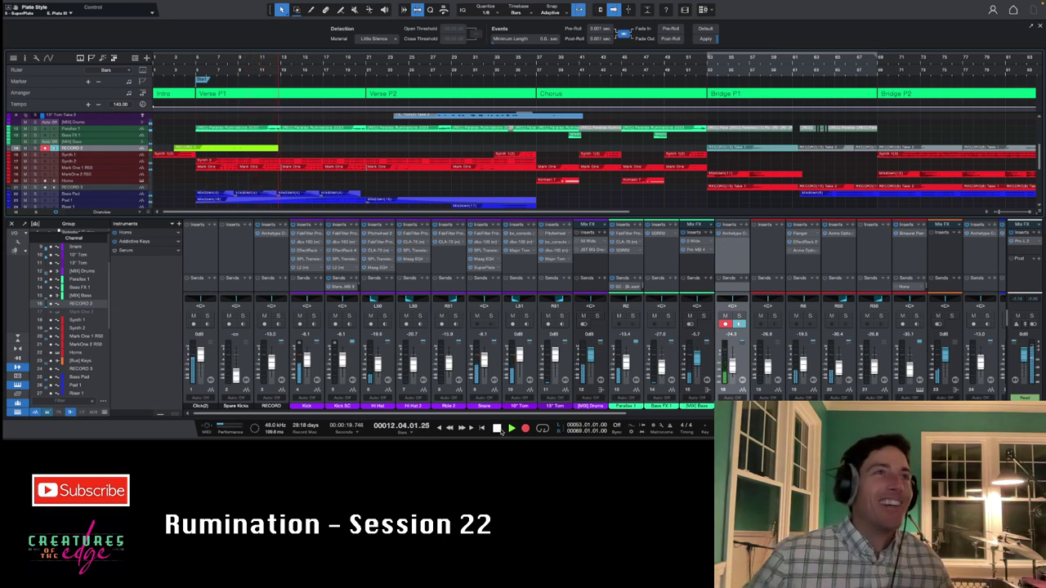
left_click(498, 428)
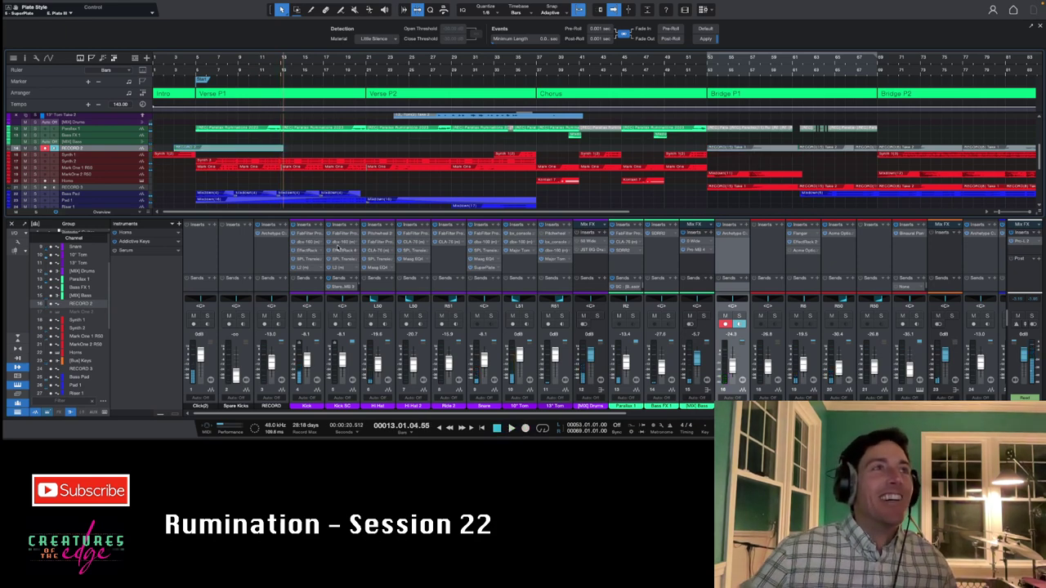
Inspect the new bass recording on RECORD 2 at a larger track height and undo it.
scroll(258, 132, "up", 3)
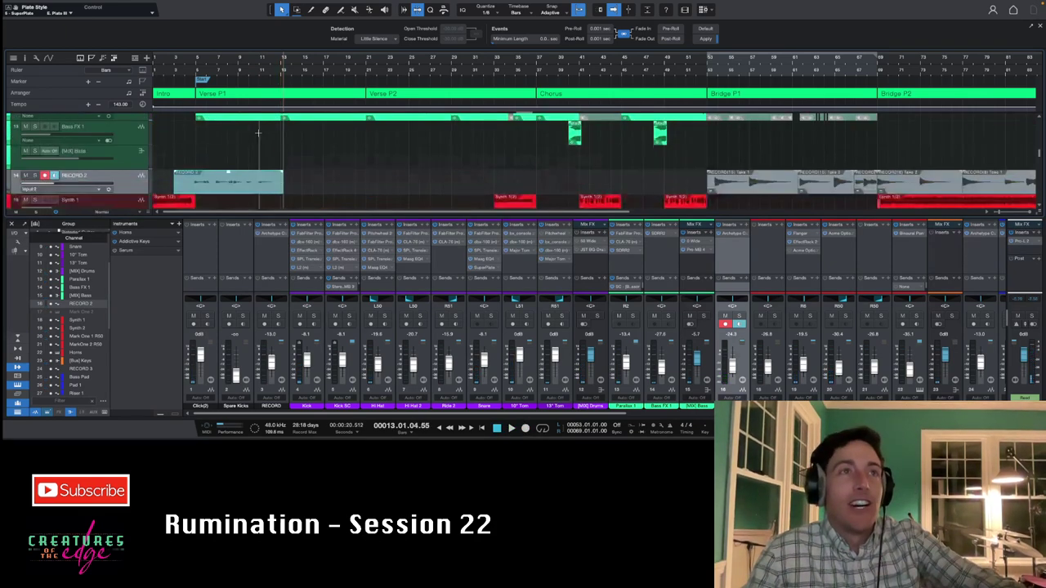
scroll(257, 139, "up", 5)
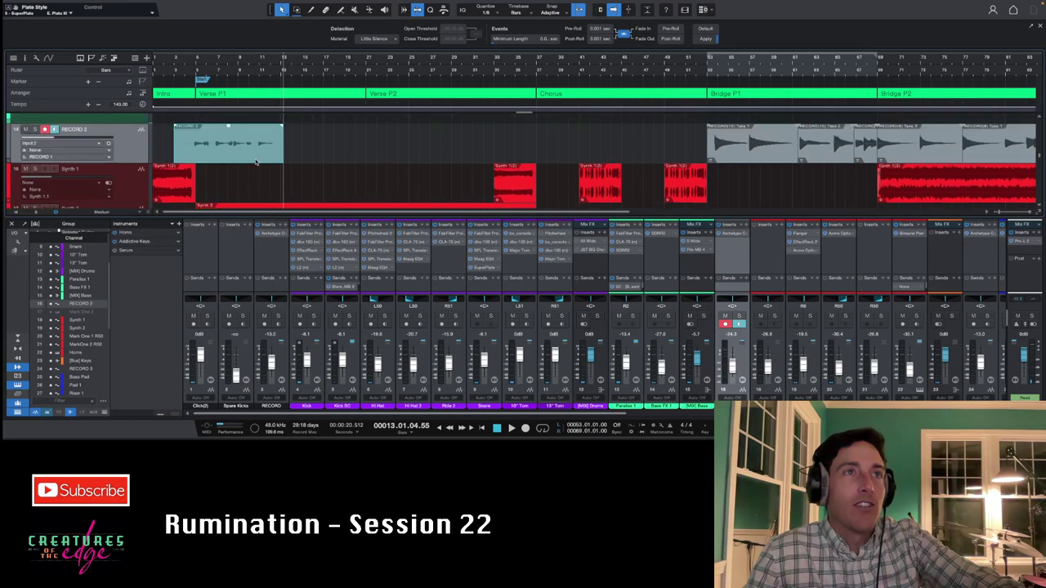
mouse_move(54, 139)
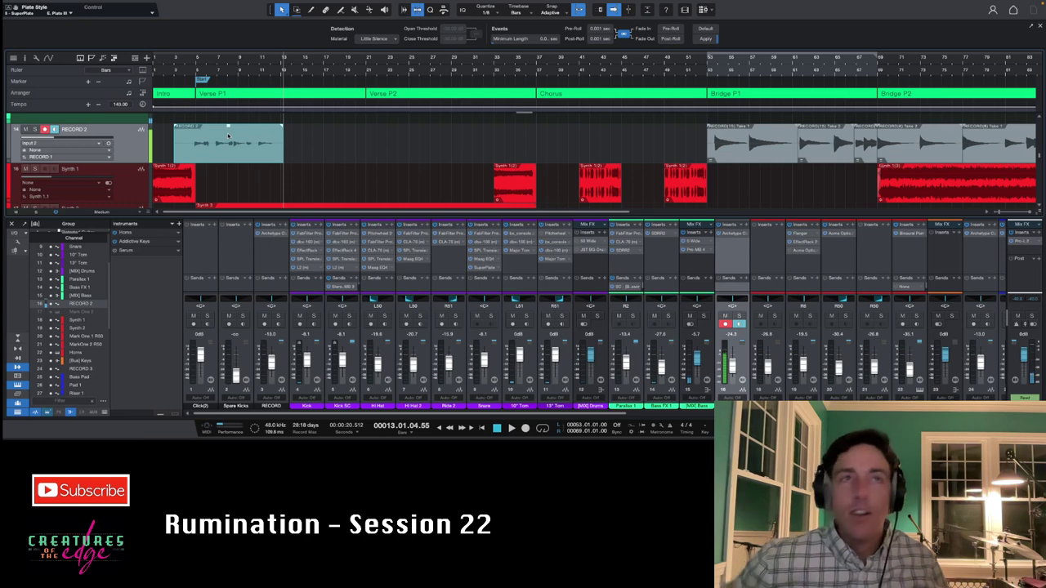
key("ctrl+z")
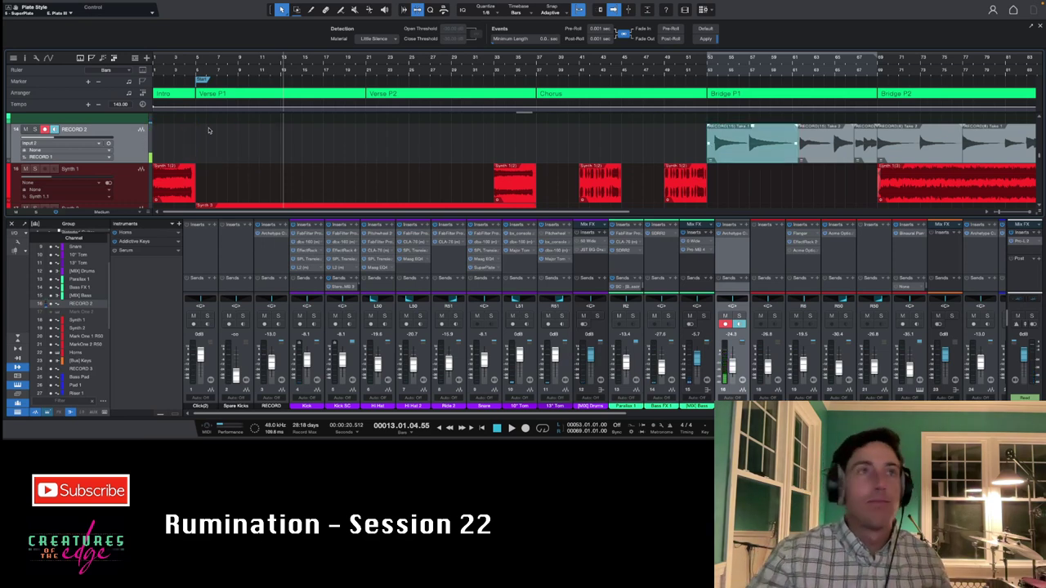
Return the playhead to bar 3 and mute the 13" Tom and 10" Tom tracks.
left_click(197, 63)
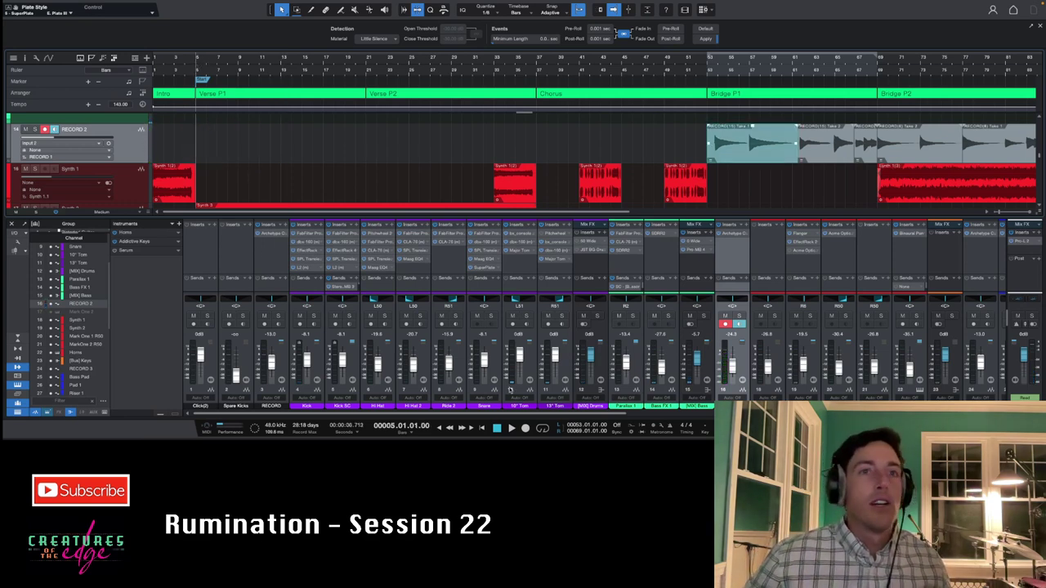
left_click(175, 61)
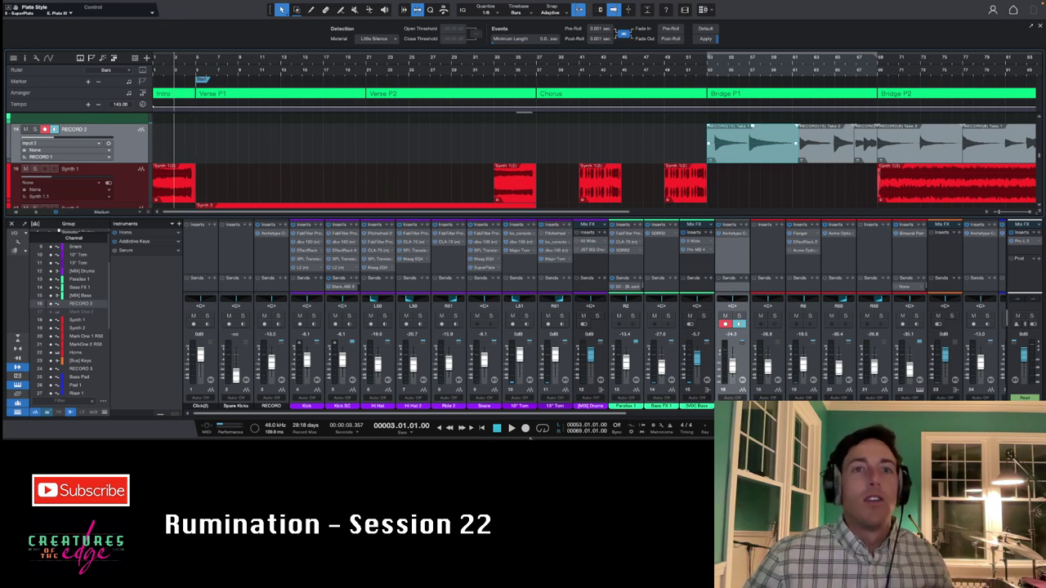
scroll(136, 177, "down", 3)
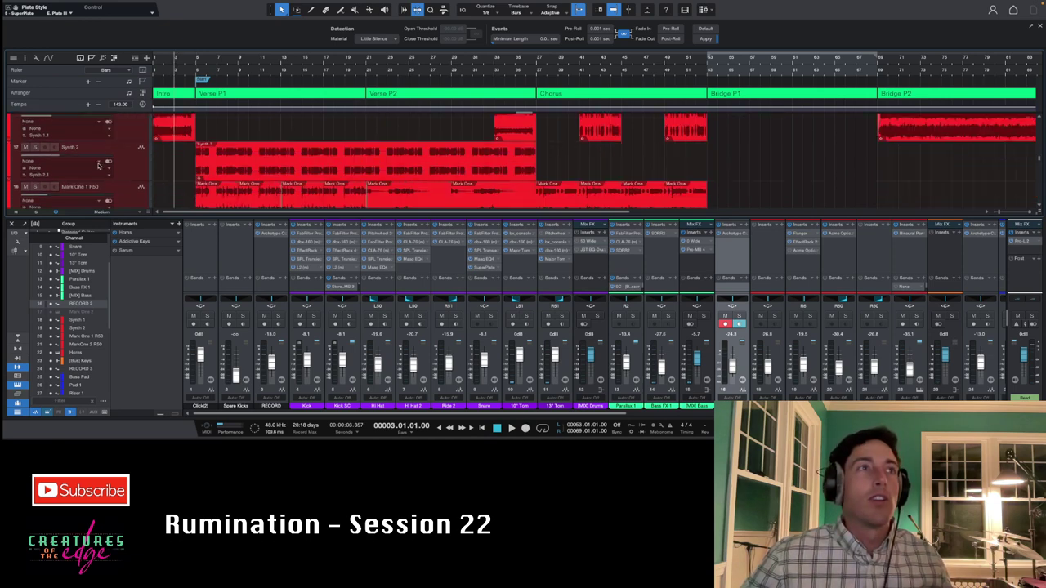
scroll(136, 177, "up", 8)
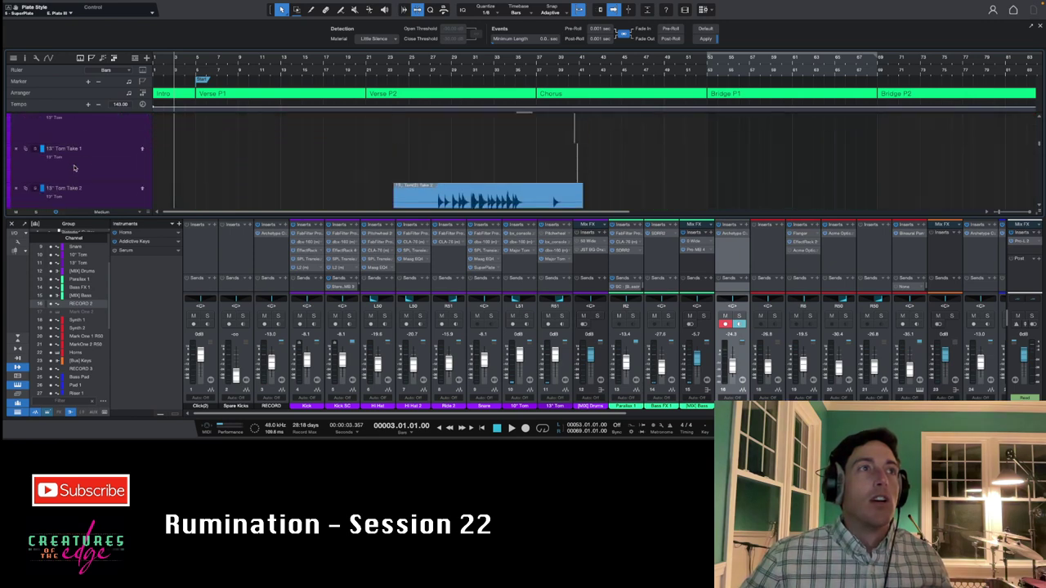
scroll(74, 164, "up", 2)
left_click(24, 149)
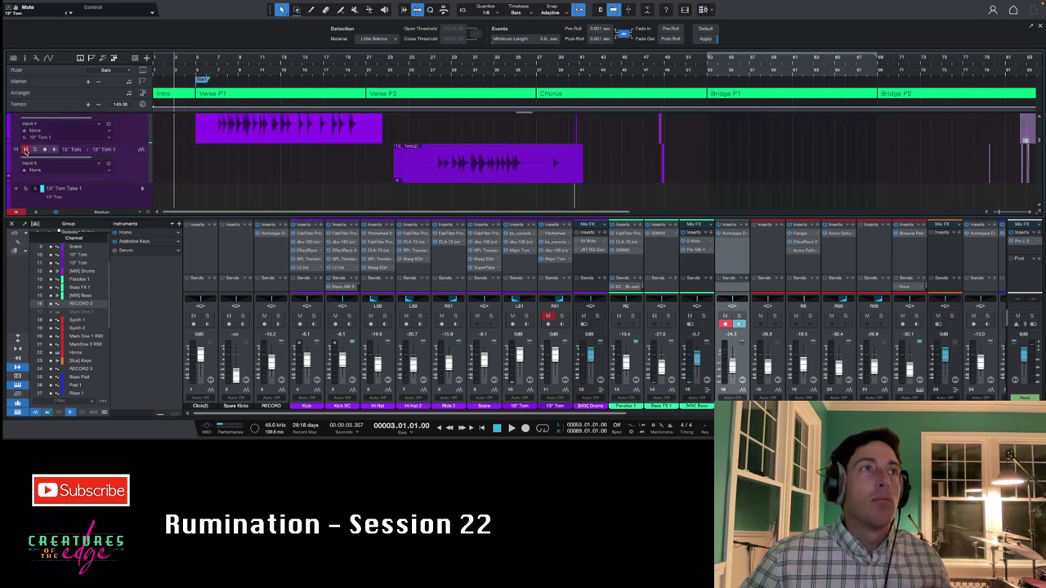
scroll(24, 150, "up", 1)
Enable a loop from bar 3 to bar 21 and record a bass take on RECORD 2 through Verse P1.
scroll(64, 161, "down", 5)
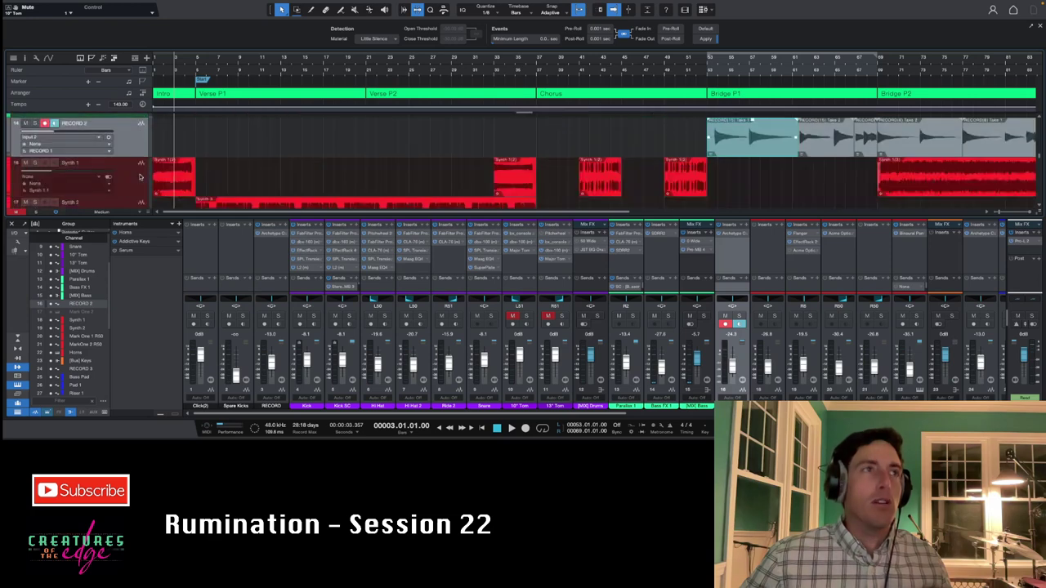
scroll(140, 176, "down", 1)
scroll(140, 176, "up", 2)
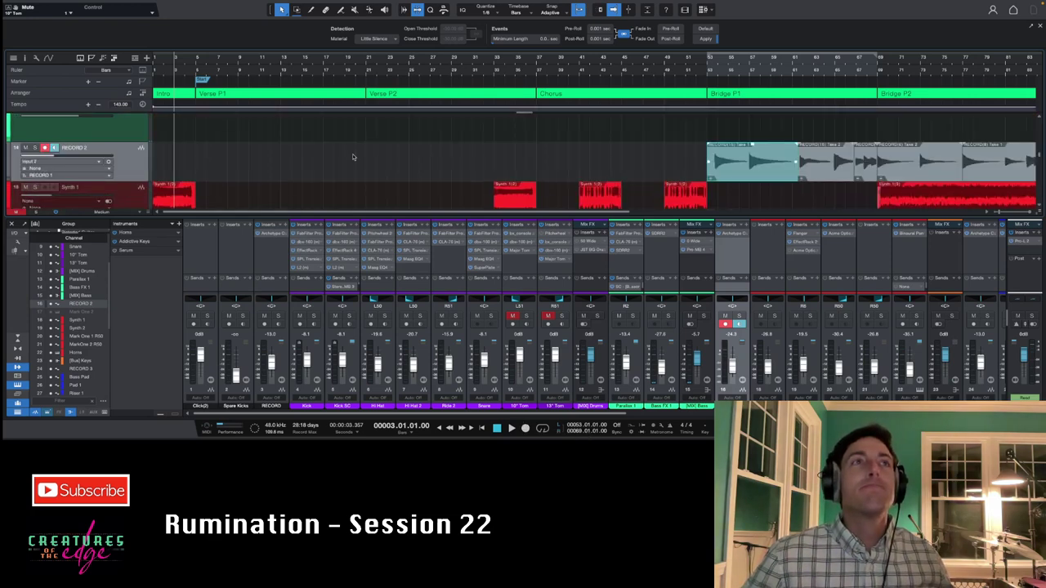
left_click_drag(177, 50, 370, 61)
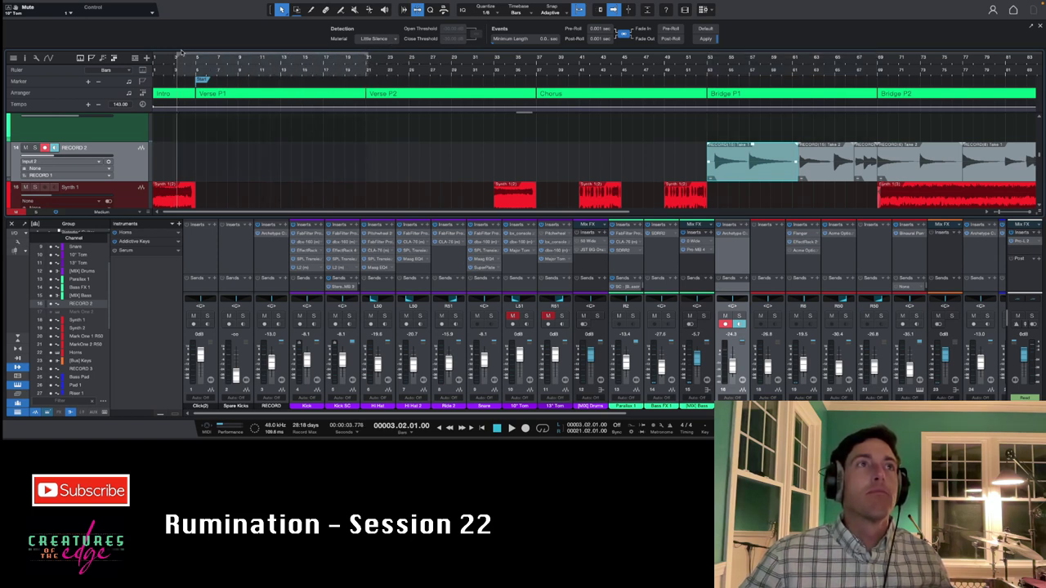
left_click_drag(177, 51, 370, 50)
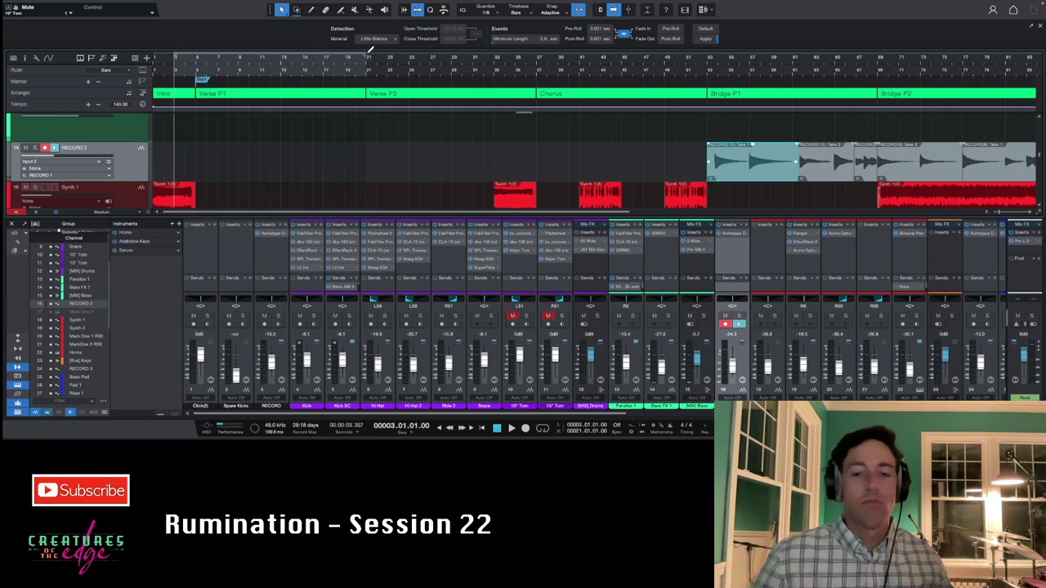
key("slash")
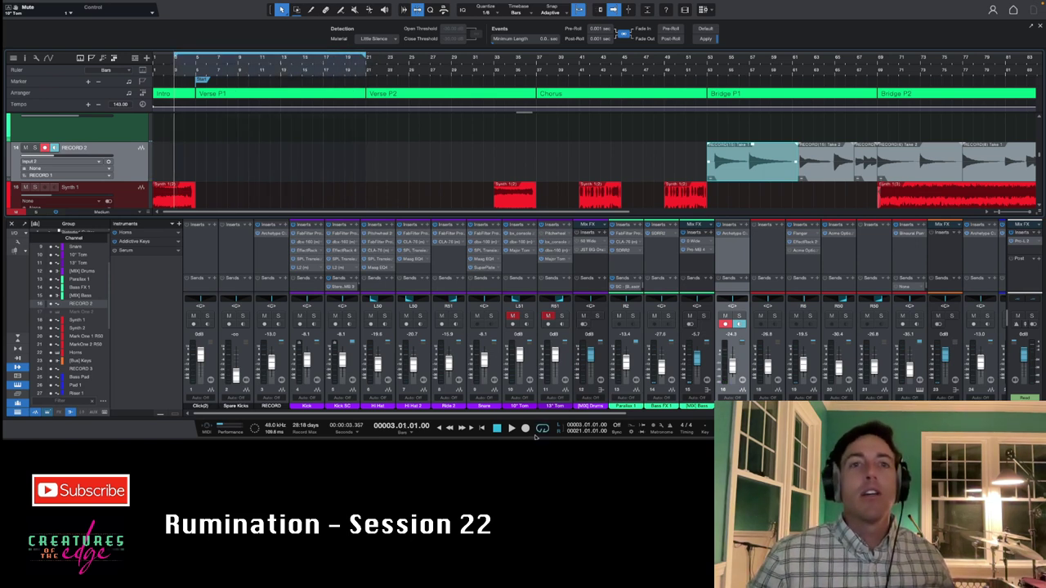
left_click(525, 429)
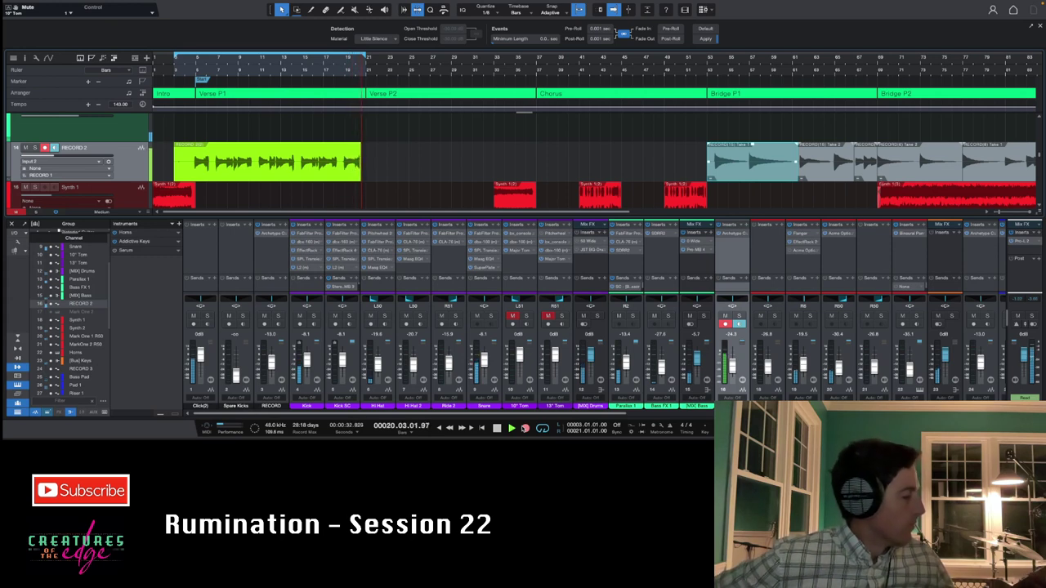
key("space")
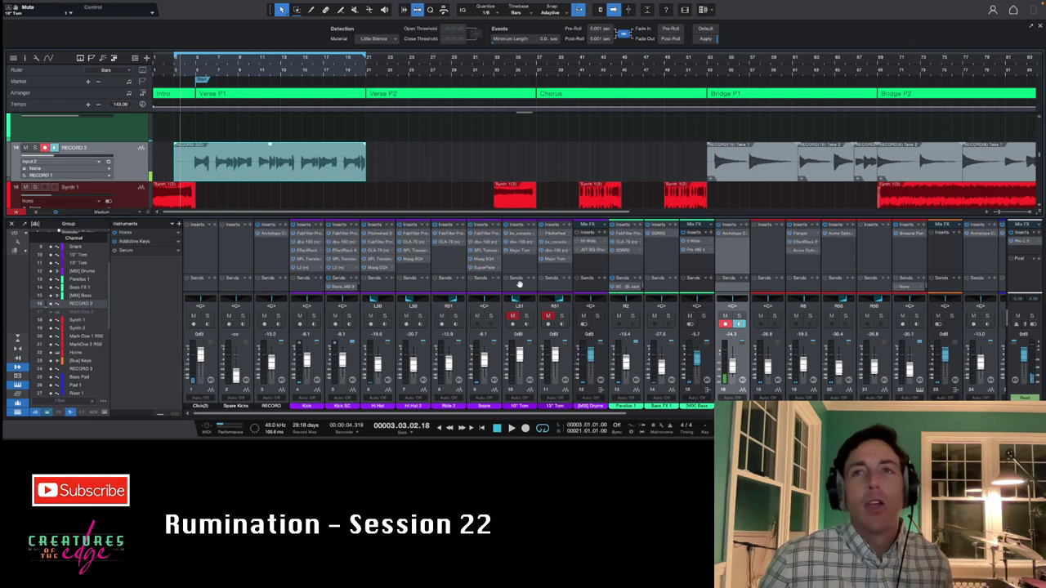
Check the bass tuning with the Archetype Cory Wong tuner on RECORD 2.
left_click(737, 235)
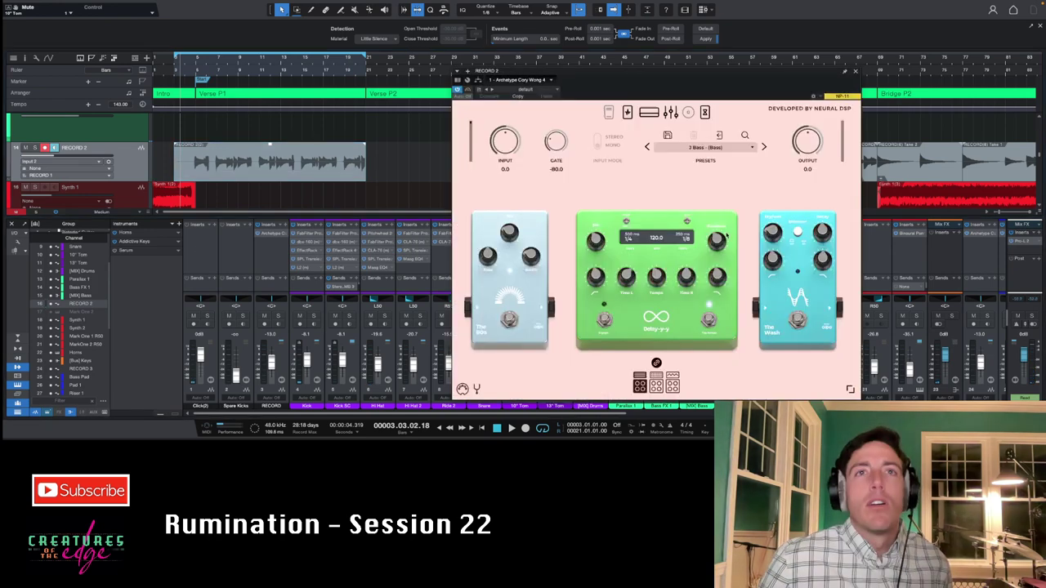
left_click(477, 389)
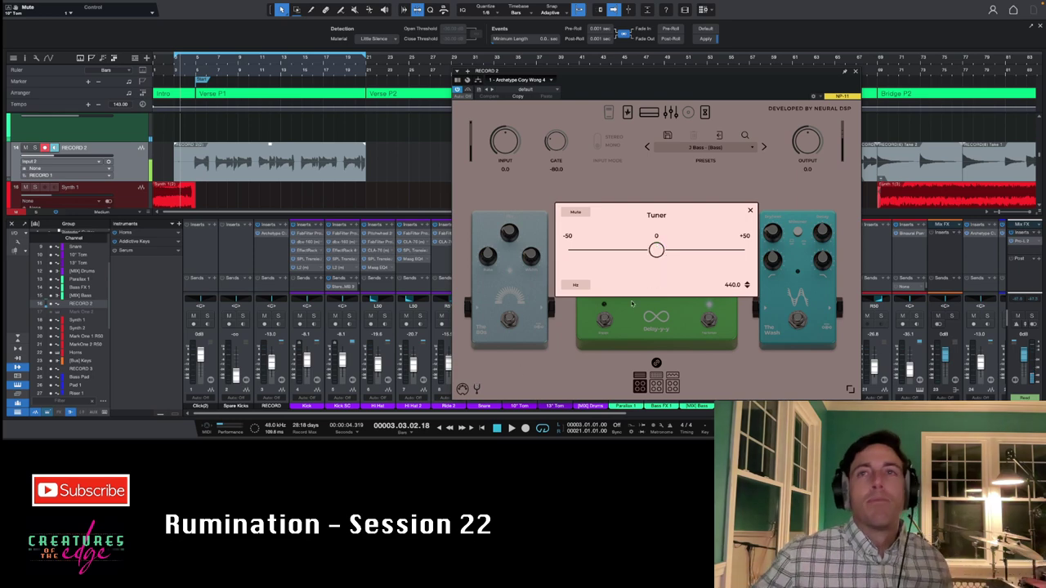
left_click(749, 210)
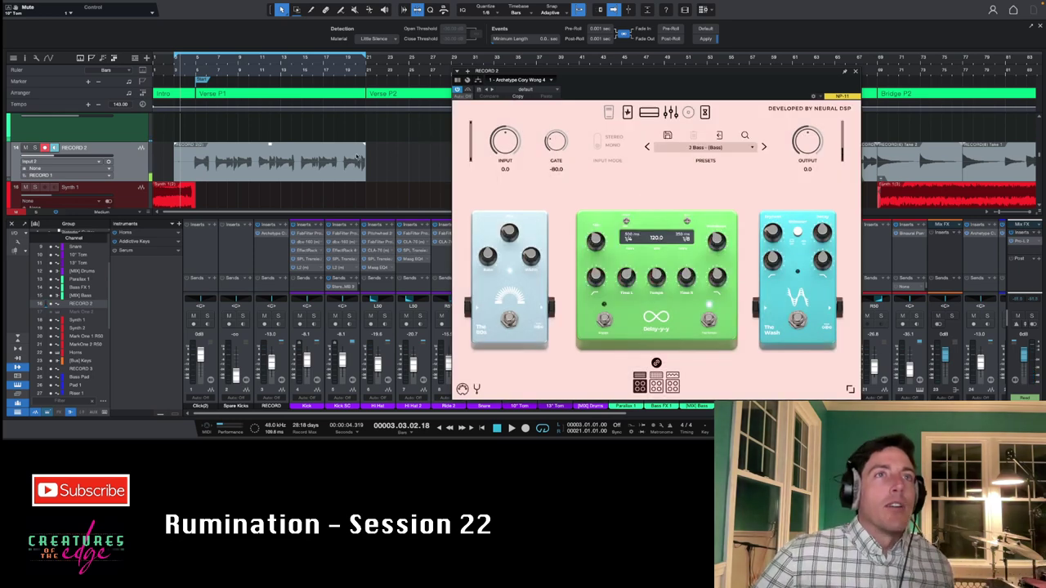
Shorten the loop to end at bar 9, close the plug-in, and record looped bass takes on RECORD 2 from bar 3.
left_click_drag(367, 57, 237, 84)
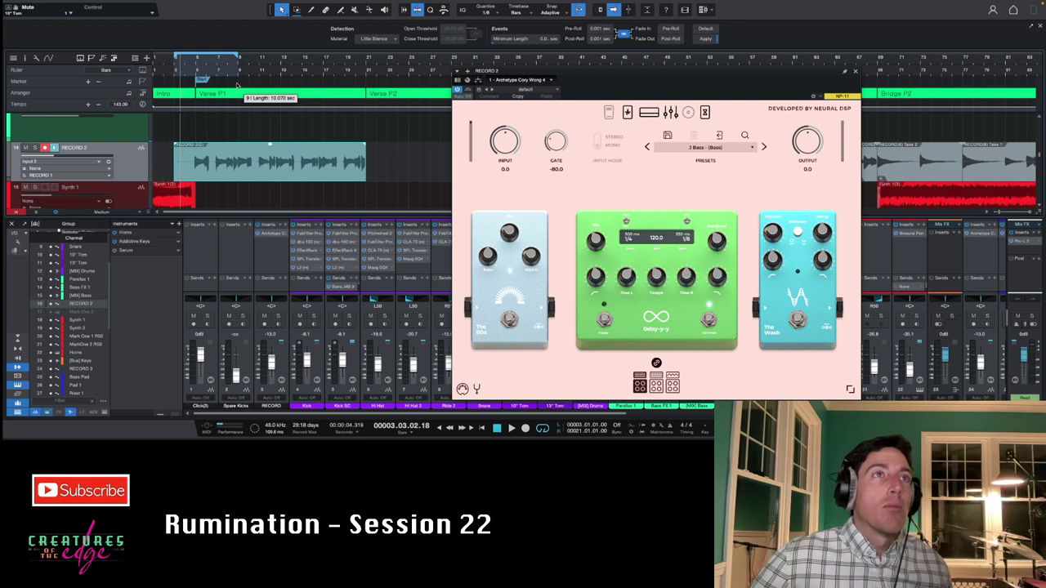
left_click_drag(237, 84, 237, 84)
left_click(174, 62)
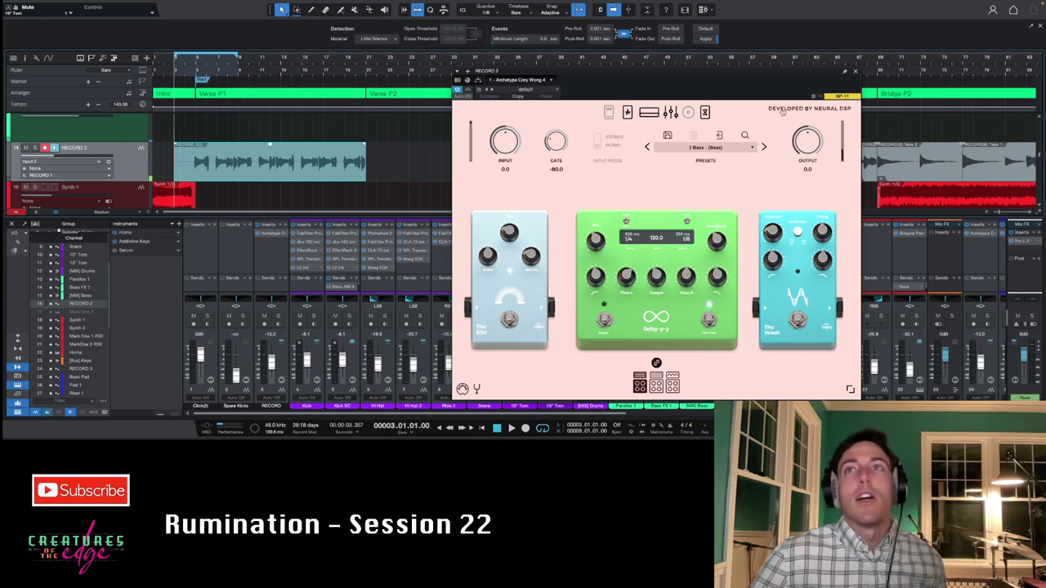
left_click(854, 74)
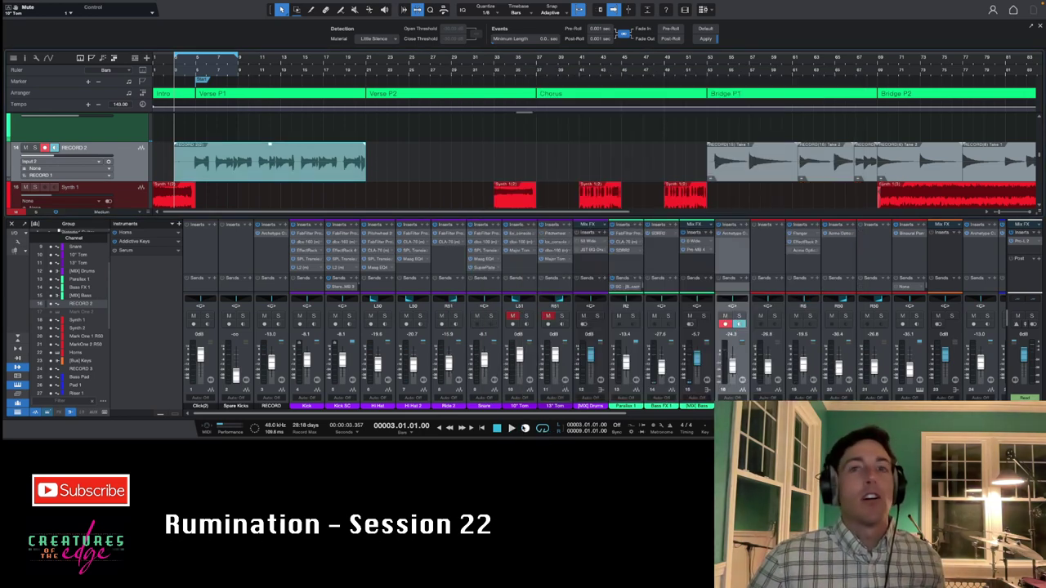
left_click(526, 429)
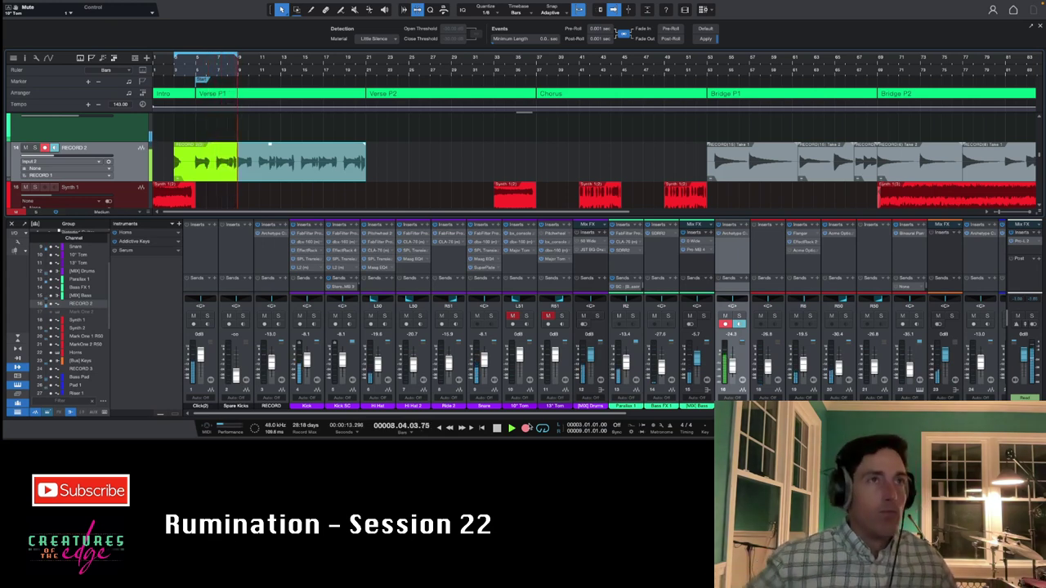
key("space")
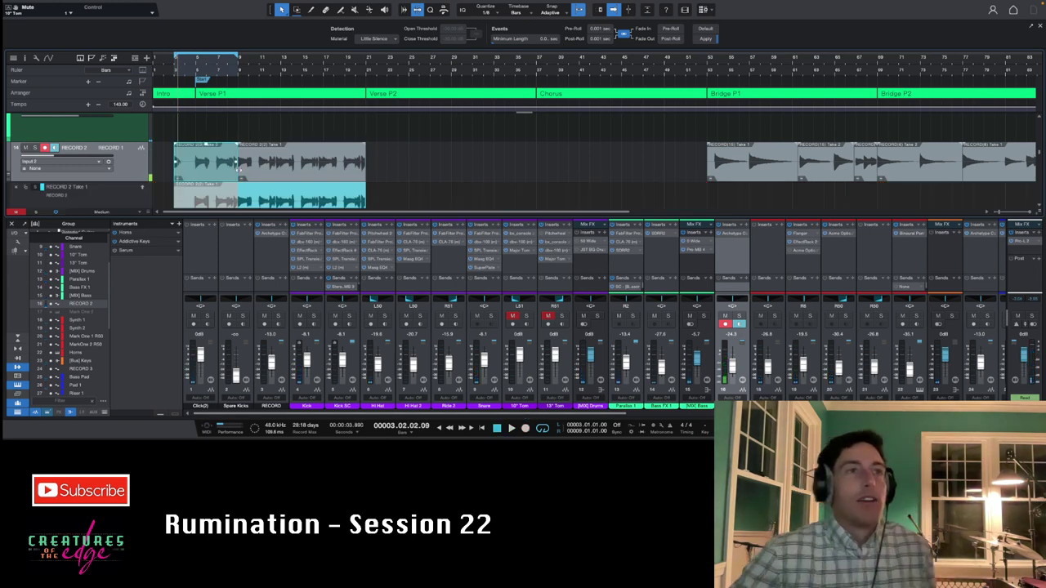
Swipe a short section of RECORD 2 Take 1 between bars 6 and 7 into the bass comp.
key("e")
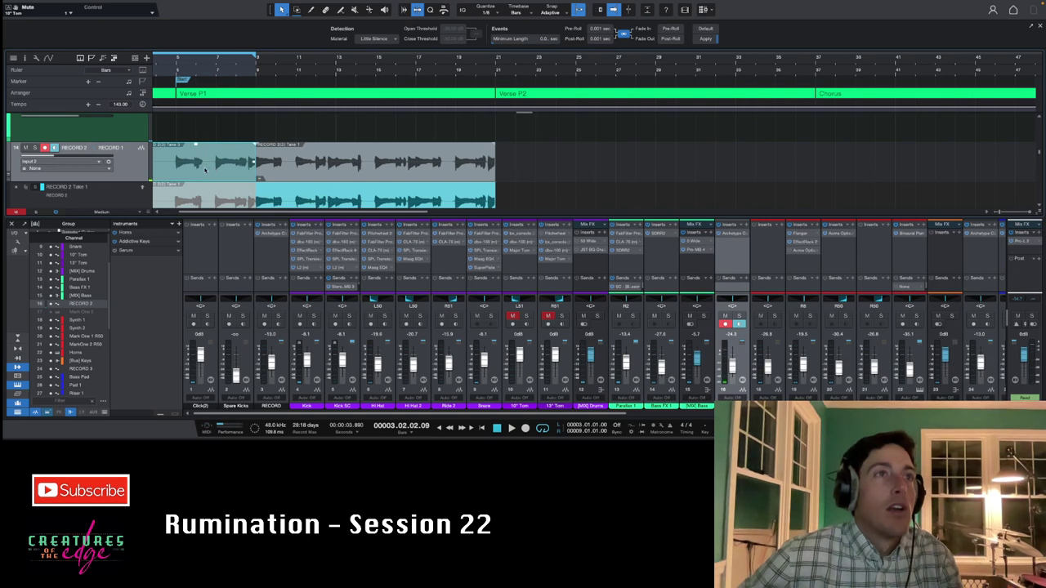
key("e")
key("e")
key("e")
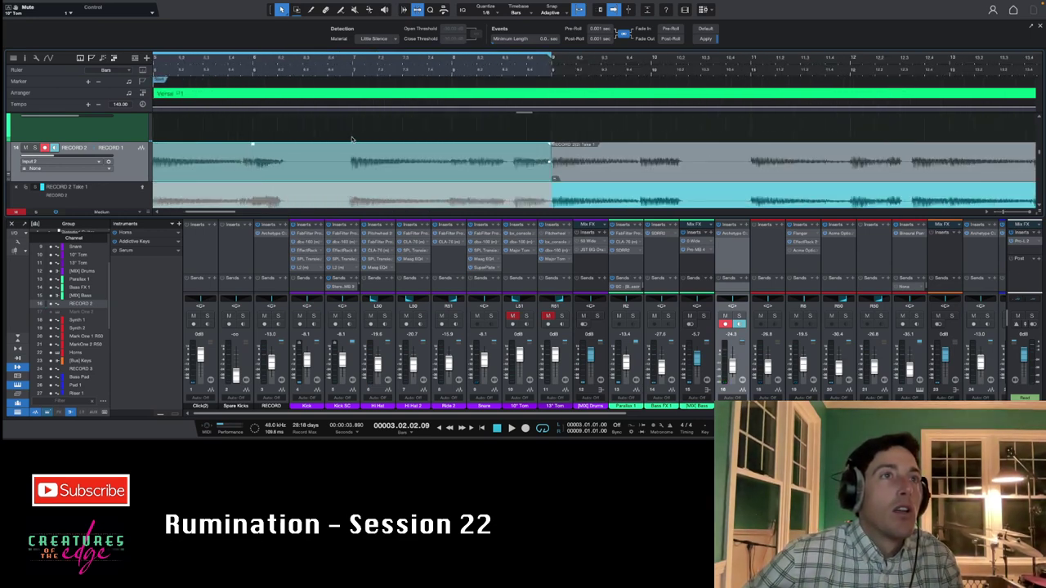
scroll(269, 186, "down", 1)
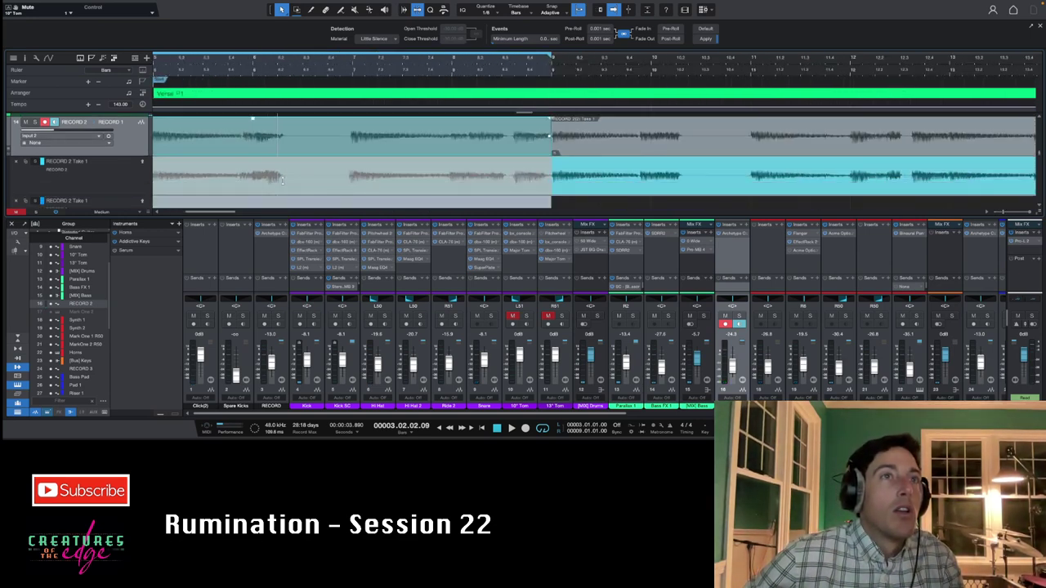
left_click_drag(281, 174, 229, 181)
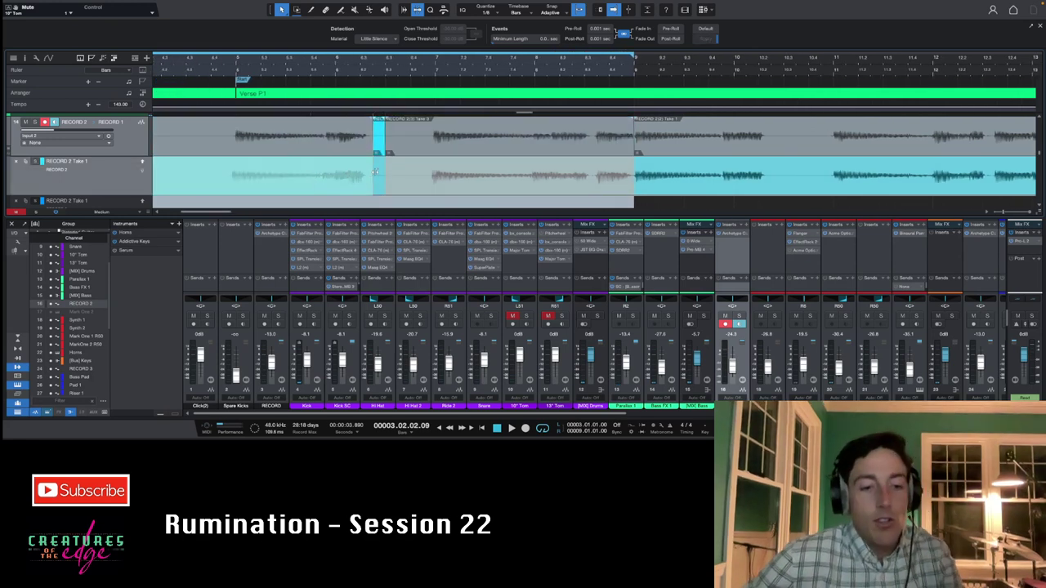
Split the Parallax 1 bass event at its note and rest boundaries from bar 6 to bar 11 with the Split tool.
key("3")
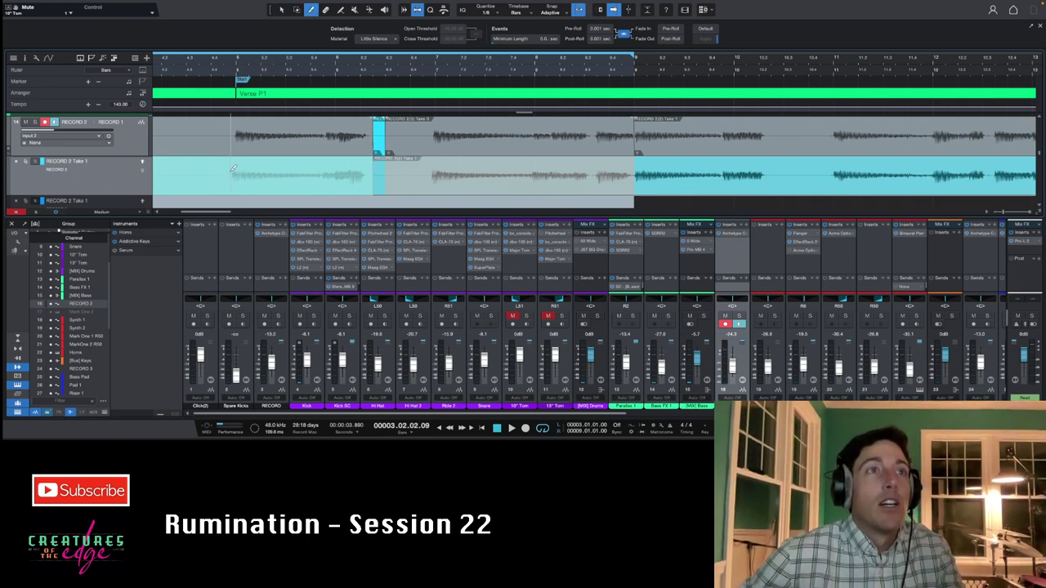
scroll(237, 163, "up", 2)
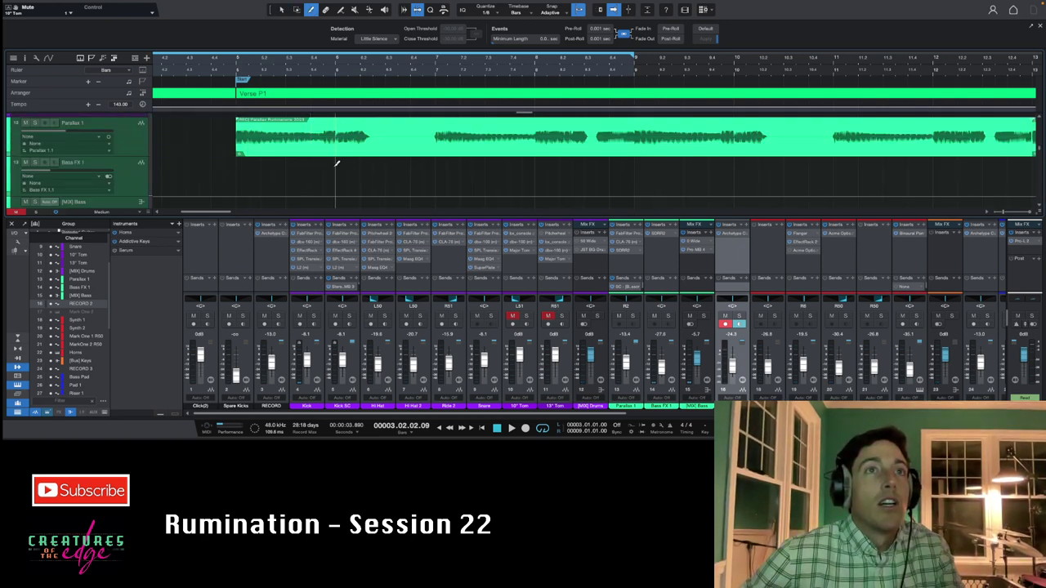
left_click(372, 134)
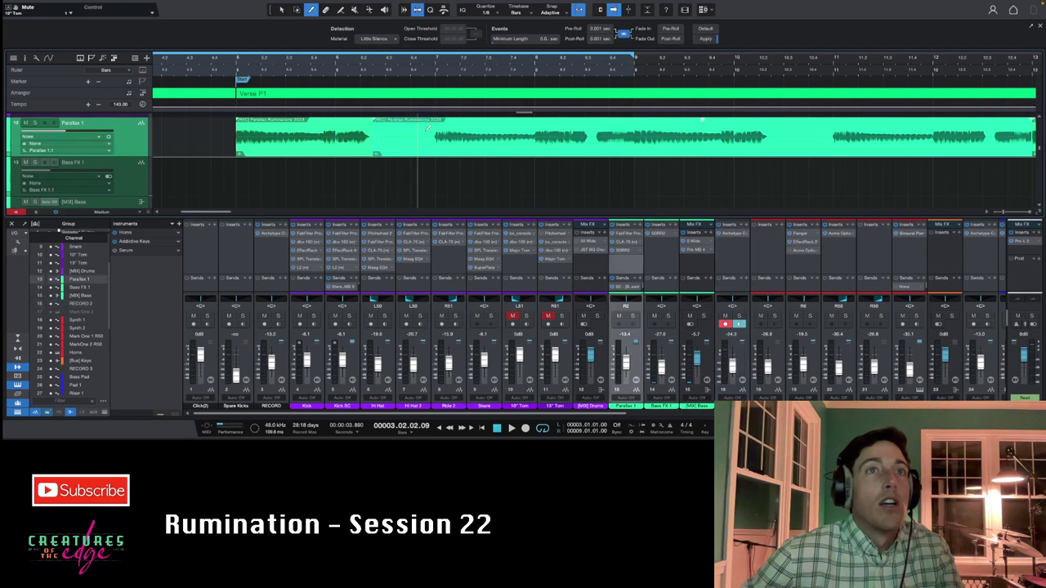
left_click(588, 135)
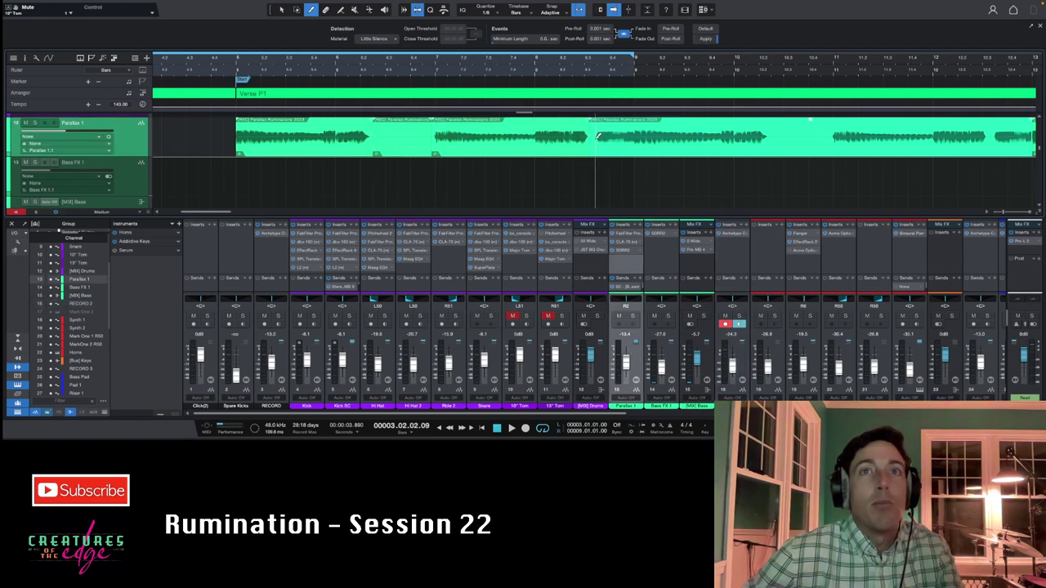
left_click(534, 135)
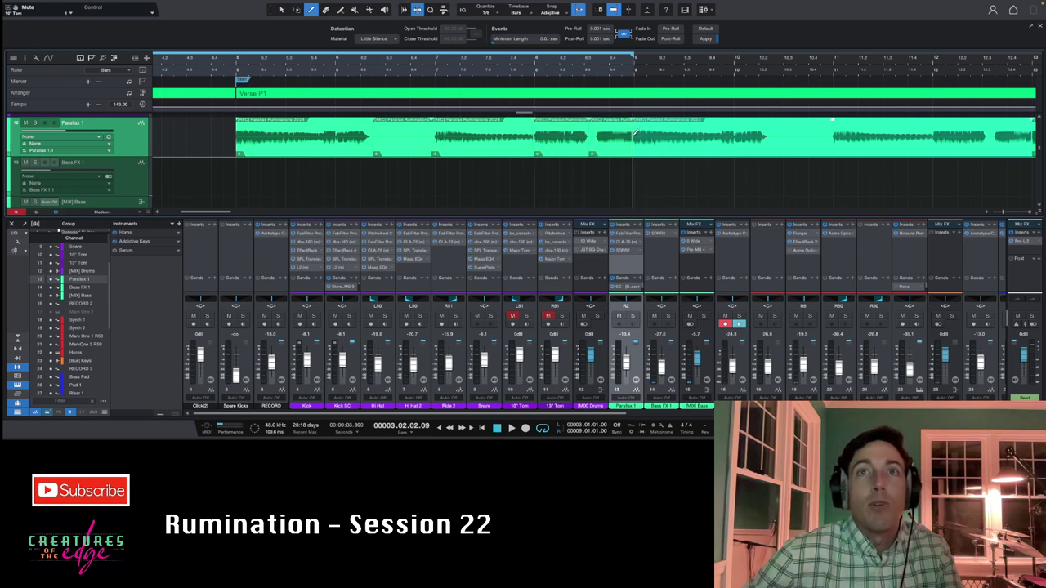
left_click(720, 134)
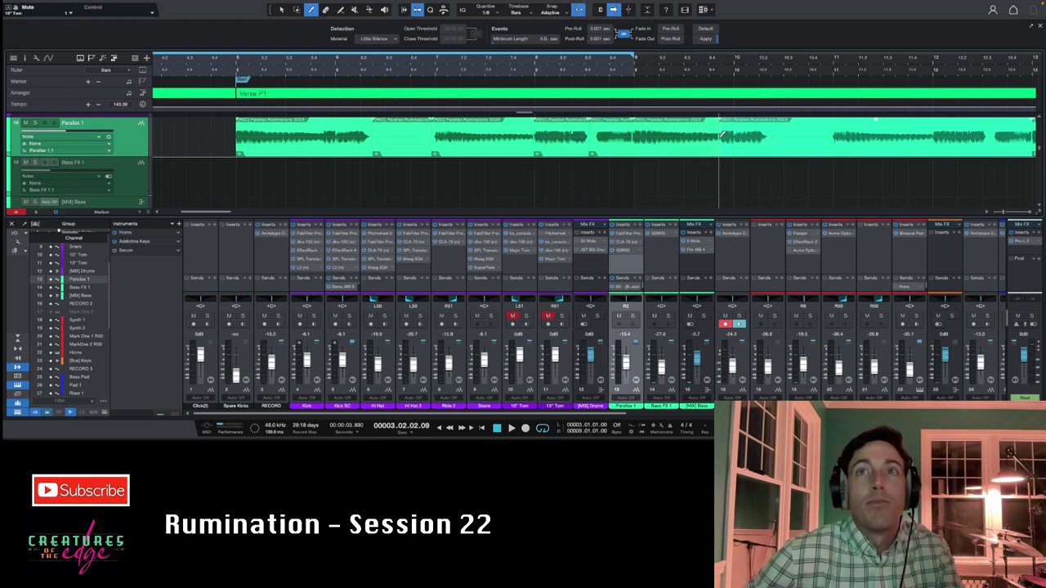
left_click(833, 134)
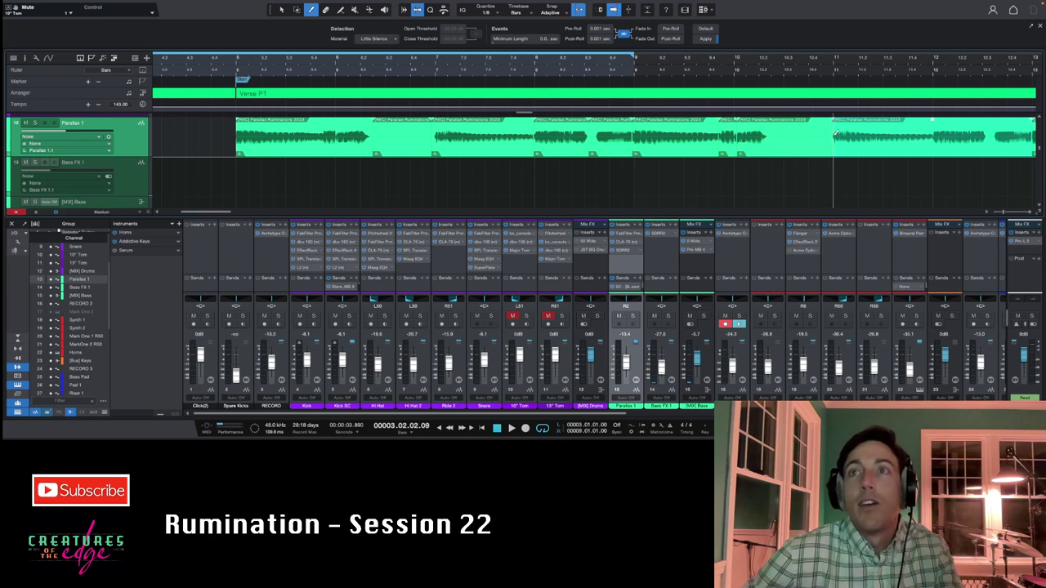
left_click(772, 134)
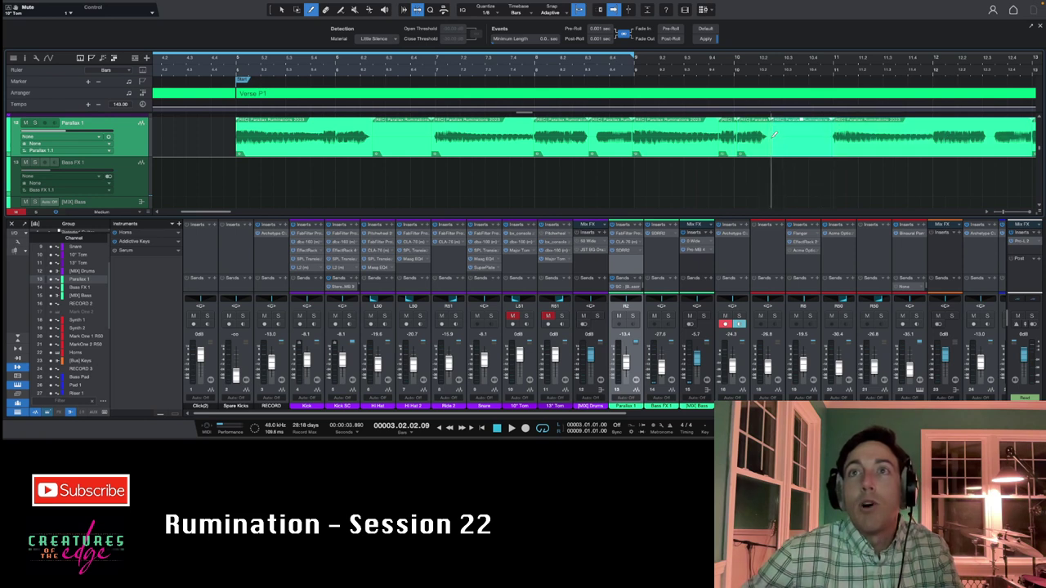
Continue splitting the Parallax 1 bass event at its note and rest boundaries from bar 12 through bar 14.
left_click(931, 134)
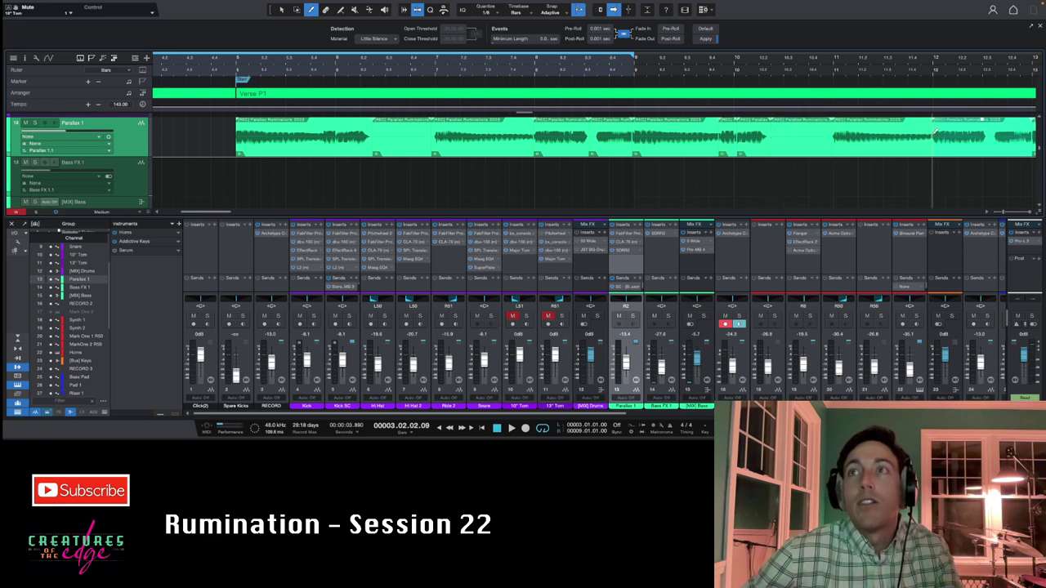
left_click(991, 134)
scroll(990, 134, "right", 3)
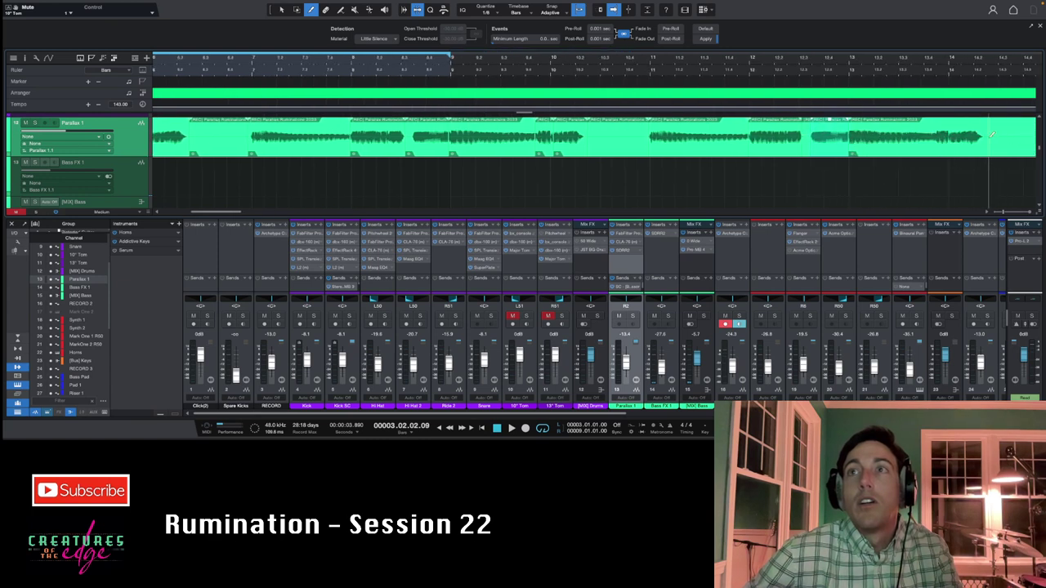
left_click(937, 134)
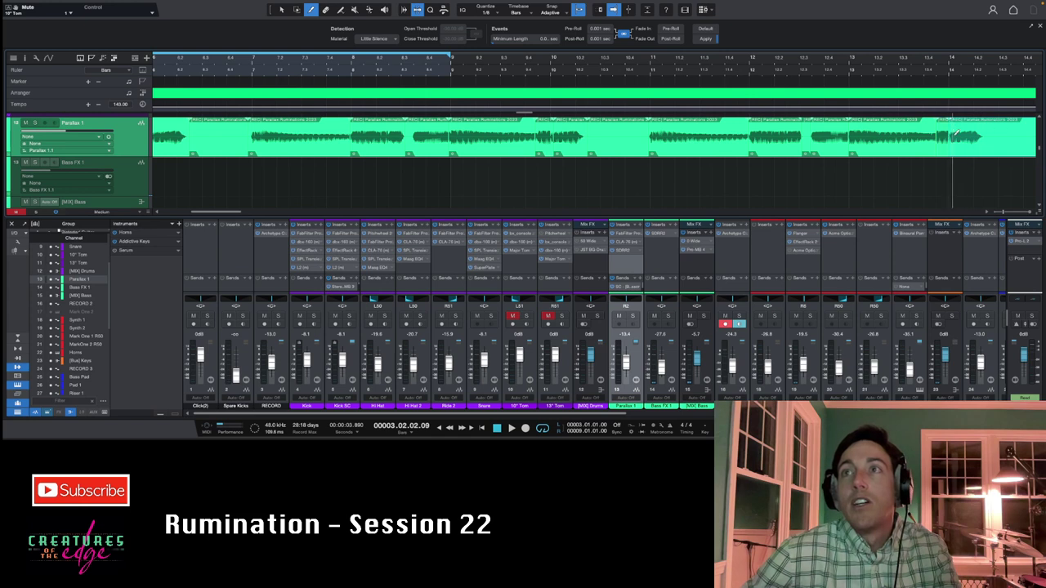
left_click(990, 134)
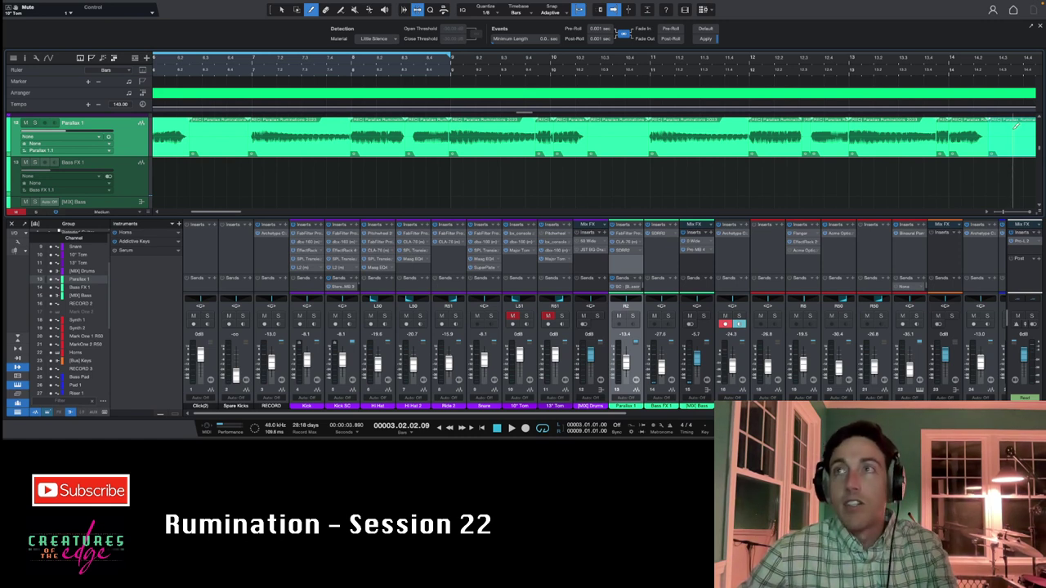
Delete the silent Parallax 1 segment that follows the last bass note in bar 14.
key("1")
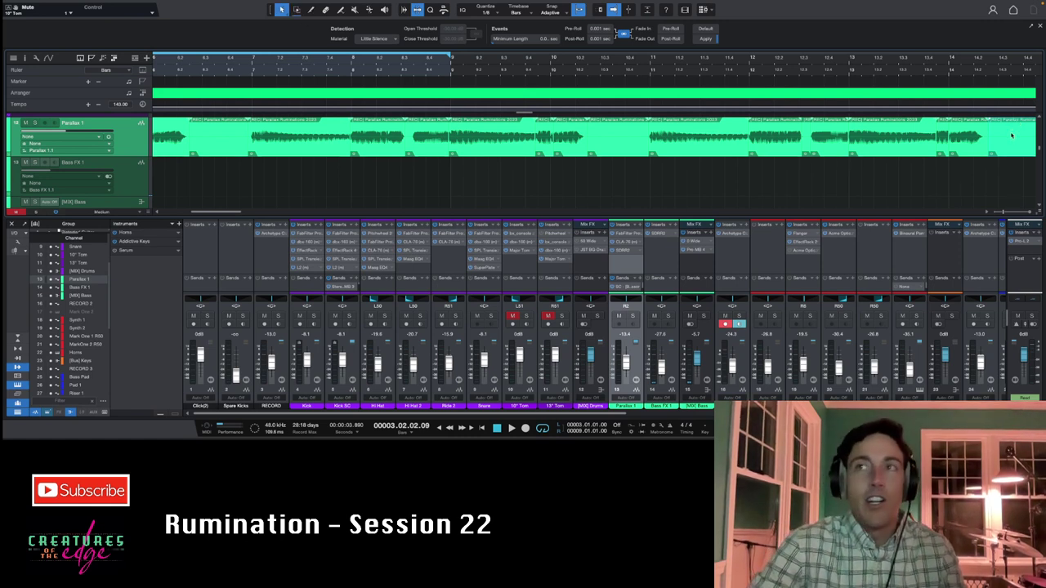
left_click(1012, 136)
key("Delete")
Delete the silent Parallax 1 segment between the first Verse P1 phrase and the note at bar 7.
scroll(468, 152, "left", 5)
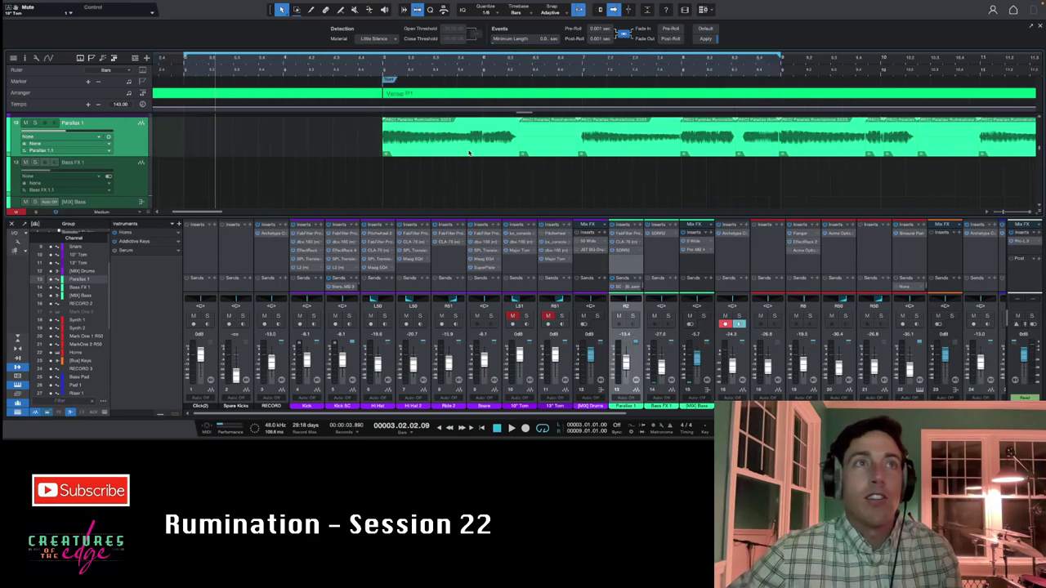
scroll(439, 141, "up", 2)
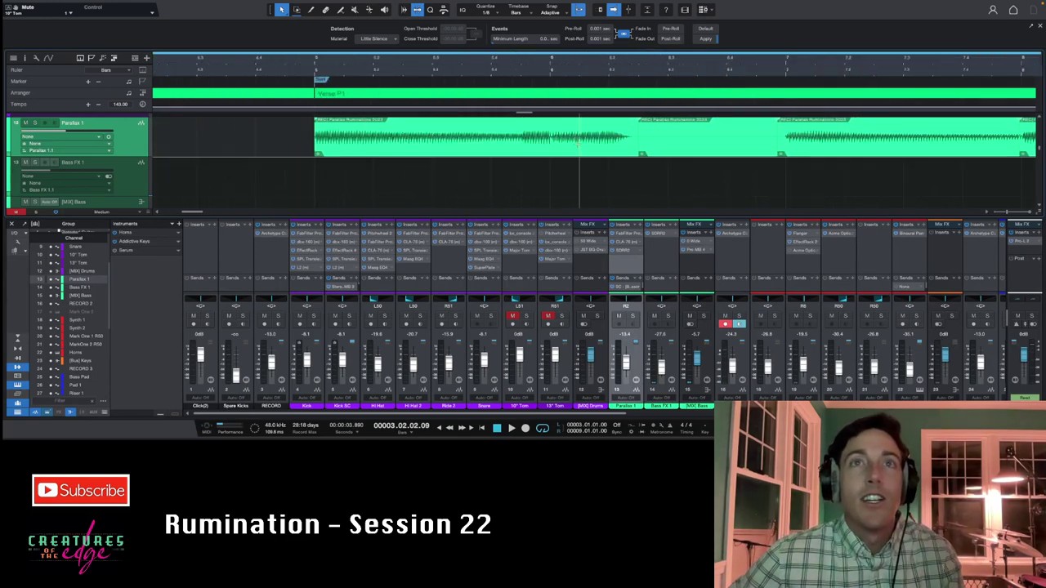
scroll(578, 143, "up", 1)
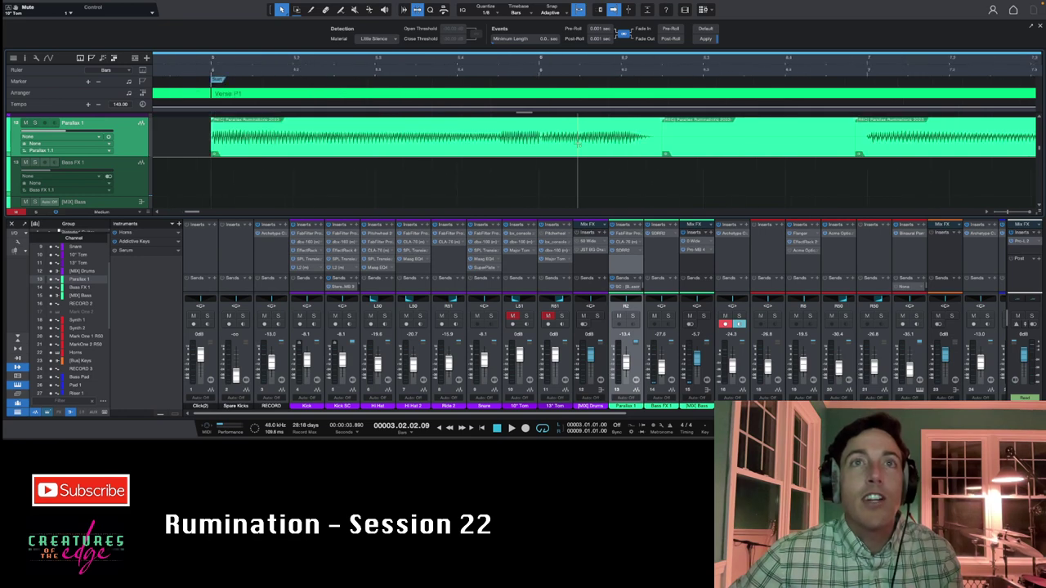
scroll(578, 146, "down", 2)
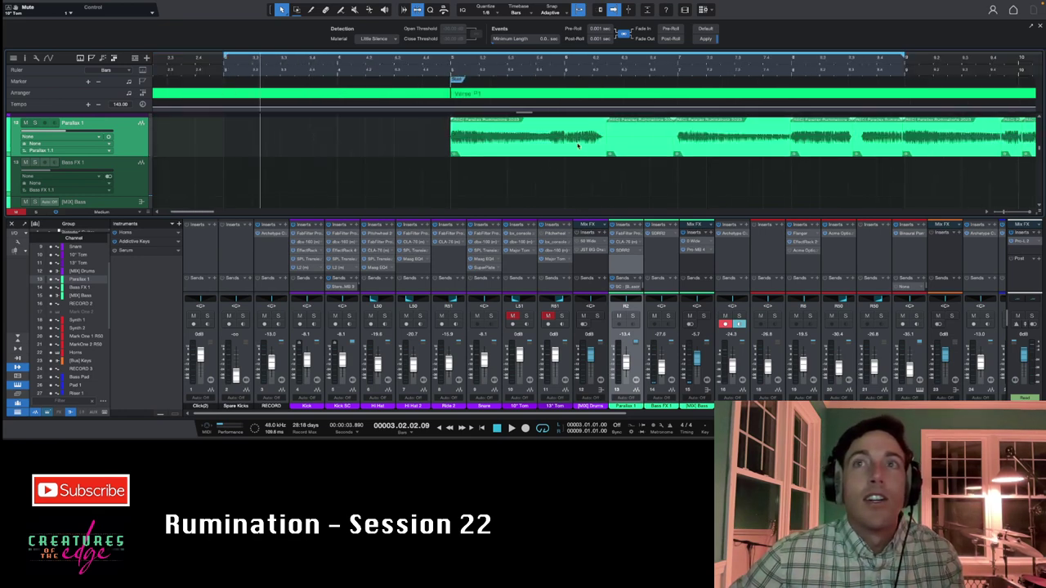
scroll(645, 138, "up", 2)
key("Delete")
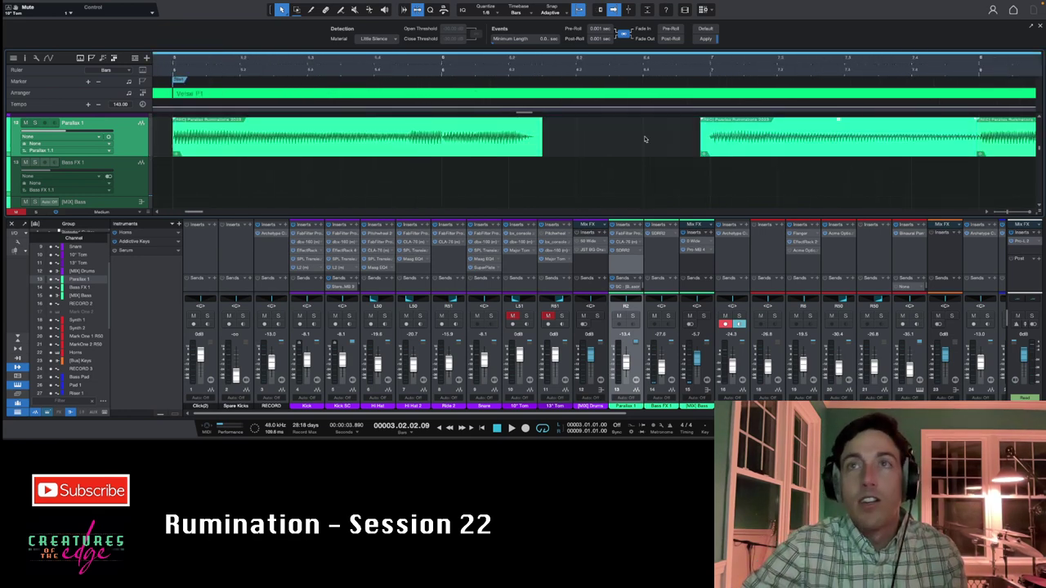
Nudge the Parallax 1 segment at bar 8 slightly earlier and trim the following segment's start to just before 8.03.03.
scroll(827, 133, "right", 3)
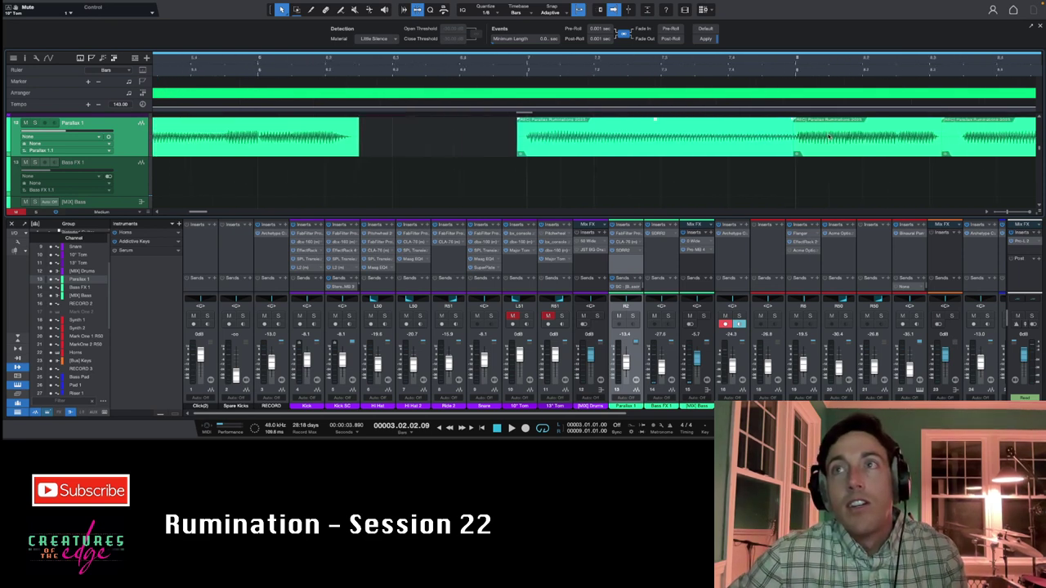
left_click(846, 140)
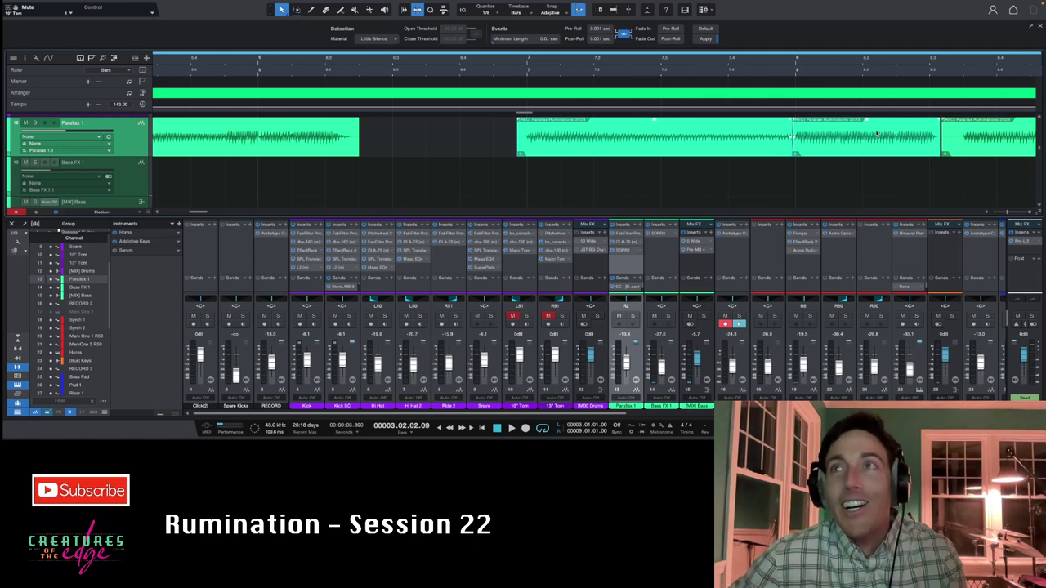
scroll(882, 132, "right", 1)
left_click(903, 64)
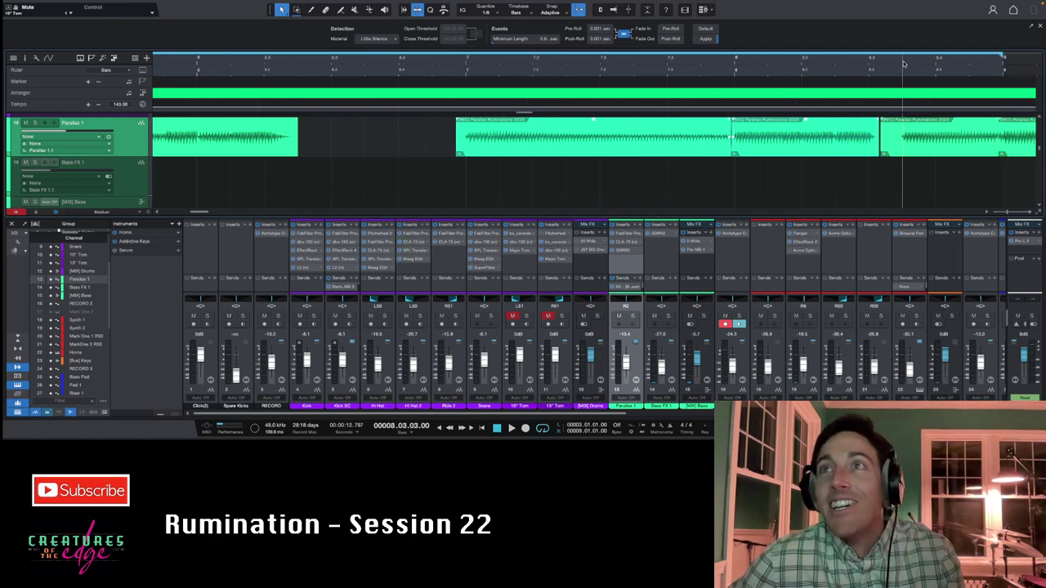
left_click_drag(880, 147, 900, 145)
Nudge the short Parallax 1 segment just before bar 10 slightly earlier.
scroll(929, 140, "right", 4)
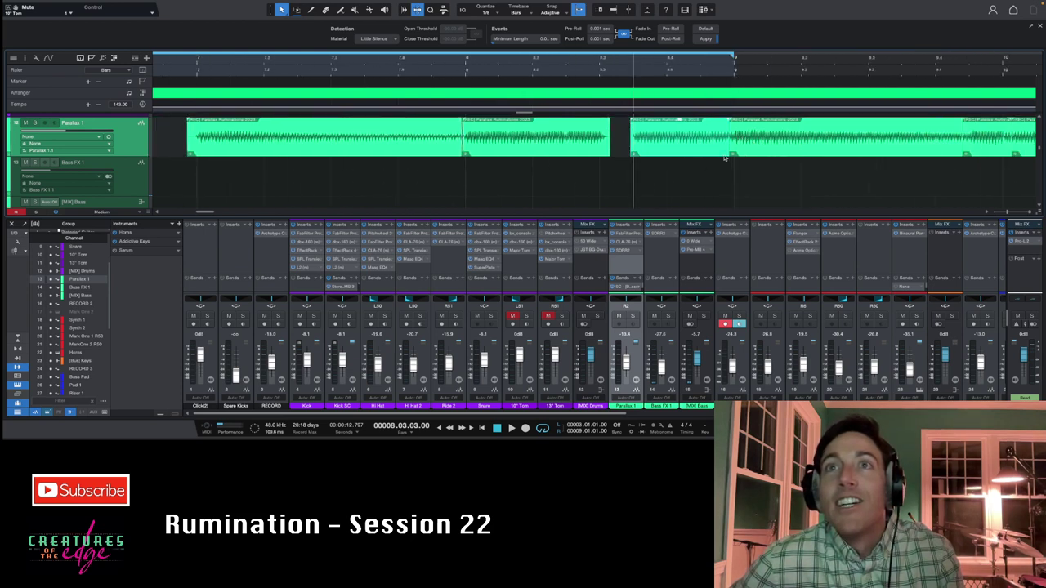
scroll(733, 145, "right", 3)
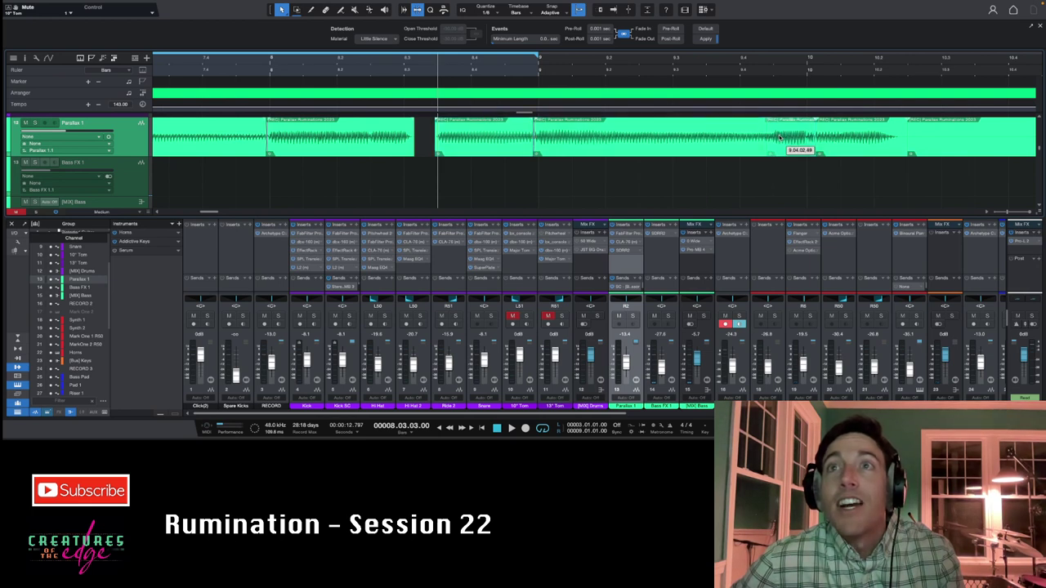
left_click_drag(782, 137, 763, 143)
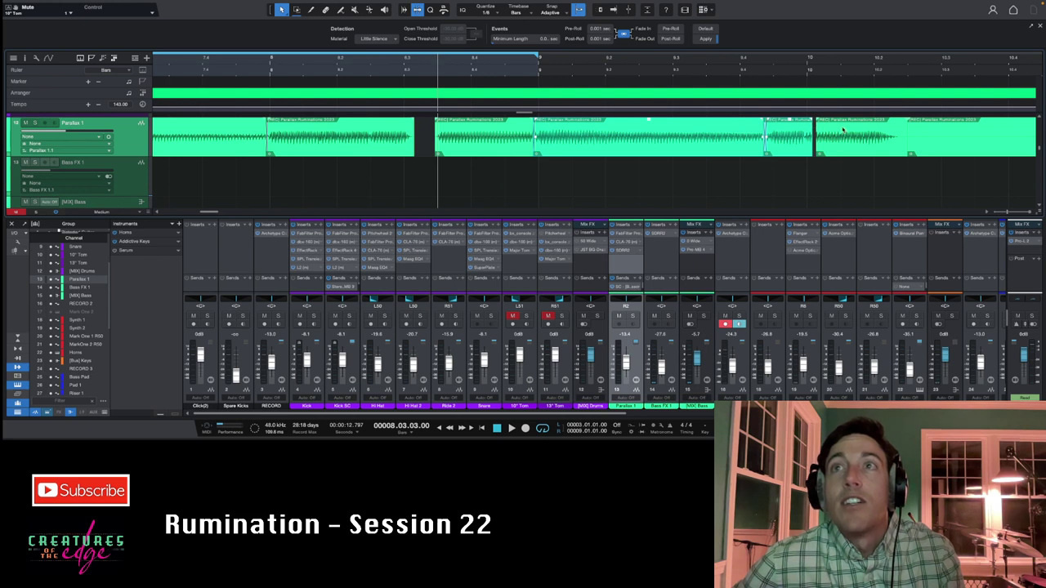
Delete the Parallax 1 segment just after bar 10 and extend the preceding segment's end to fill its place.
left_click(845, 76)
key("e")
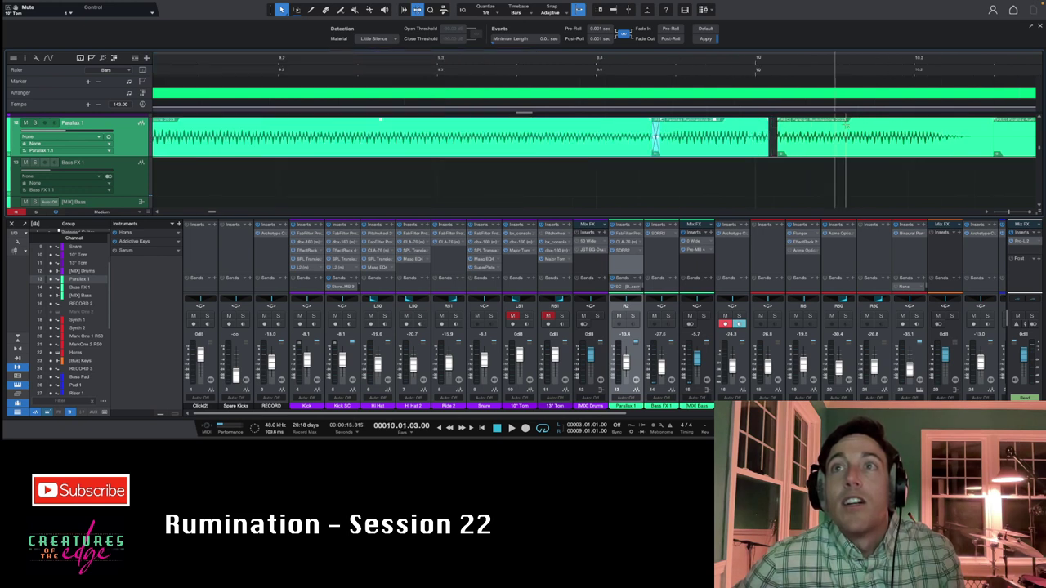
left_click_drag(881, 140, 873, 141)
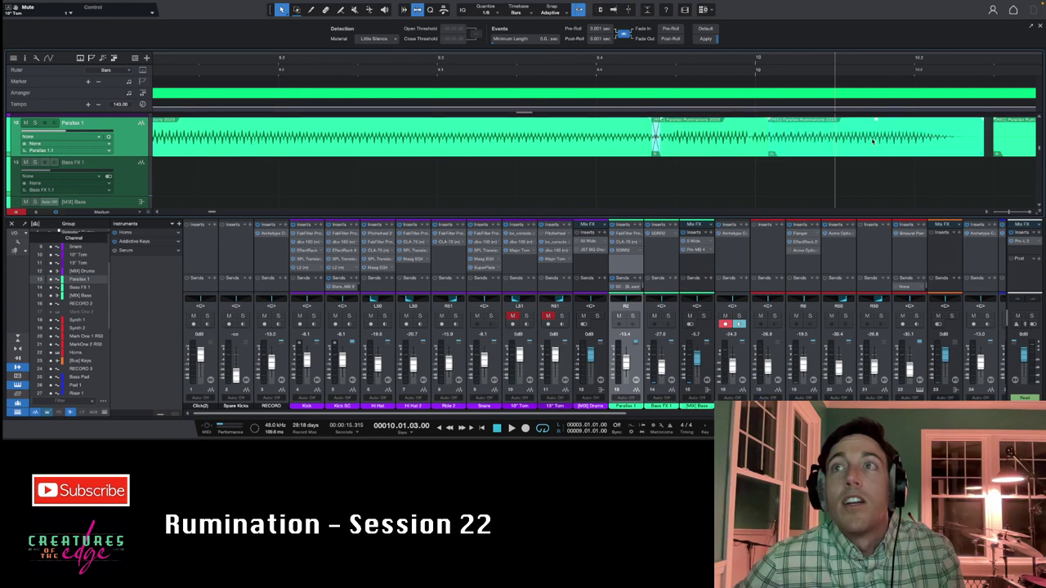
key("Delete")
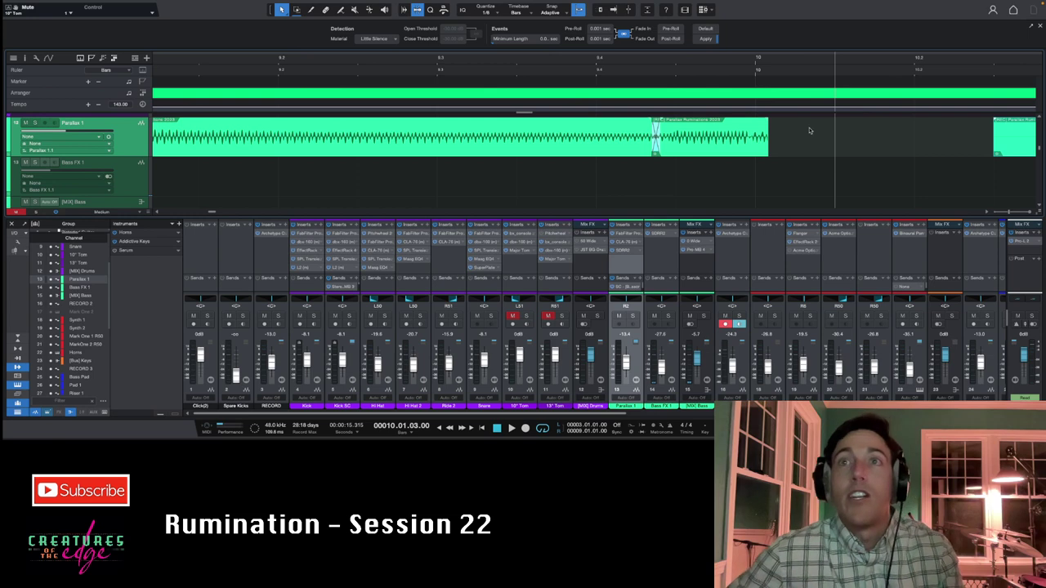
left_click_drag(771, 147, 983, 148)
Delete the silent Parallax 1 segment before bar 11 and nudge the segment at bar 12 slightly earlier.
key("z")
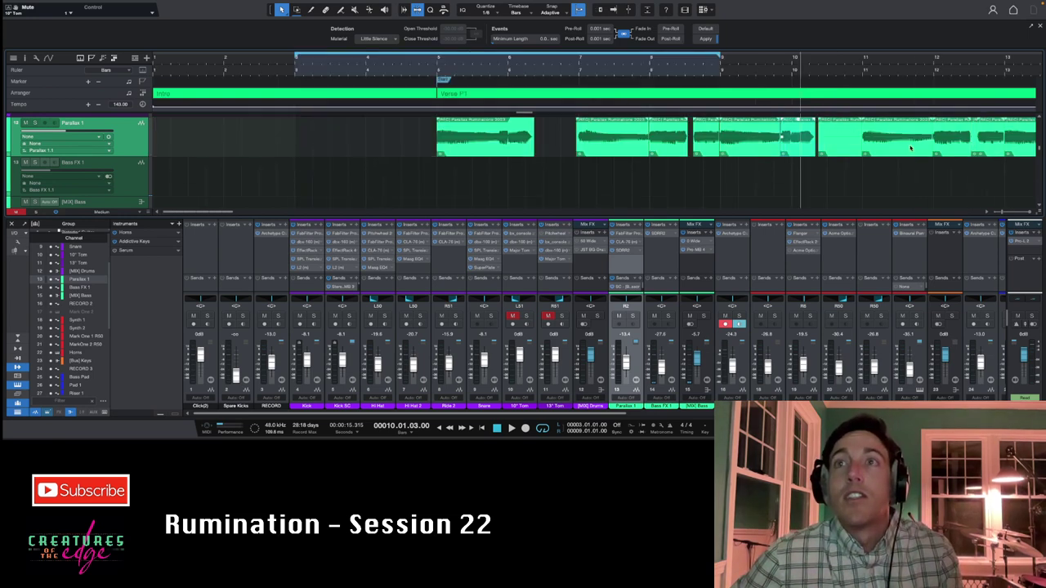
key("ctrl+z")
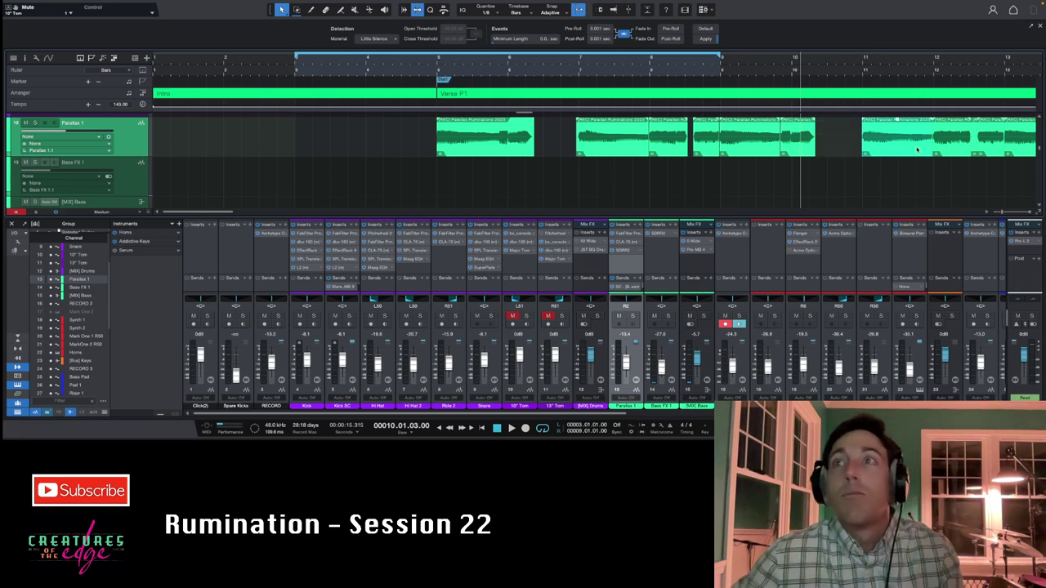
key("z")
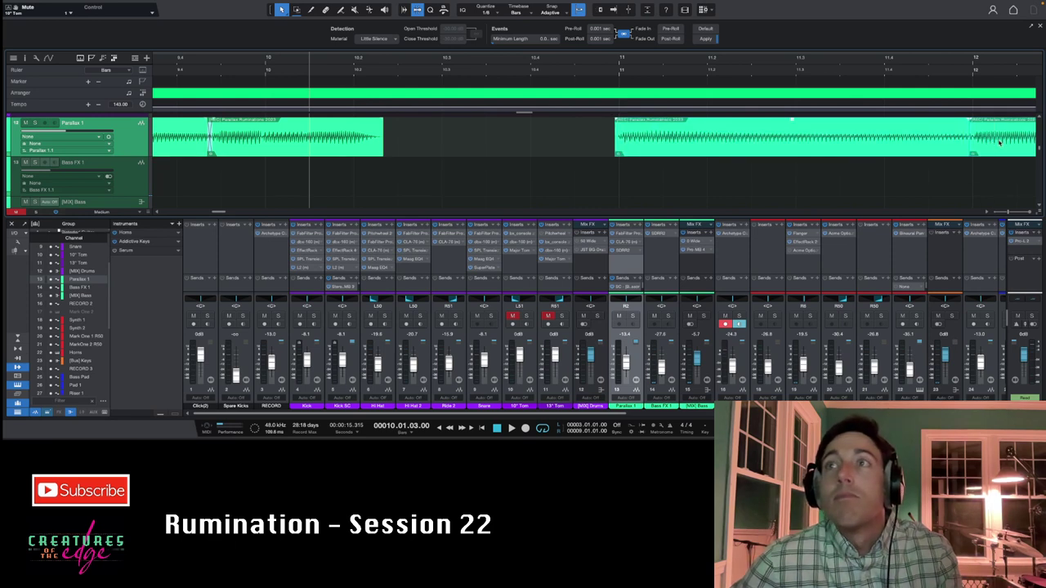
left_click_drag(999, 143, 957, 147)
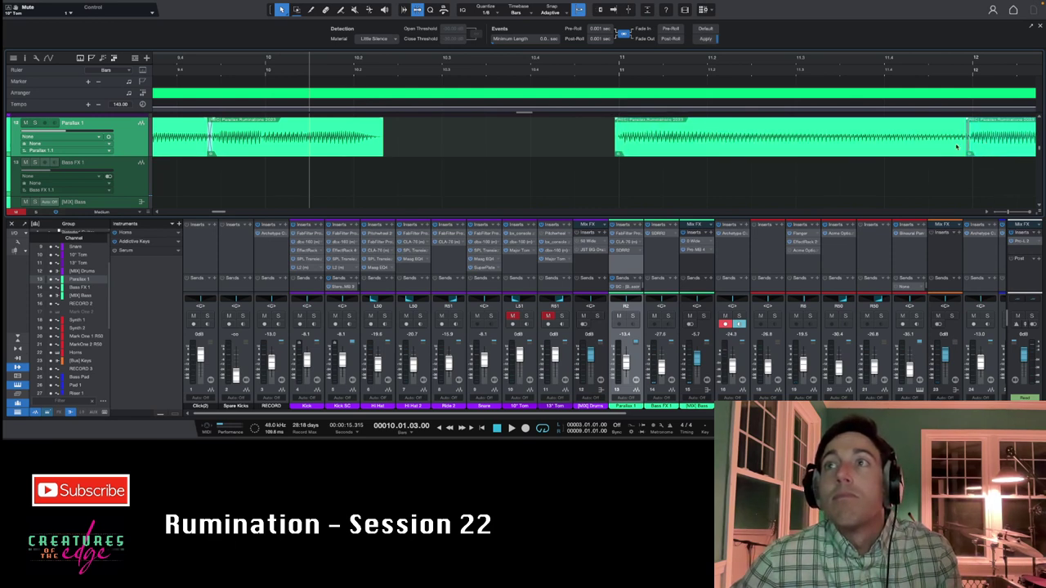
Delete the short silent Parallax 1 segment just before 12.03.03.
scroll(972, 147, "right", 5)
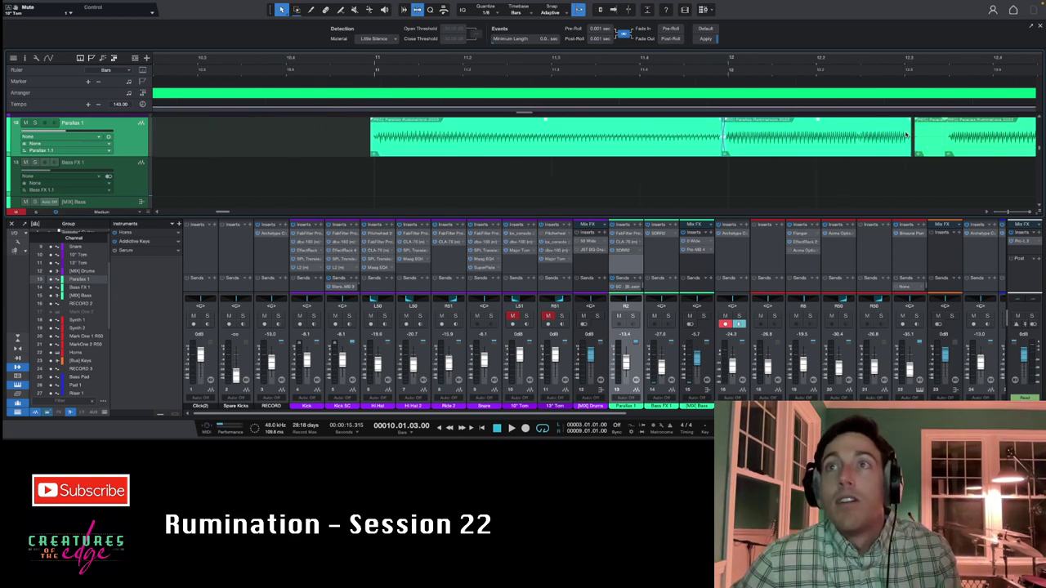
left_click(861, 64)
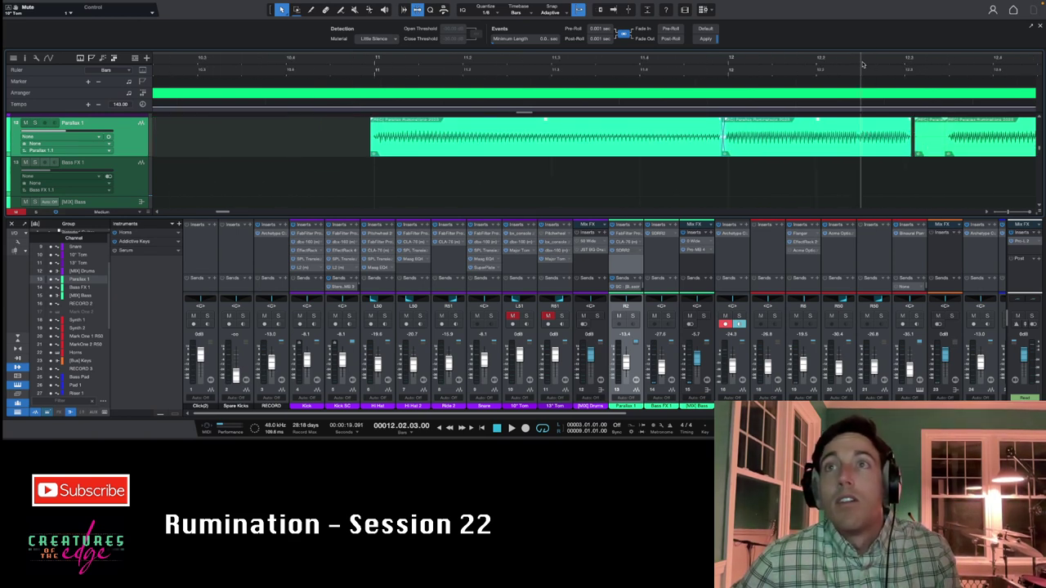
left_click(949, 66)
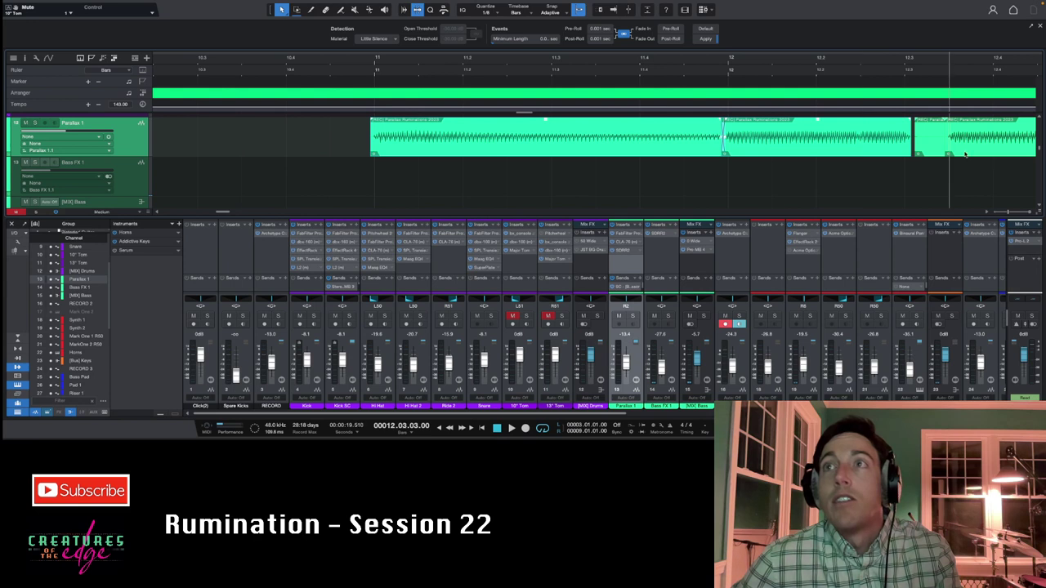
left_click(935, 149)
key("Delete")
Check the starts of the Parallax 1 segments at bar 13 and at 13.04.03 against the grid.
scroll(934, 148, "right", 3)
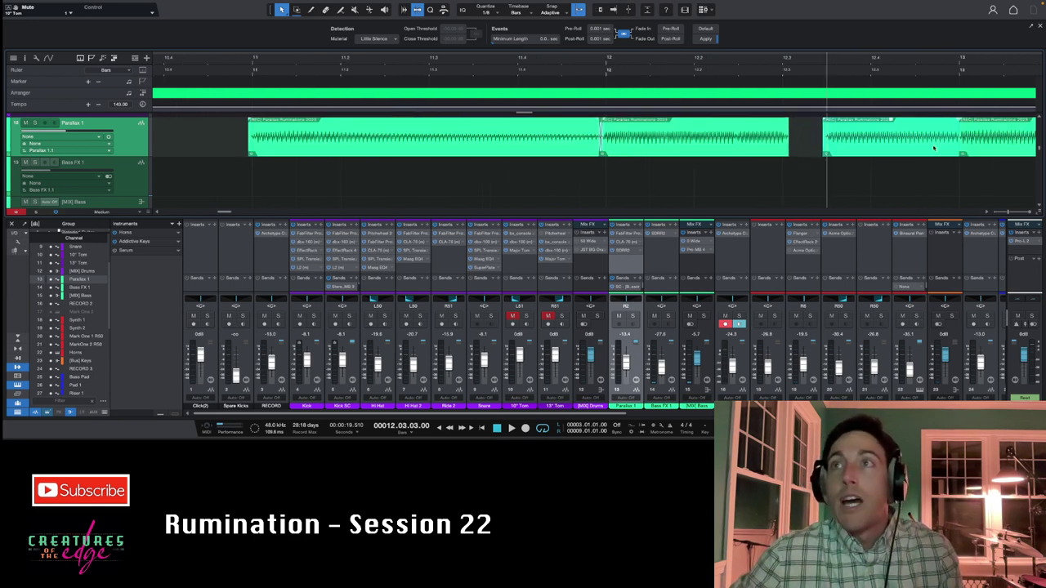
left_click(962, 65)
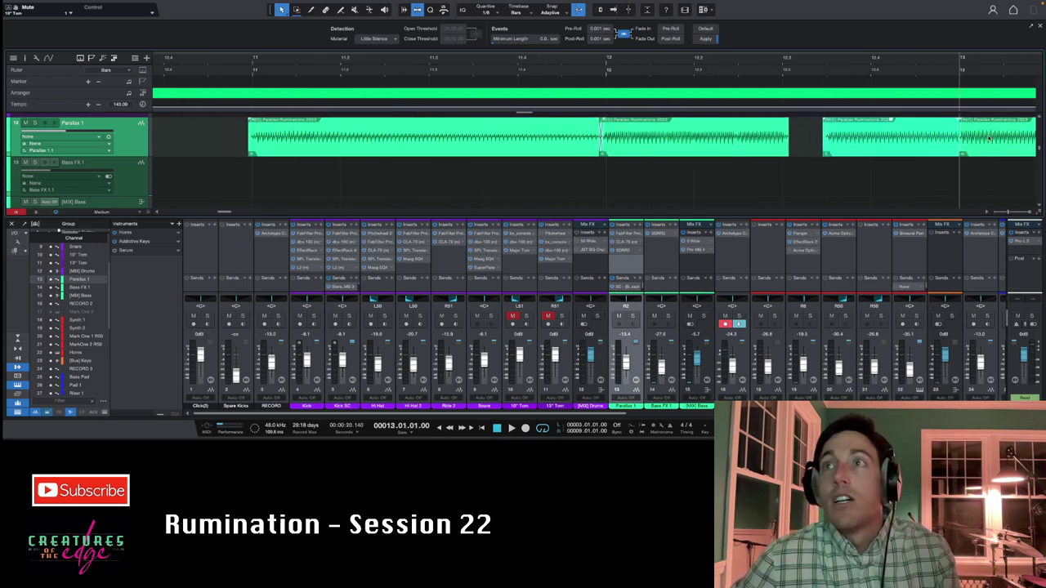
scroll(981, 139, "right", 10)
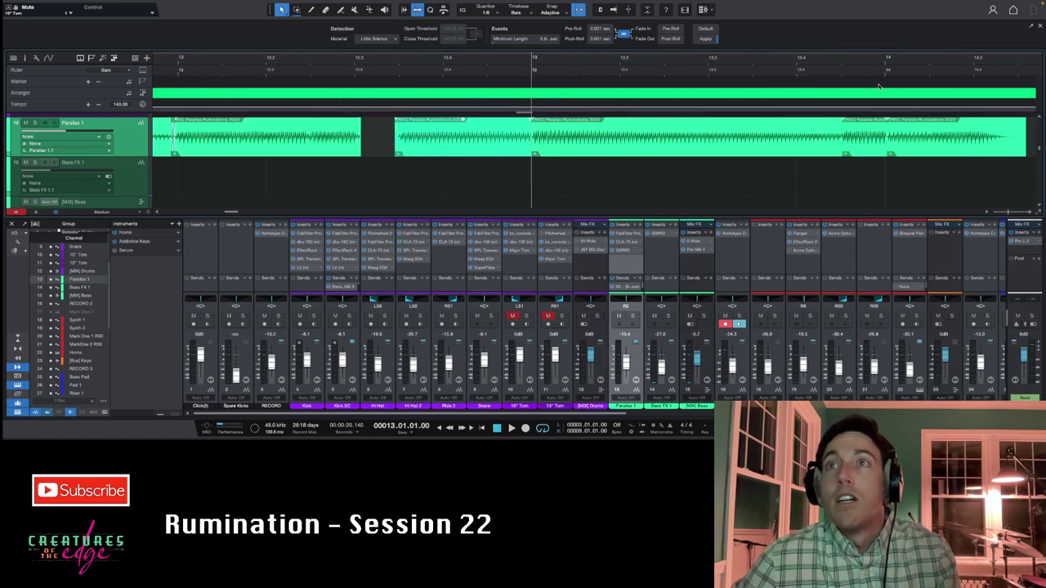
left_click(842, 65)
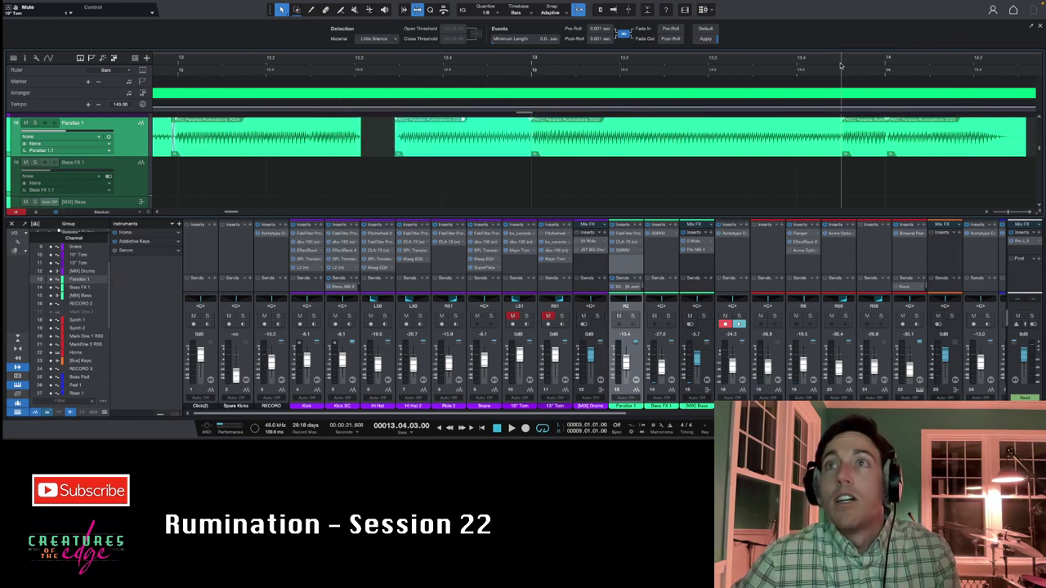
left_click(854, 144)
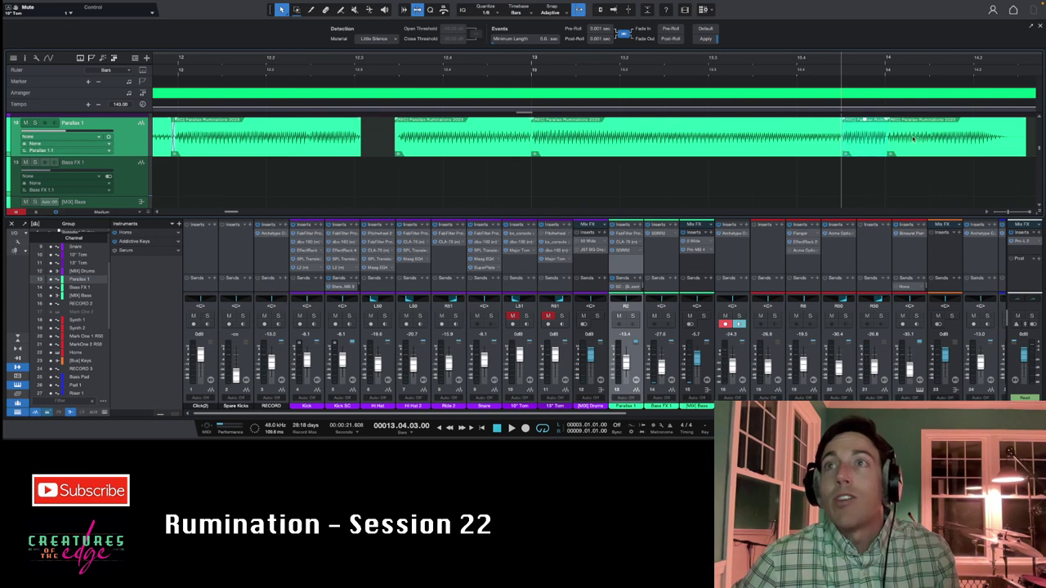
Play the song from the start of Verse P1 at bar 5 to hear the edited Parallax 1 bass.
scroll(931, 63, "down", 5)
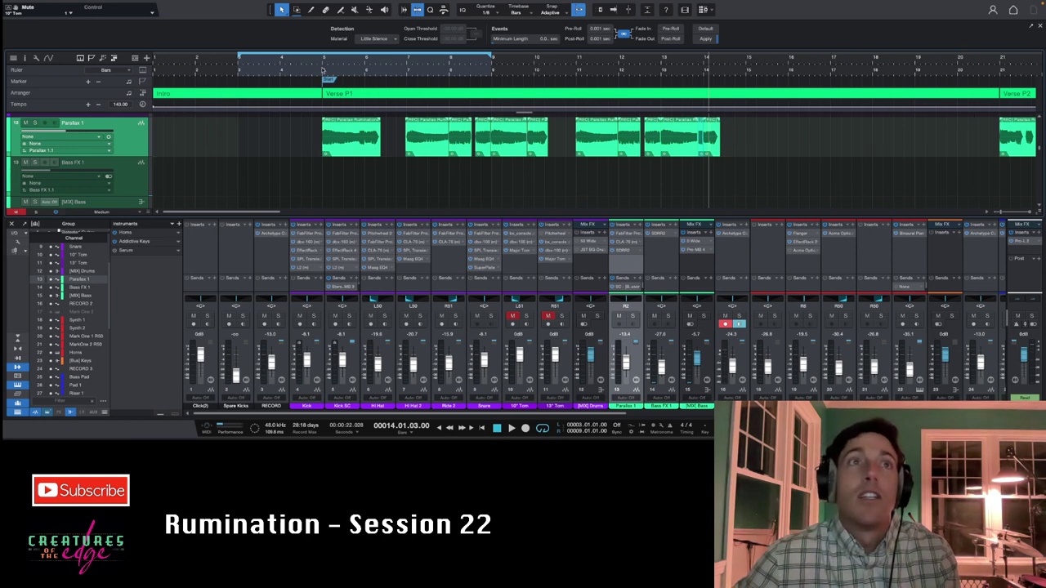
left_click(322, 65)
key("space")
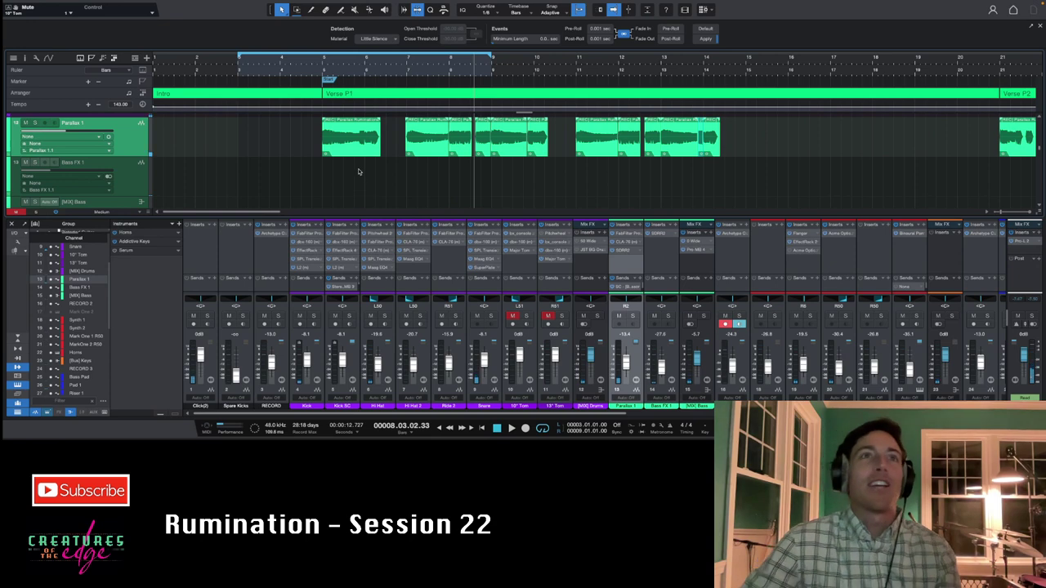
Examine the RECORD 2 comp and its takes around the start of Verse P1.
scroll(351, 169, "down", 3)
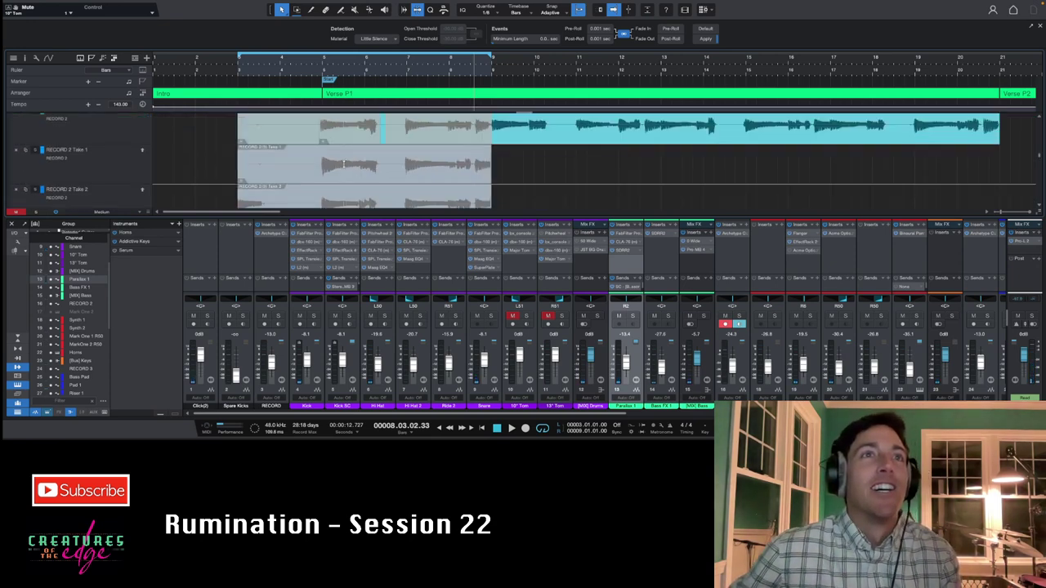
scroll(343, 164, "down", 2)
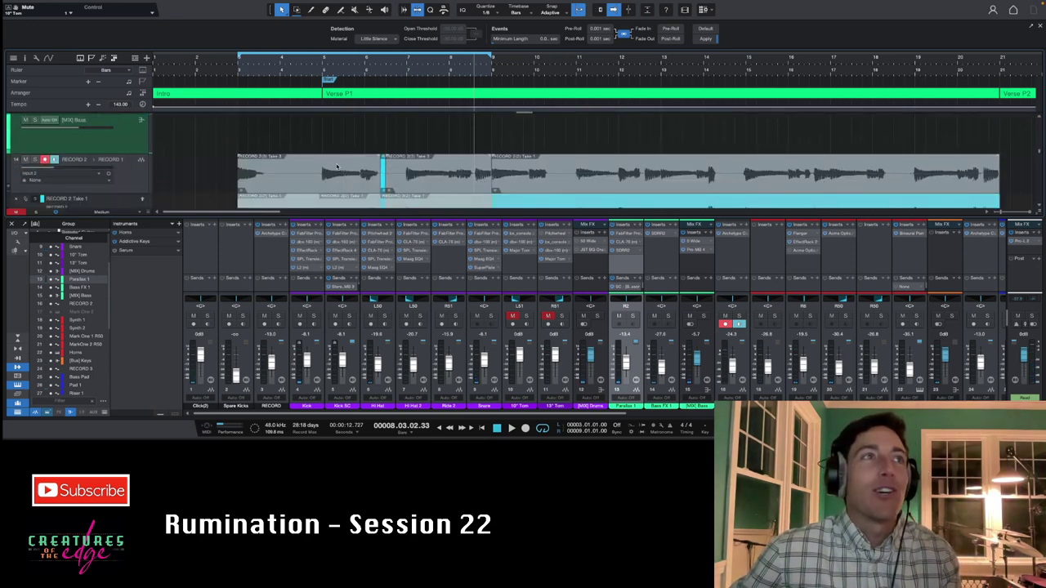
scroll(248, 162, "up", 3)
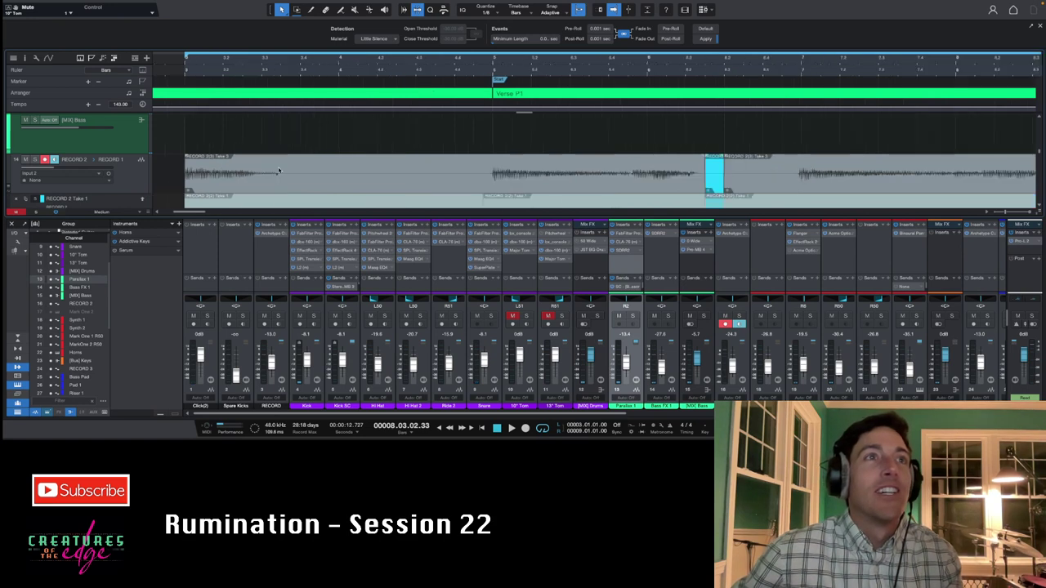
scroll(278, 171, "down", 2)
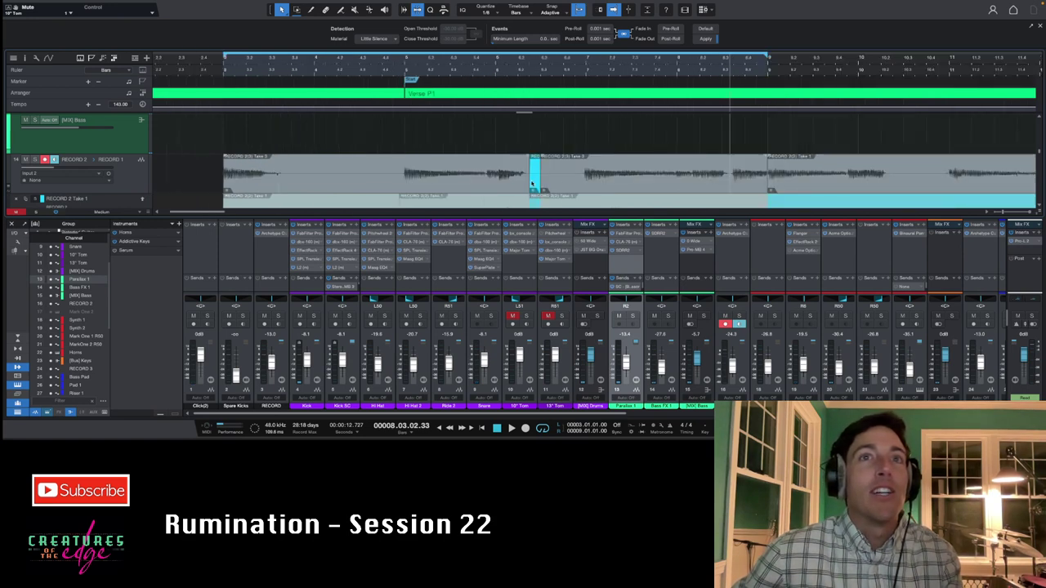
scroll(555, 182, "right", 1)
scroll(506, 176, "up", 3)
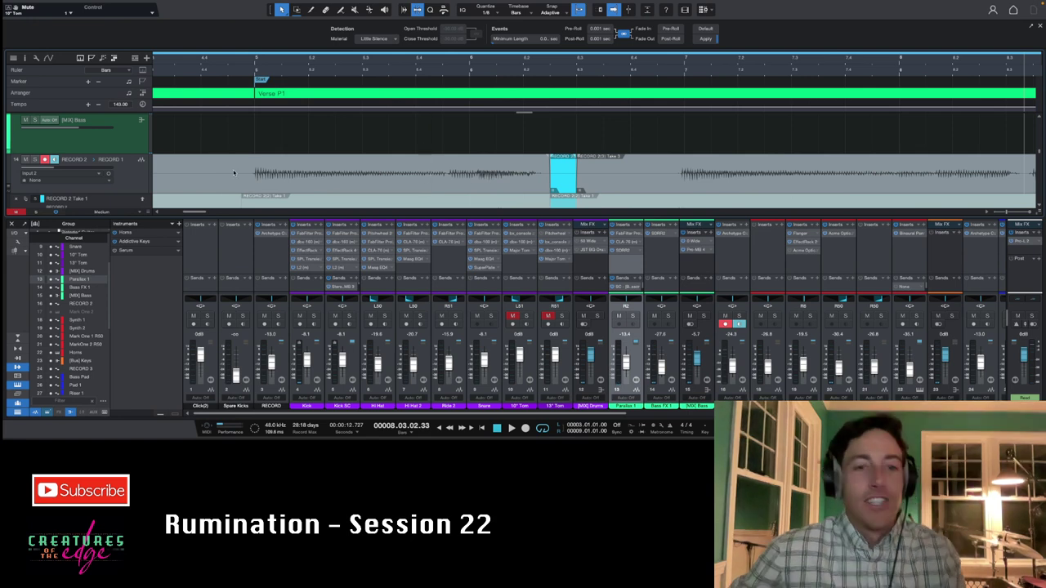
scroll(250, 172, "up", 1)
scroll(247, 174, "down", 1)
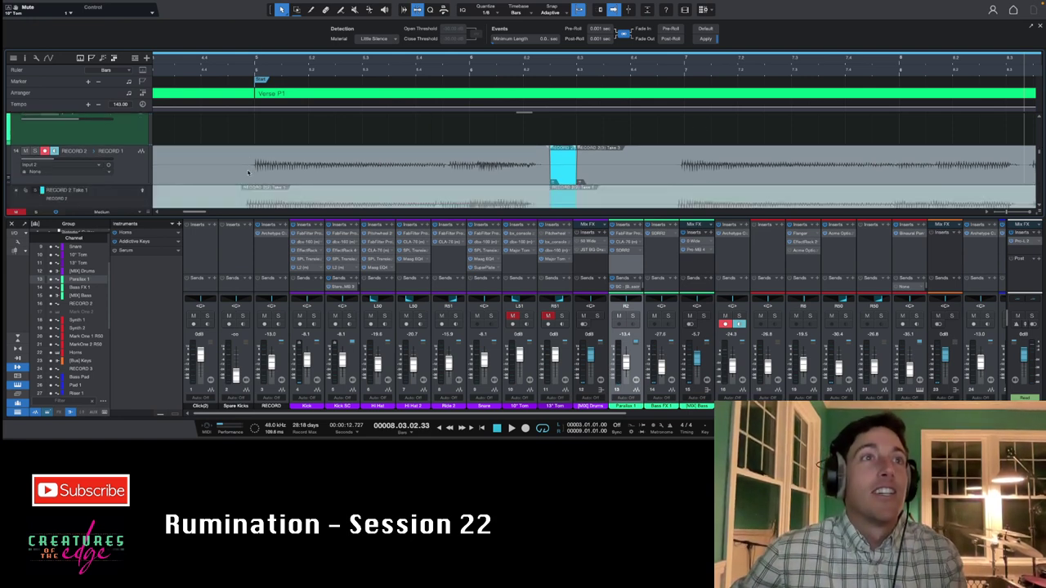
Compare the note starts in the RECORD 2 comp with its take lanes and the Parallax 1 segments at bar 5.
left_click(256, 163)
key("3")
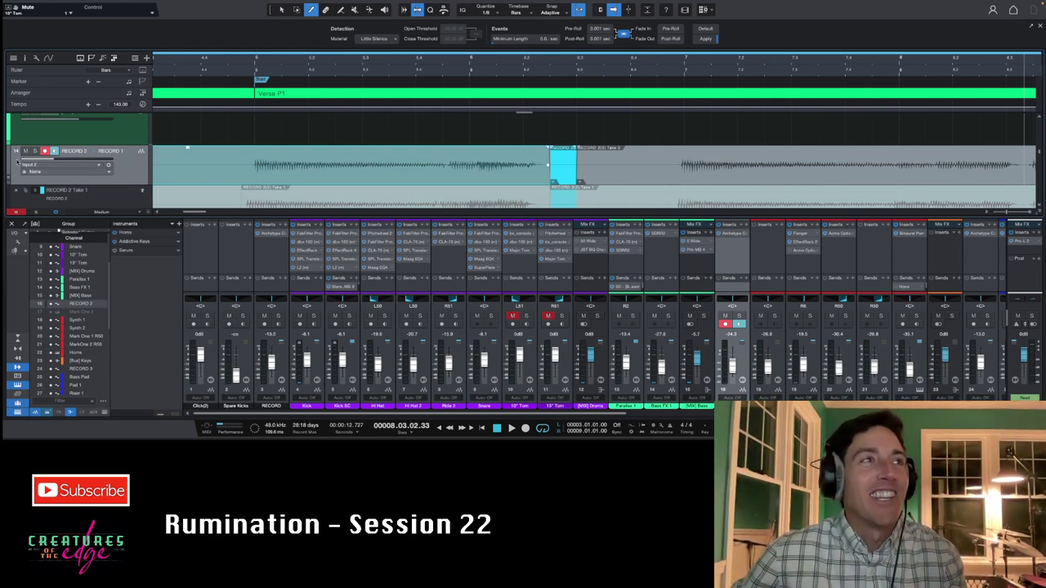
left_click(98, 193)
scroll(102, 193, "down", 1)
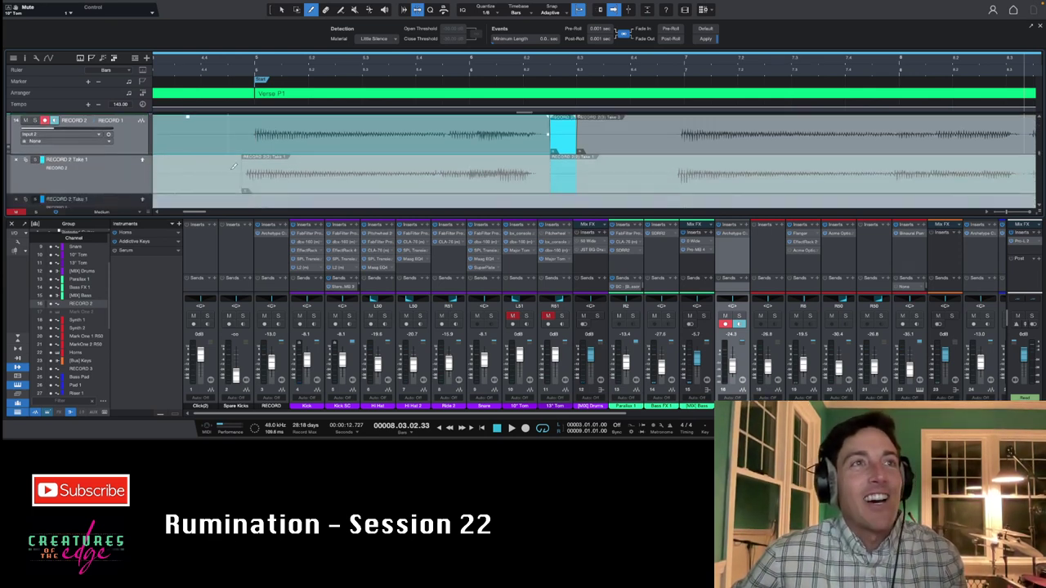
scroll(297, 185, "down", 1)
left_click(296, 191)
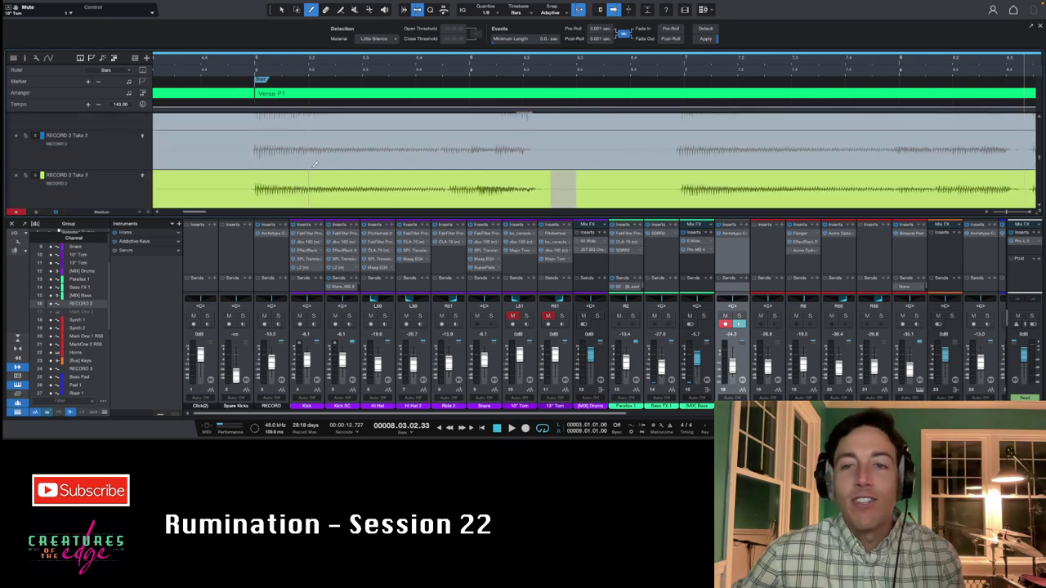
scroll(196, 183, "up", 1)
scroll(268, 164, "up", 3)
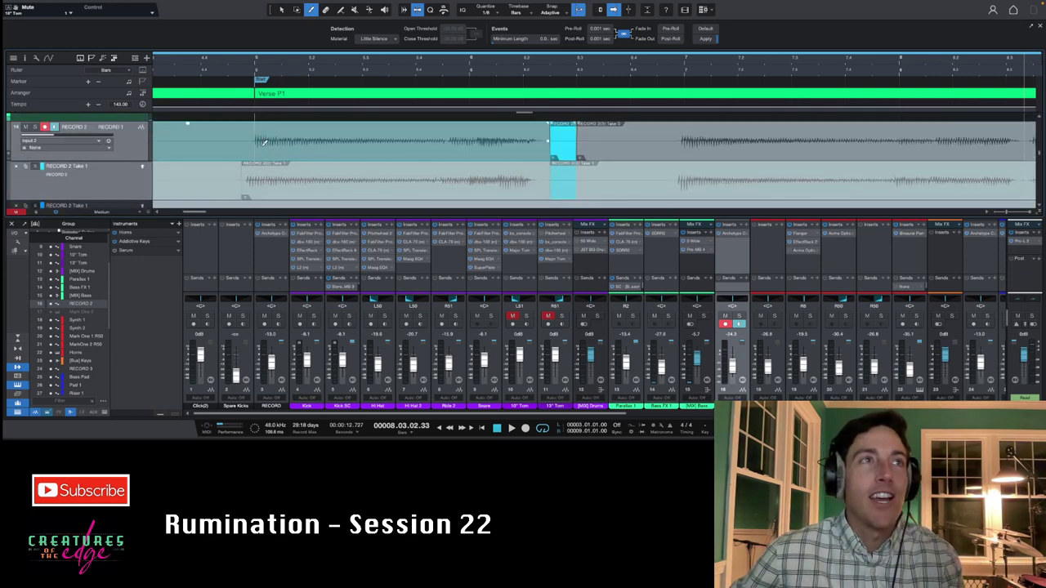
scroll(264, 178, "up", 3)
scroll(264, 178, "down", 2)
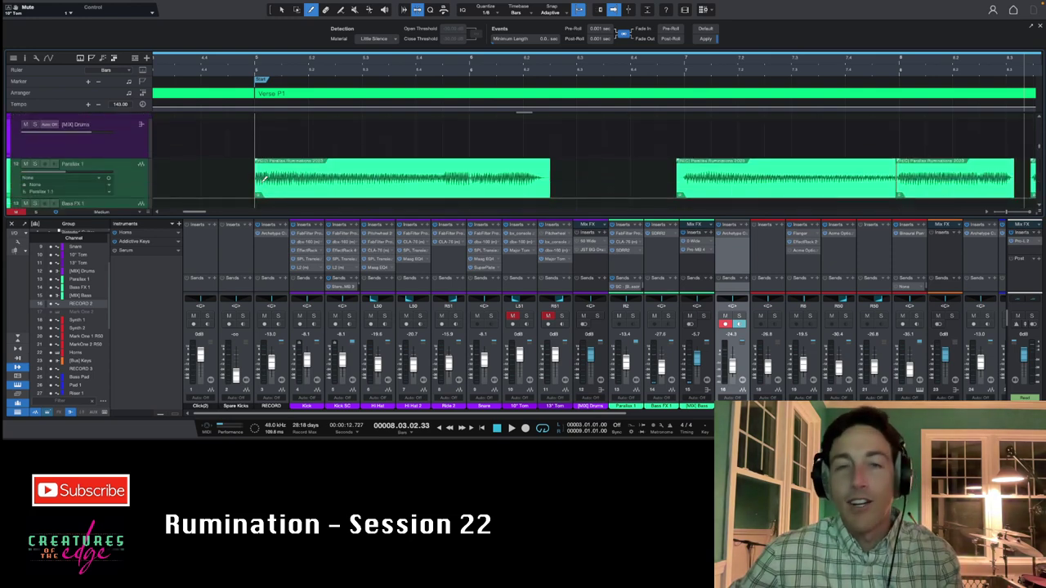
scroll(264, 178, "down", 4)
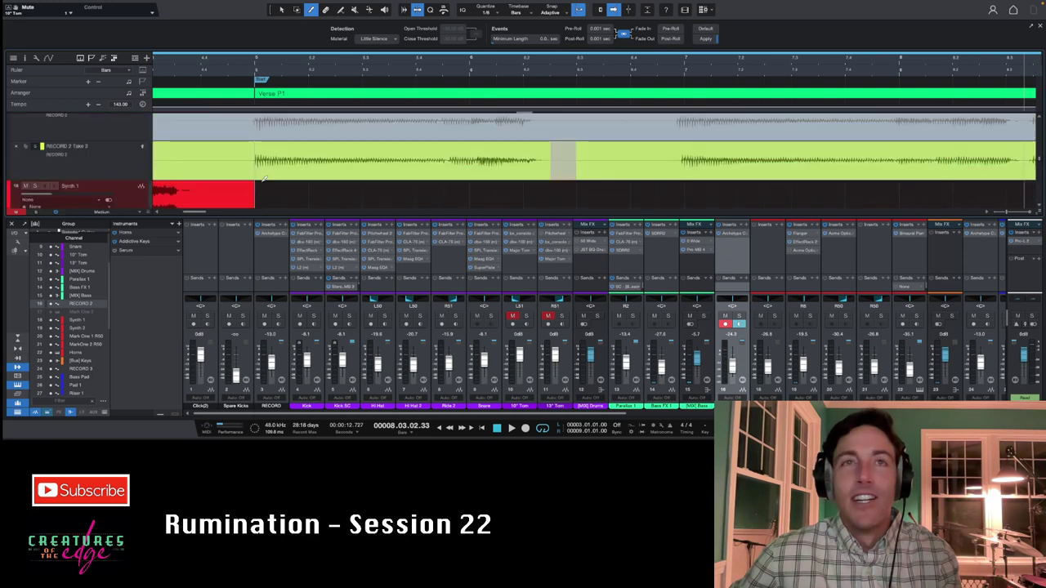
scroll(278, 173, "down", 2)
scroll(277, 173, "up", 4)
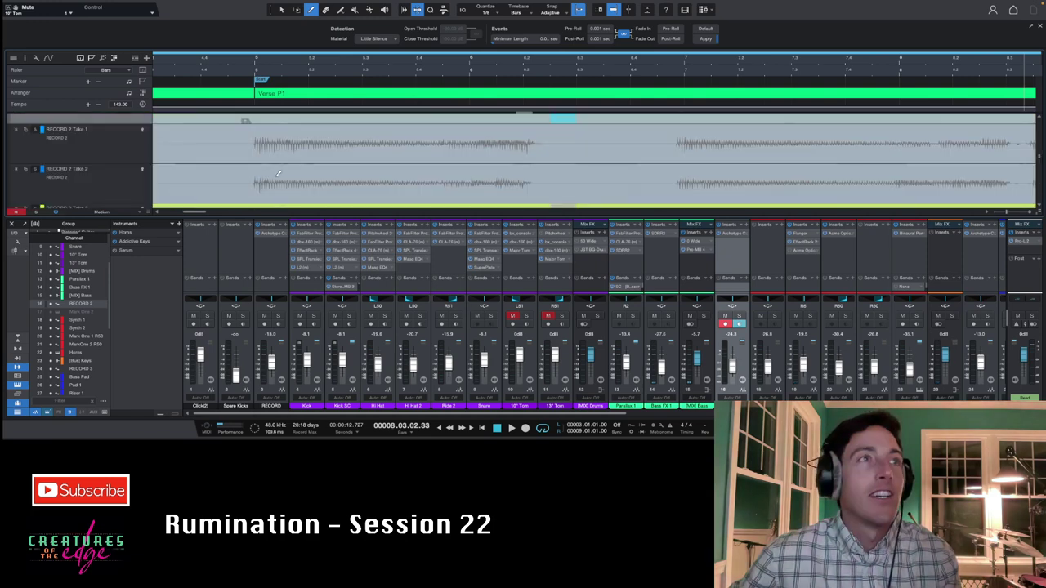
scroll(278, 173, "up", 2)
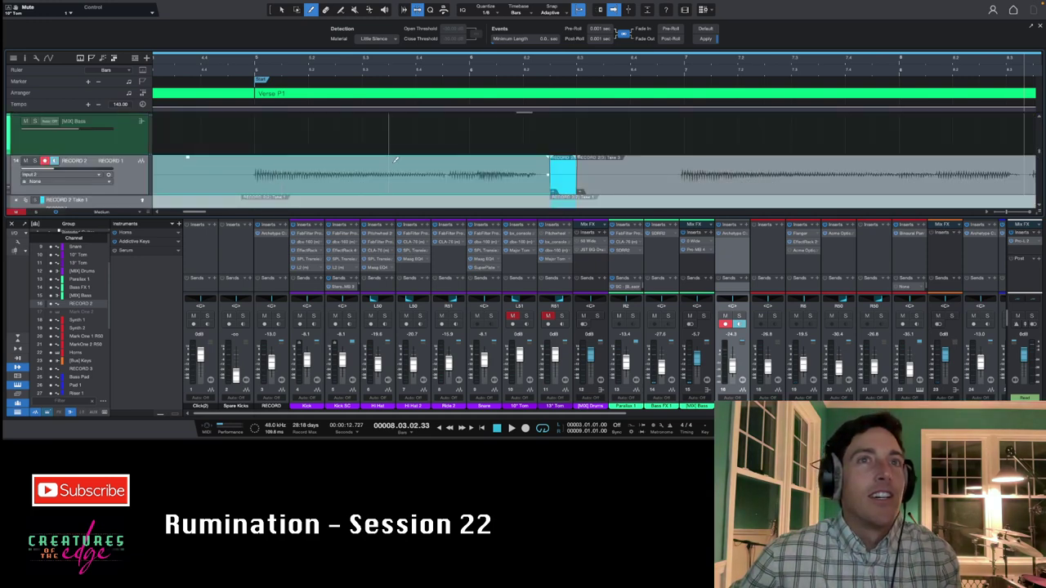
Split the RECORD 2 comp just before bar 6 and at bar 7, and delete the silent pieces between 6.02.03 and bar 7.
left_click_drag(576, 172, 683, 172)
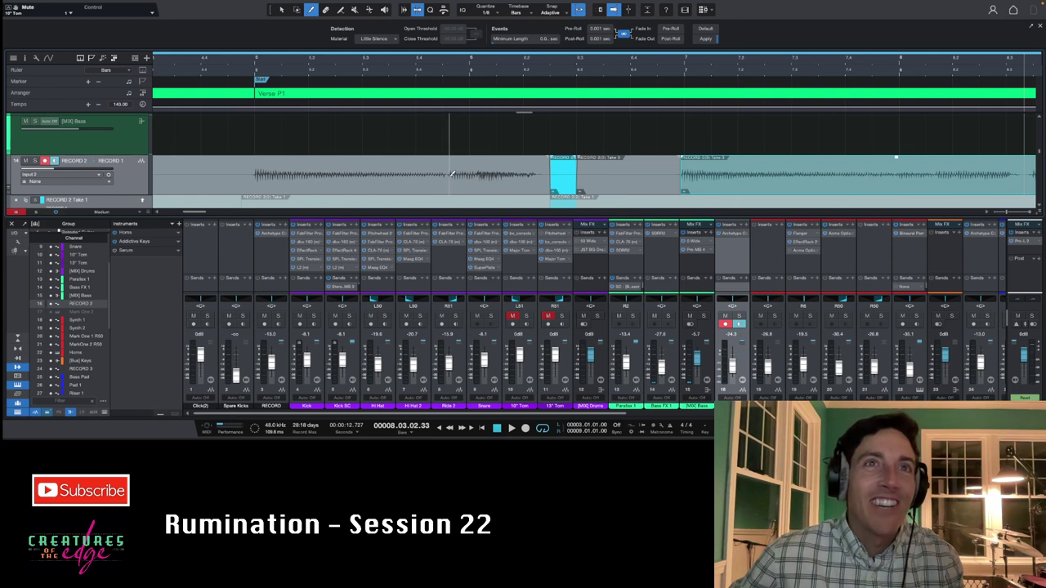
left_click(451, 174)
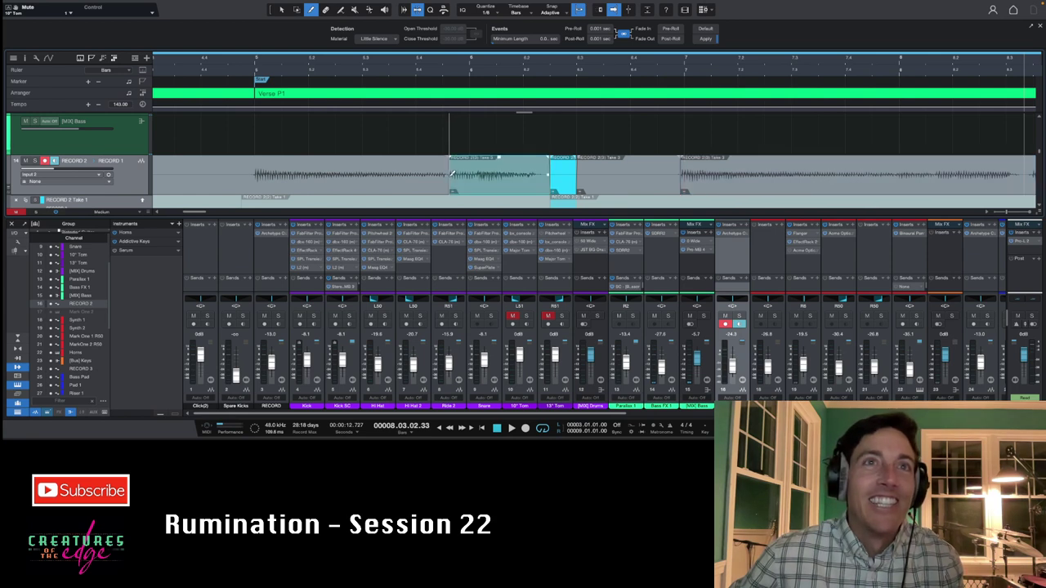
key("1")
left_click(568, 182)
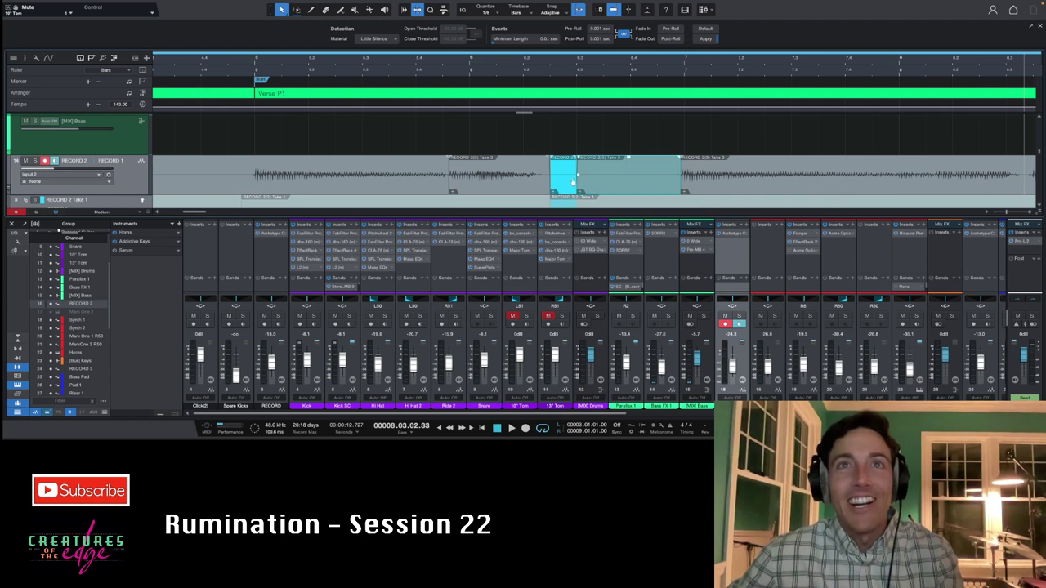
key("Delete")
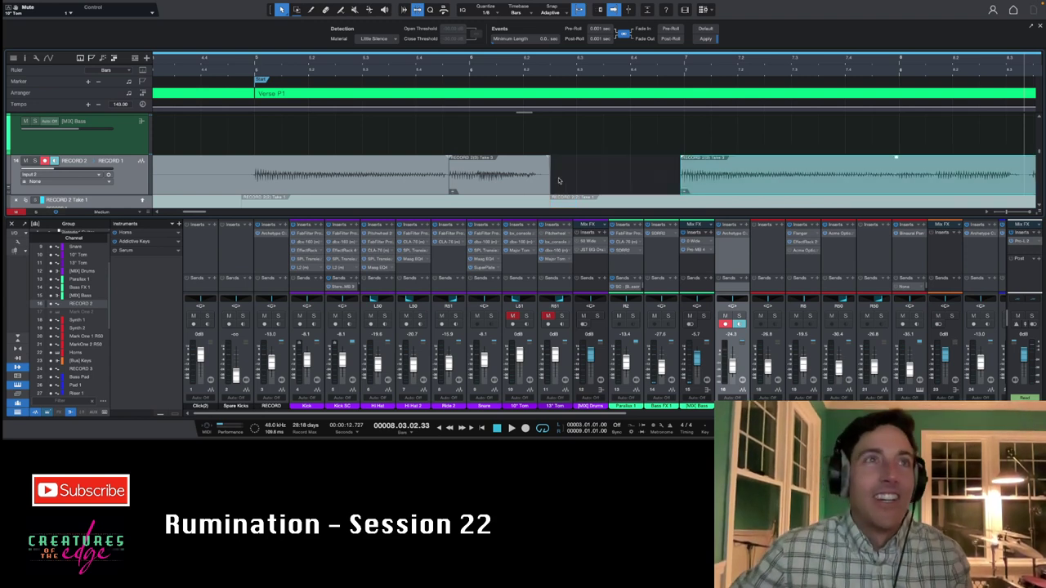
left_click(287, 175)
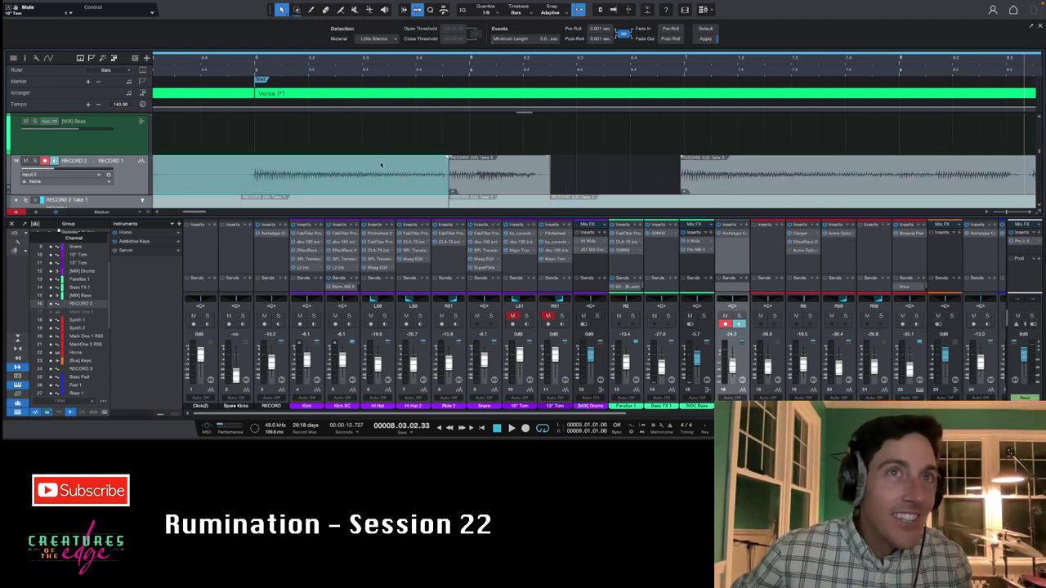
Move the short RECORD 2 clip just before bar 6 slightly earlier and select it together with the preceding clip.
left_click(453, 179)
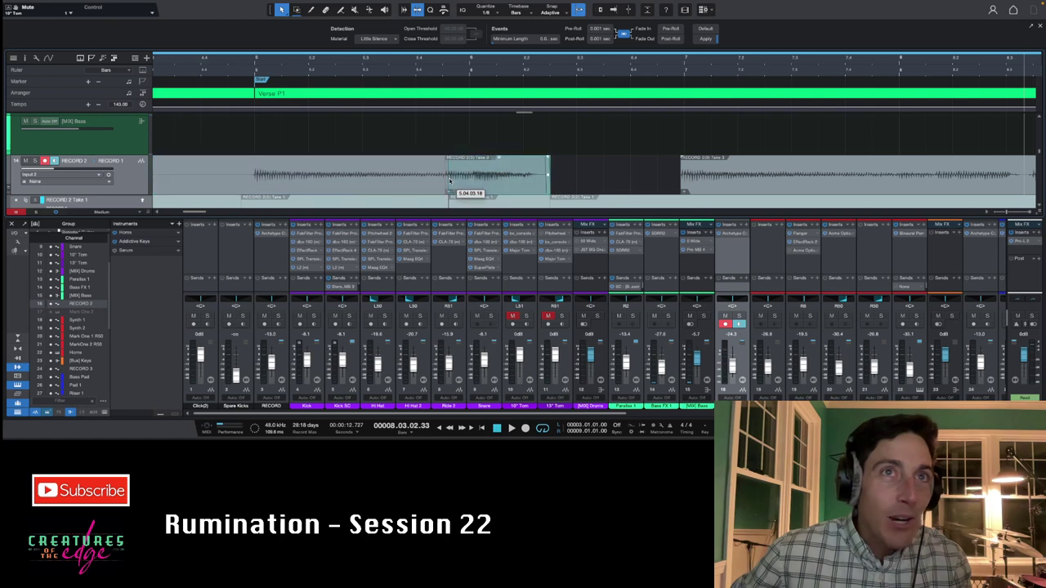
left_click_drag(448, 181, 441, 181)
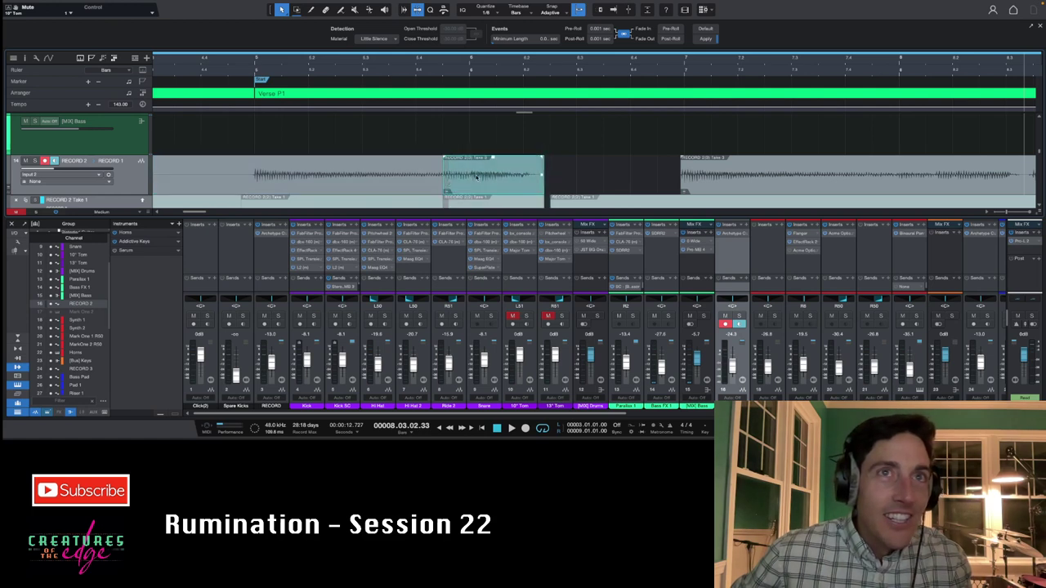
left_click(474, 178)
left_click(426, 176)
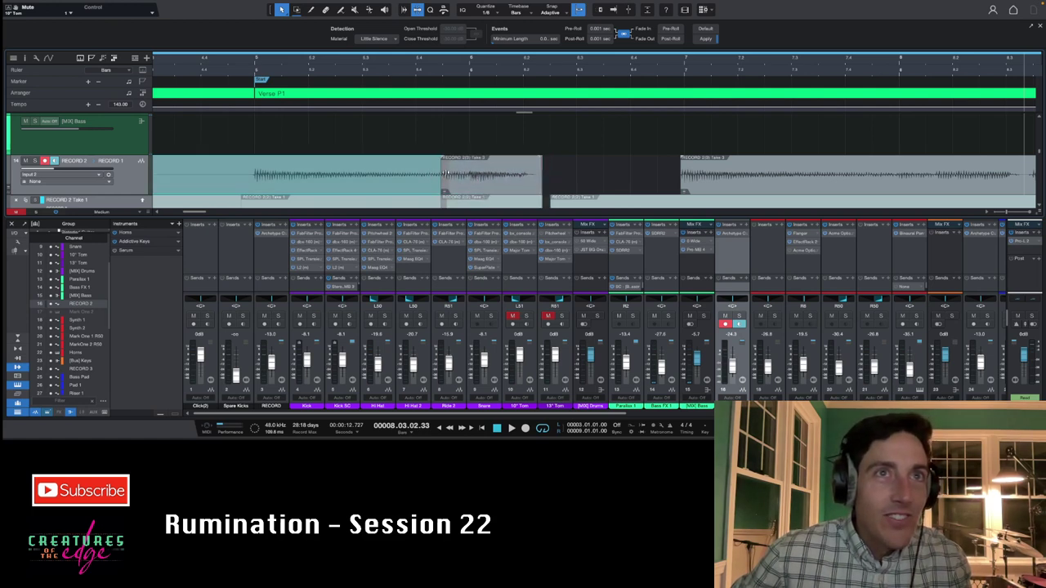
left_click(446, 175)
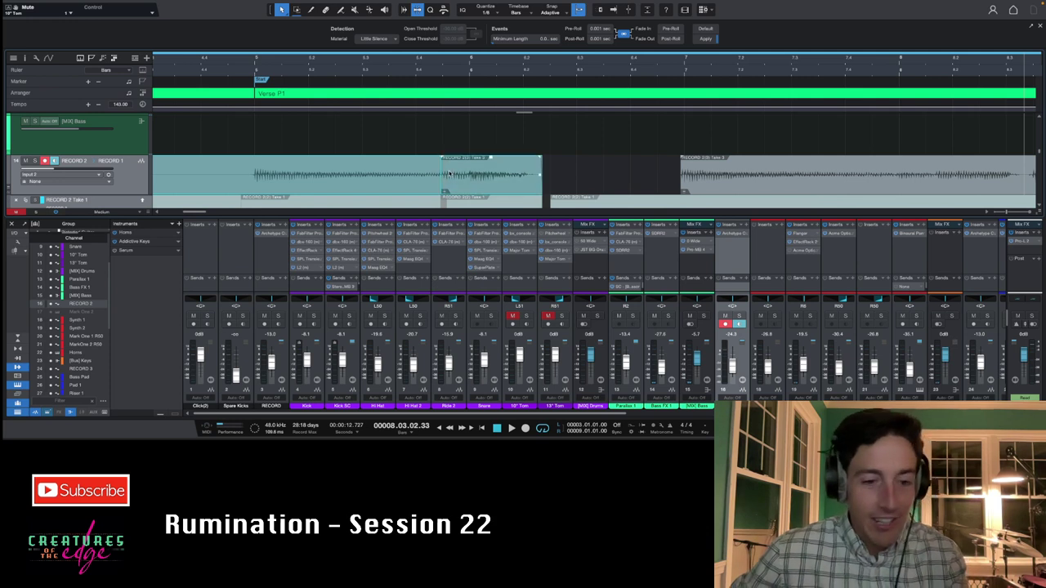
Place the playhead at bar 7 and adjust the RECORD 2 clip starting there to line up with it.
left_click(683, 57)
left_click(697, 180)
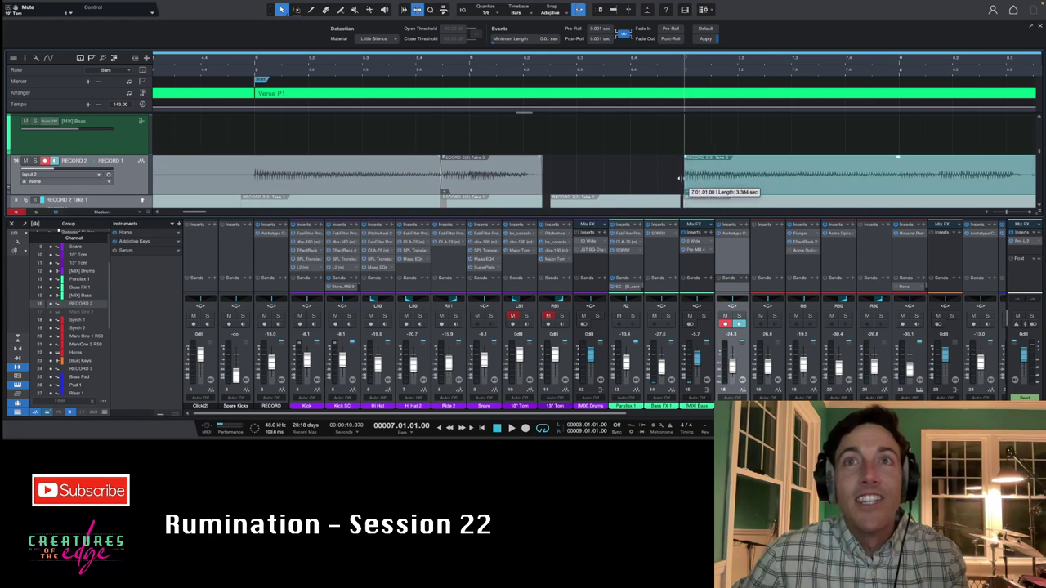
scroll(768, 175, "right", 2)
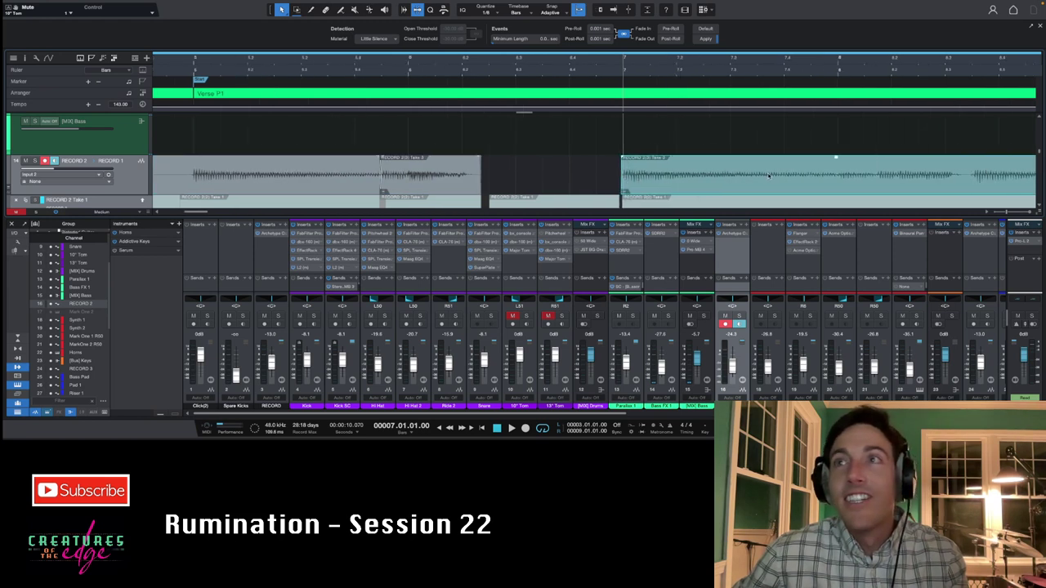
left_click(837, 175, "shift")
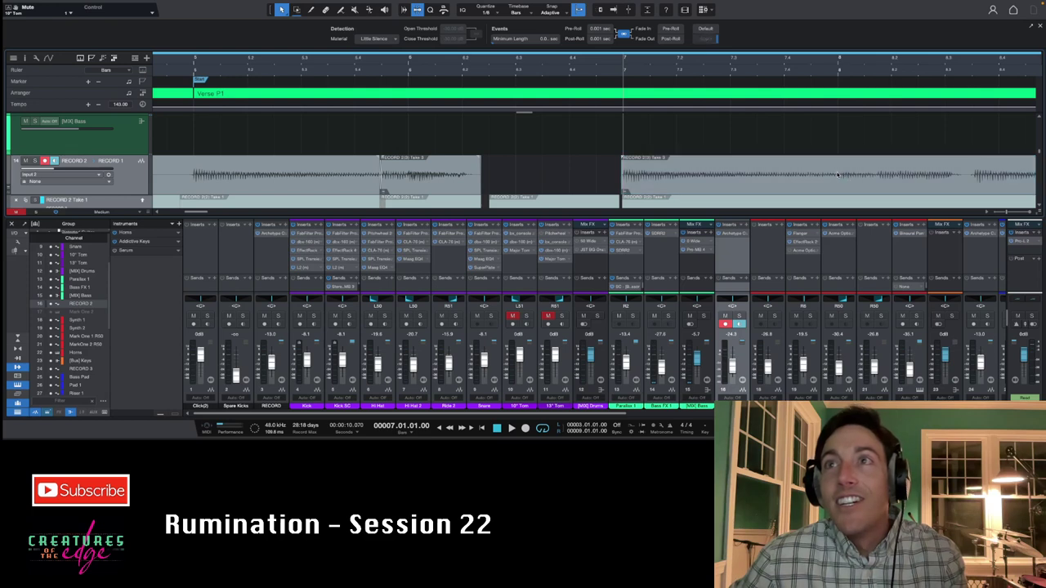
Split the bar 7 clip at its last note before bar 9 and move the split-off piece slightly earlier.
left_click(879, 175)
scroll(899, 180, "right", 4)
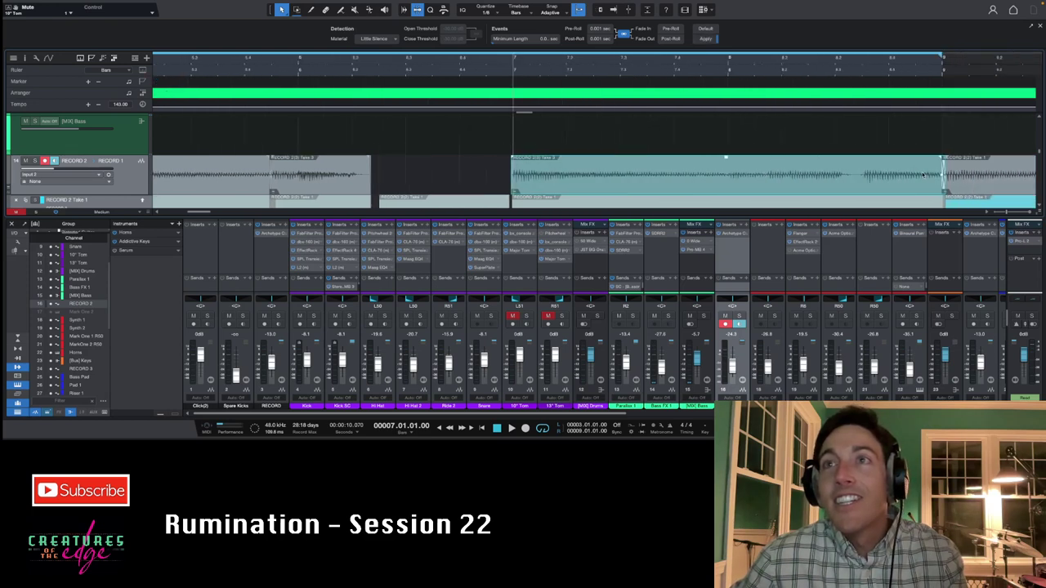
key("3")
left_click(852, 175)
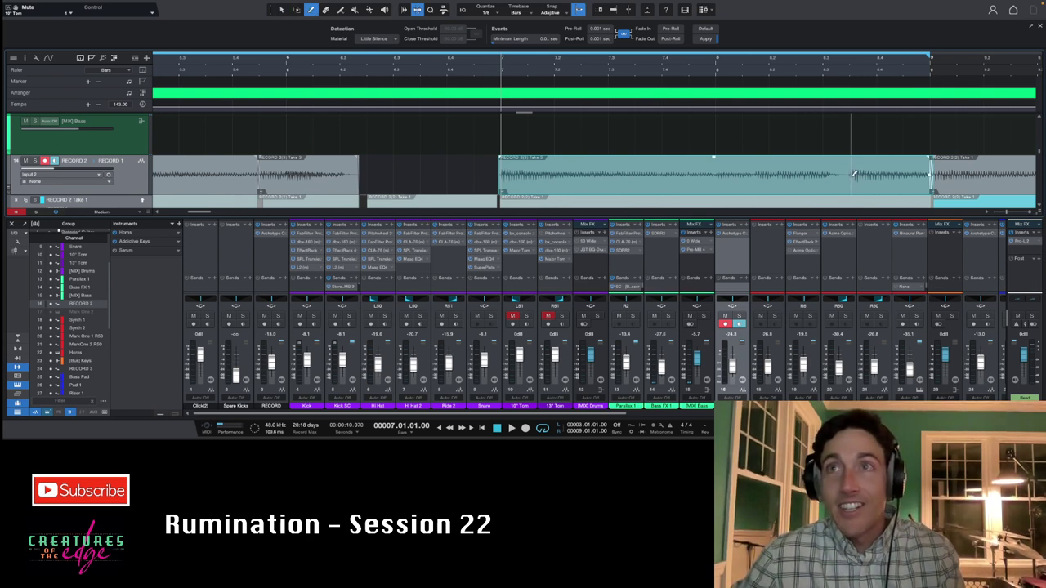
key("1")
left_click(854, 177)
left_click_drag(854, 178, 870, 167)
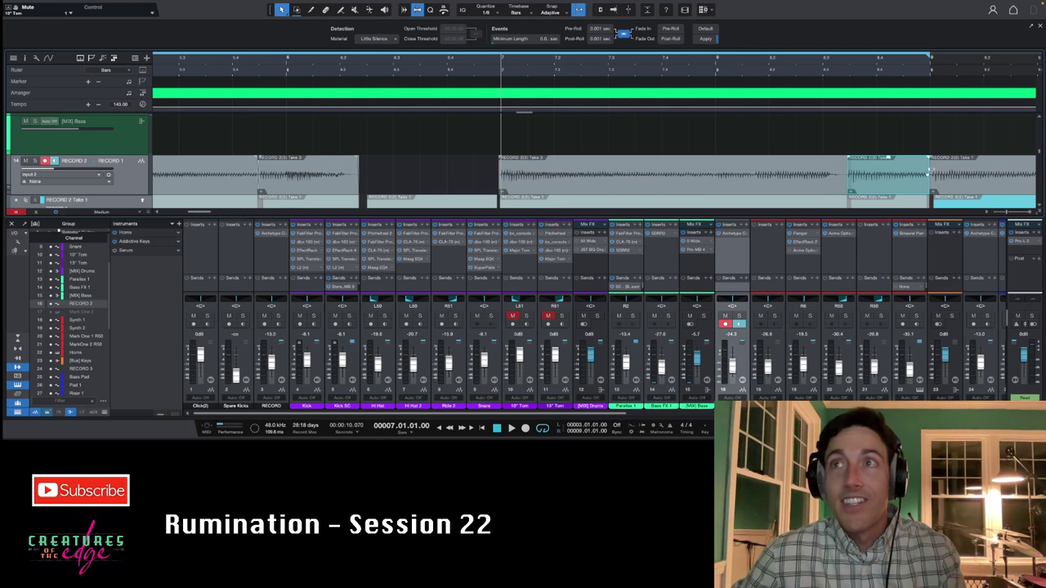
left_click(832, 171)
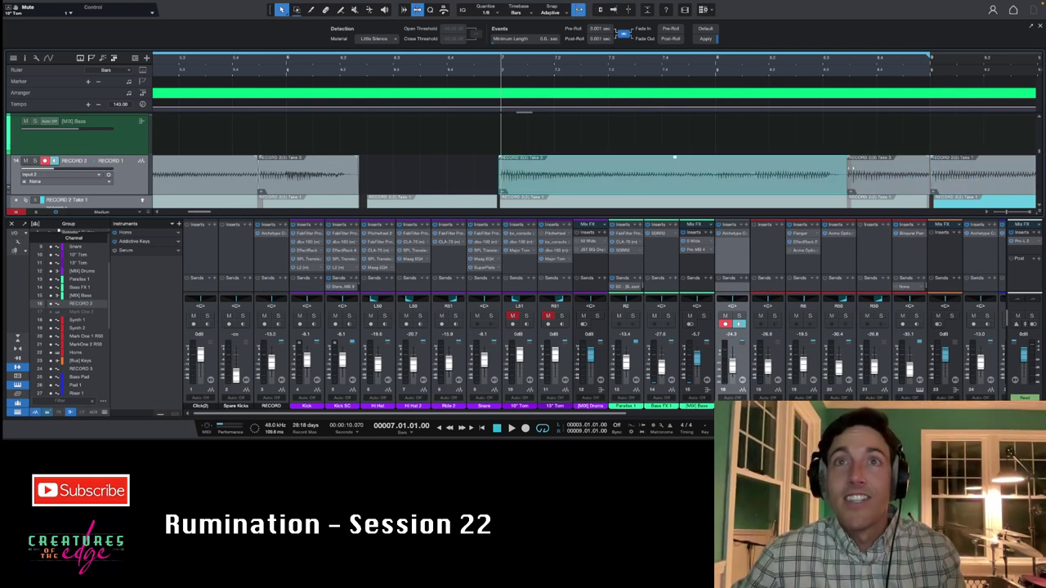
Play back the edited RECORD 2 passage from bar 7 to check the timing.
key("space")
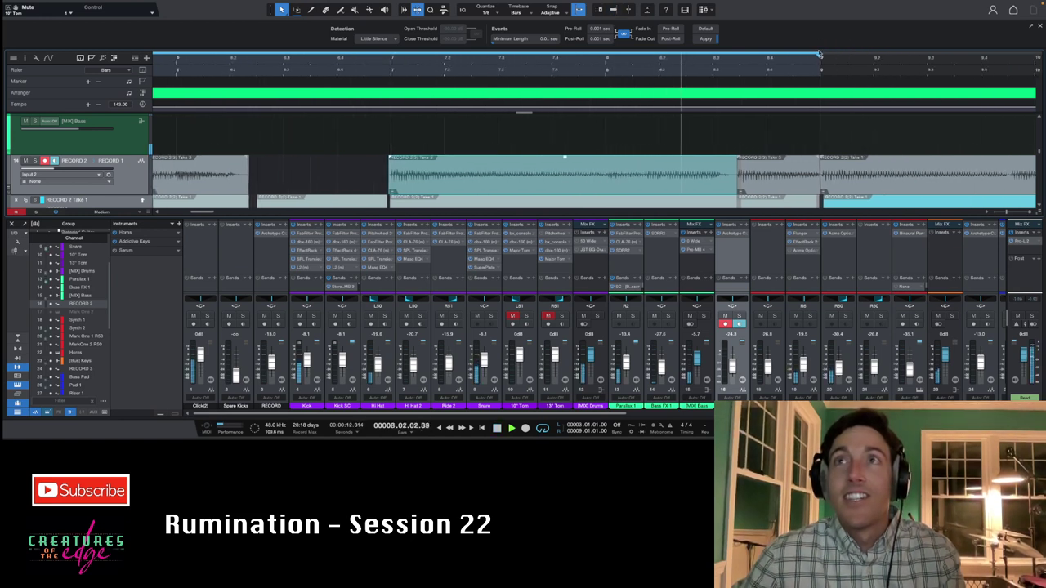
key("f")
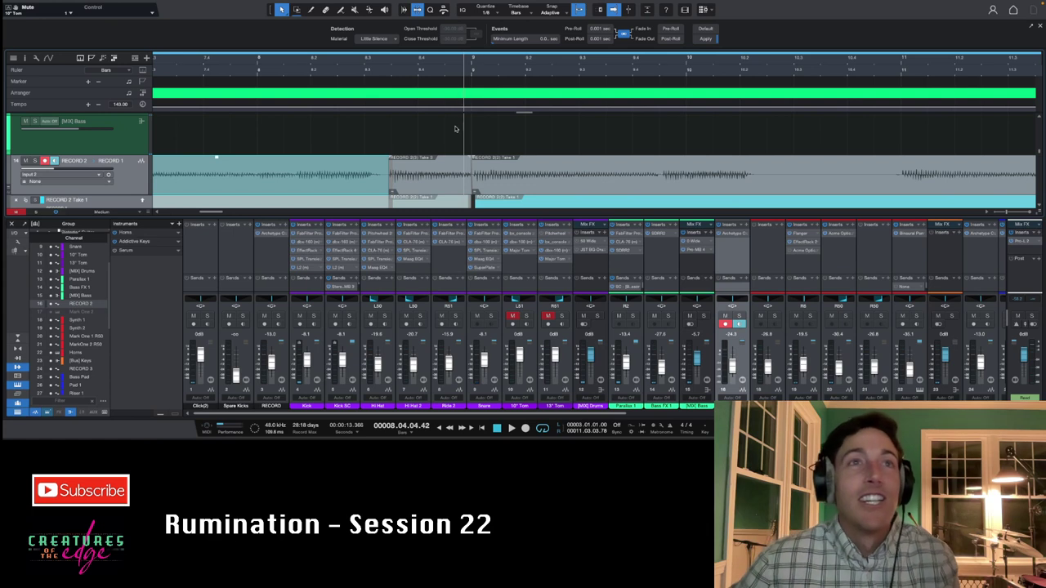
scroll(397, 136, "left", 1)
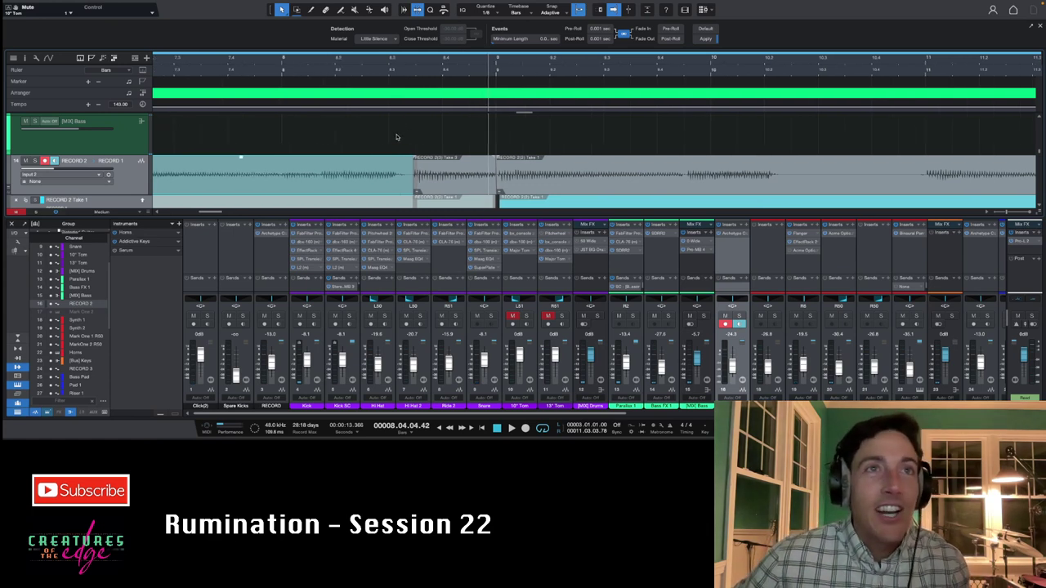
scroll(449, 129, "left", 10)
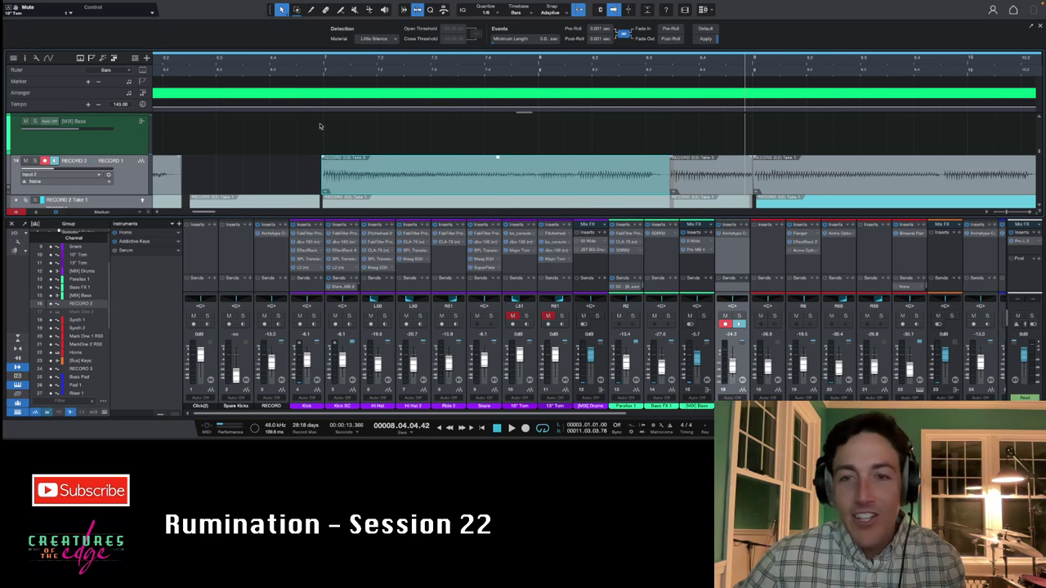
Crossfade the two adjoining clips between bars 7 and 9, and move the clip starting at bar 9 slightly earlier.
scroll(325, 123, "down", 3)
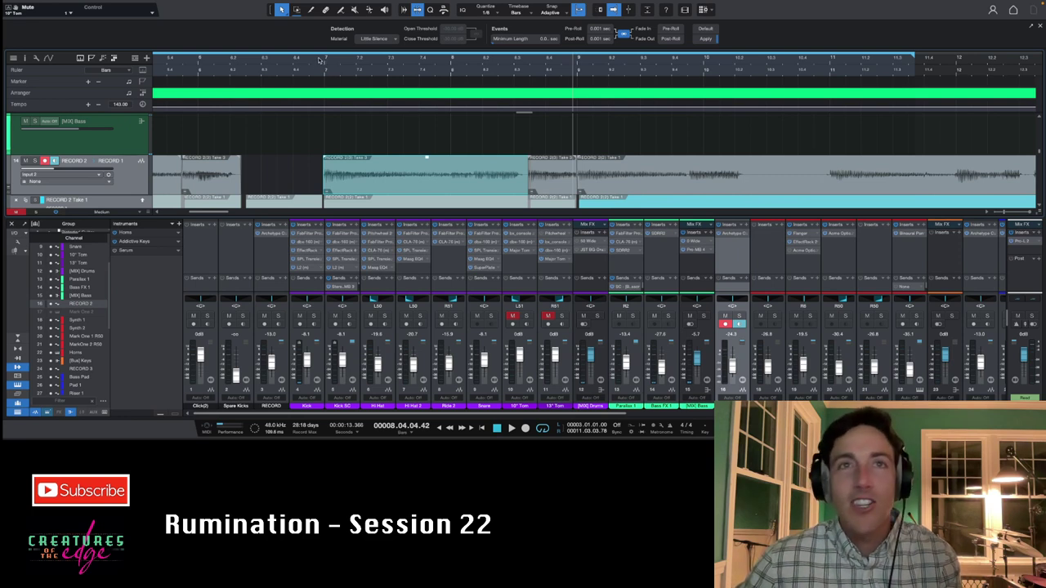
left_click(540, 176, "shift")
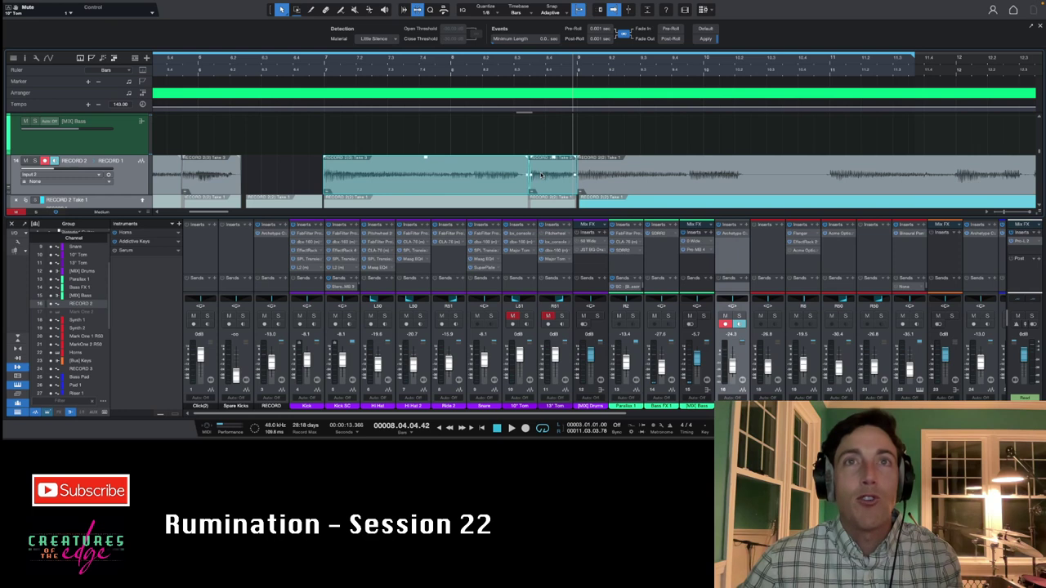
left_click(602, 162)
scroll(588, 172, "up", 3)
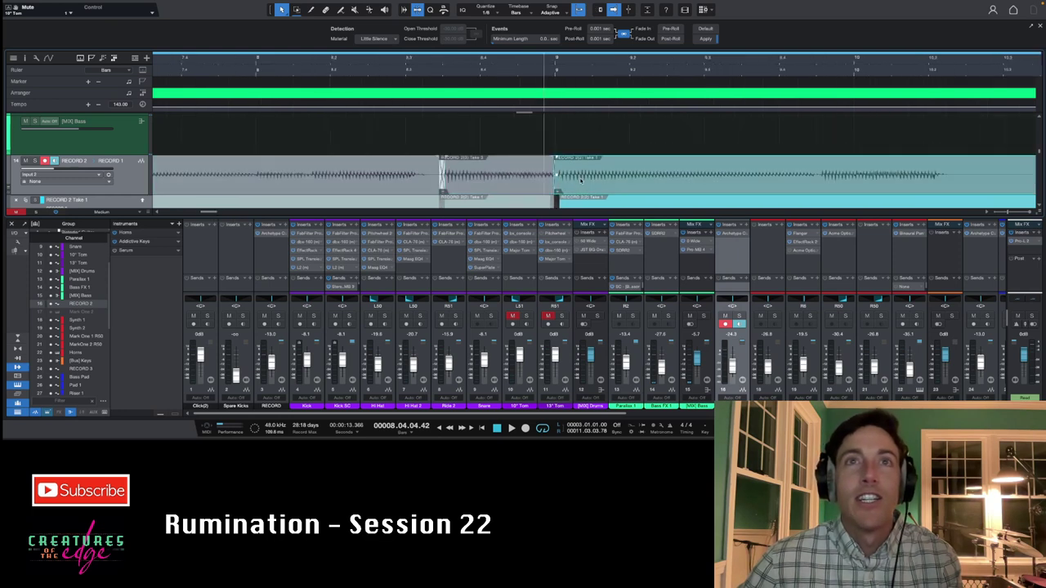
left_click_drag(601, 176, 597, 175)
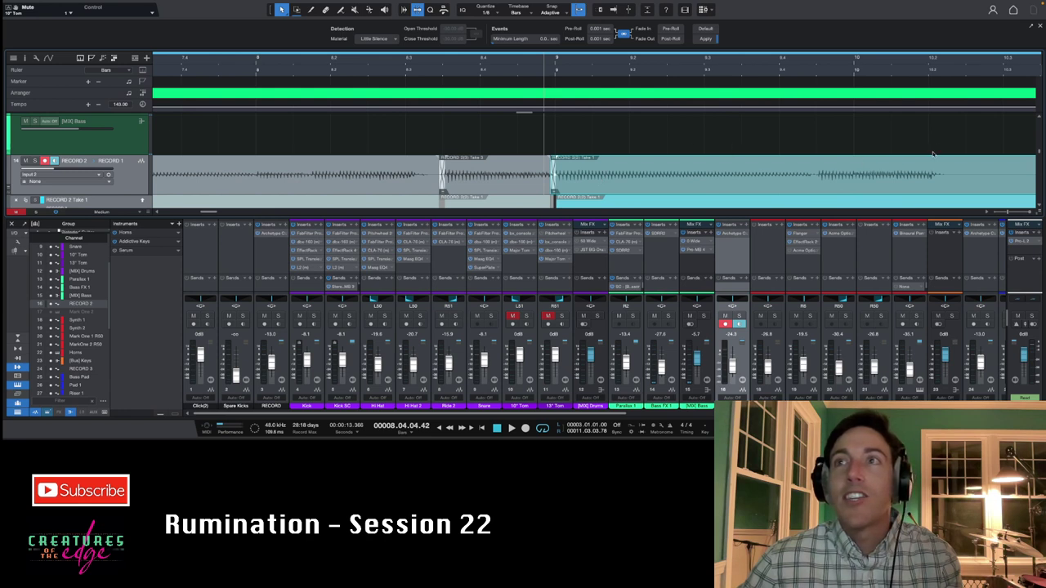
Split the long RECORD 2 clip after the last note past bar 14 and just before bar 15, and delete the silent piece between.
scroll(932, 153, "right", 5)
scroll(772, 162, "right", 3)
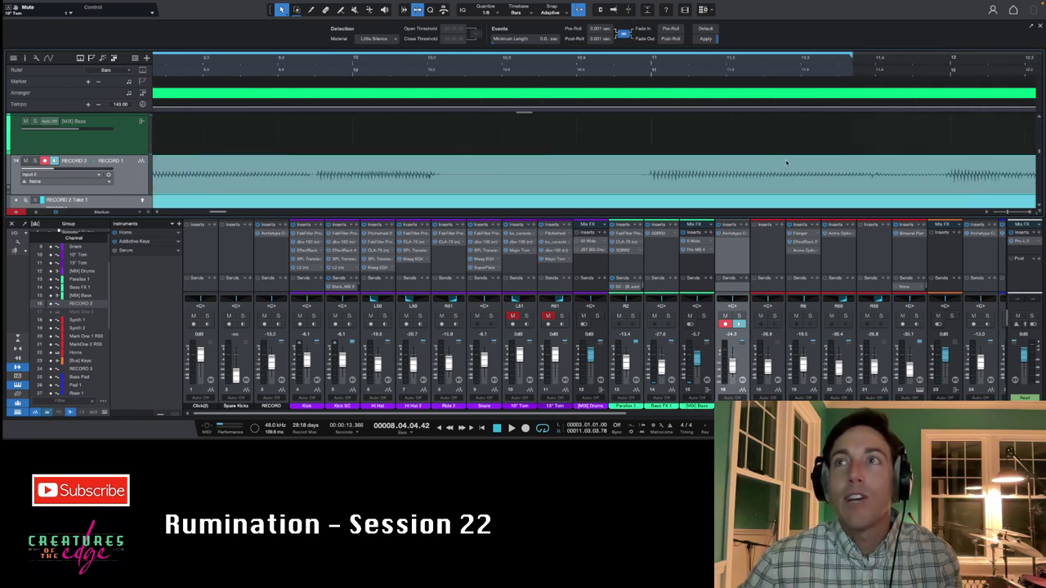
scroll(912, 160, "right", 2)
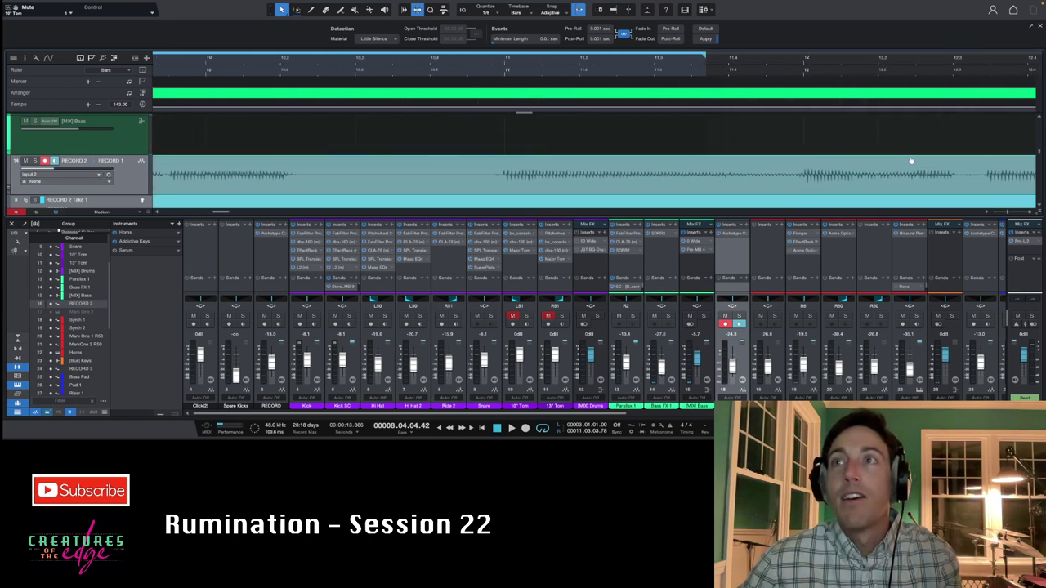
scroll(910, 161, "right", 1)
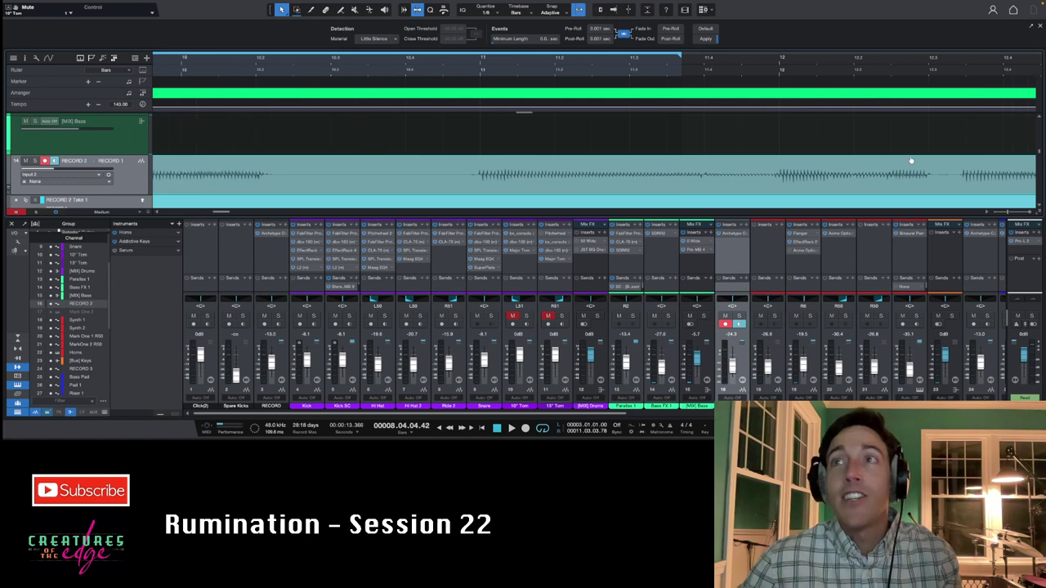
scroll(911, 161, "right", 5)
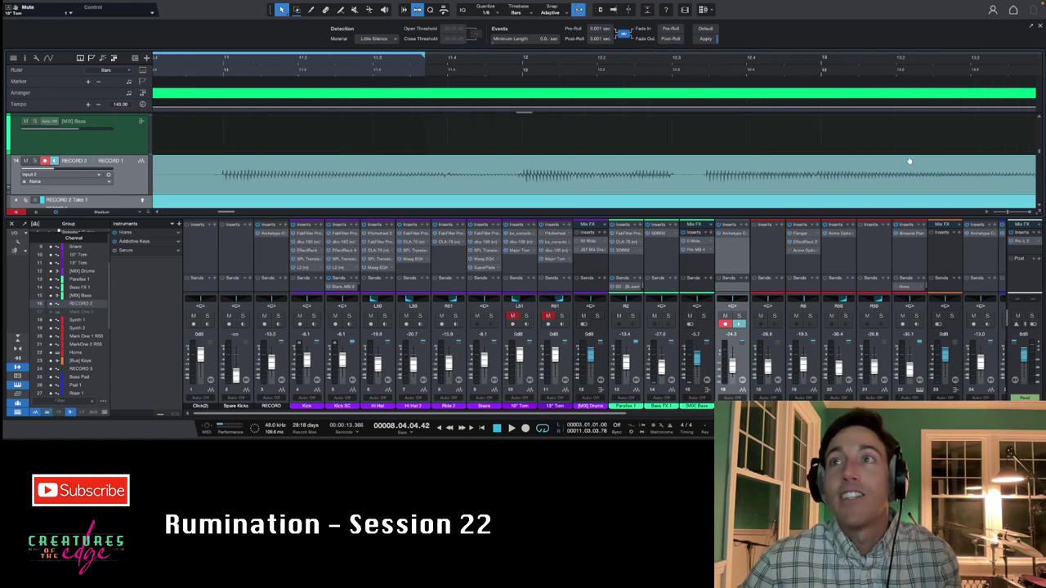
scroll(910, 161, "right", 5)
scroll(910, 161, "right", 4)
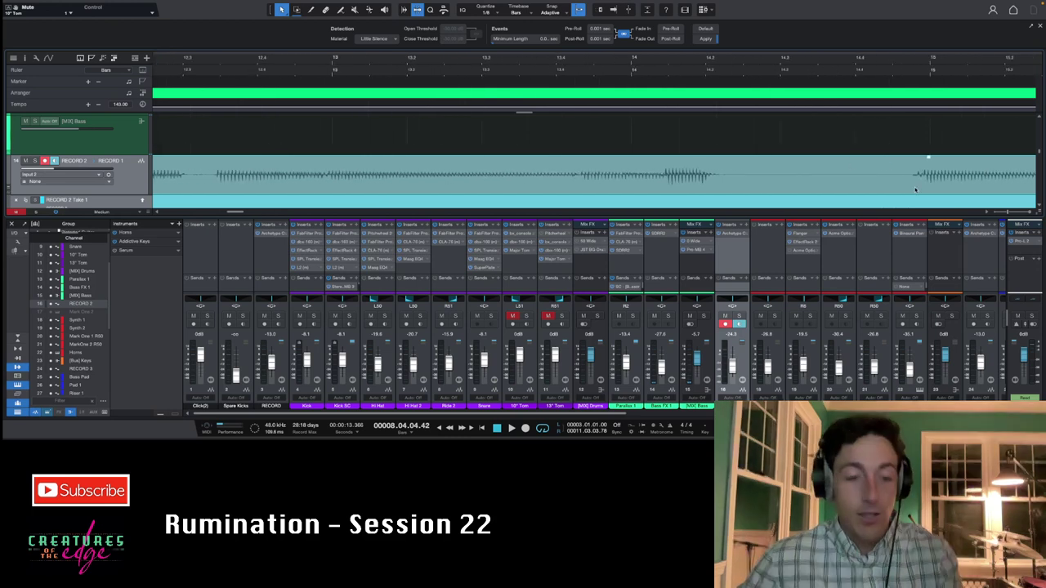
key("3")
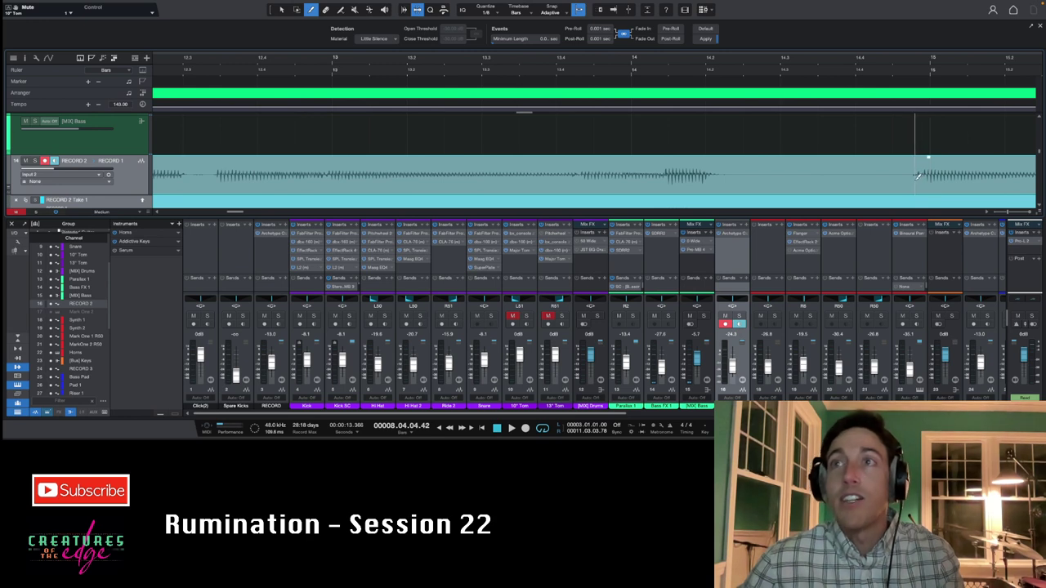
left_click(916, 174)
left_click(729, 172)
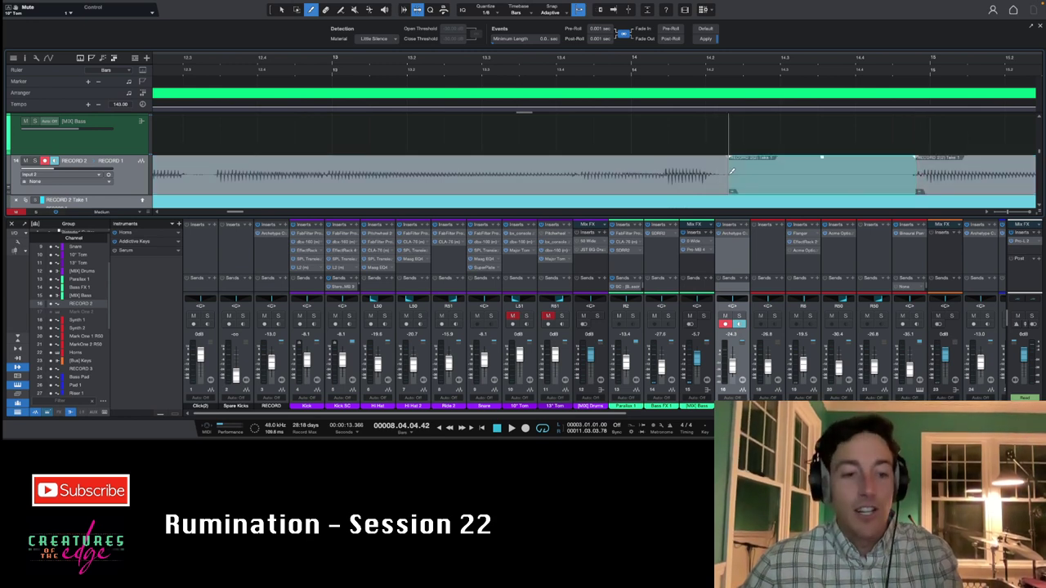
right_click(733, 170)
left_click(759, 166)
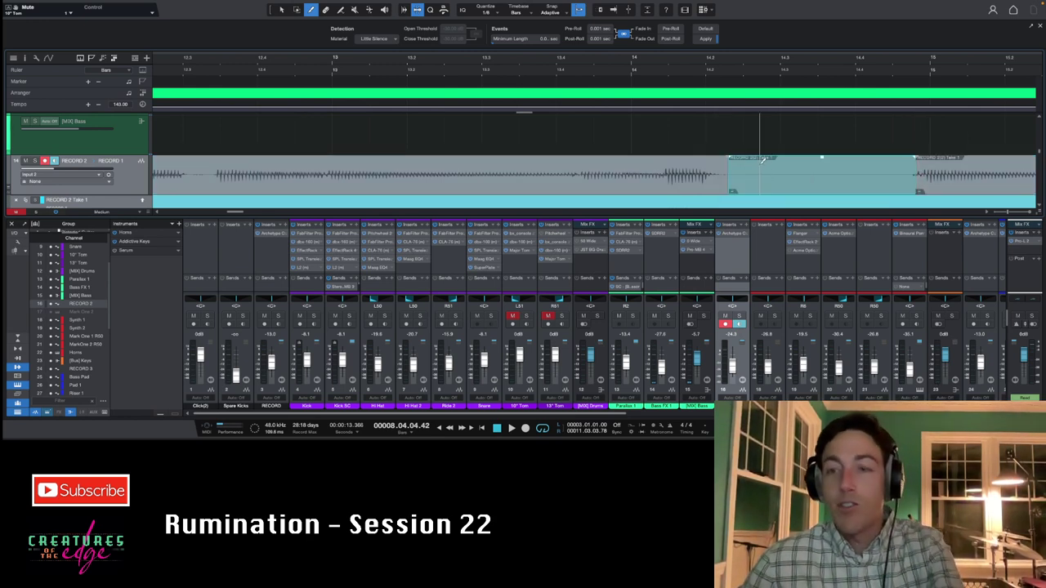
left_click(762, 161)
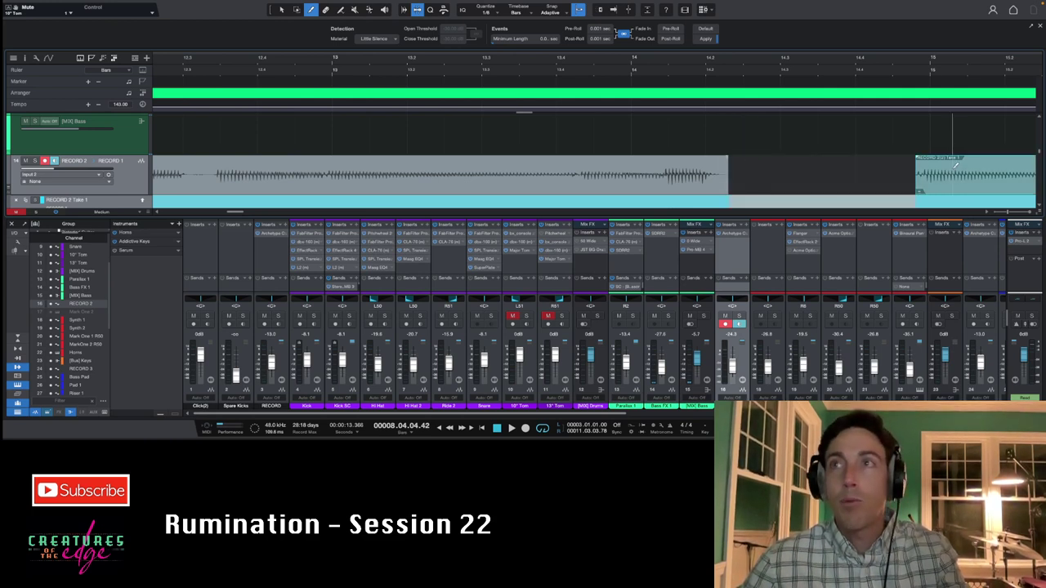
Move the clip that starts just before bar 15 slightly later to tighten its timing against the grid.
key("1")
left_click_drag(926, 178, 955, 175)
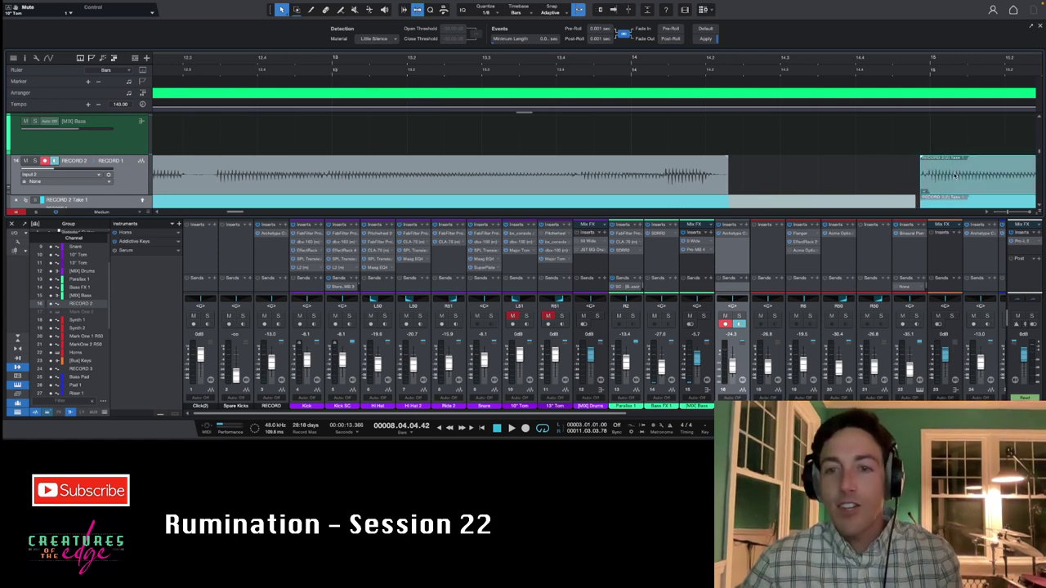
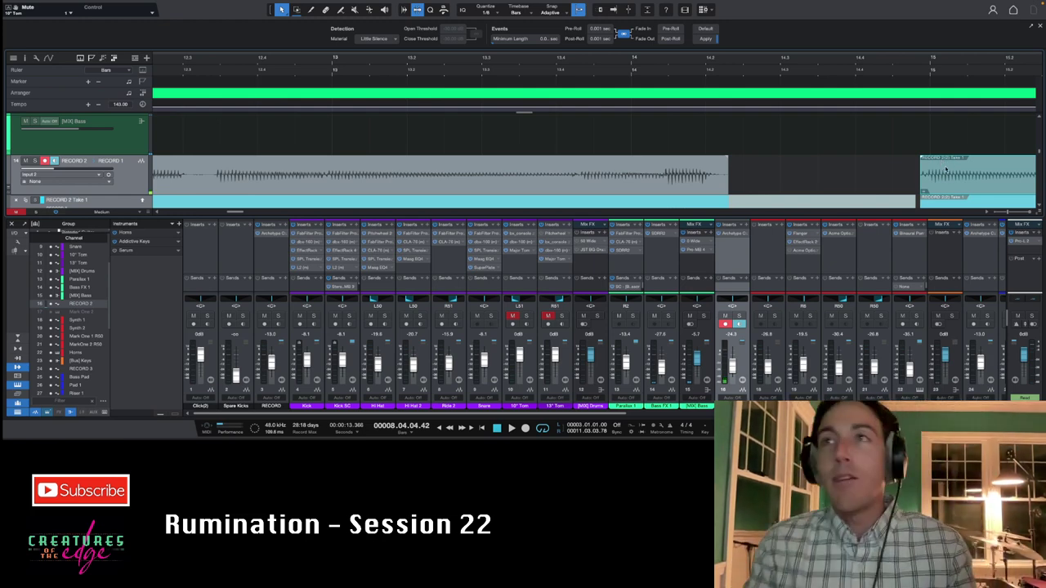
Split the RECORD 2 clip that starts near bar 15 on both sides of the gap after beat 16.3, and delete the silent piece.
scroll(946, 169, "down", 3)
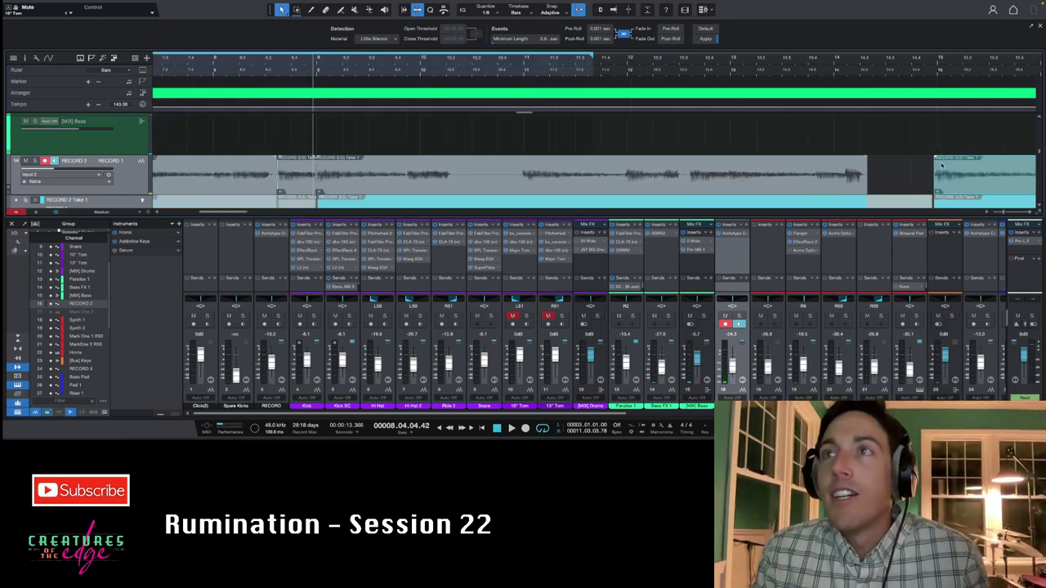
scroll(942, 167, "right", 4)
scroll(876, 167, "up", 2)
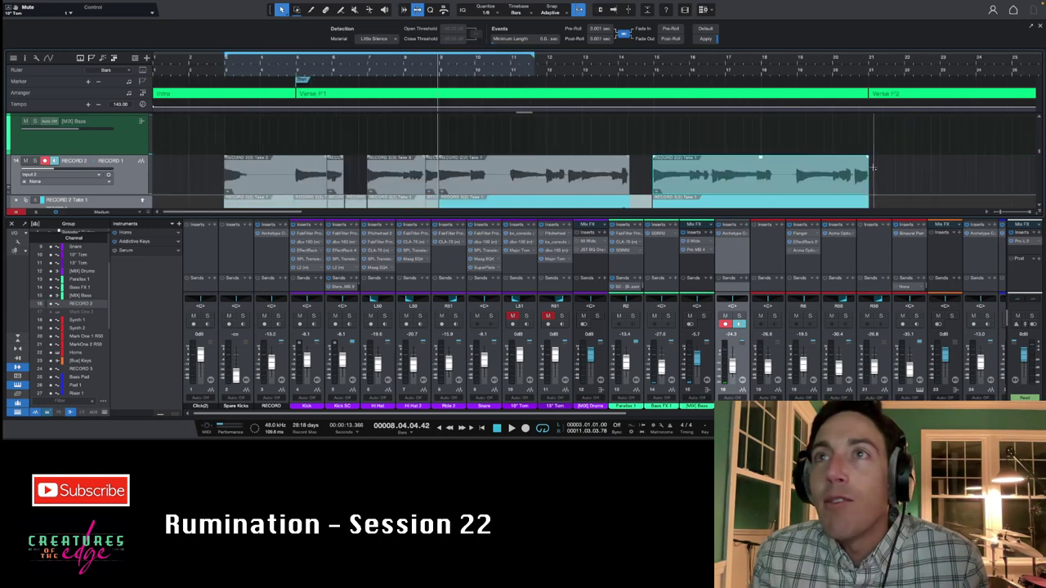
scroll(817, 170, "right", 5)
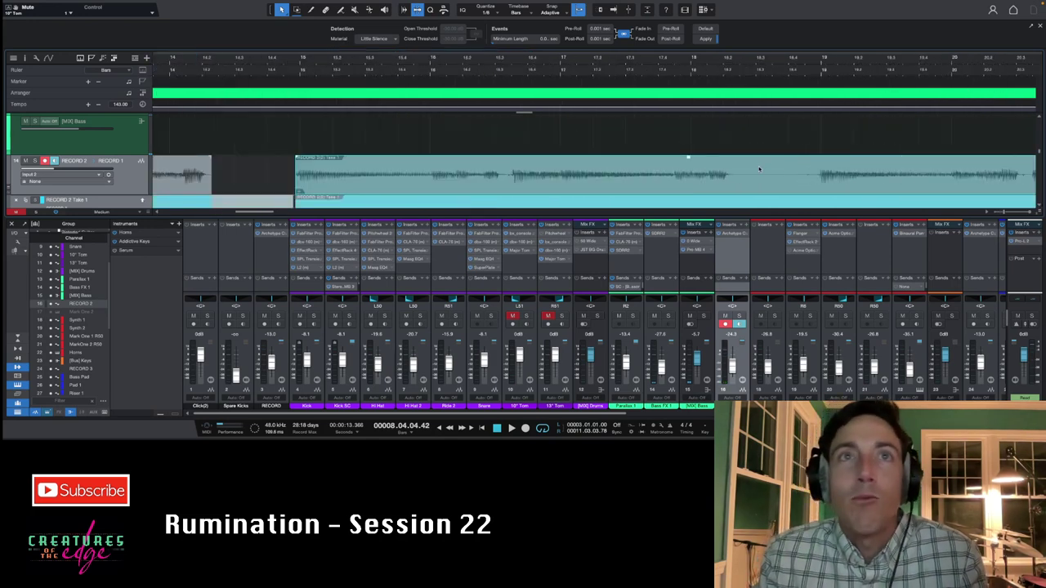
scroll(416, 173, "up", 2)
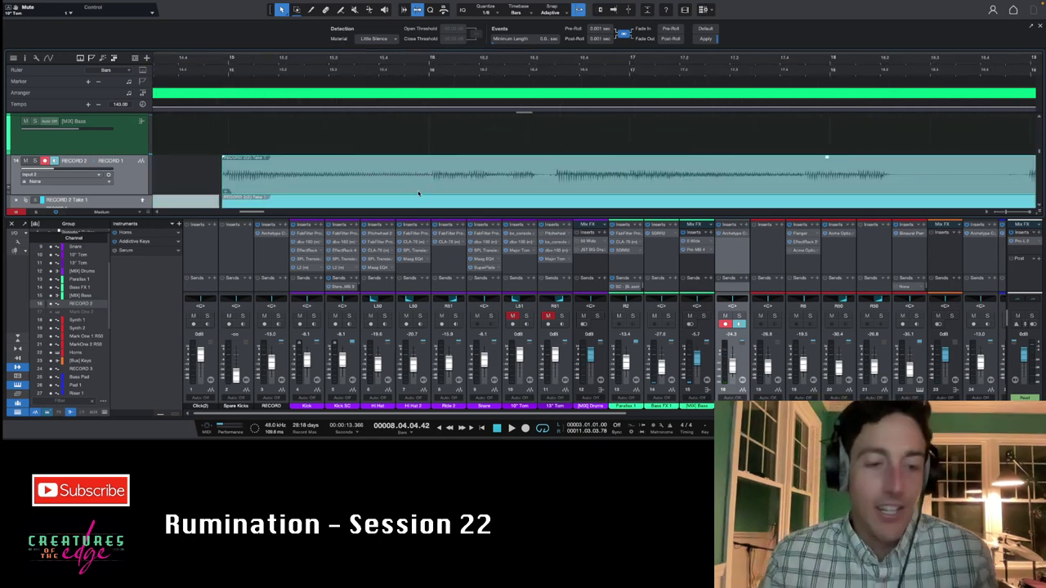
key("3")
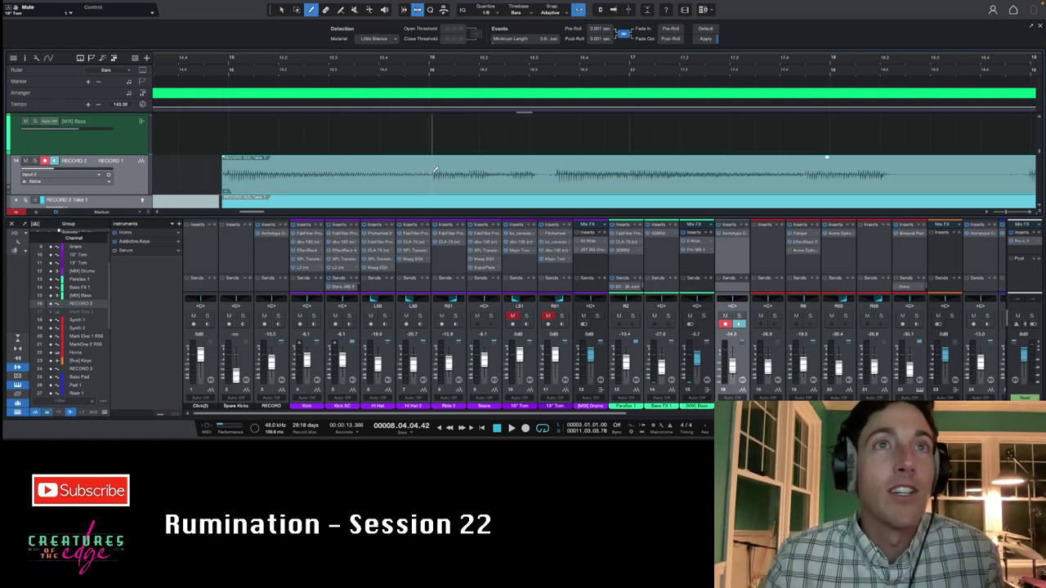
left_click(557, 171)
left_click(538, 173)
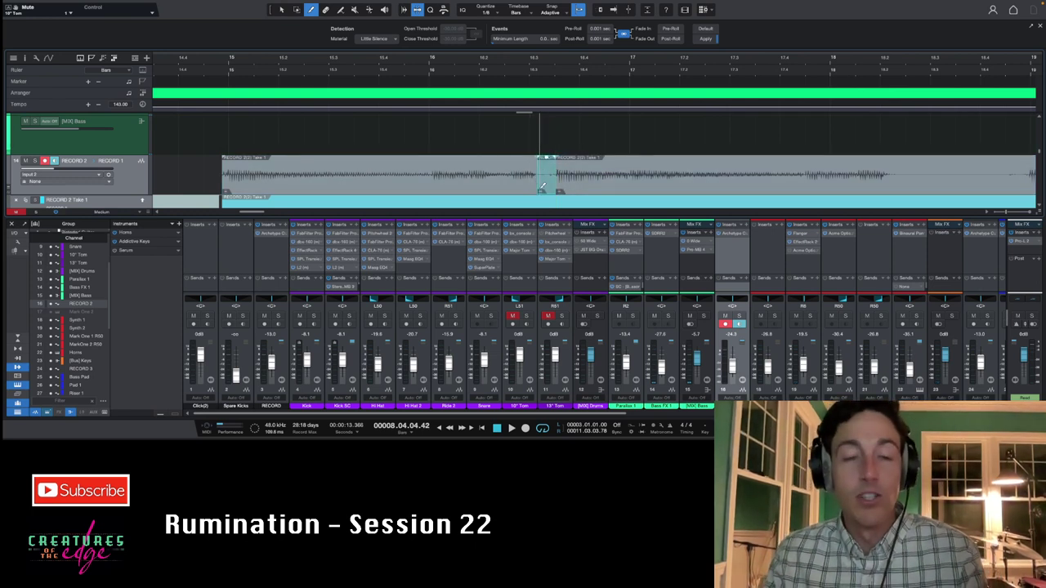
key("1")
key("Delete")
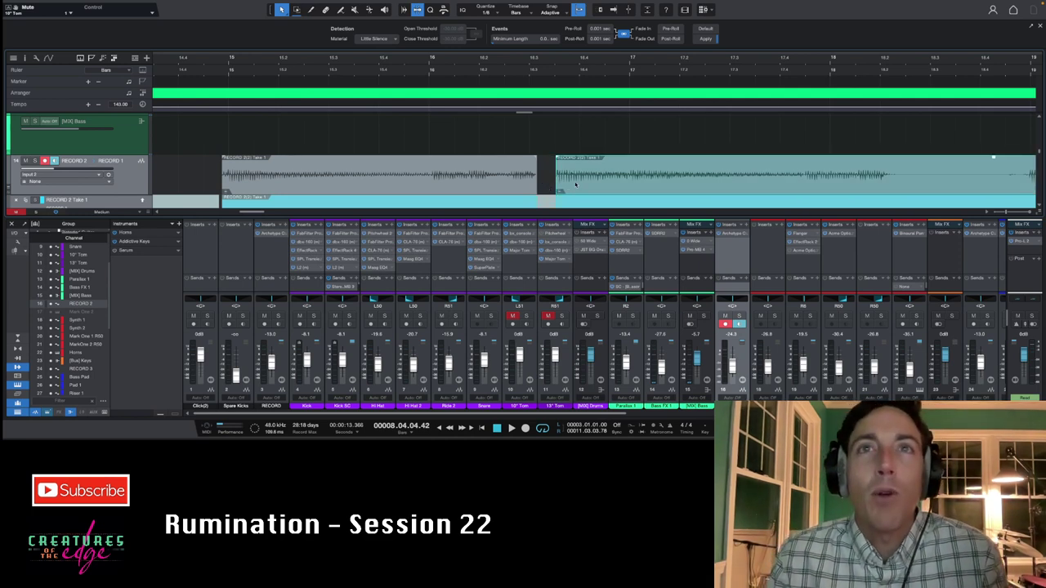
Time-stretch the clip near bar 15 so its end falls slightly earlier and its start slightly later, close to the bar 15 line.
left_click(470, 173)
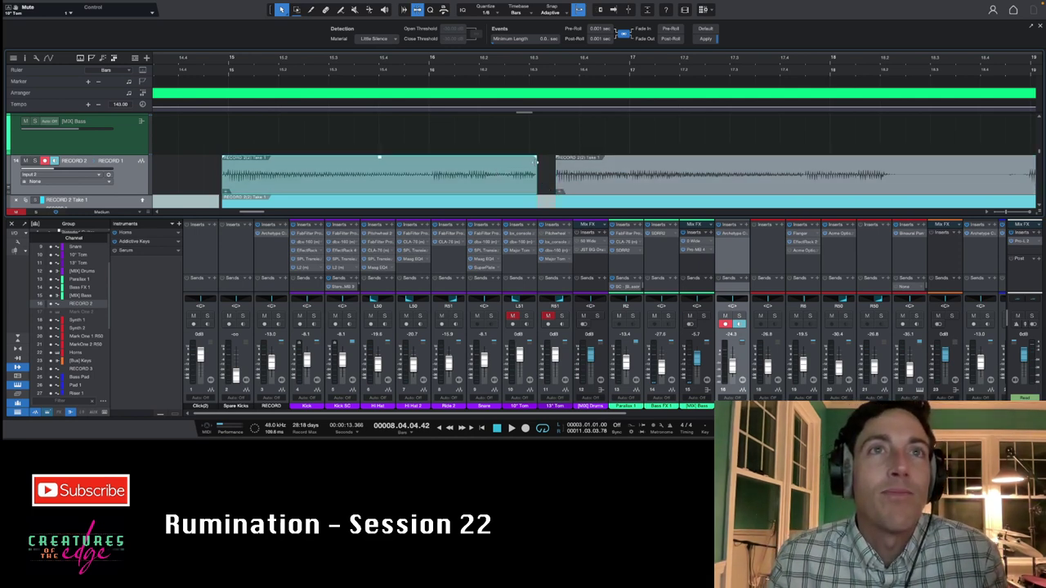
left_click_drag(532, 162, 536, 164)
left_click(546, 172)
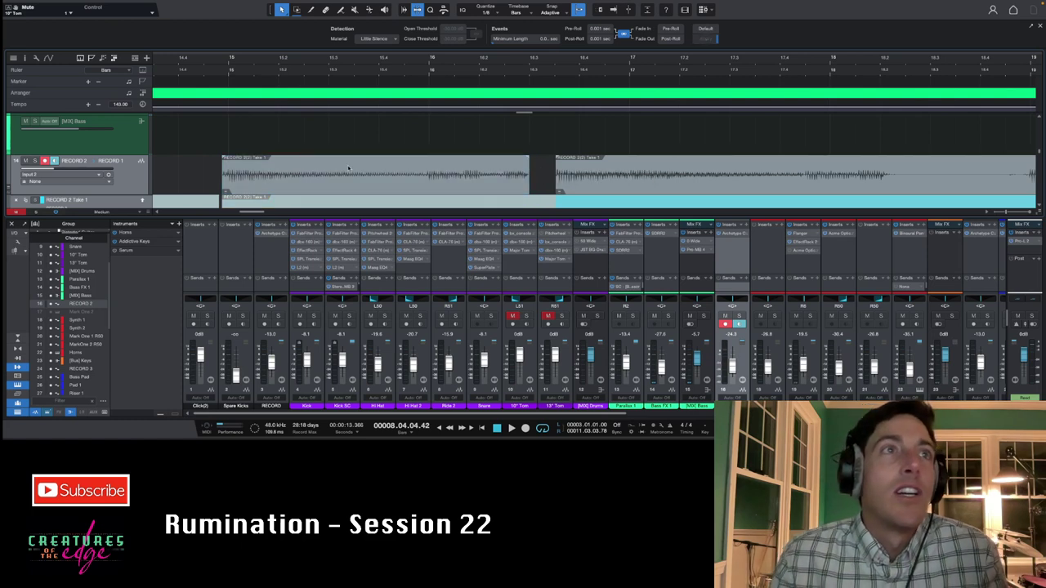
left_click(250, 179)
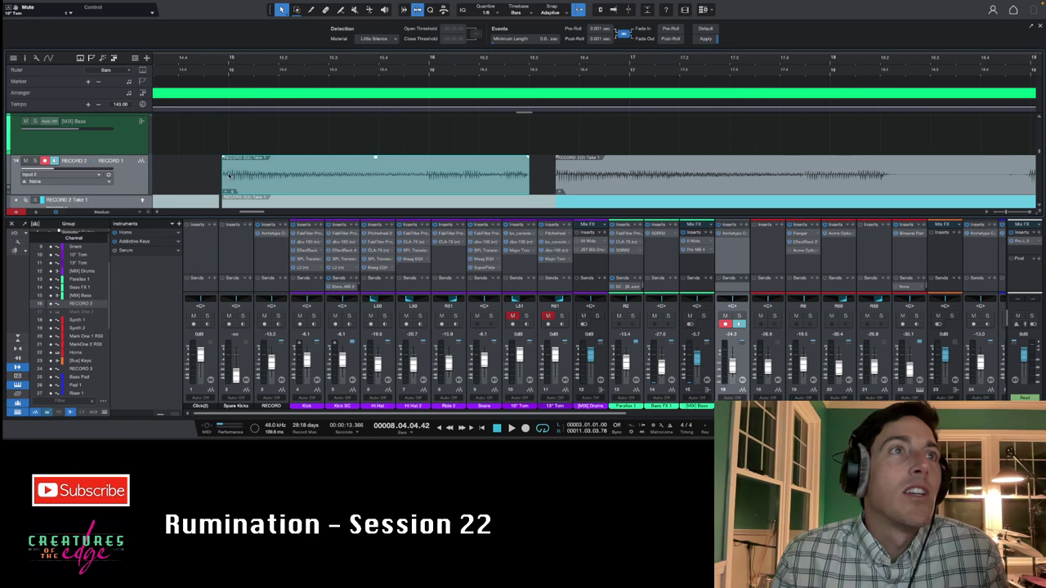
left_click_drag(249, 189, 256, 189)
left_click_drag(535, 166, 536, 170)
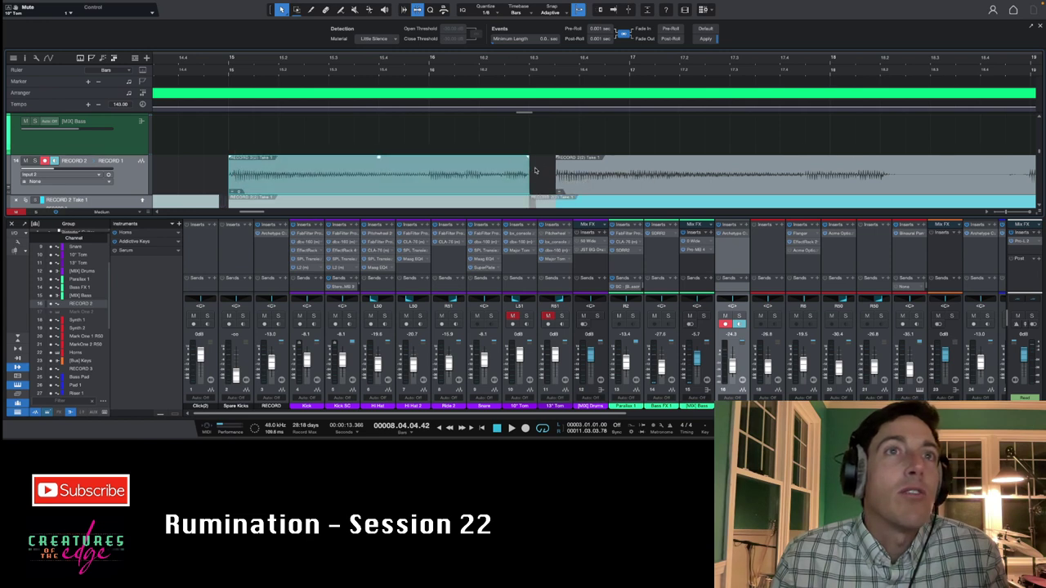
Play back from just before bar 15 with RECORD 2's input monitoring turned off and the track soloed.
left_click(222, 63)
key("space")
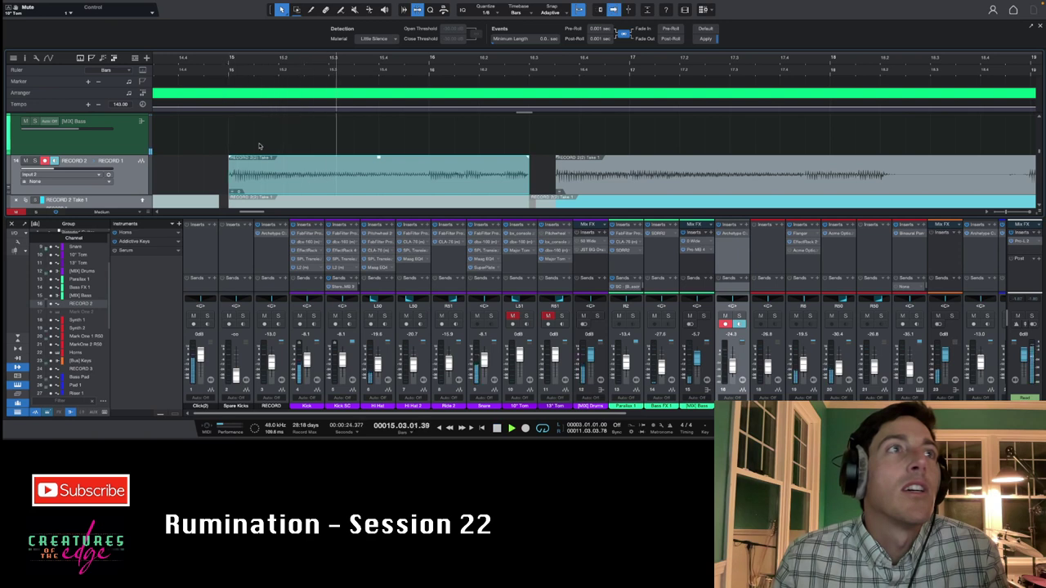
left_click(54, 160)
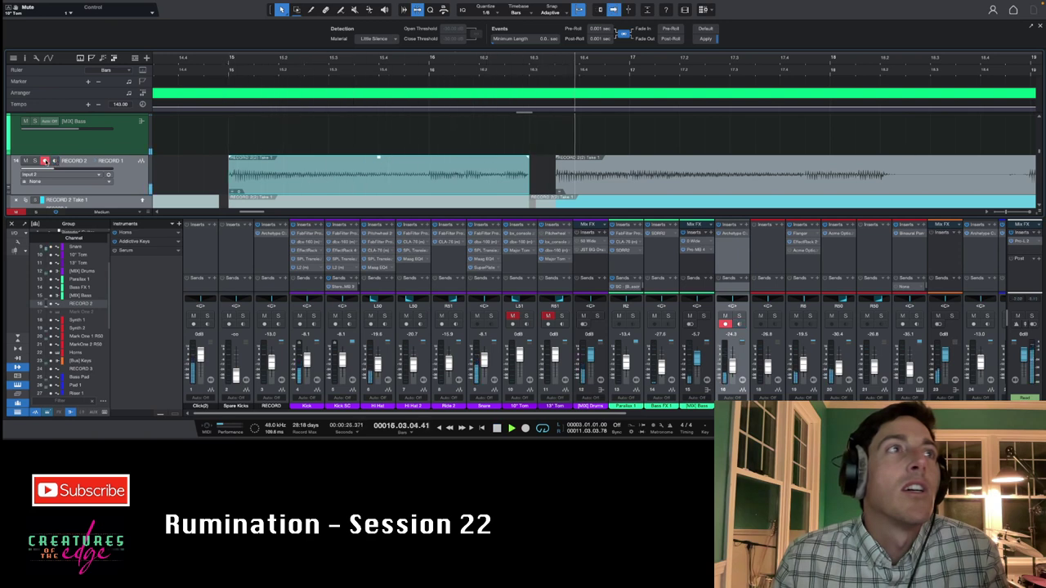
left_click(34, 160)
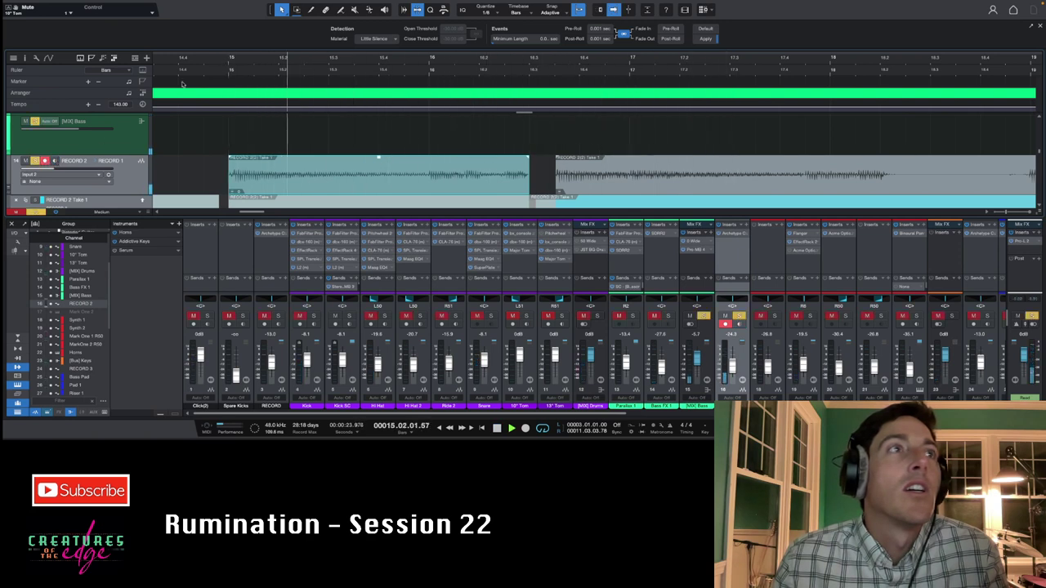
mouse_move(61, 168)
Set the RECORD 2 channel volume to -6.3 dB while replaying the end of Verse 1.
scroll(60, 168, "up", 3)
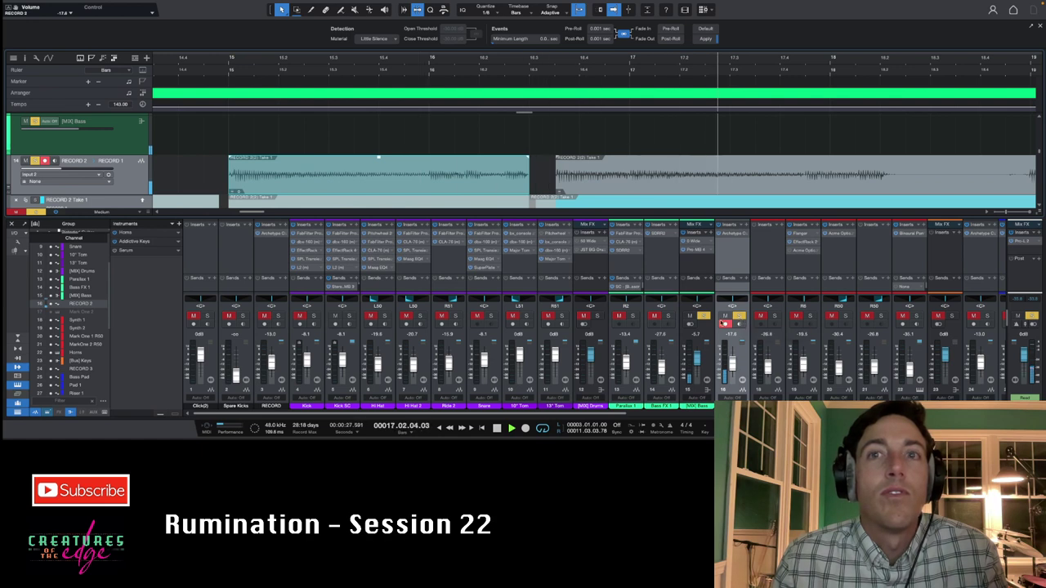
left_click(730, 358, "alt")
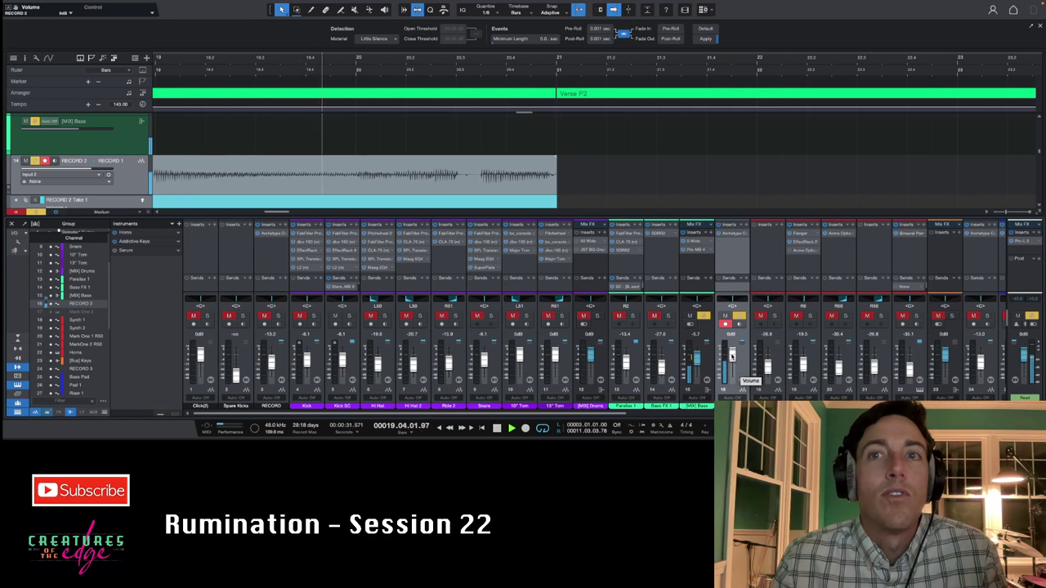
left_click_drag(730, 358, 731, 364)
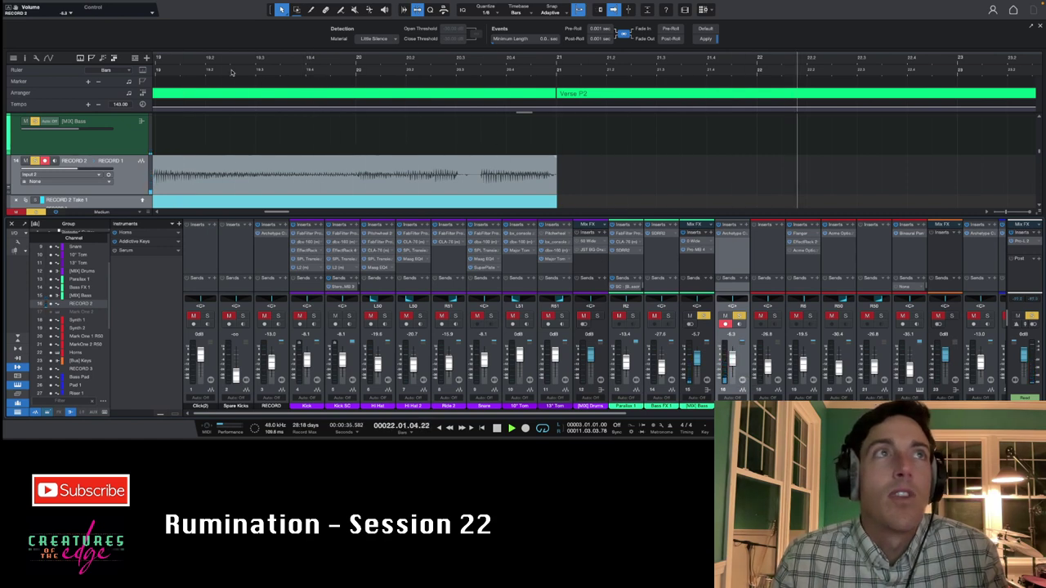
left_click(204, 143)
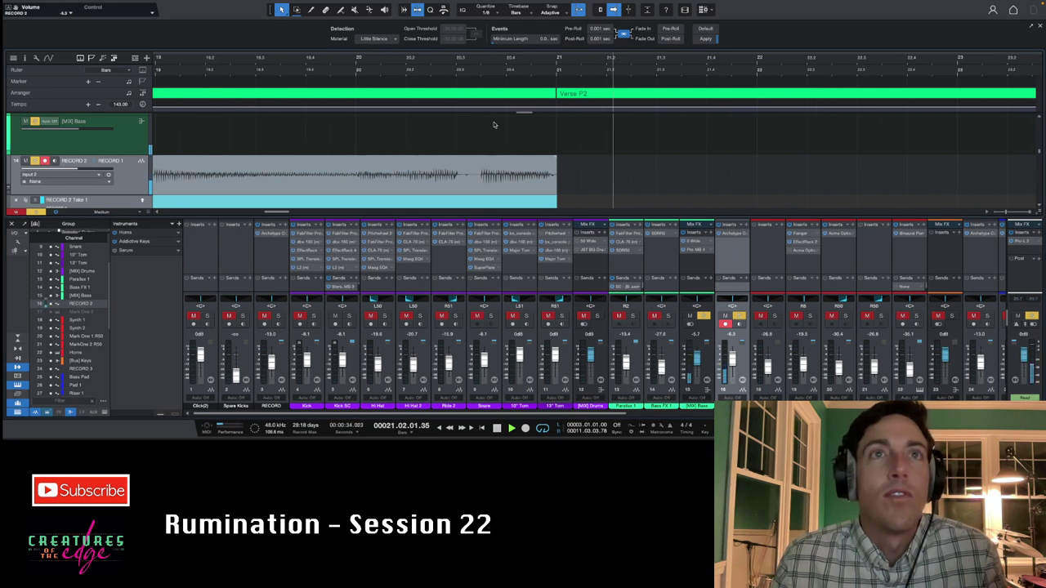
Split the RECORD 2 clip that starts at bar 9 at the note attack just before bar 10.
scroll(483, 192, "down", 5)
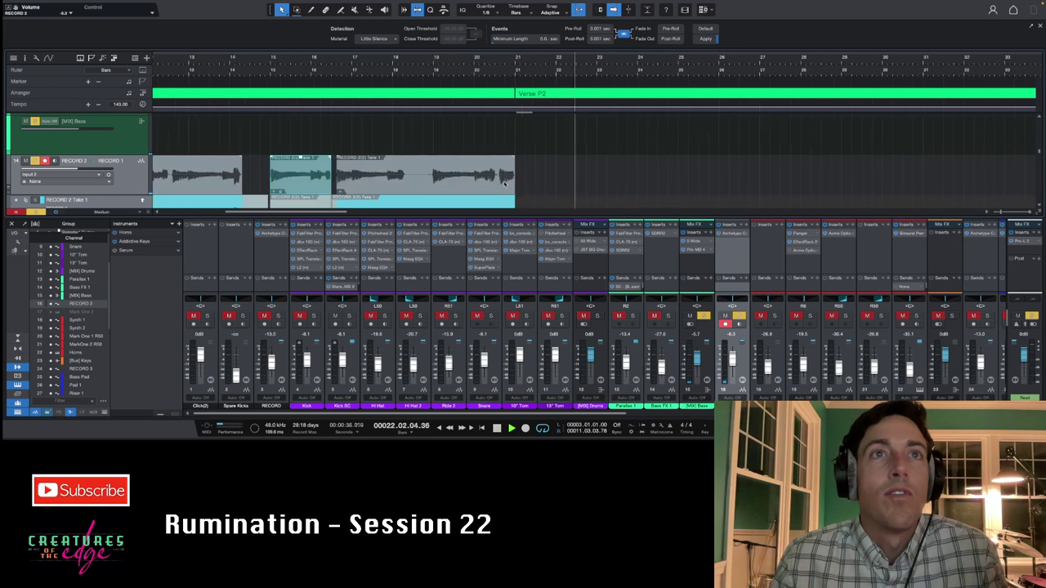
scroll(424, 186, "left", 3)
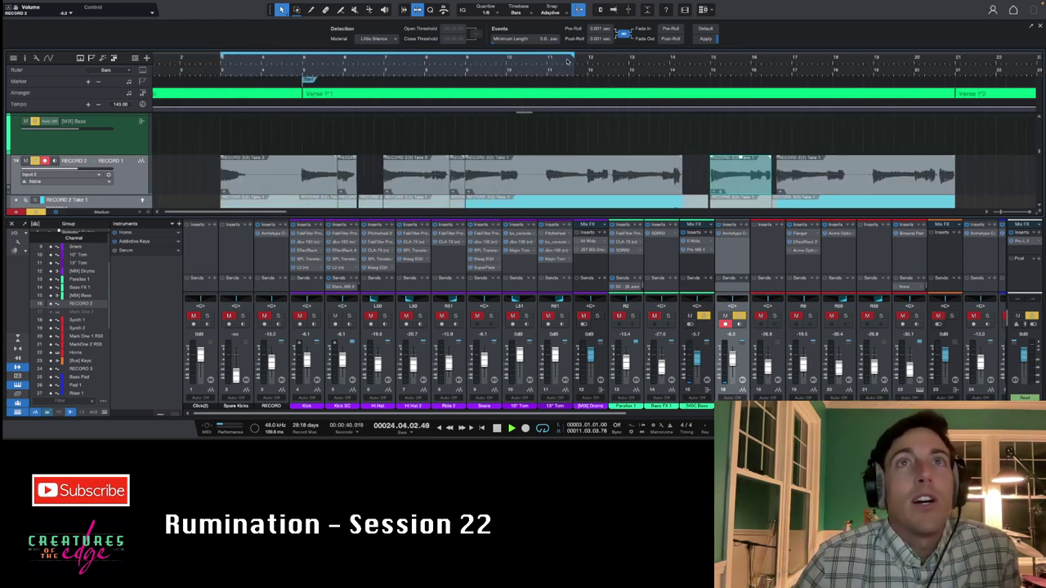
scroll(500, 175, "up", 8)
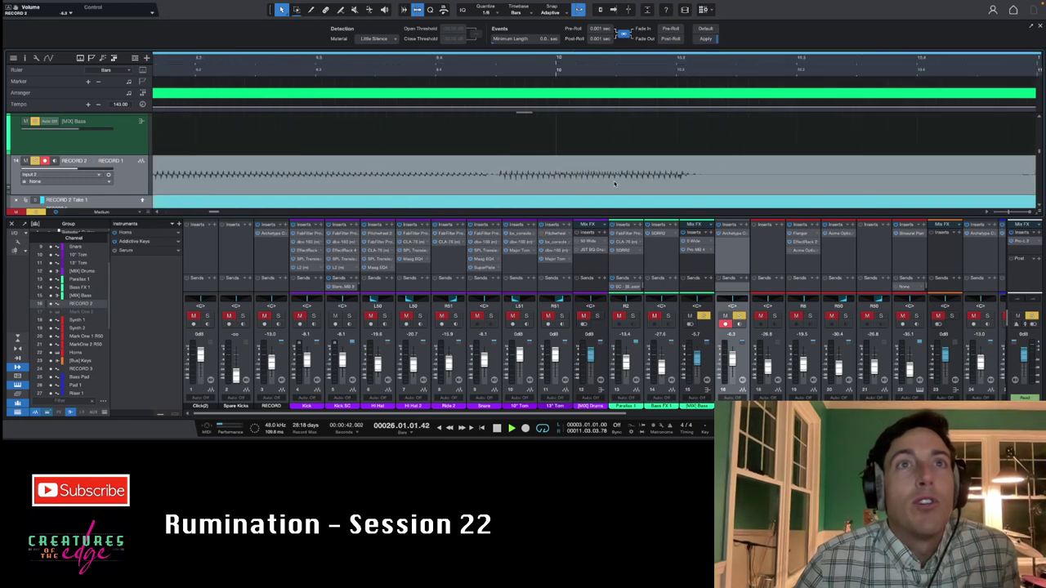
scroll(502, 176, "down", 3)
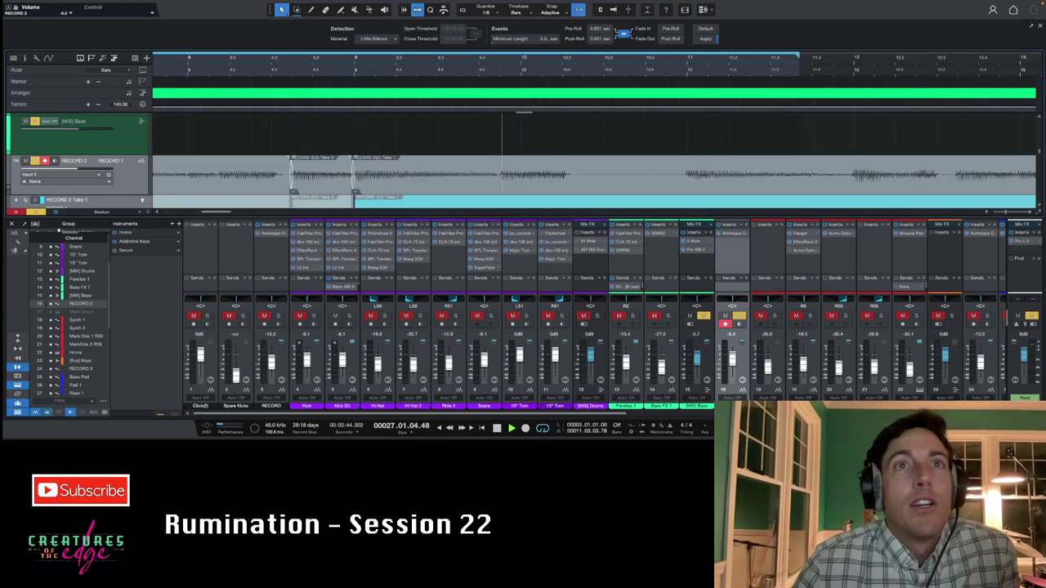
left_click(502, 177)
key("3")
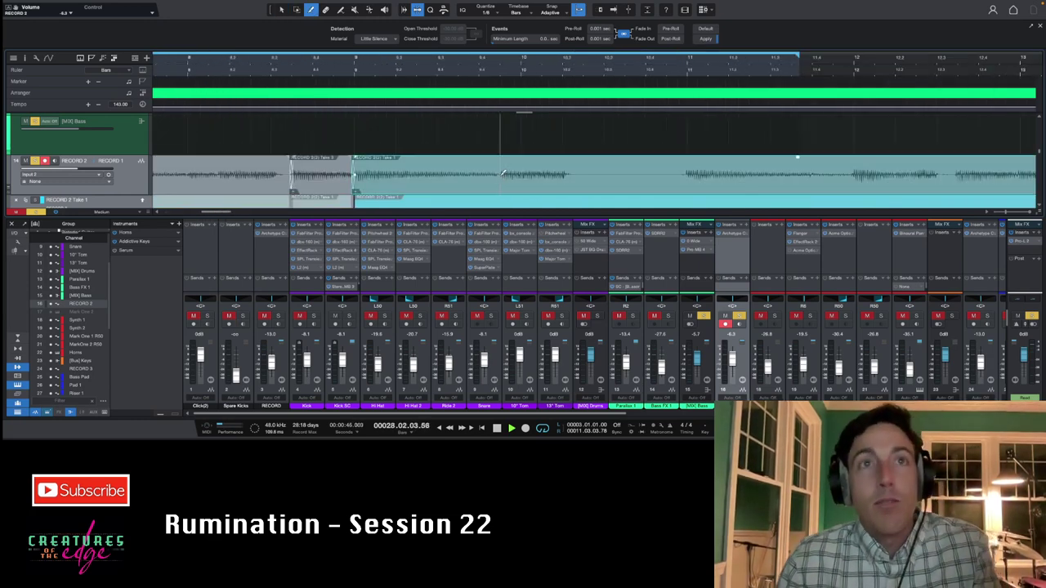
left_click(501, 175)
key("1")
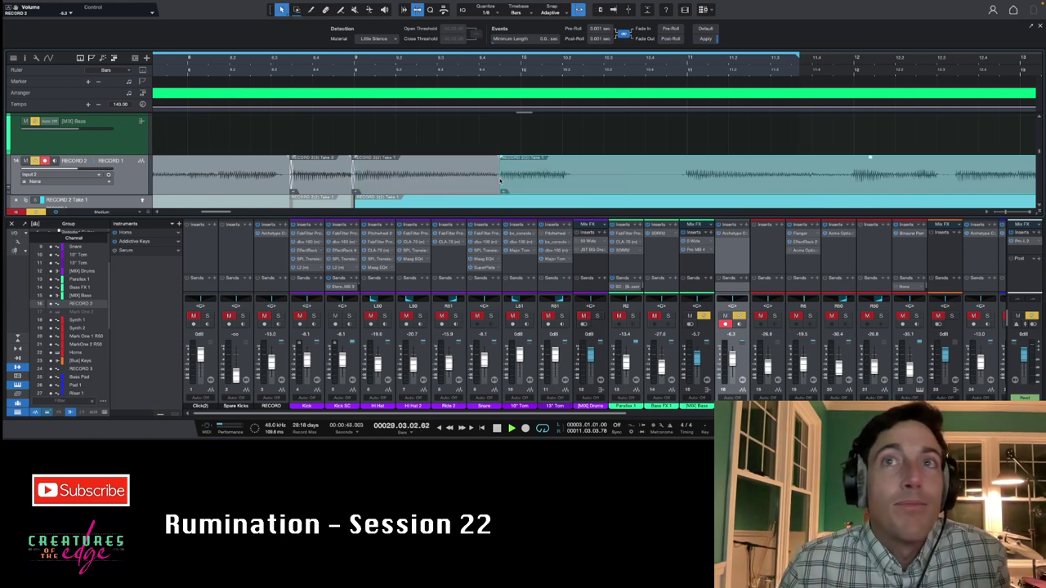
Split the clip again after the short note past bar 10, and shift the isolated piece slightly earlier.
key("3")
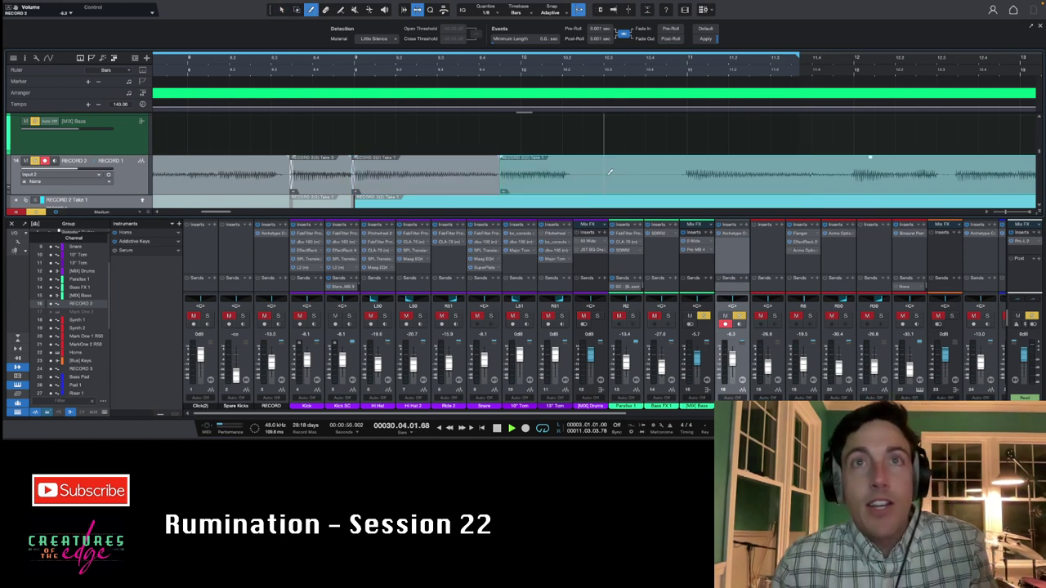
left_click(578, 174)
right_click(580, 170)
left_click(588, 175)
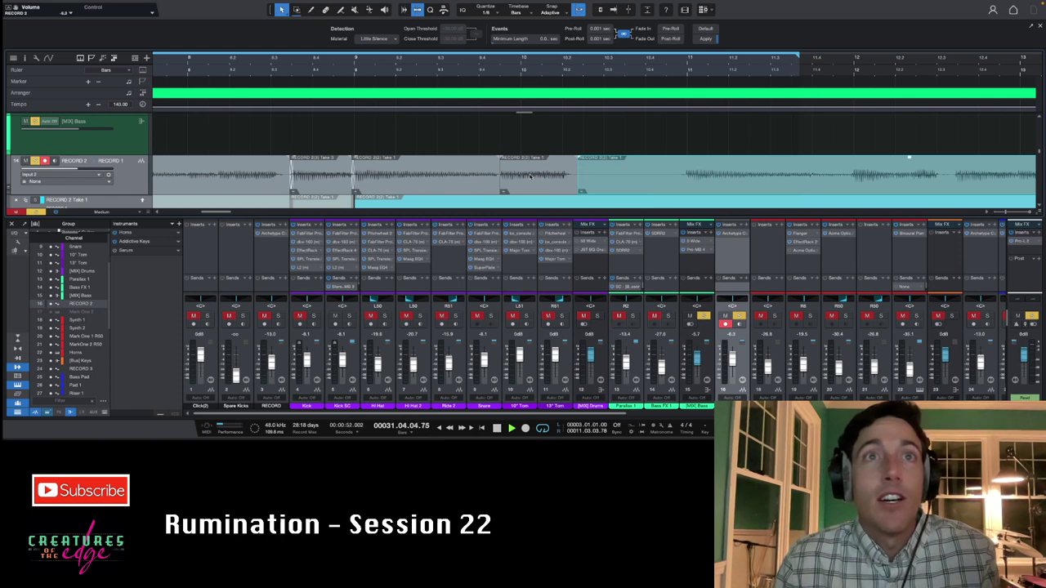
left_click(528, 176)
left_click(497, 175, "shift")
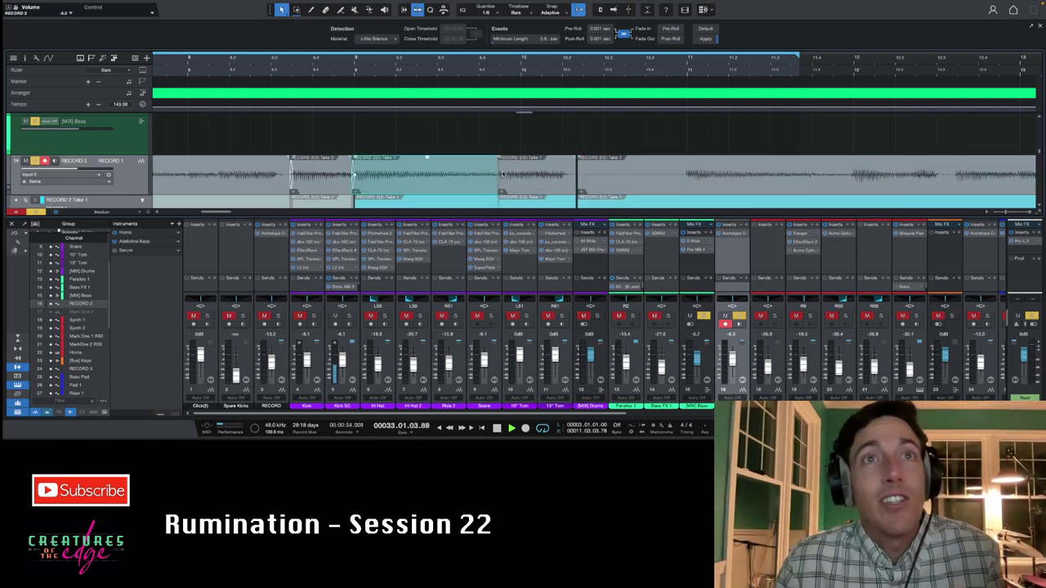
Trim the silent start of the clip following the short bar 10 piece up to the note at bar 11.
left_click(604, 179)
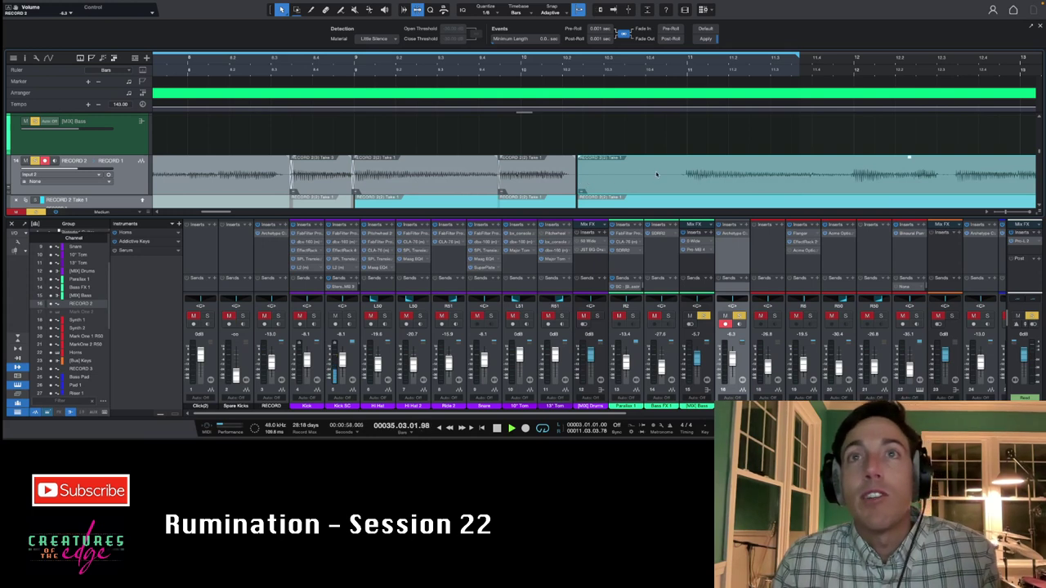
left_click_drag(578, 175, 687, 174)
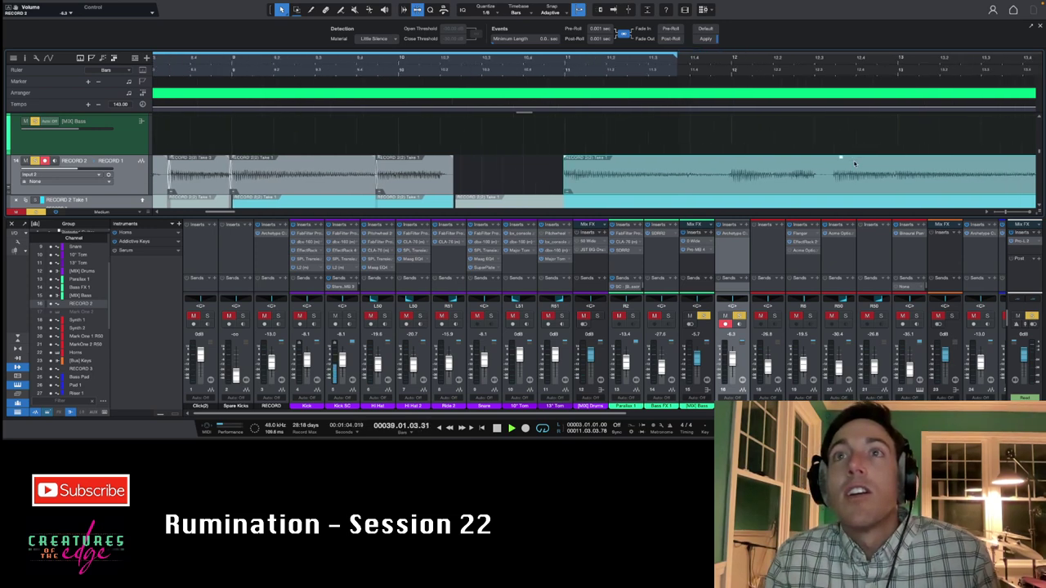
Play back the edited Verse 1 passage and trim the start of the first RECORD 2 clip from bar 3 to bar 5.
key("w")
key("w")
key("w")
key("w")
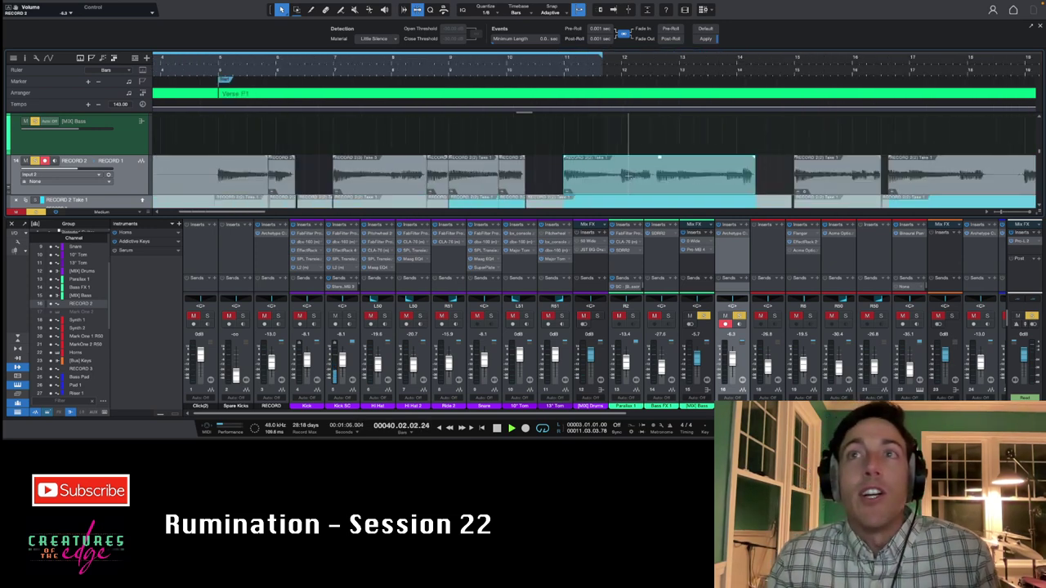
left_click(223, 65)
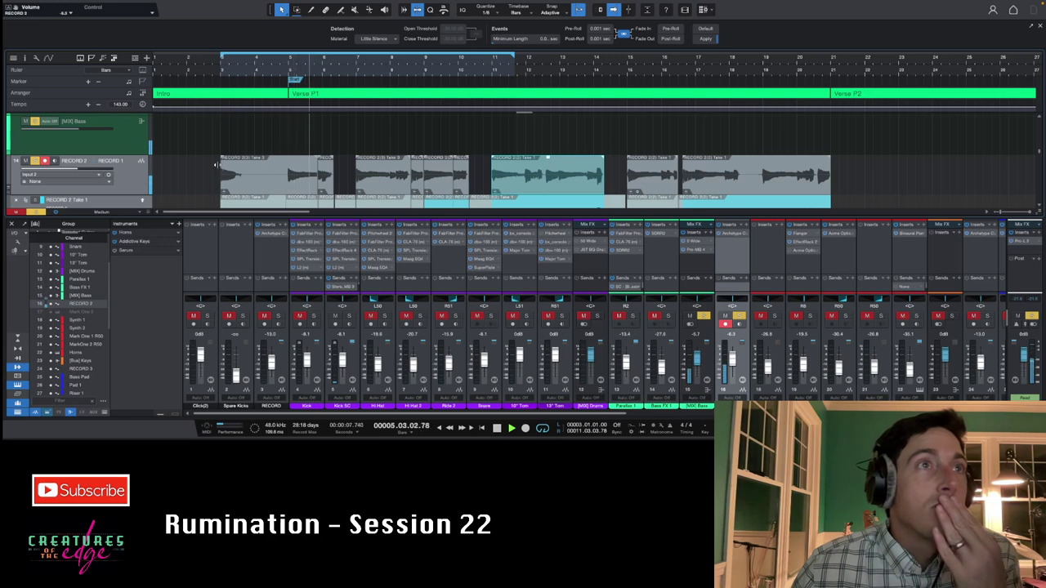
left_click_drag(222, 176, 288, 176)
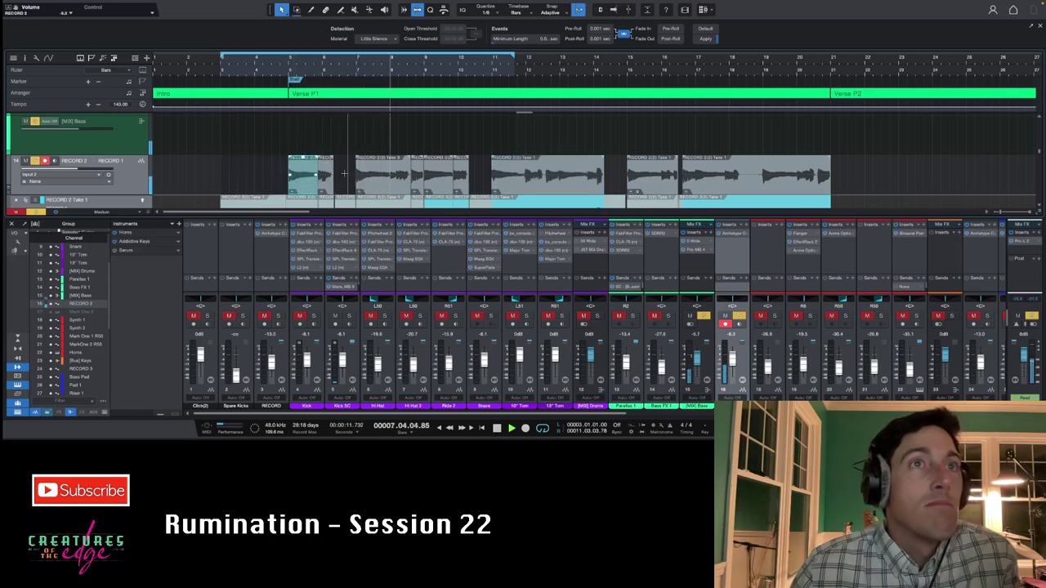
Split the RECORD 2 clip that spans bars 7 and 8 exactly at the start of bar 8.
key("e")
key("e")
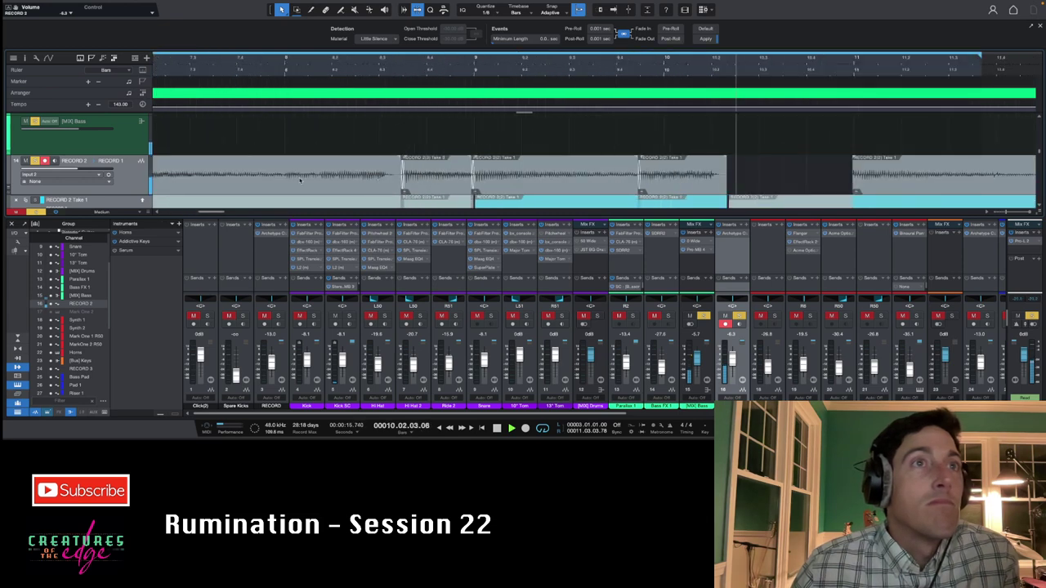
key("f")
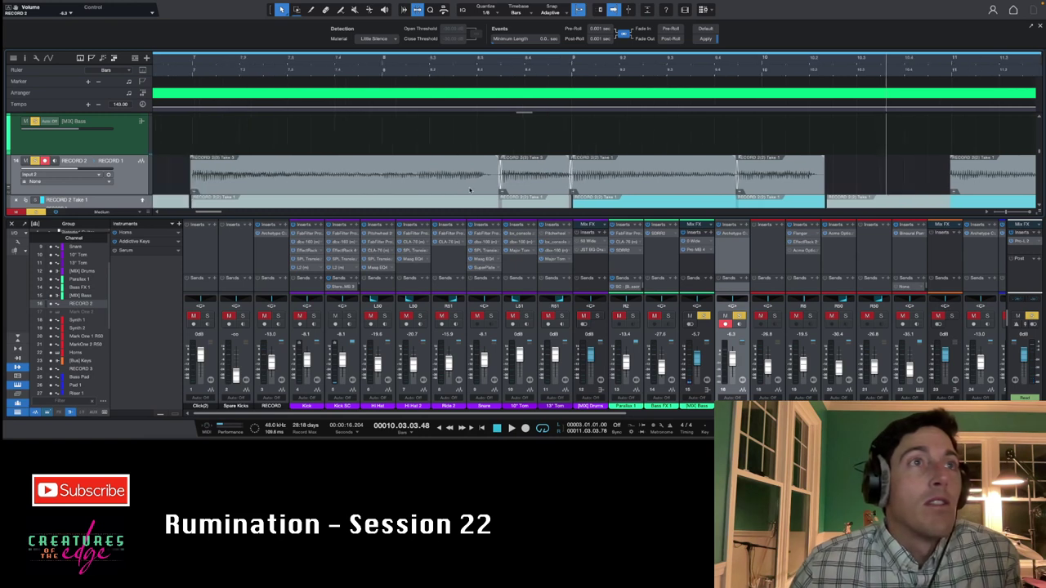
key("e")
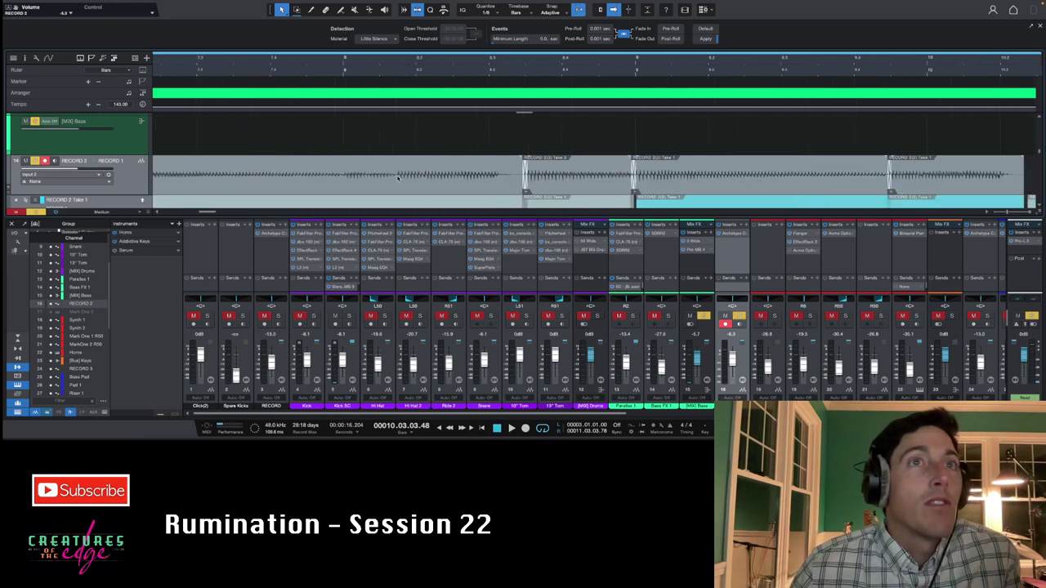
left_click(345, 175)
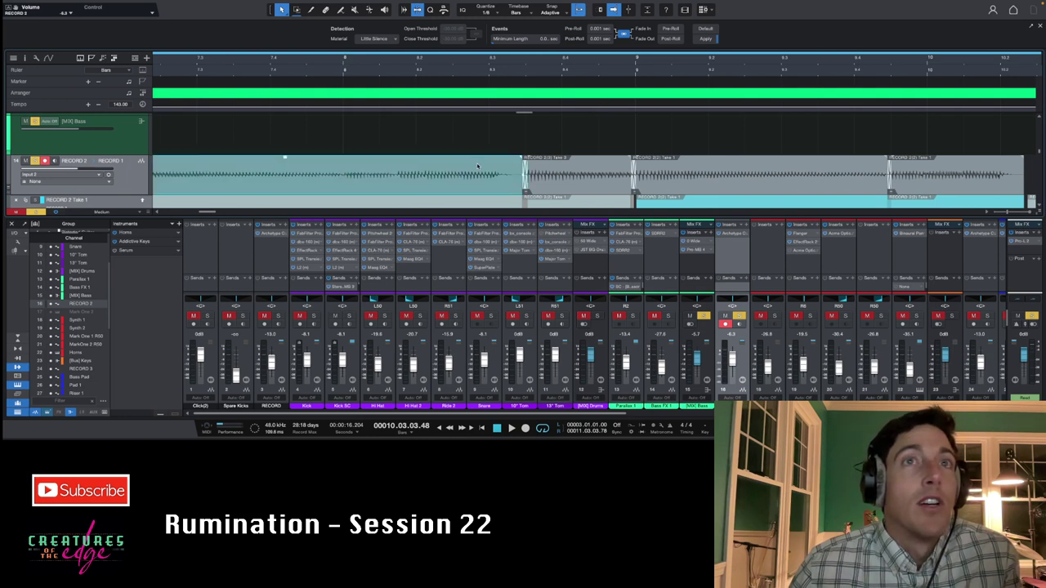
right_click(329, 173)
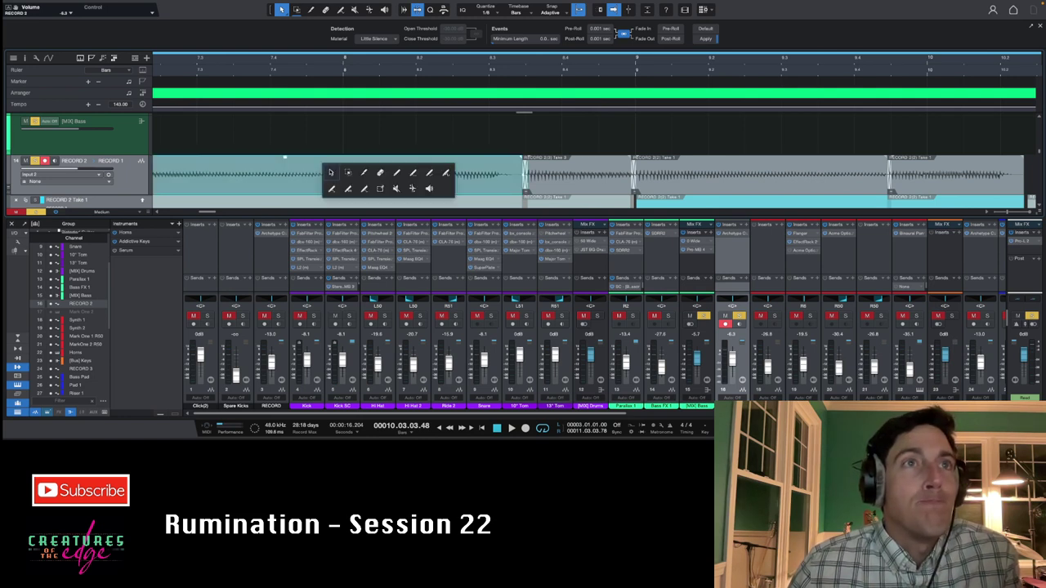
left_click(360, 173)
left_click(341, 60)
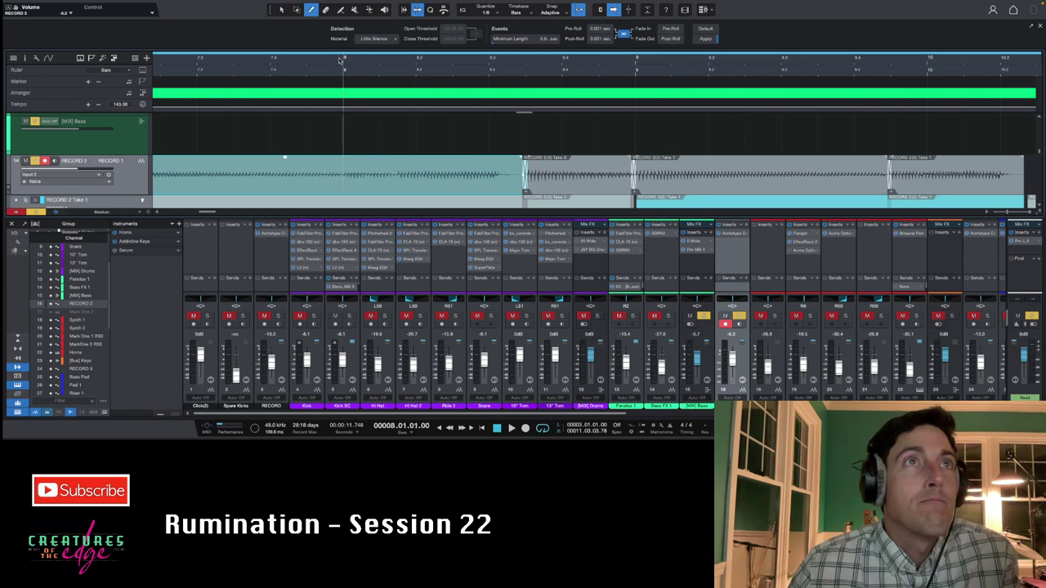
key("space")
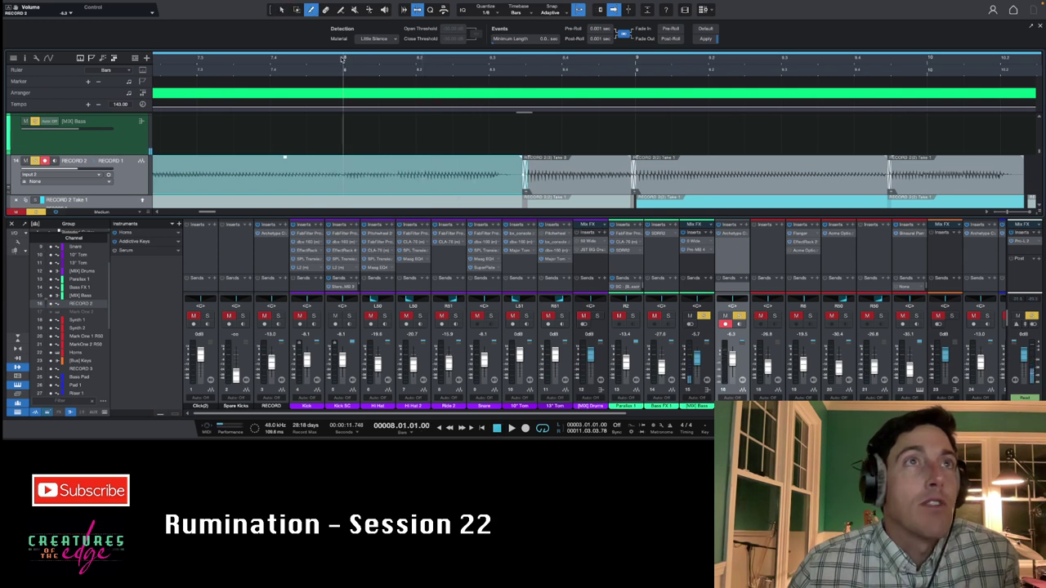
key("alt+x")
right_click(344, 160)
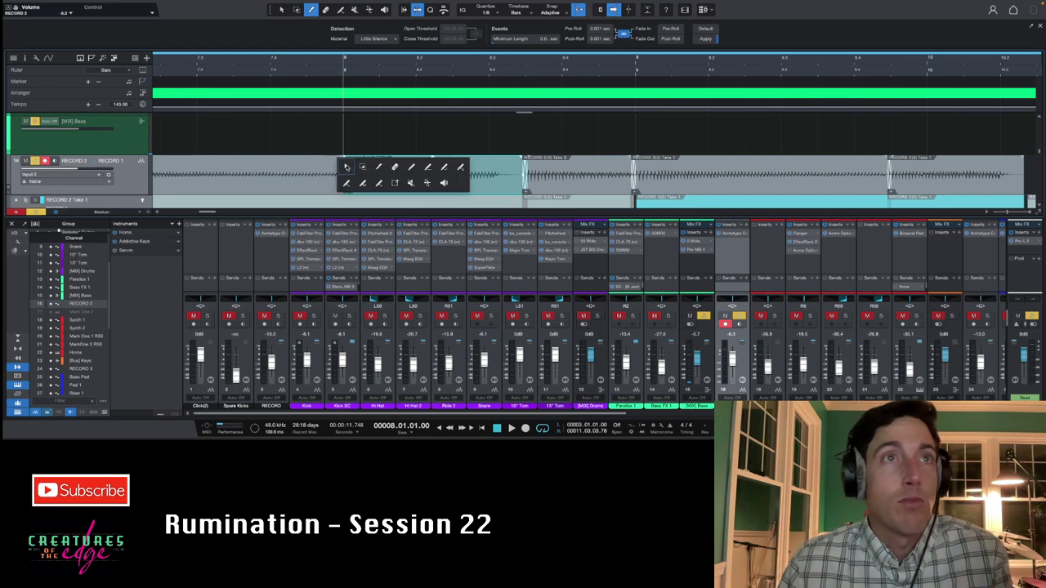
left_click(348, 168)
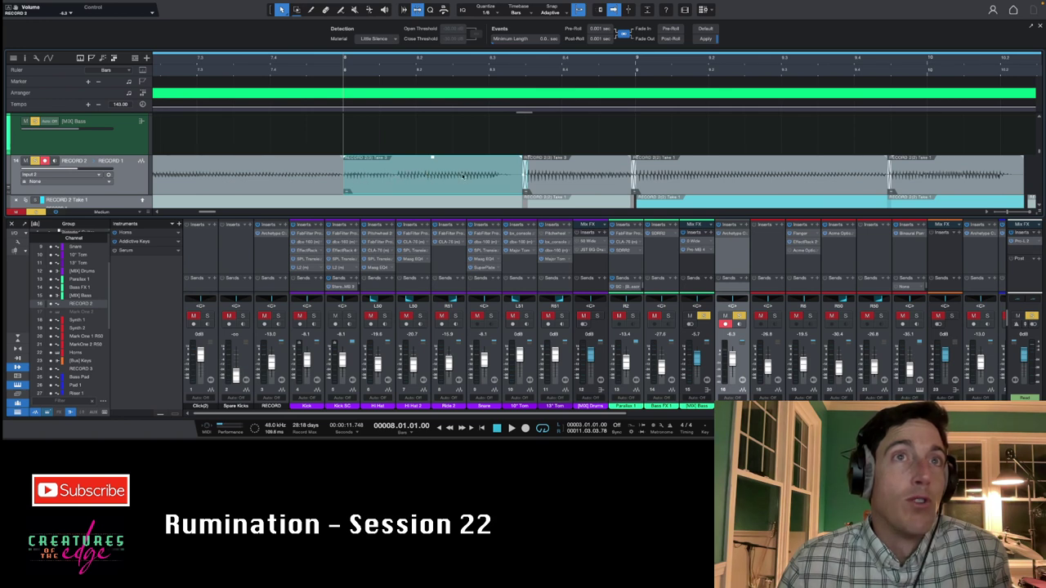
Time-stretch the RECORD 2 piece at bar 8 slightly shorter, pull its end back to just before 8.3, and play it.
left_click_drag(525, 174, 509, 176)
key("space")
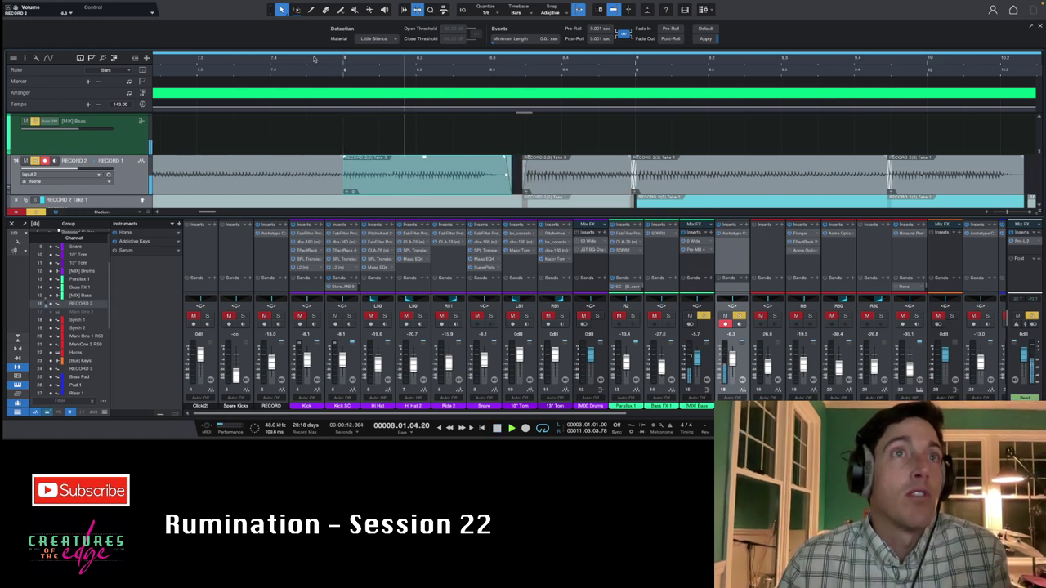
left_click_drag(509, 176, 487, 176)
left_click(343, 59)
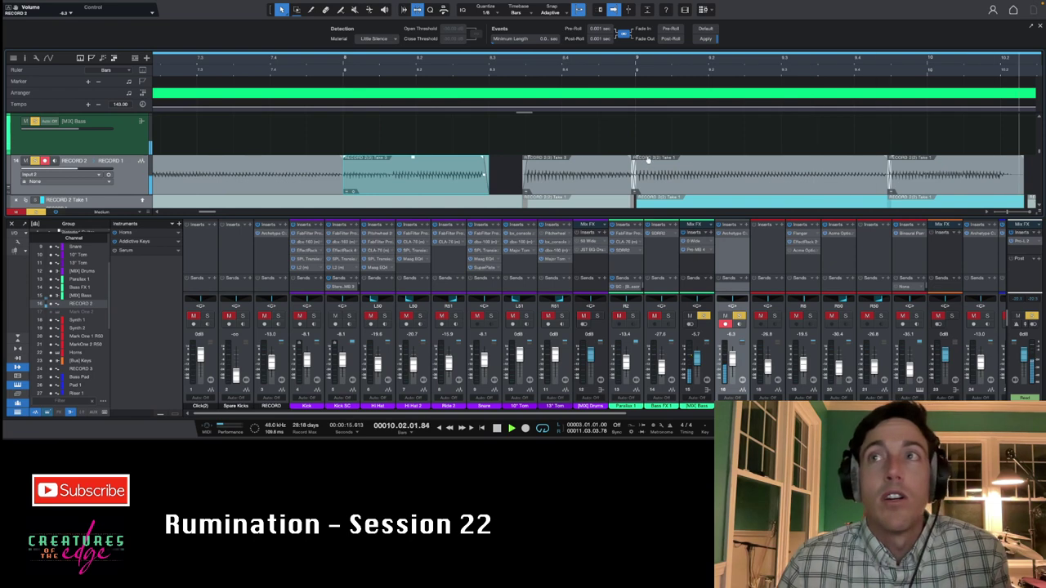
Play back Verse 1 from bar 5, switching between the soloed bass tracks and the full mix.
key("w")
key("w")
key("w")
key("w")
key("w")
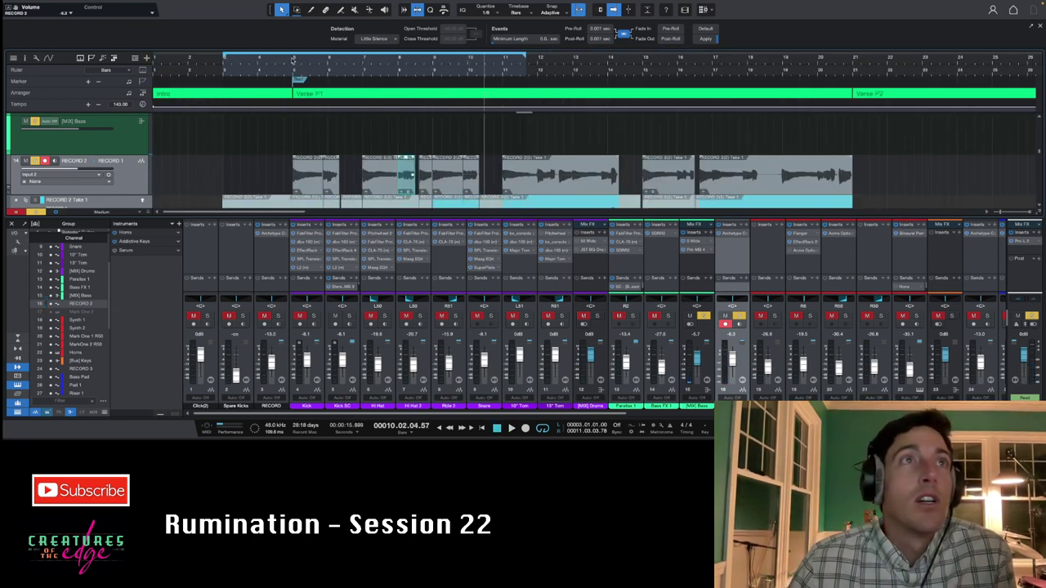
left_click(294, 61)
left_click(45, 161)
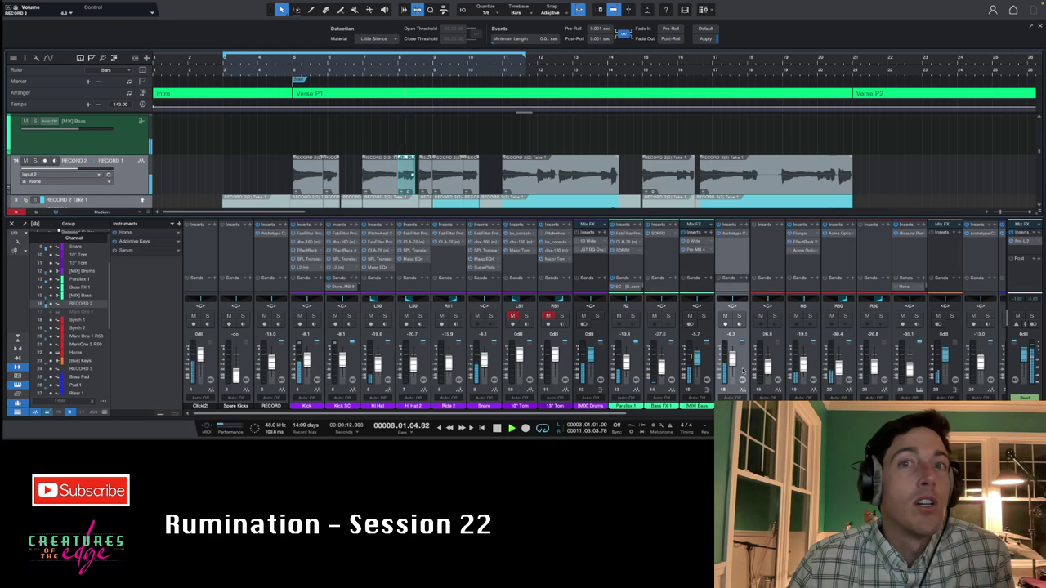
left_click(703, 316)
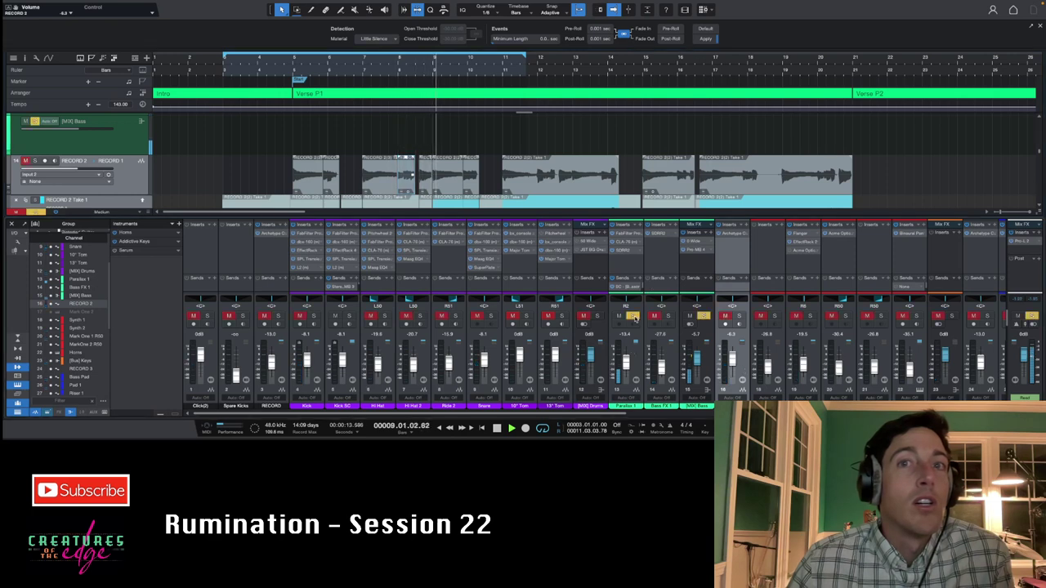
left_click(704, 316)
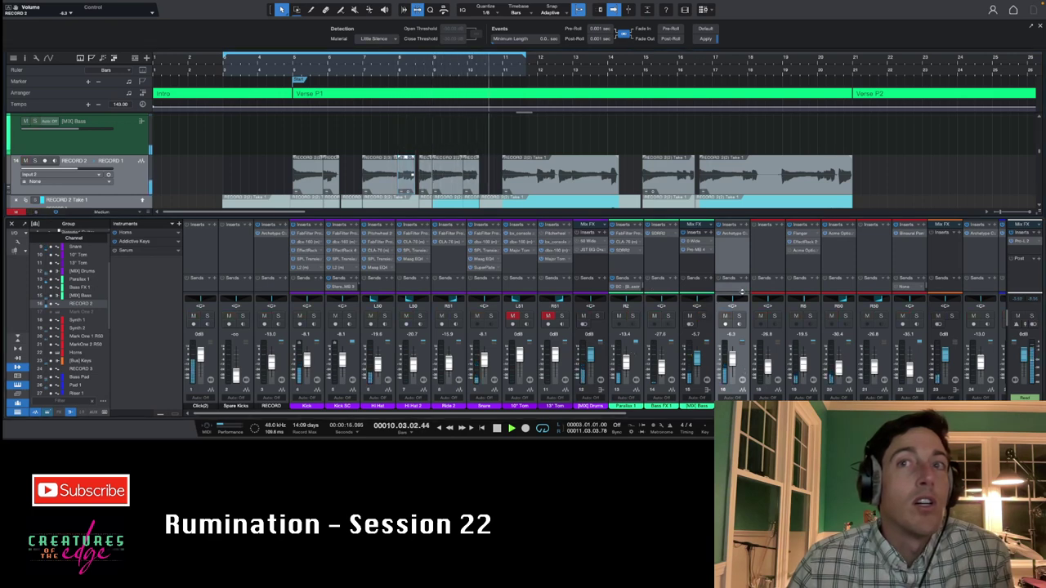
Enlarge the mixer and reveal the channels' input and output assignments, with the bass tracks soloed.
left_click(741, 290)
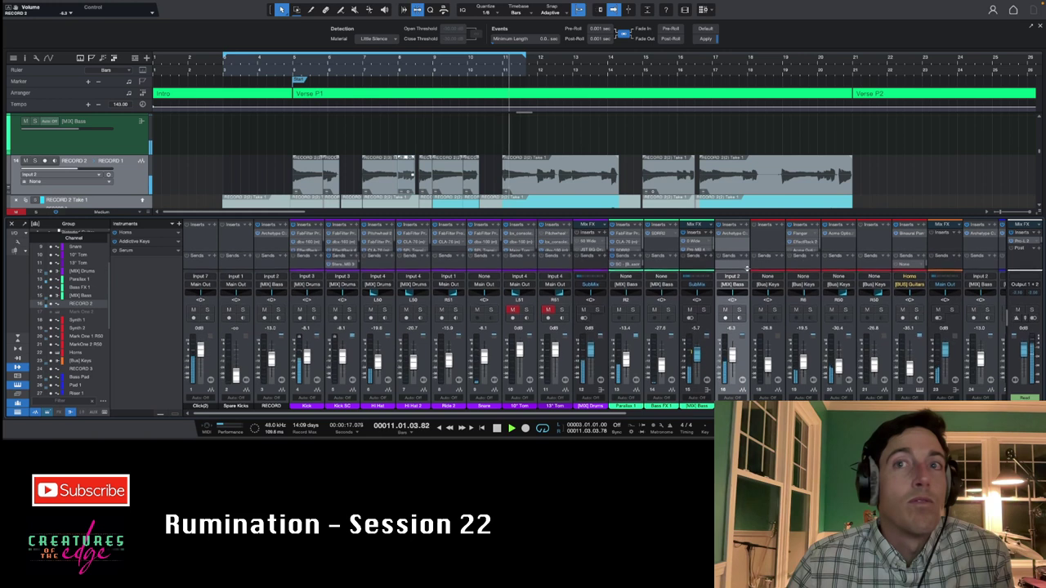
left_click(705, 309)
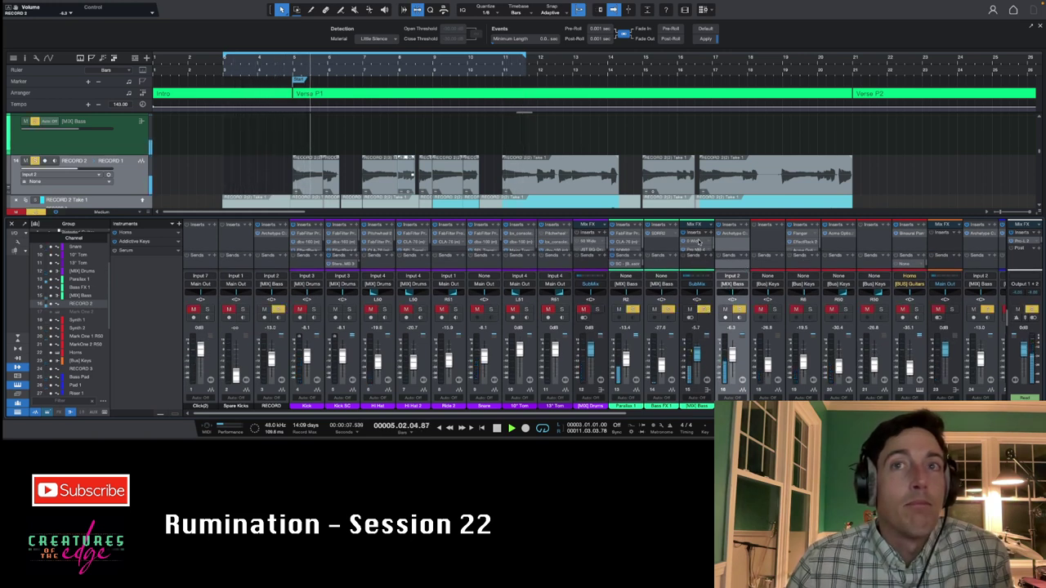
left_click_drag(700, 216, 694, 202)
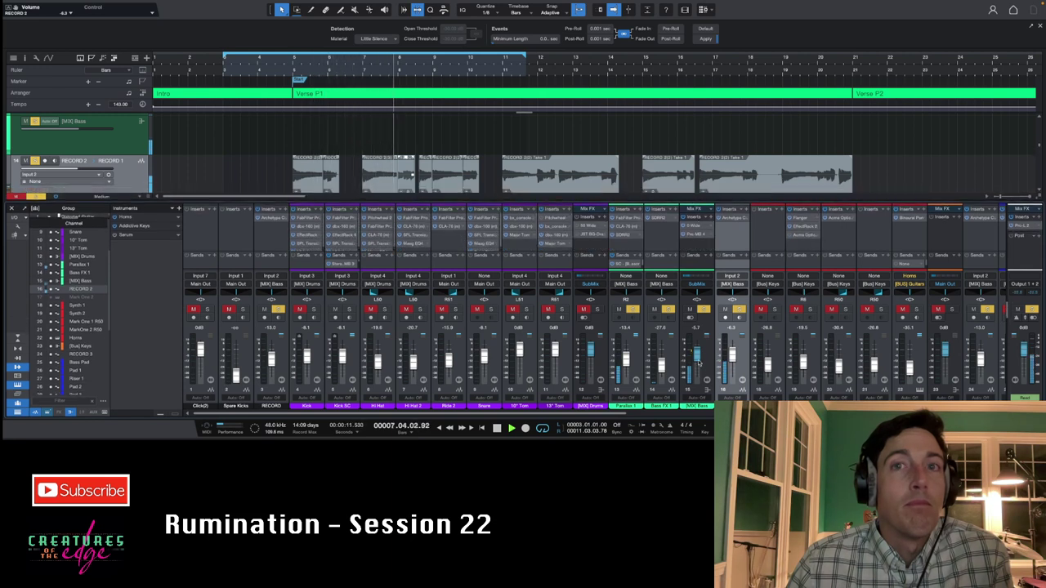
Balance the basses against the full mix, setting Parallax 1 to about -24.3 dB and RECORD 2 to 0 dB.
left_click_drag(731, 355, 733, 367)
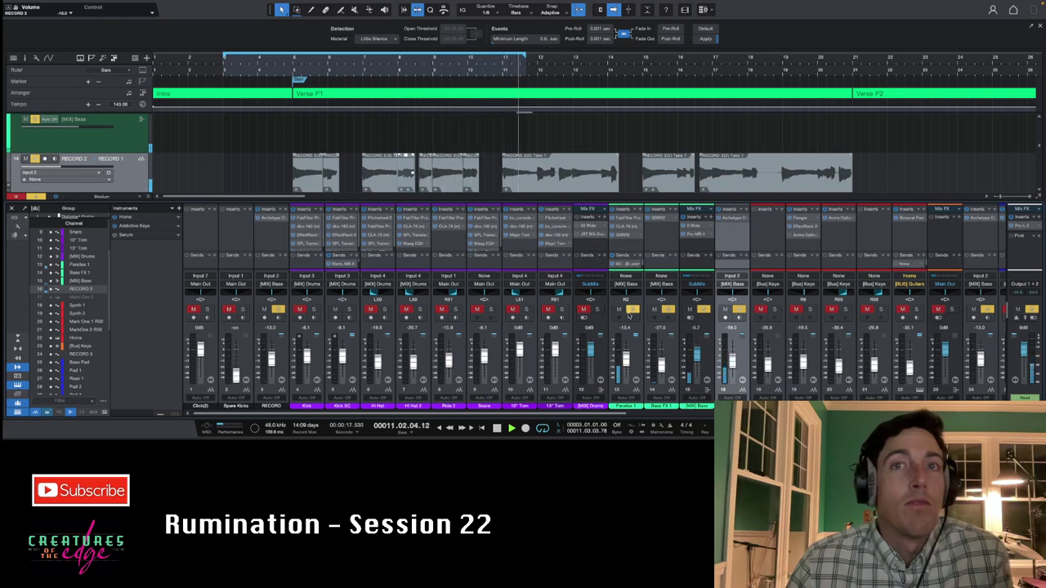
left_click(703, 310)
left_click(702, 310)
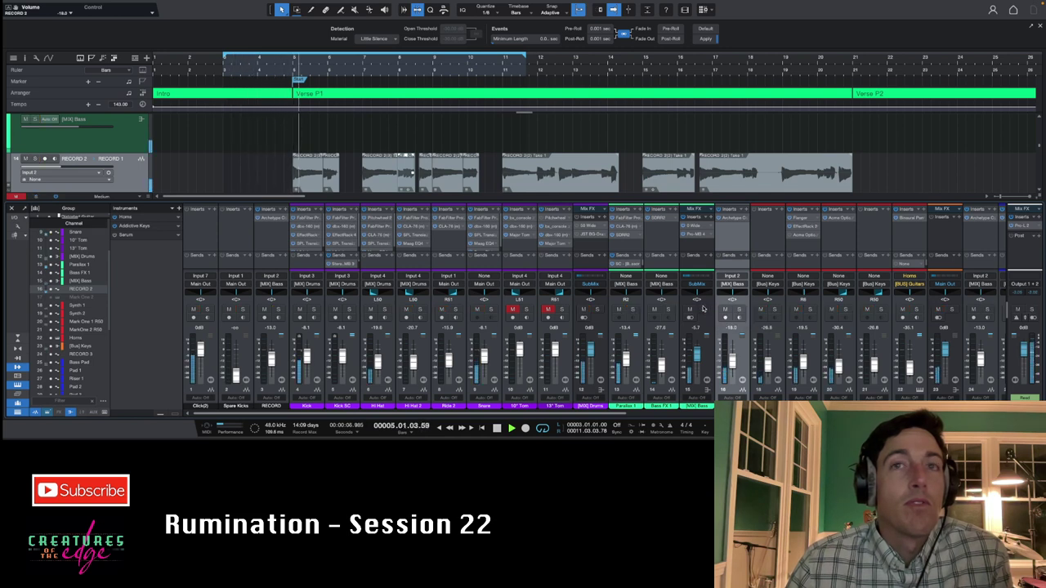
scroll(703, 309, "right", 1)
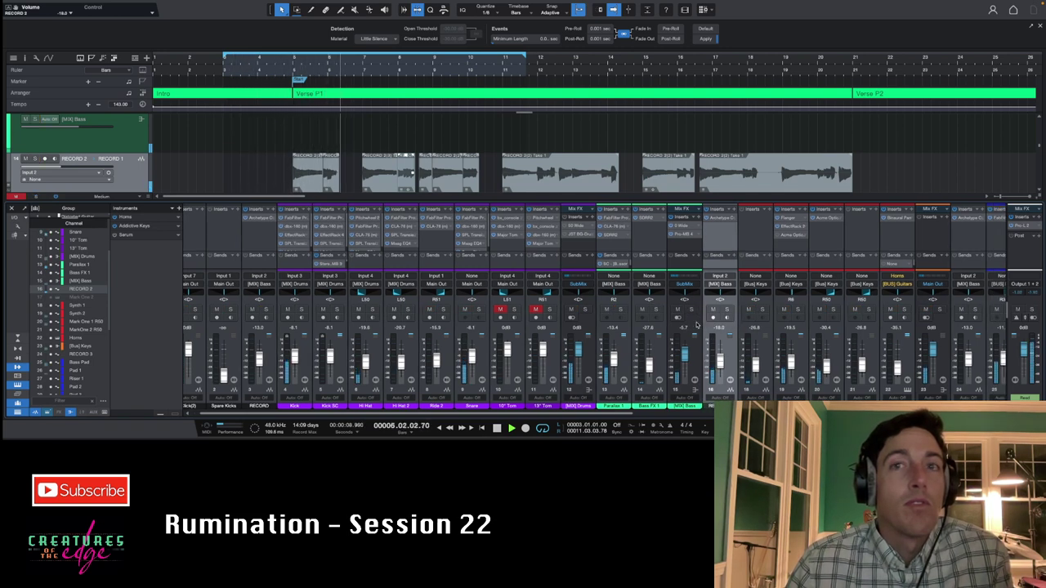
scroll(698, 323, "right", 1)
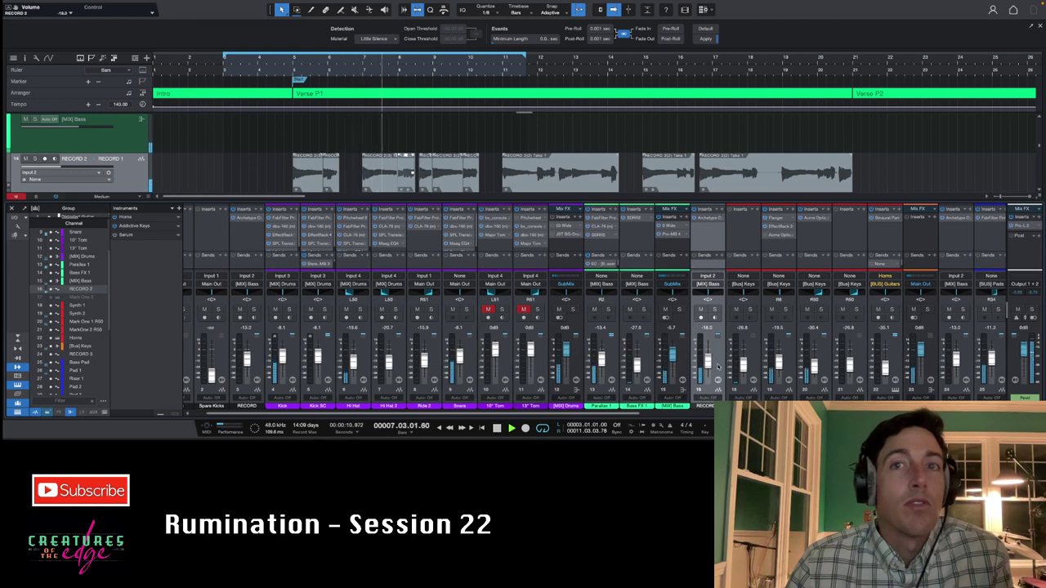
left_click_drag(601, 357, 603, 366)
left_click_drag(707, 363, 707, 350)
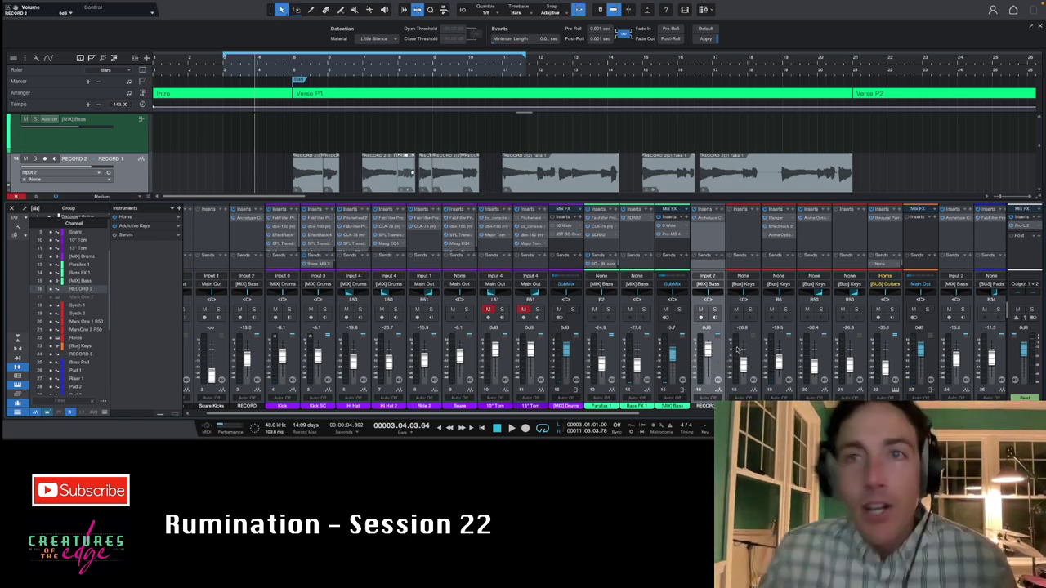
Play the mix from bar 3, try RECORD 2 at about -16.1 dB, and reset its level to 0 dB.
left_click(220, 61)
key("space")
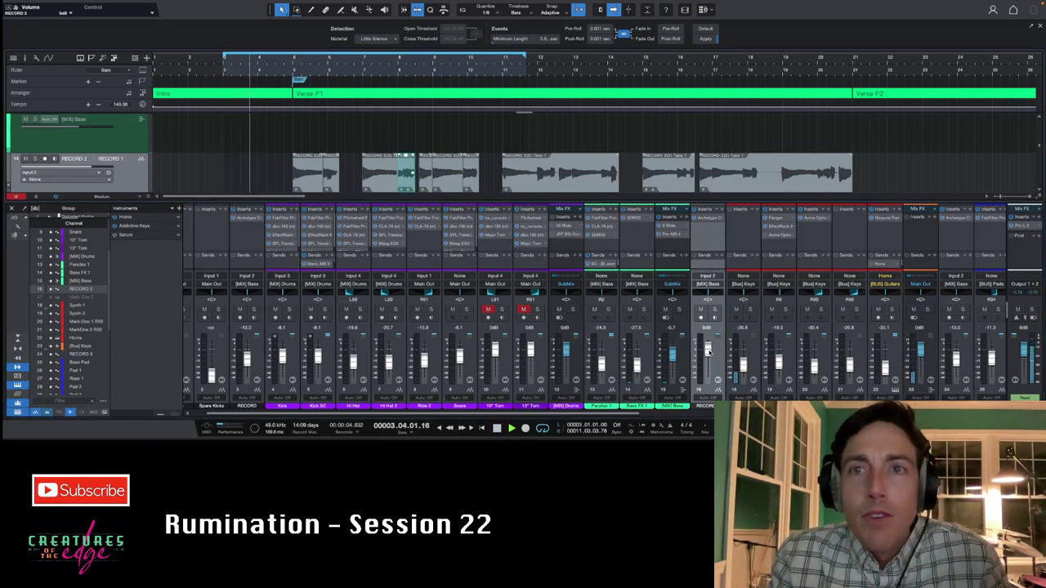
left_click_drag(708, 349, 708, 360)
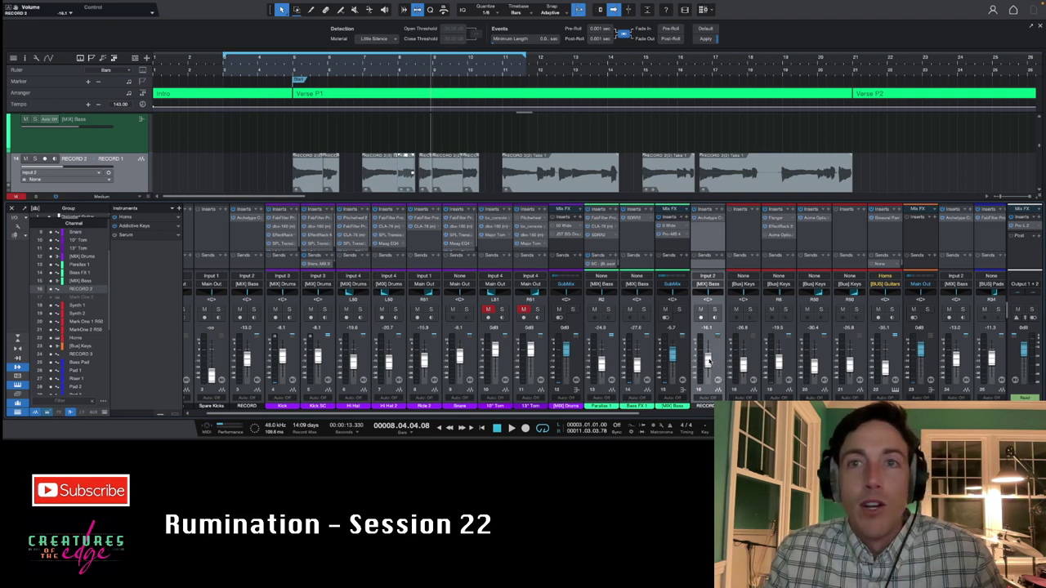
left_click(708, 362, "alt")
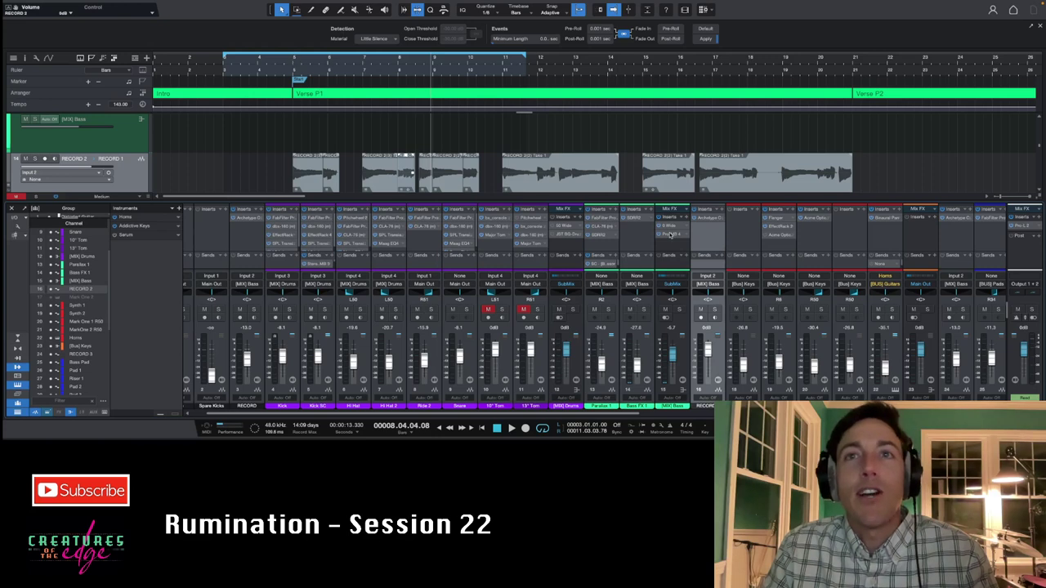
Play Verse 1 from bar 5, try RECORD 2 at about -12.2 dB, and return its level to 0 dB.
left_click(673, 237)
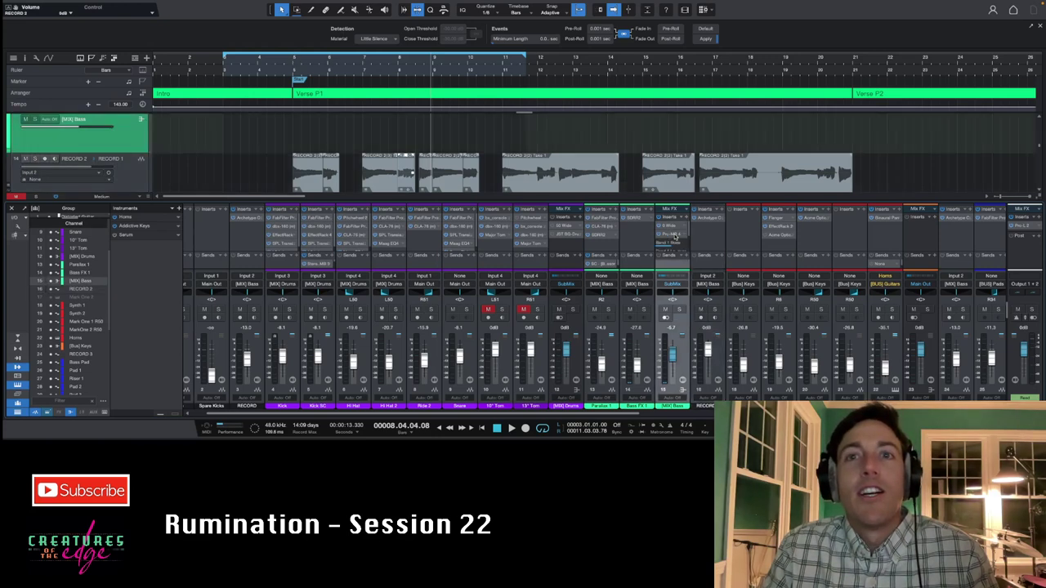
left_click(288, 62)
key("space")
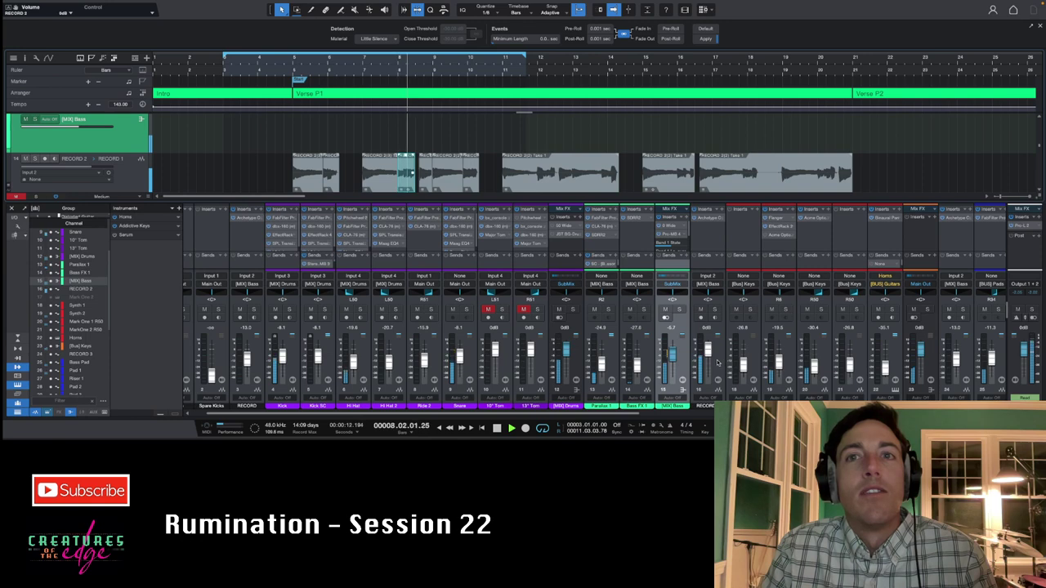
left_click_drag(710, 352, 712, 363)
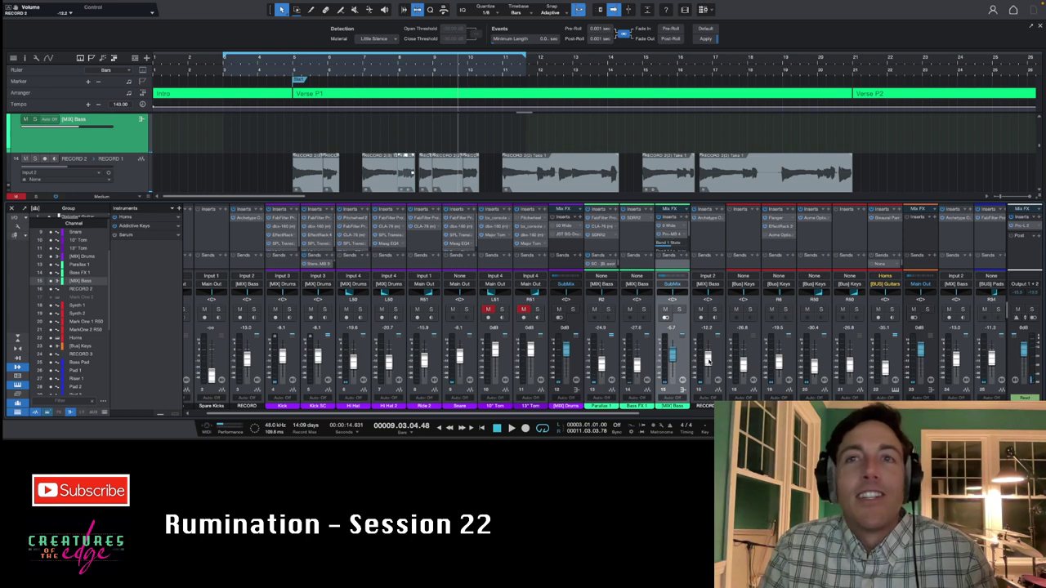
left_click(708, 360, "alt")
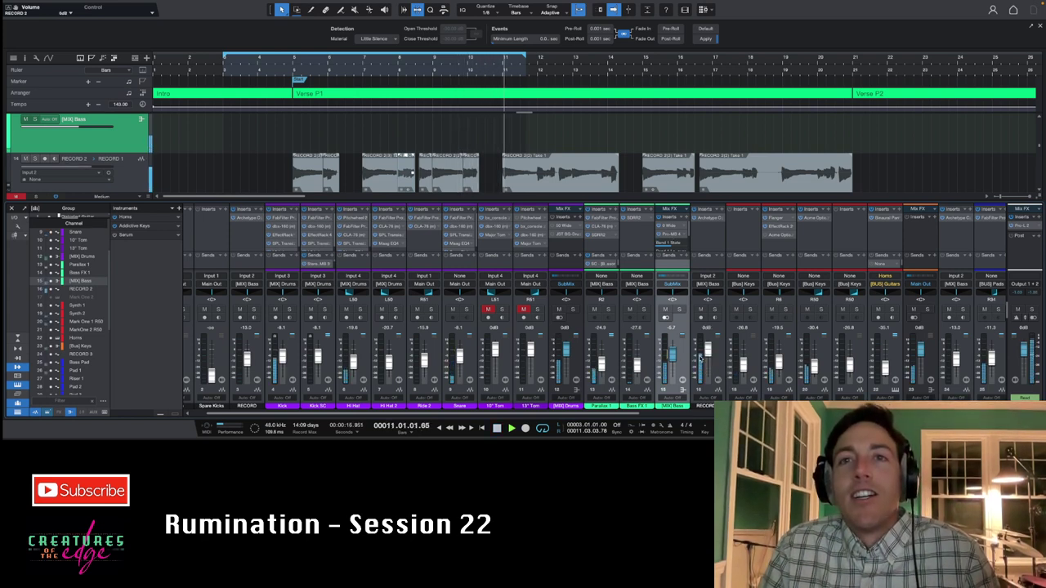
Lower the [MIX] Bass bus to -11.2 dB and play back Verse 1 from bar 5.
left_click_drag(672, 353, 672, 361)
scroll(670, 358, "down", 6)
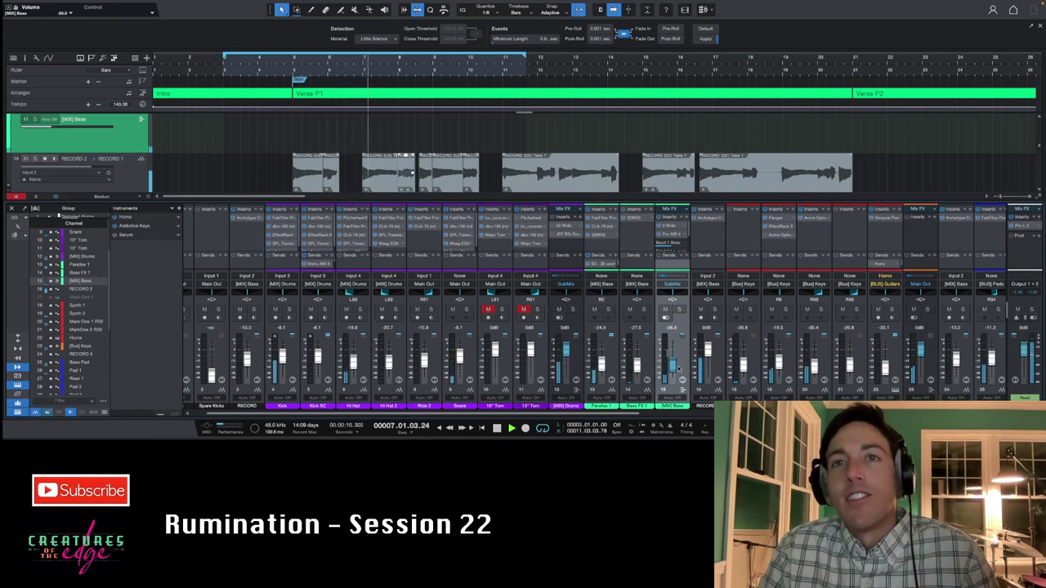
left_click_drag(677, 369, 679, 363)
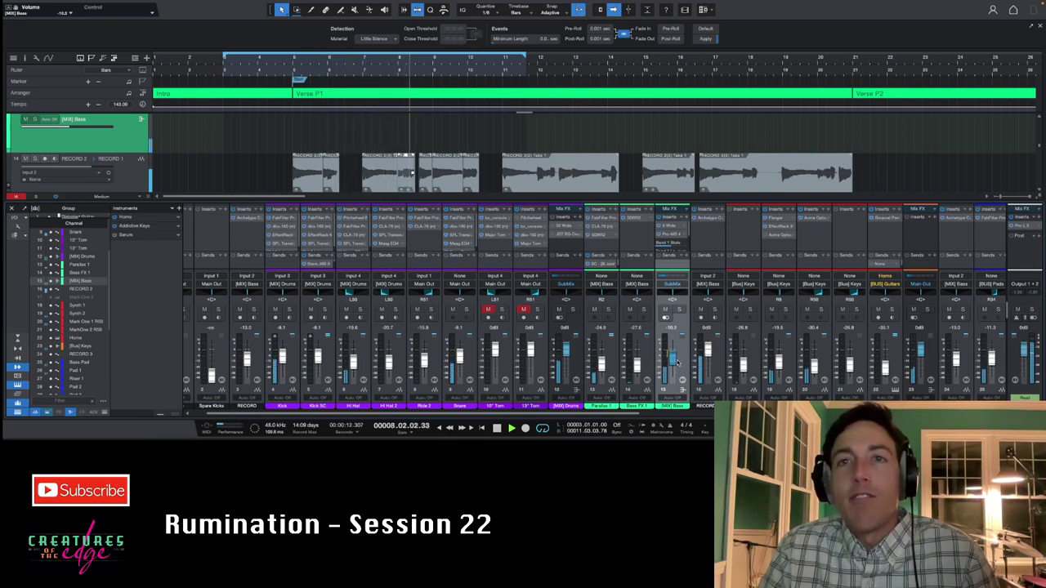
scroll(677, 362, "down", 1)
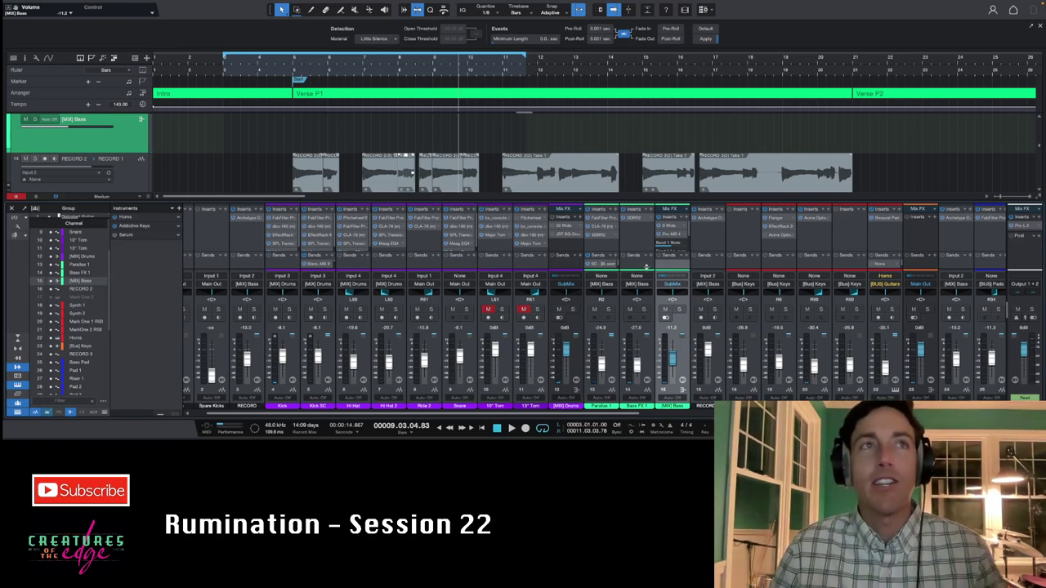
left_click(295, 61)
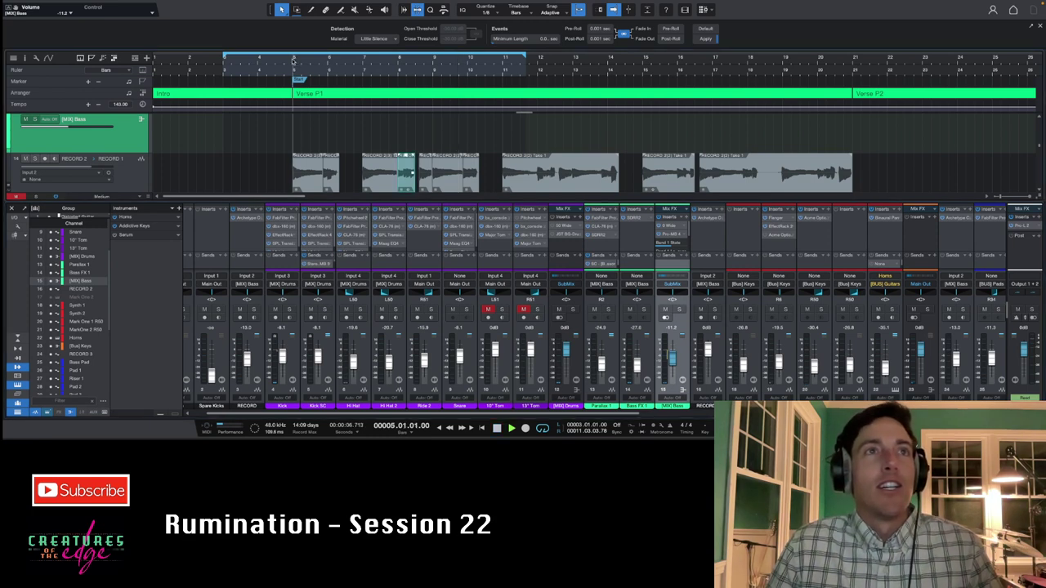
key("space")
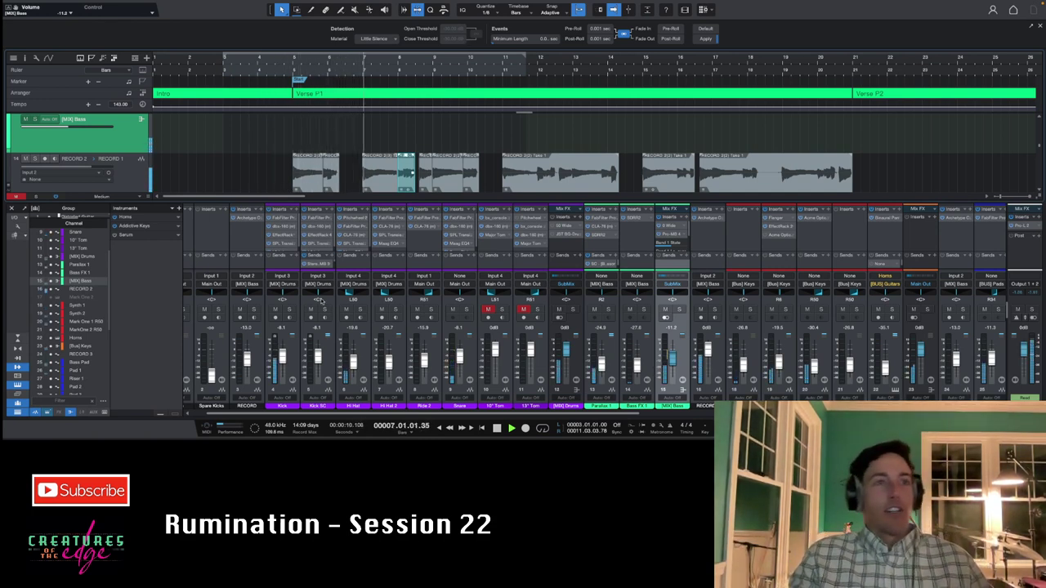
Mute the Click(2) channel while Verse P1 plays.
scroll(199, 291, "left", 1)
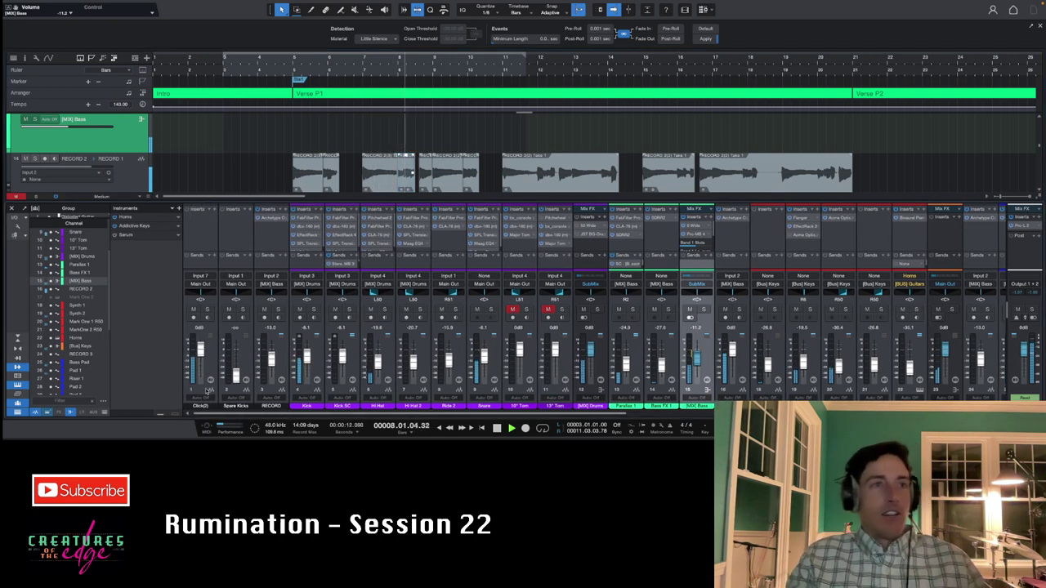
left_click(194, 310)
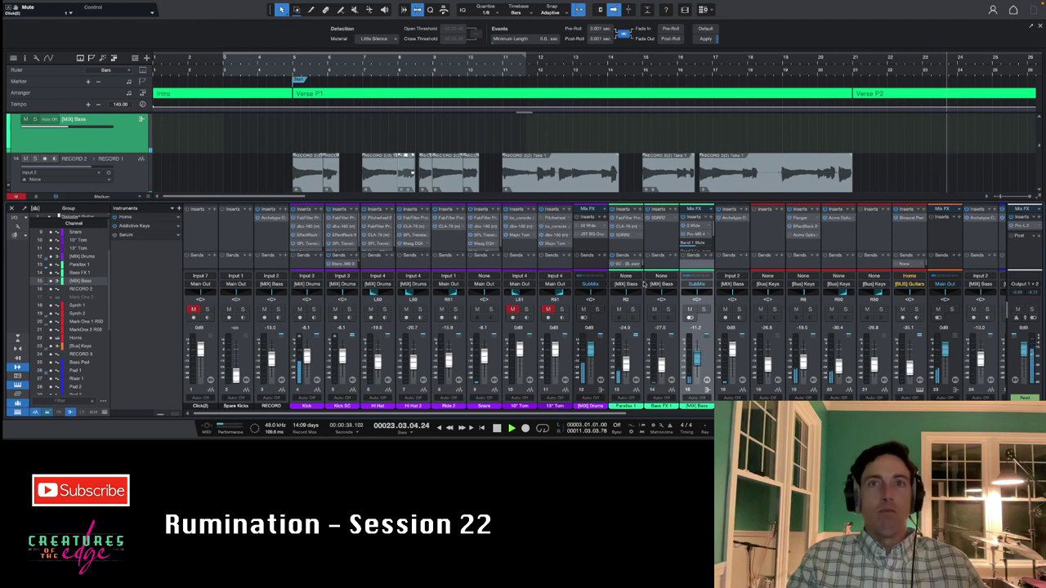
Briefly audition Parallax 1 in solo, raise its level to 0 dB, and stop playback in Bridge P1.
key("s")
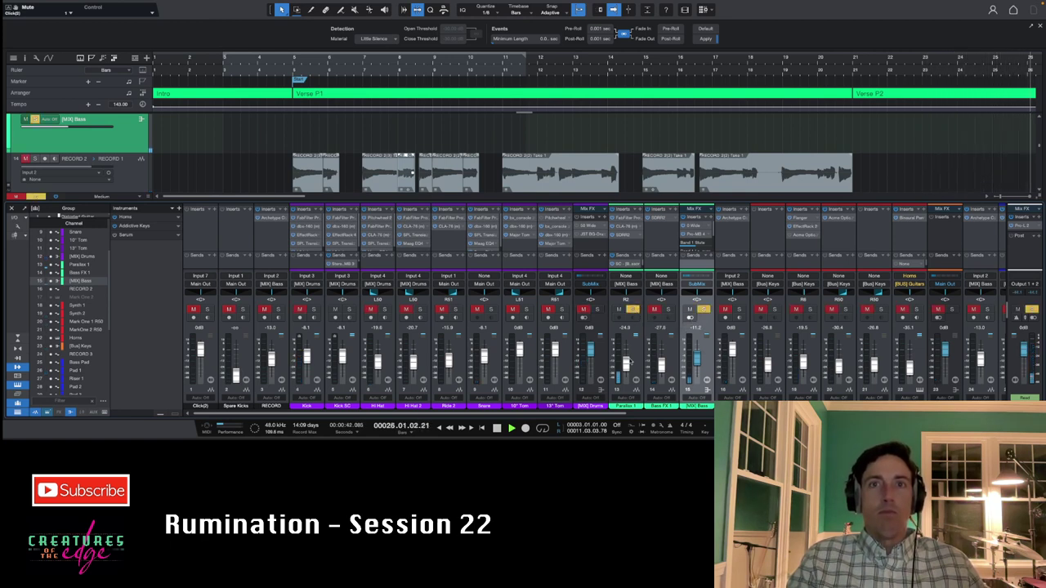
key("s")
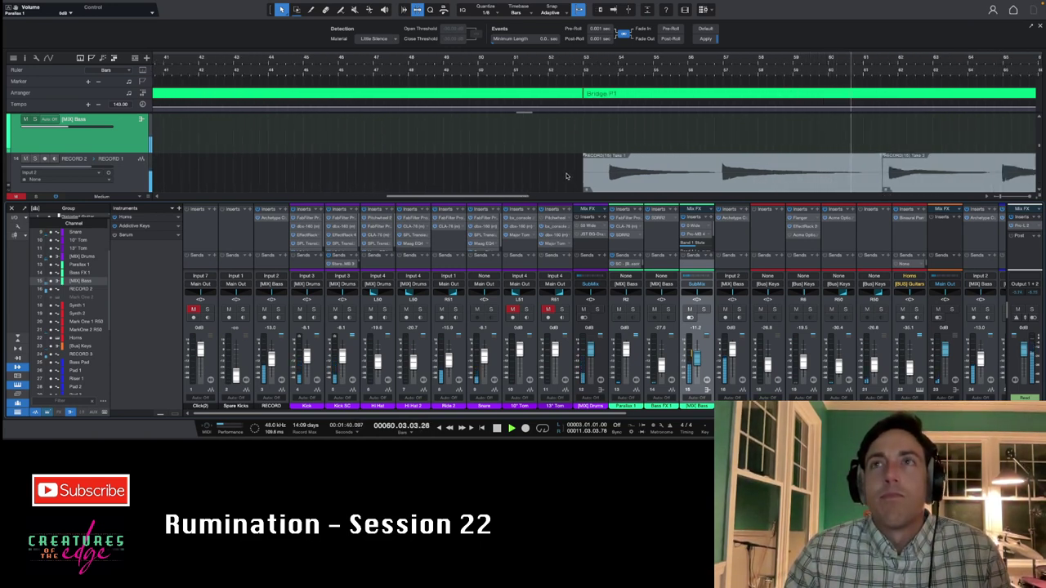
key("space")
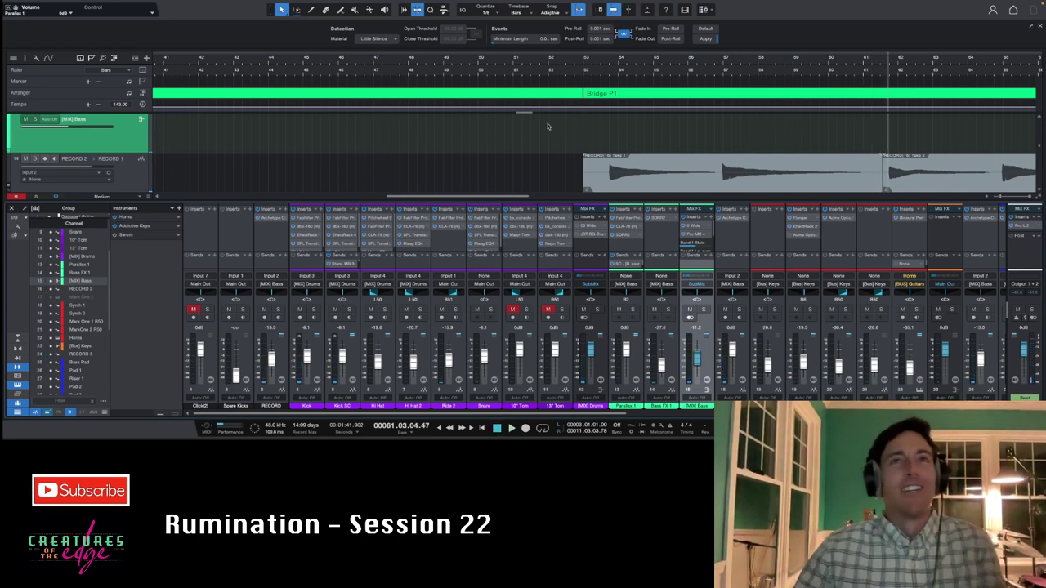
Look over the bass and drum tracks around the Chorus, and place the playhead at bar 53.
scroll(531, 131, "left", 5)
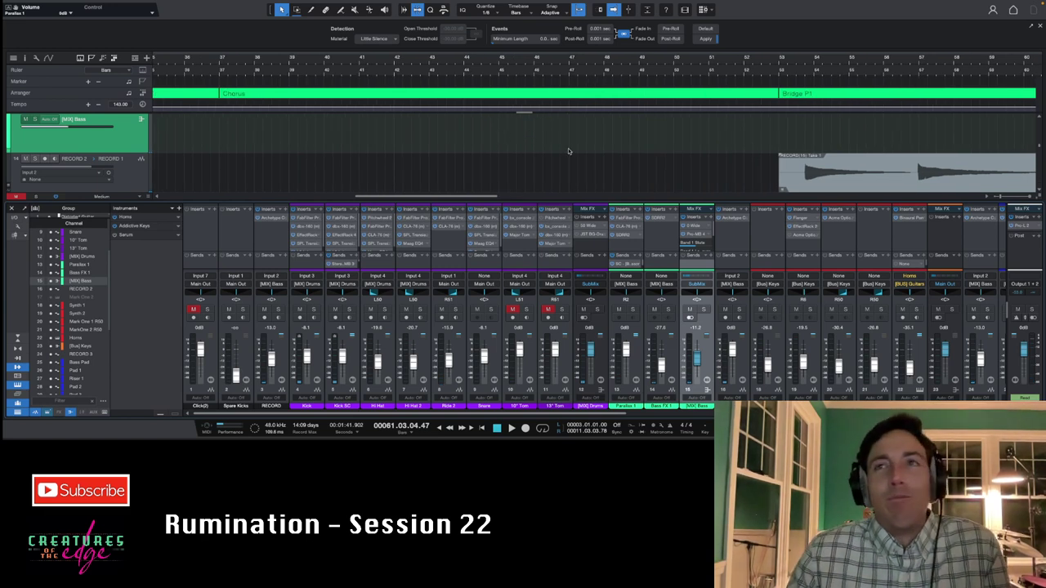
scroll(566, 164, "up", 2)
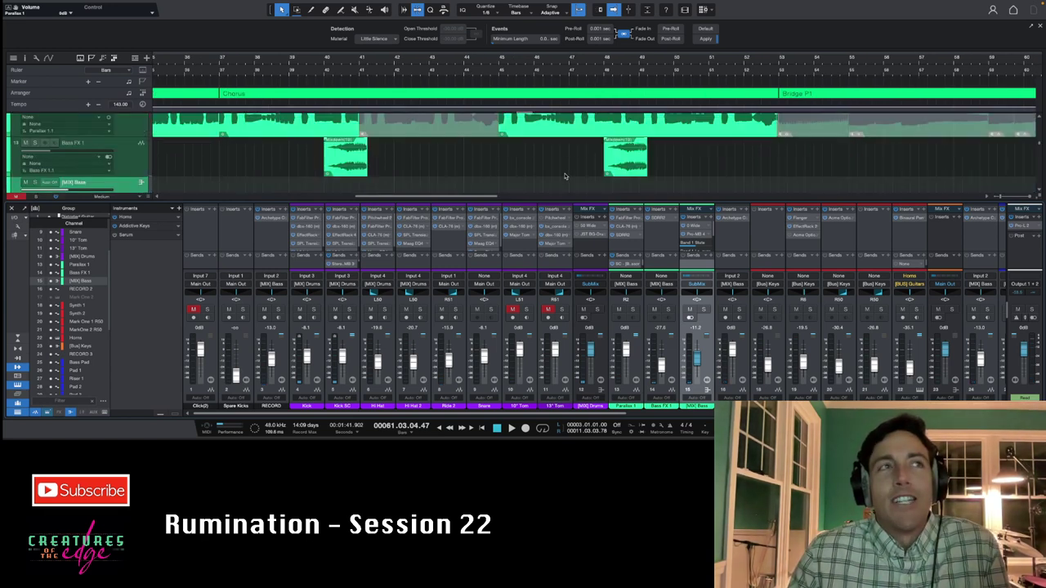
scroll(564, 175, "down", 1)
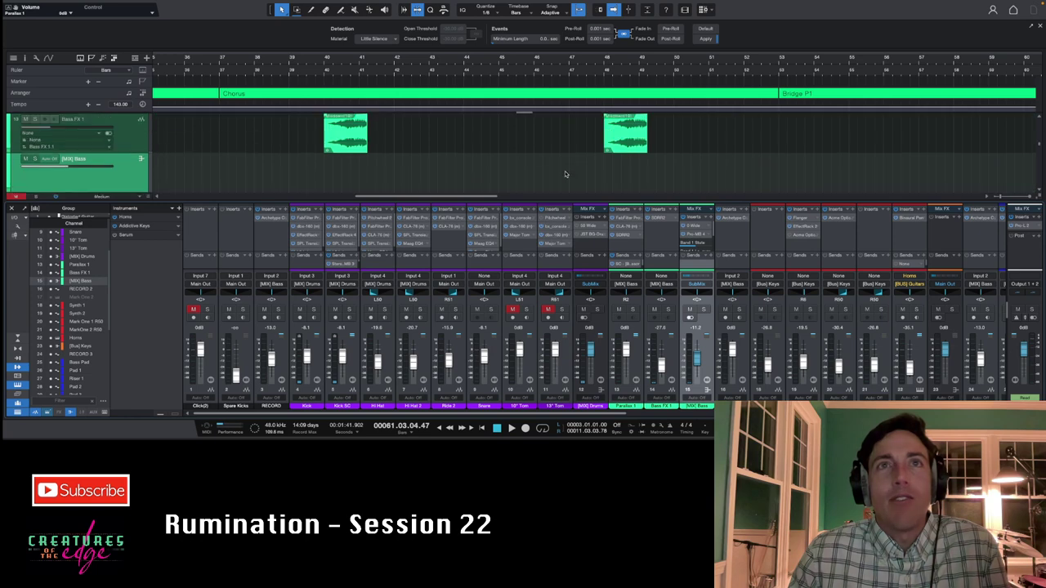
scroll(549, 149, "up", 2)
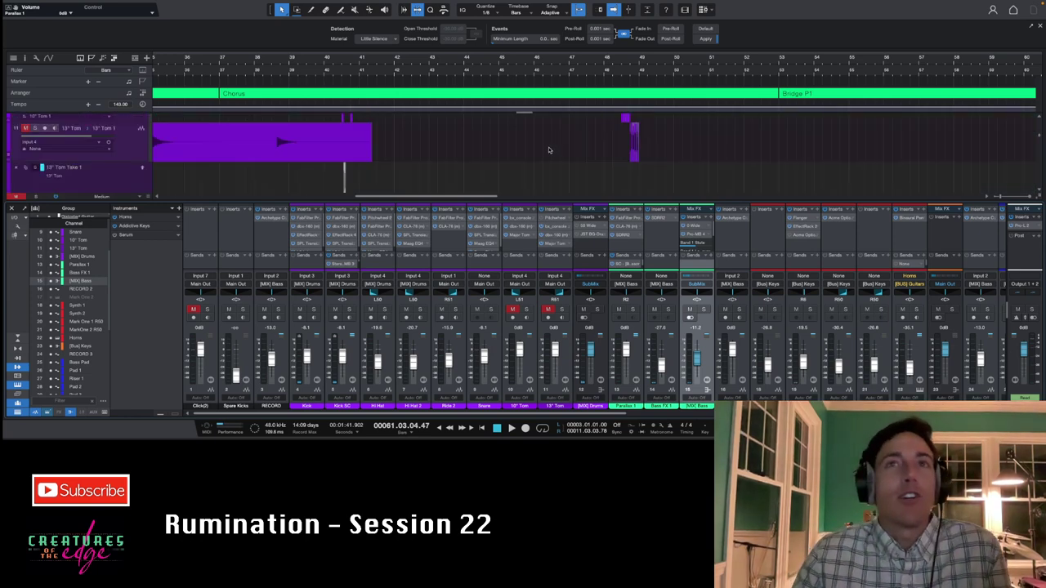
scroll(549, 150, "up", 4)
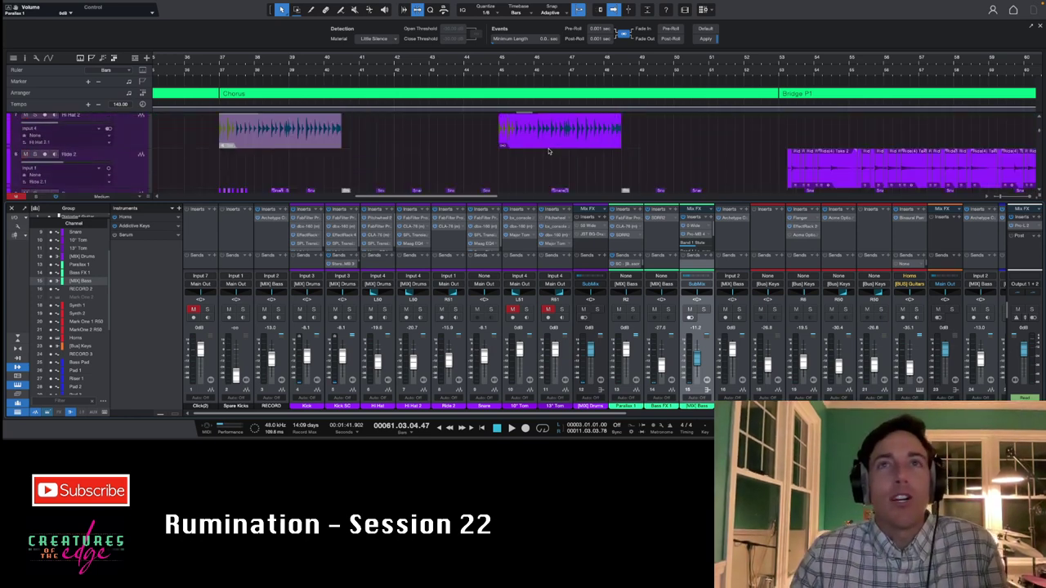
scroll(547, 150, "up", 4)
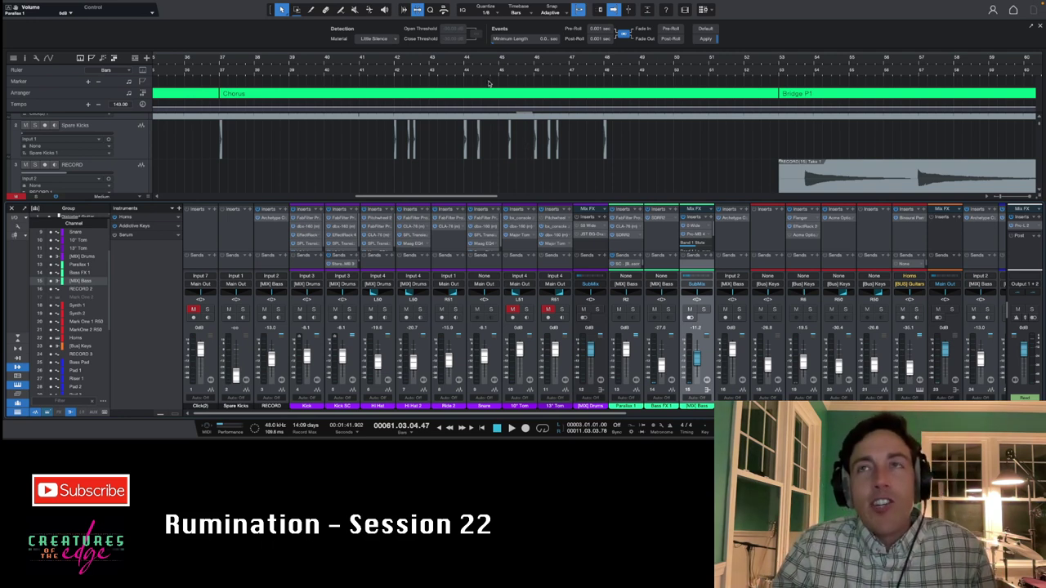
left_click(778, 61)
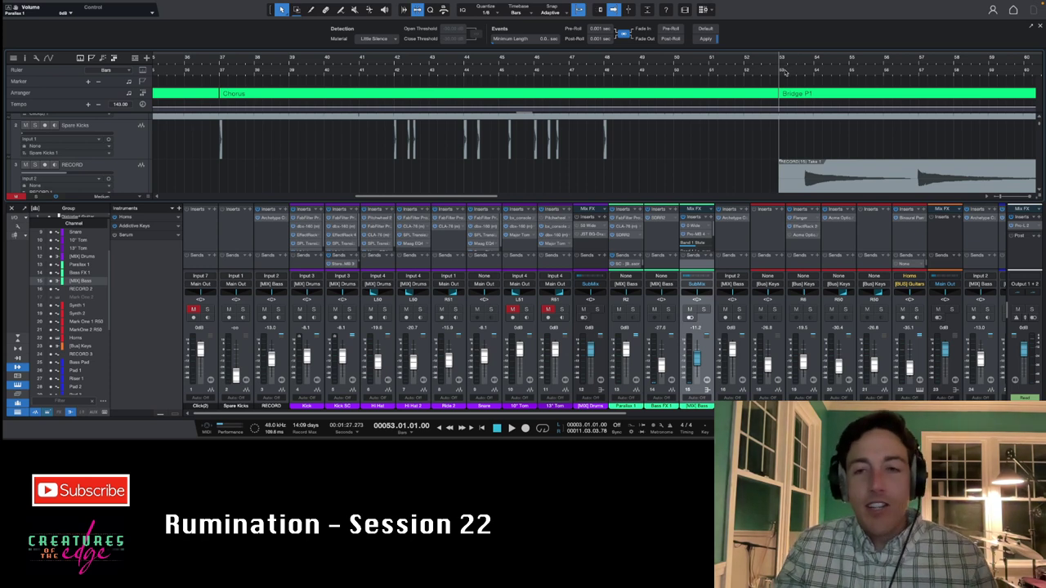
Play back the start of Bridge P1 from bar 53 for a couple of bars.
scroll(832, 135, "down", 2)
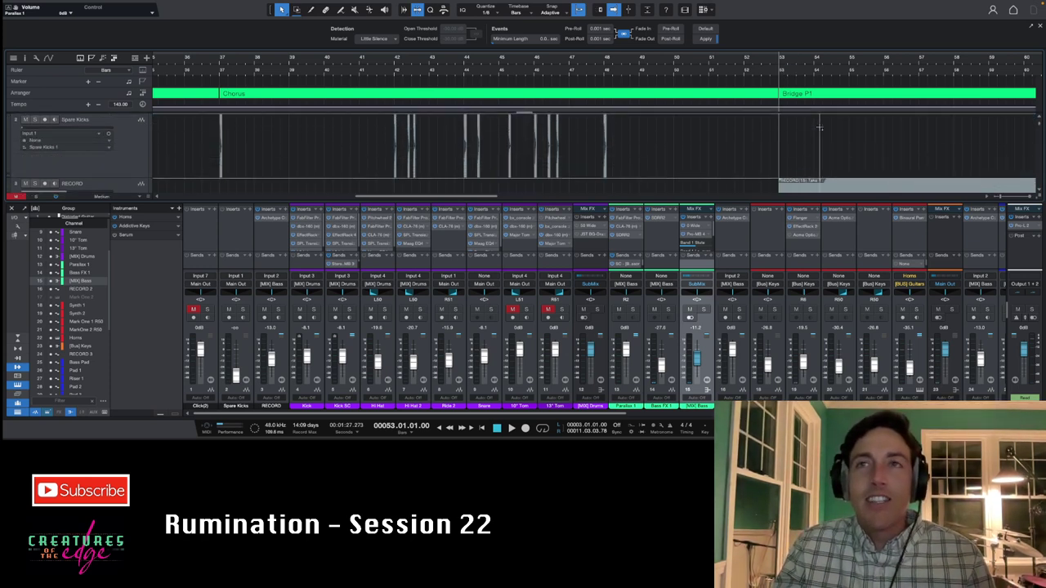
scroll(819, 128, "up", 3)
scroll(768, 148, "down", 1)
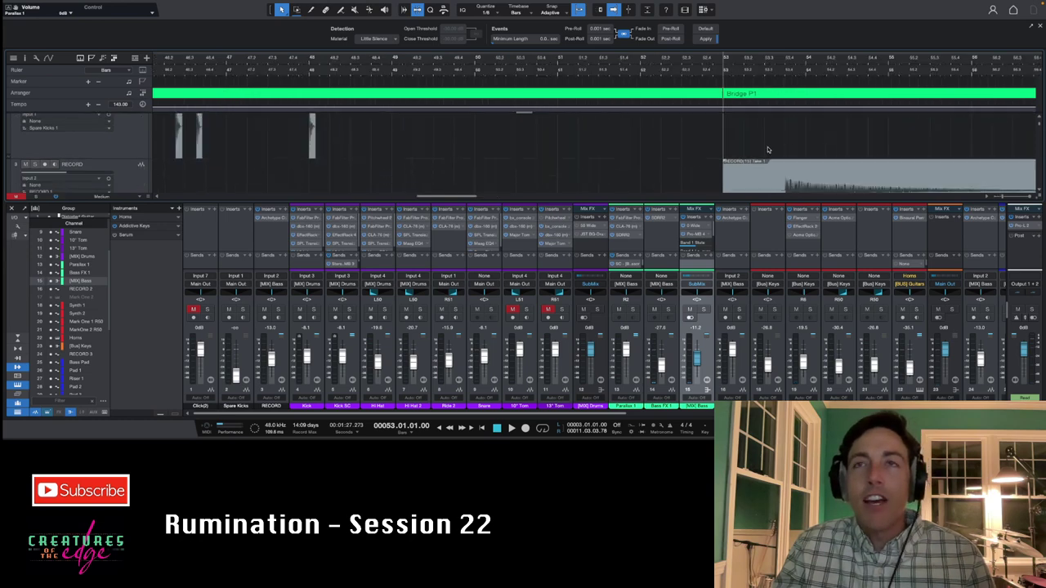
scroll(782, 123, "down", 3)
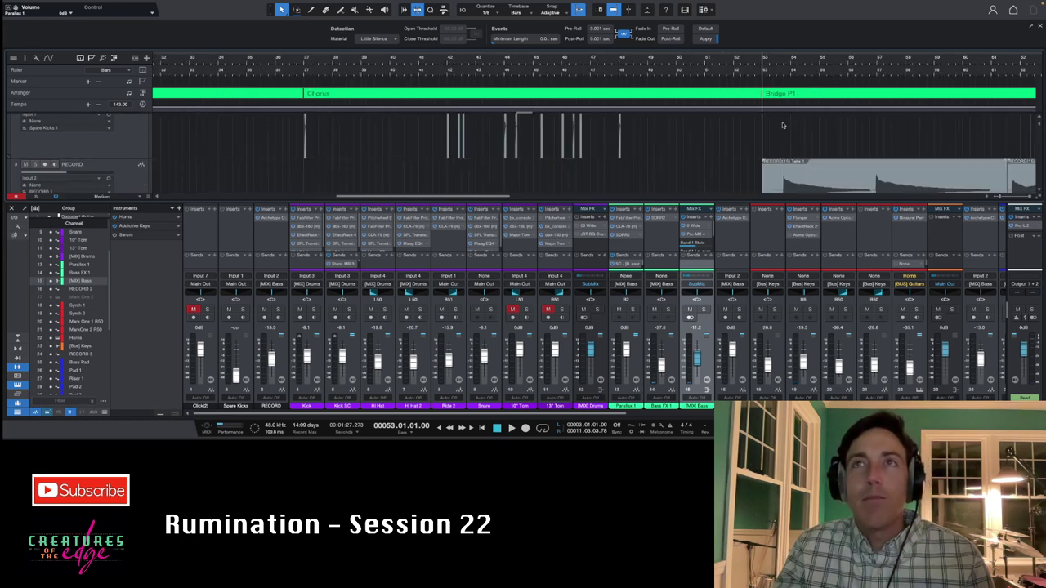
scroll(782, 123, "up", 1)
scroll(782, 122, "up", 1)
scroll(782, 122, "down", 3)
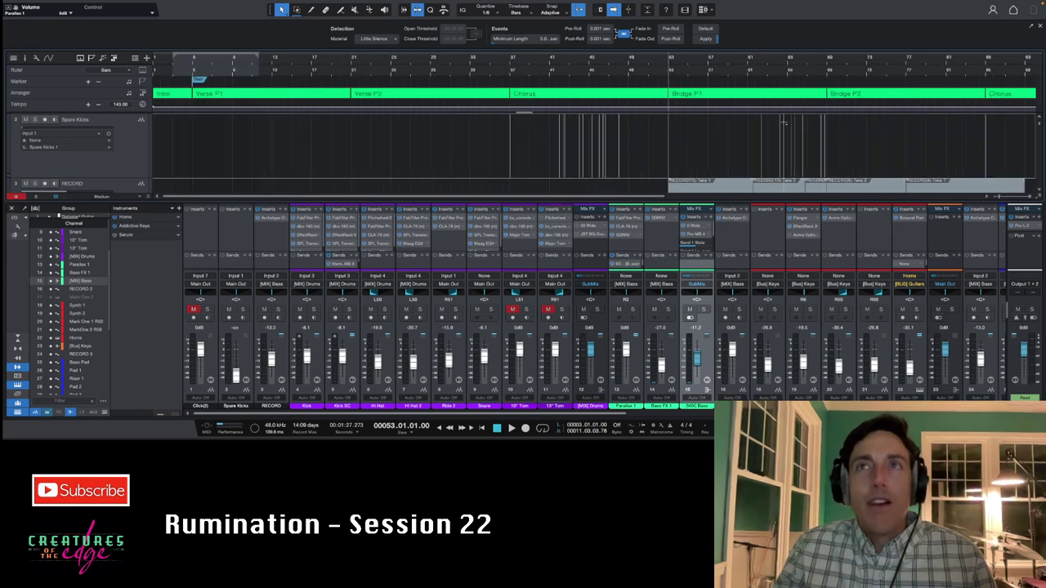
scroll(783, 123, "down", 1)
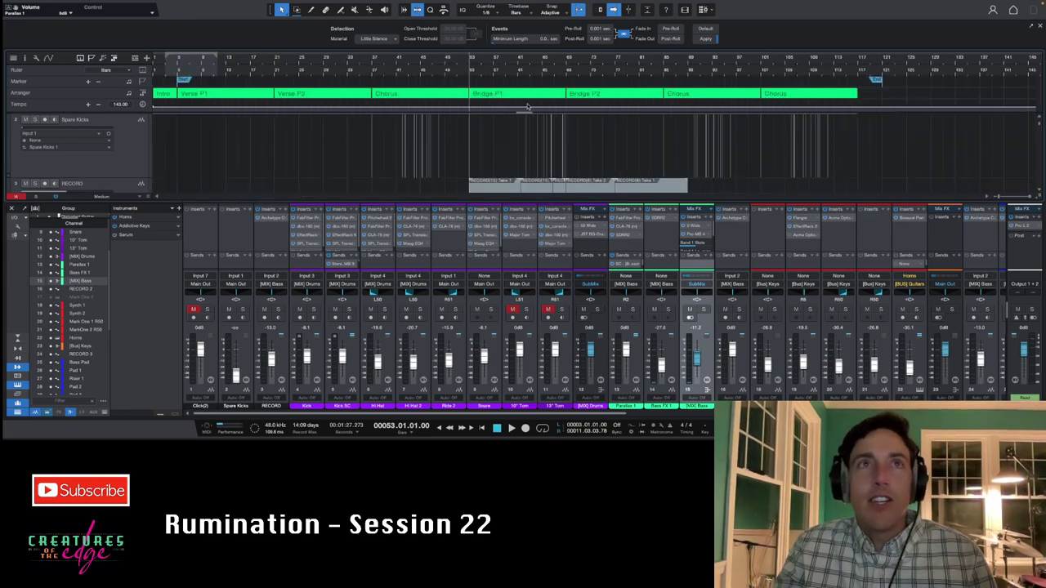
left_click(458, 63)
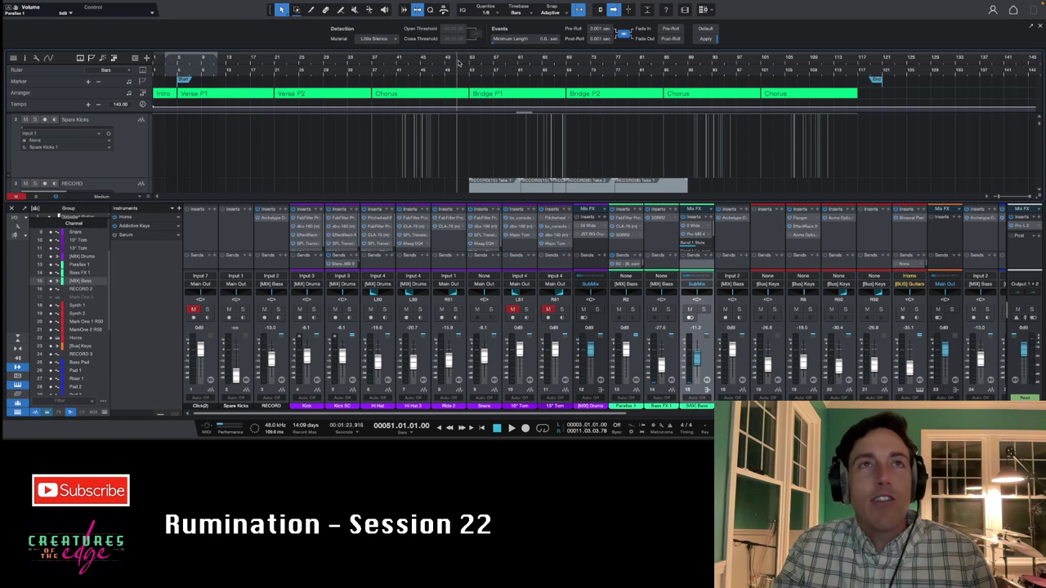
left_click(469, 63)
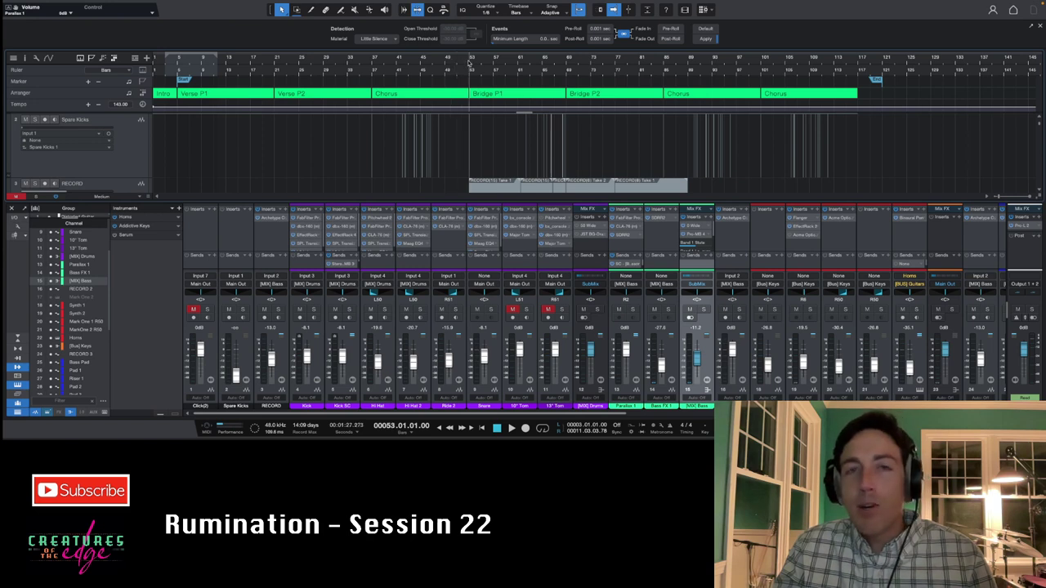
key("space")
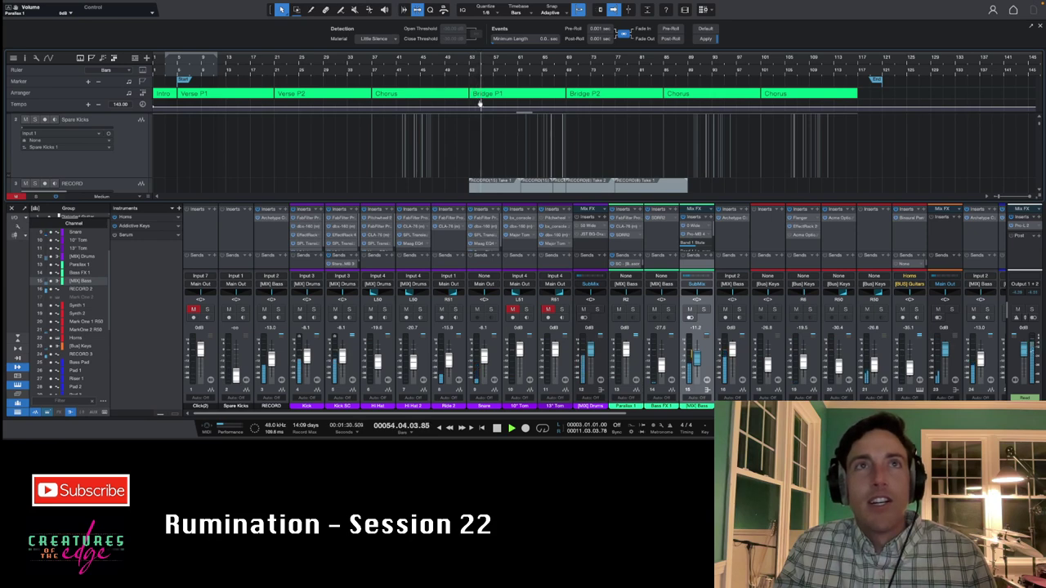
scroll(472, 72, "up", 3)
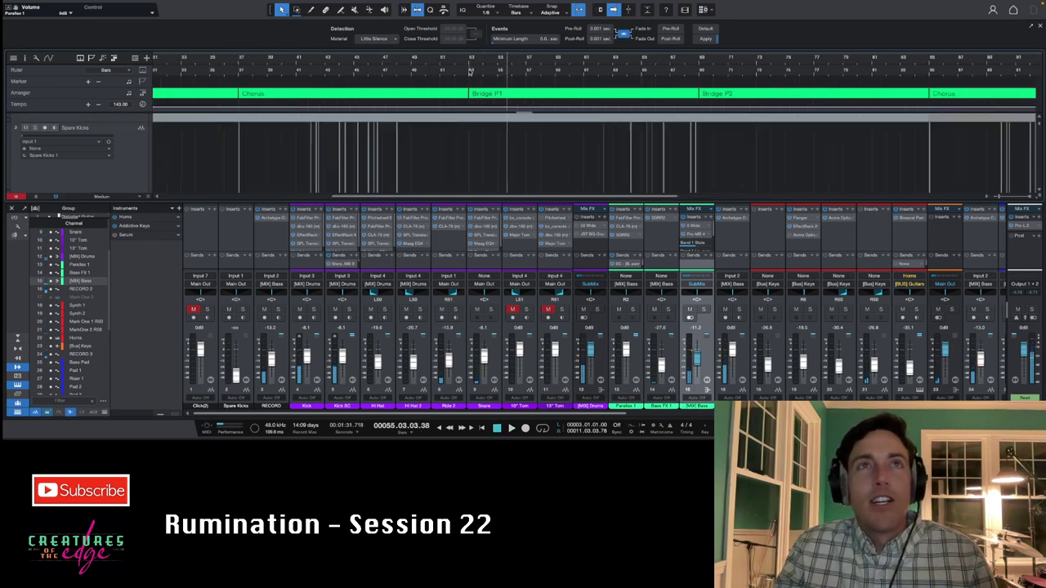
Play back the transition into Bridge P1 from bar 52 and stop at about bar 60.
scroll(472, 74, "up", 3)
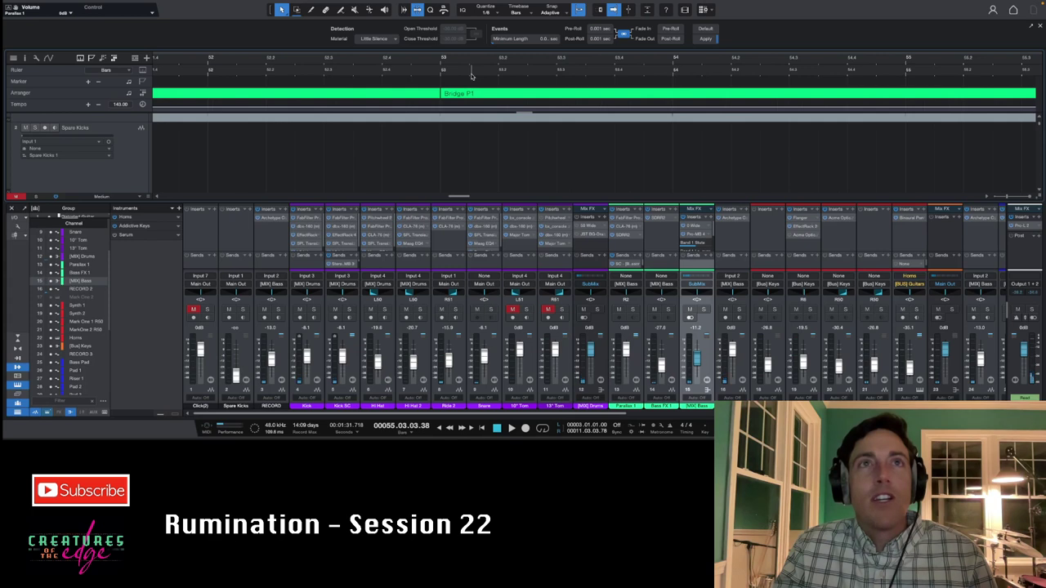
scroll(472, 76, "down", 2)
key("alt+e")
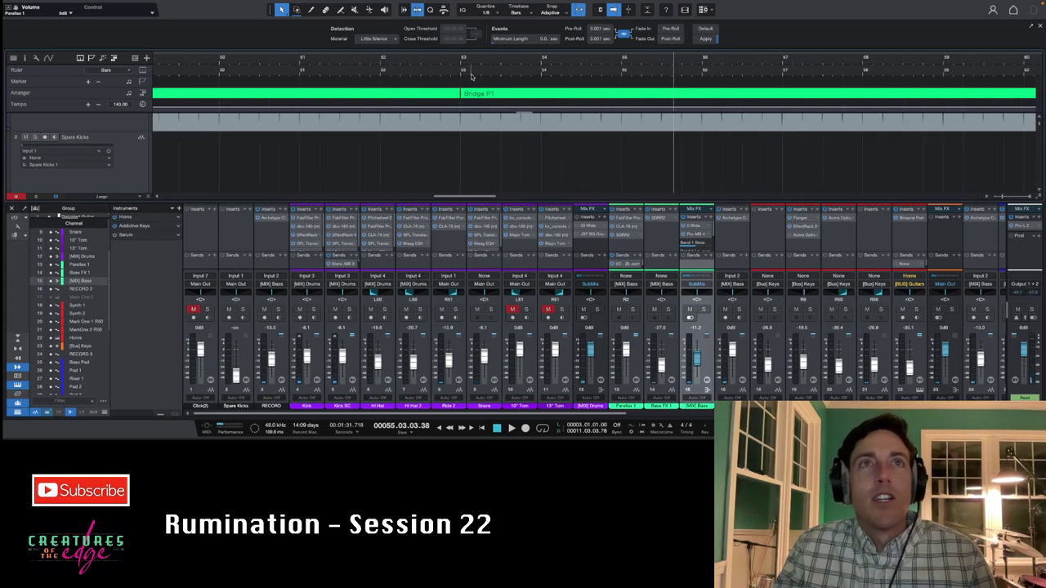
left_click(370, 59)
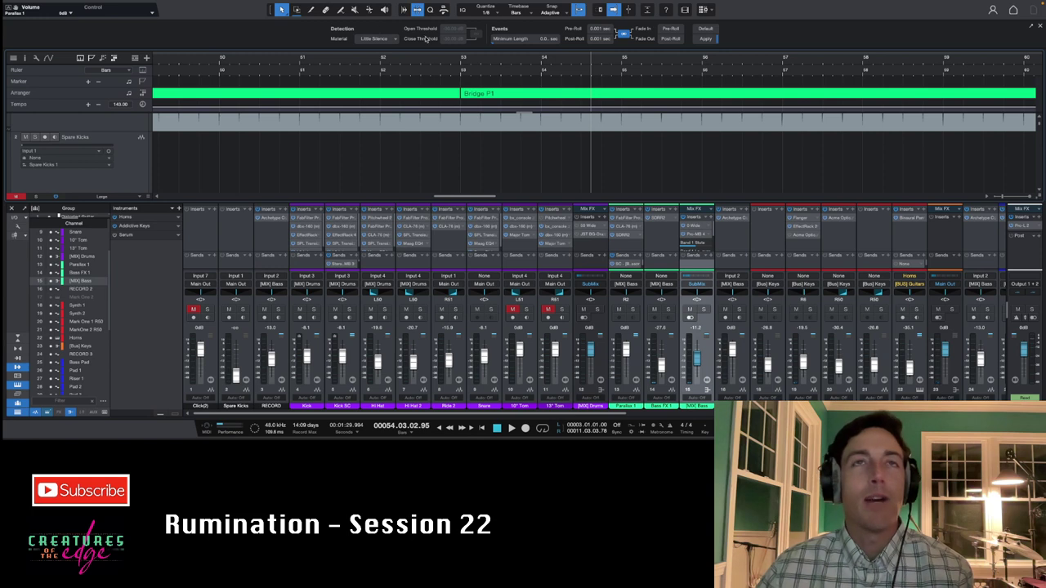
left_click(382, 59)
key("space")
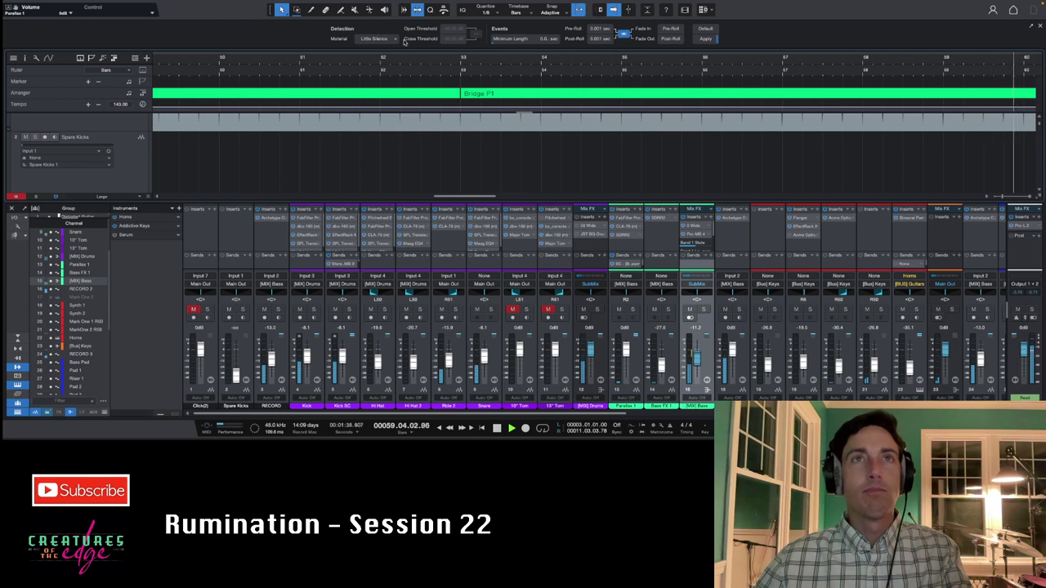
key("space")
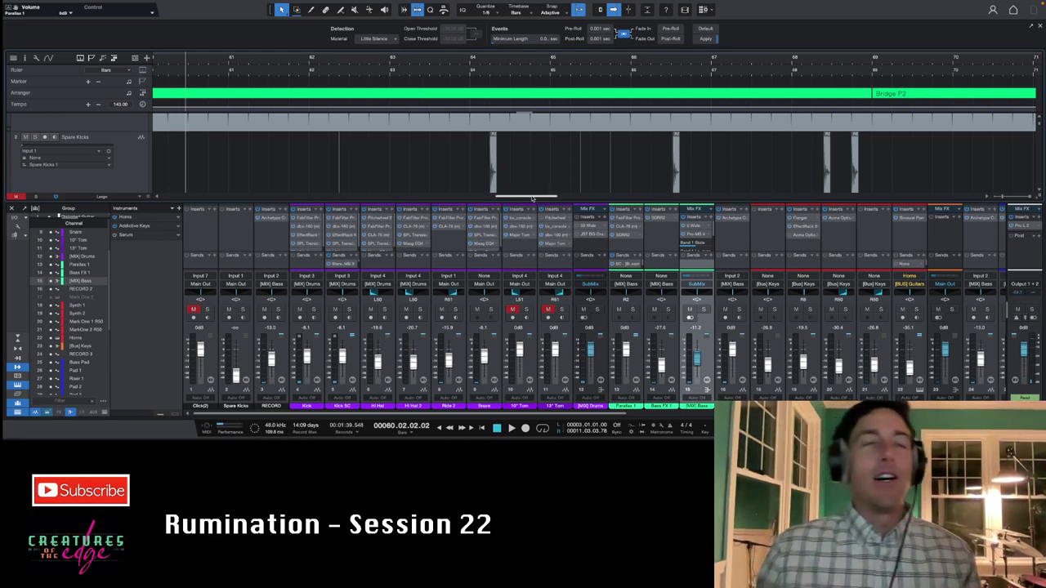
Review the arrangement on the click and Spare Kicks tracks from the Chorus back to the Intro and Verse P1.
left_click_drag(524, 196, 421, 152)
scroll(421, 152, "left", 8)
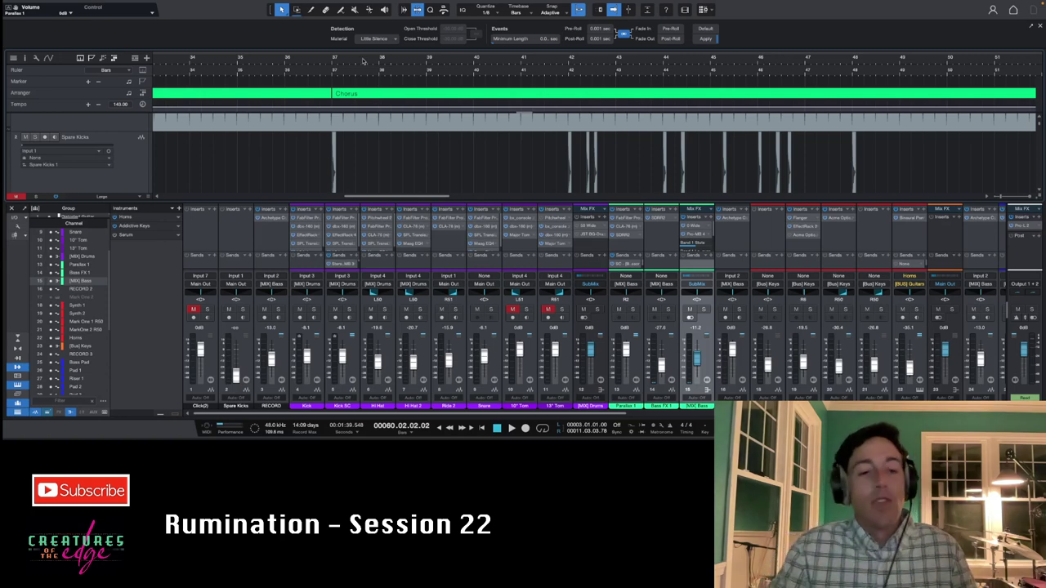
key("Up")
key("shift+z")
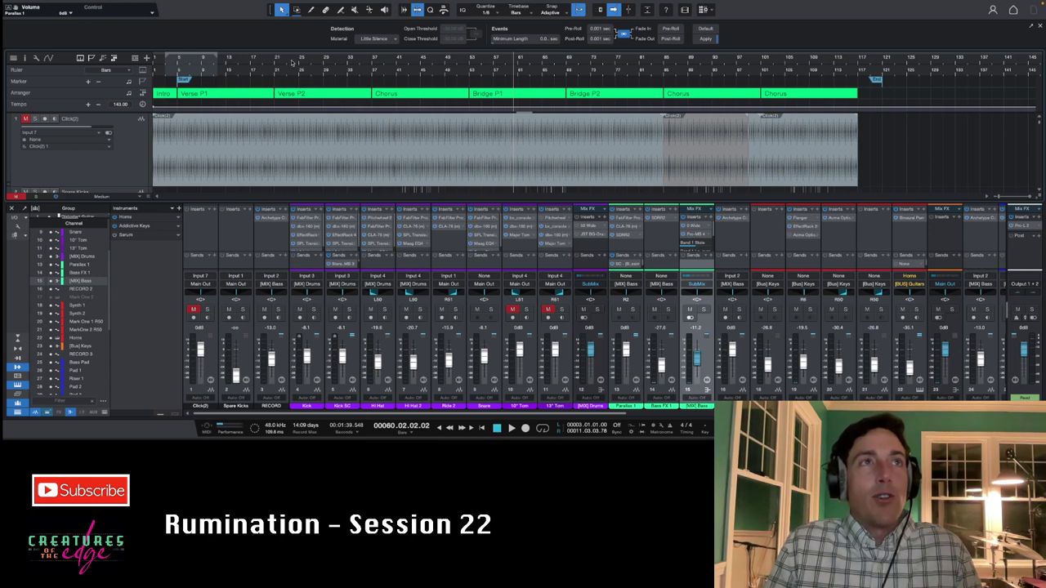
scroll(342, 97, "up", 5)
scroll(274, 76, "down", 2)
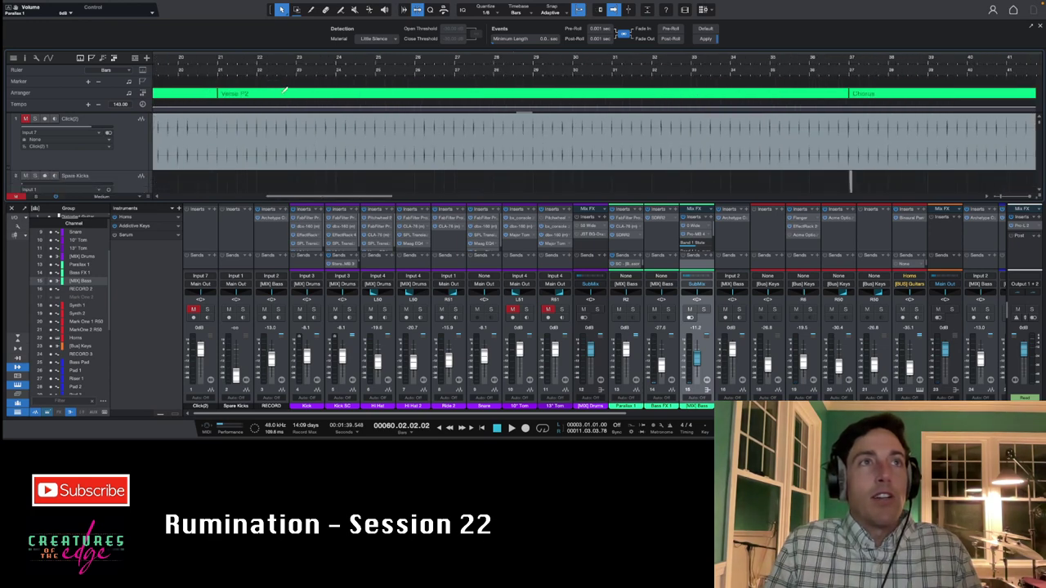
scroll(281, 94, "left", 10)
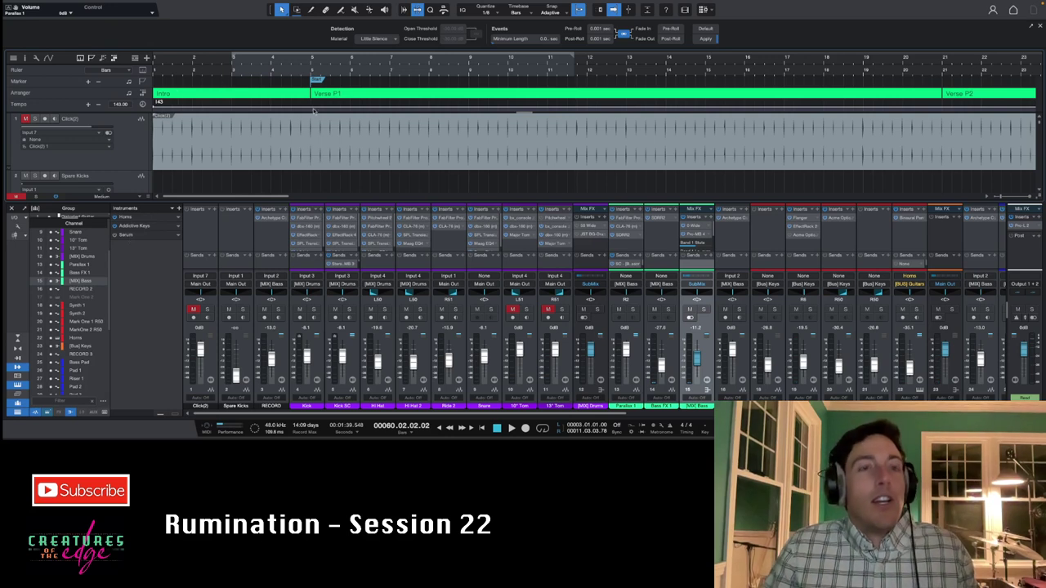
left_click_drag(275, 99, 314, 119)
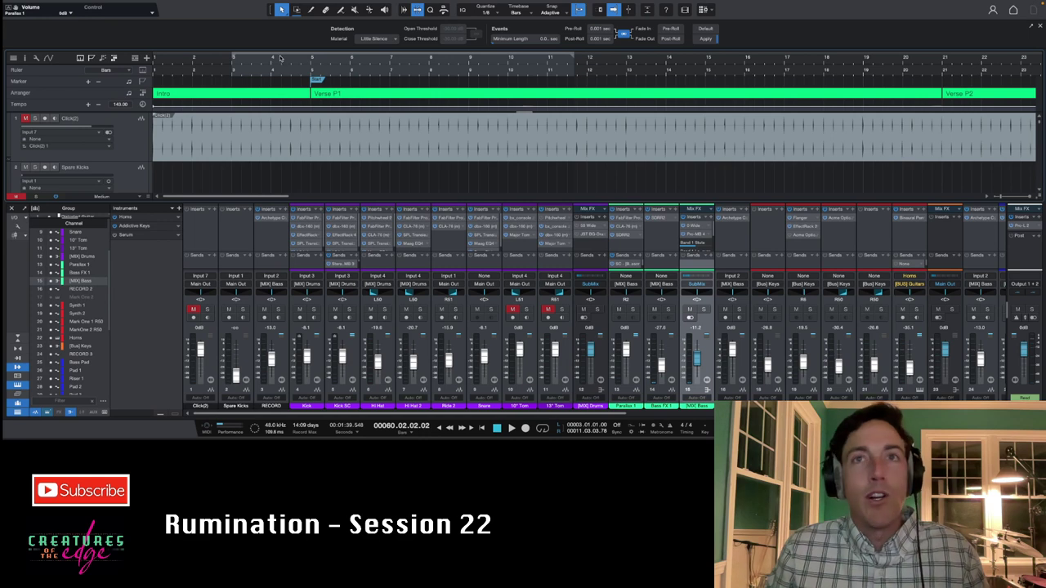
key("w")
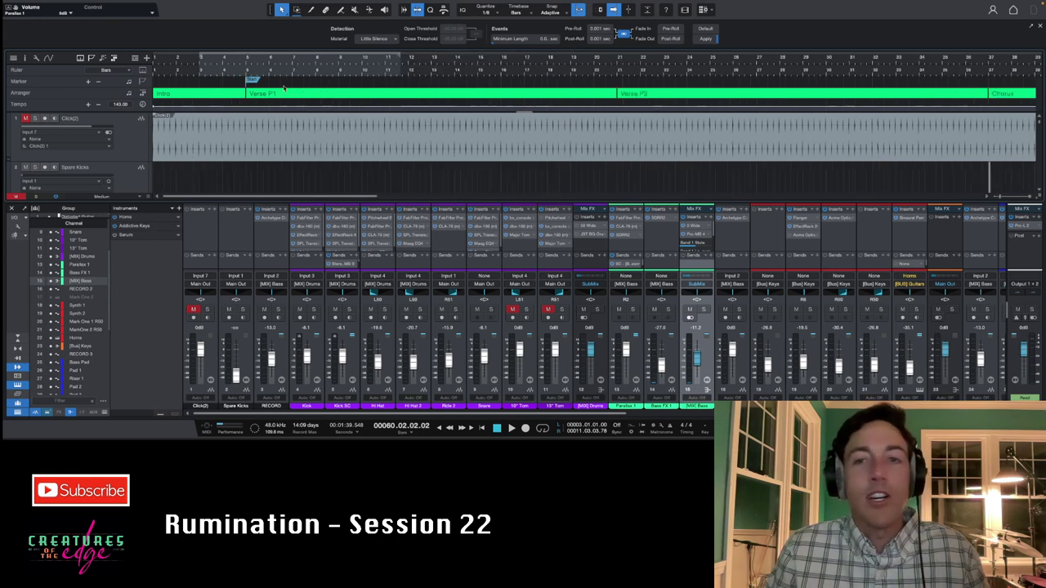
Solo the Parallax 1 bass track and play it back through Verse P2 from bar 21.
left_click(223, 62)
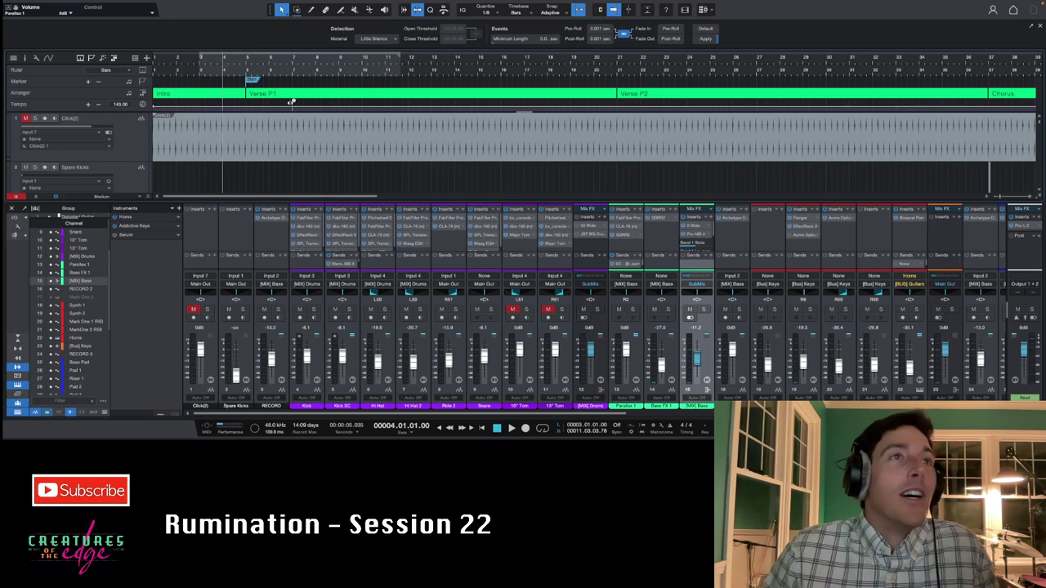
key("w")
key("w")
left_click(275, 61)
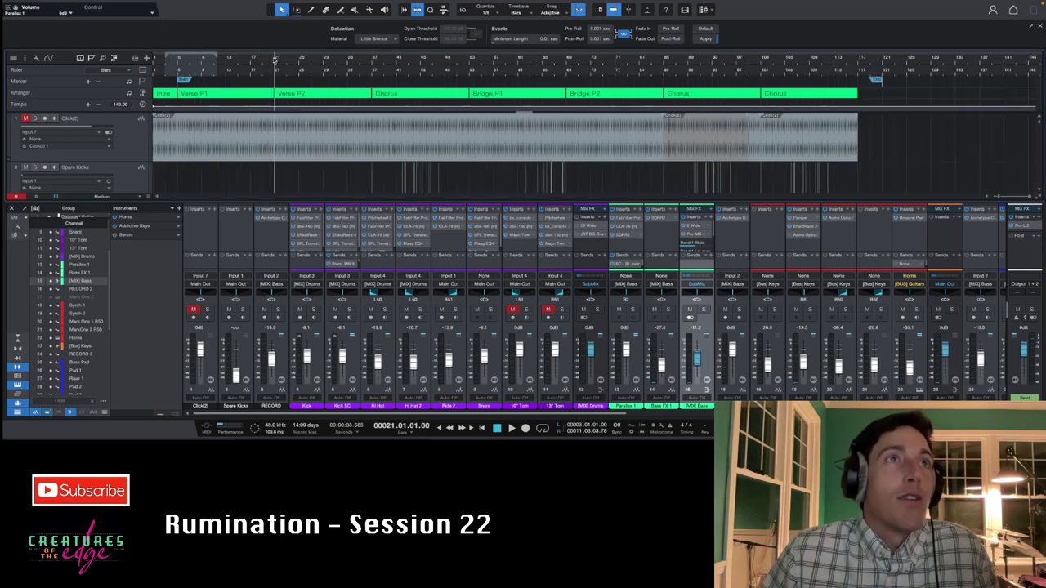
scroll(263, 143, "down", 6)
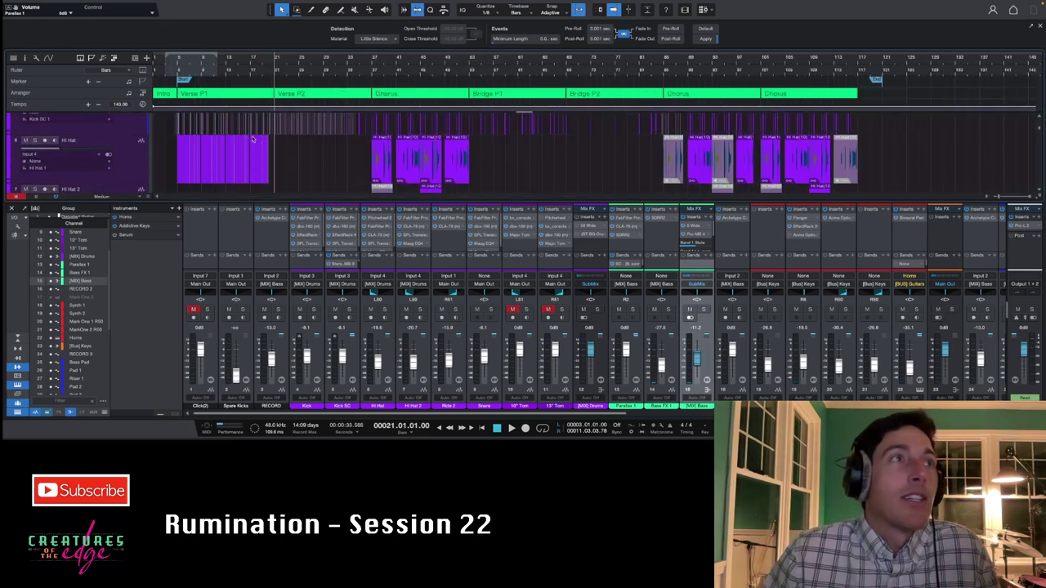
scroll(104, 153, "down", 5)
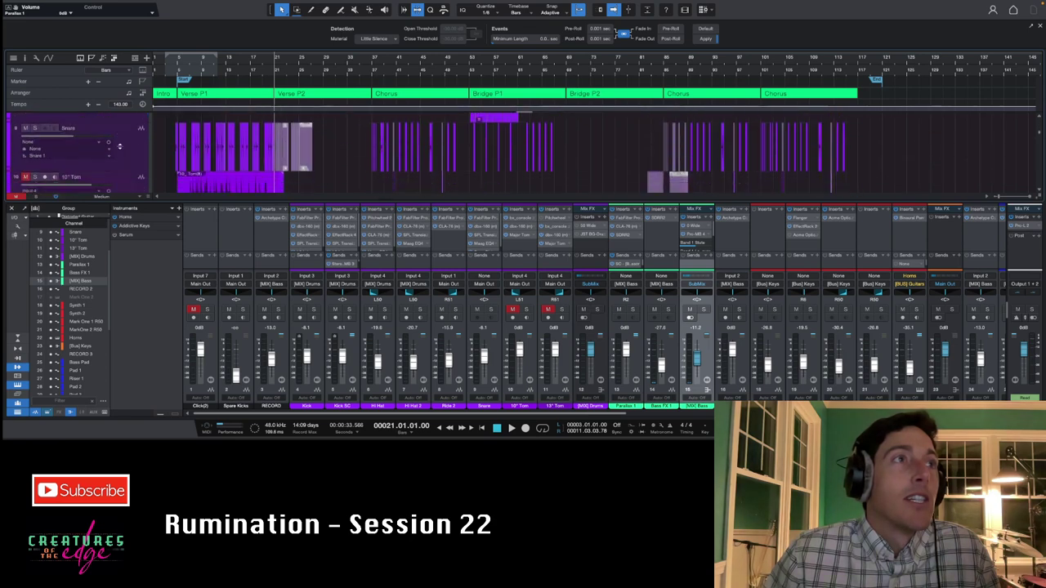
scroll(119, 147, "down", 5)
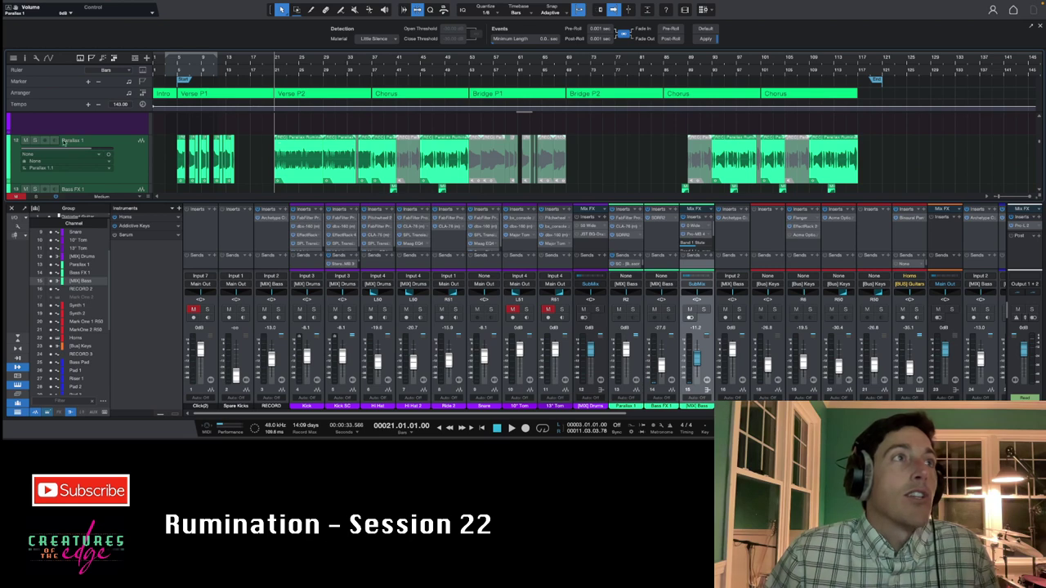
left_click(35, 140)
key("space")
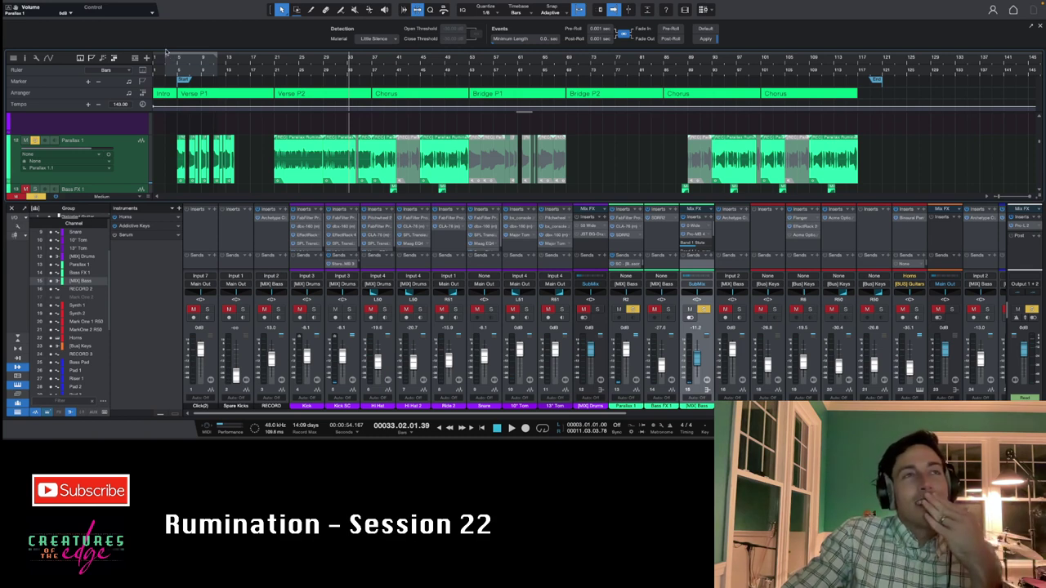
Mute the Parallax 1 clips in Verse P1, unsolo the track, and play back briefly from bar 5.
left_click(177, 63)
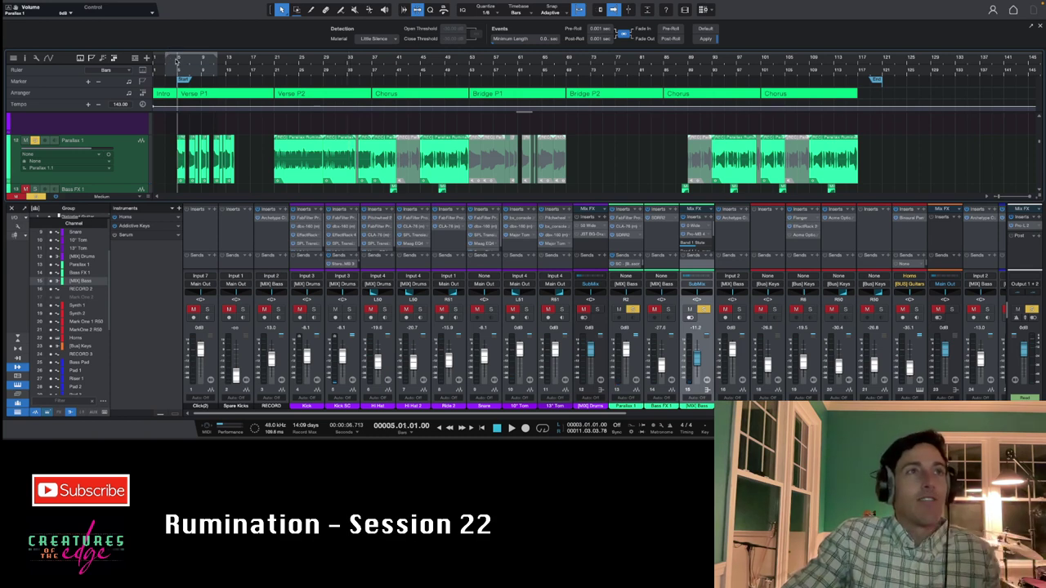
left_click(143, 146)
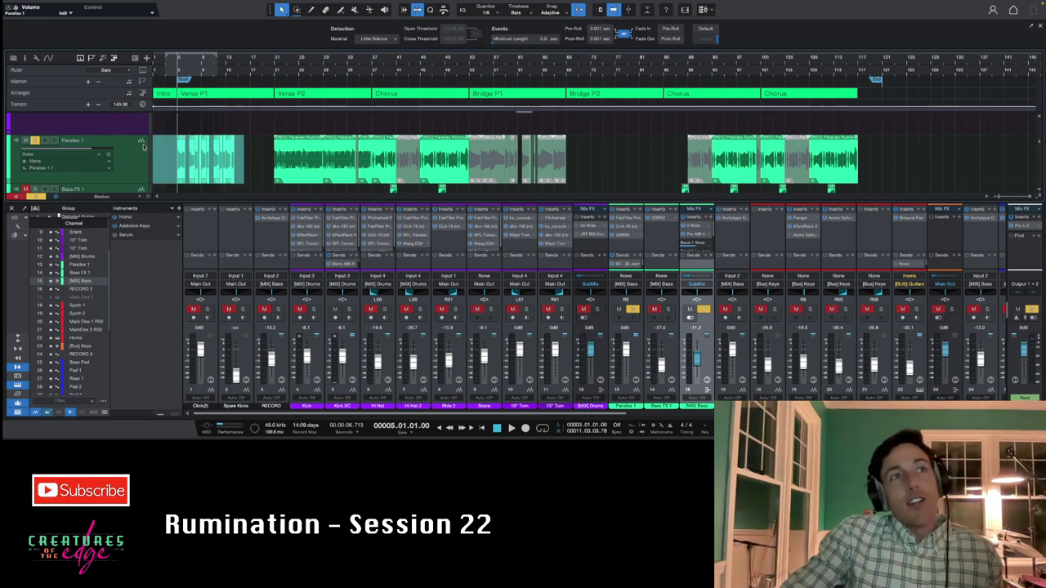
left_click(142, 146)
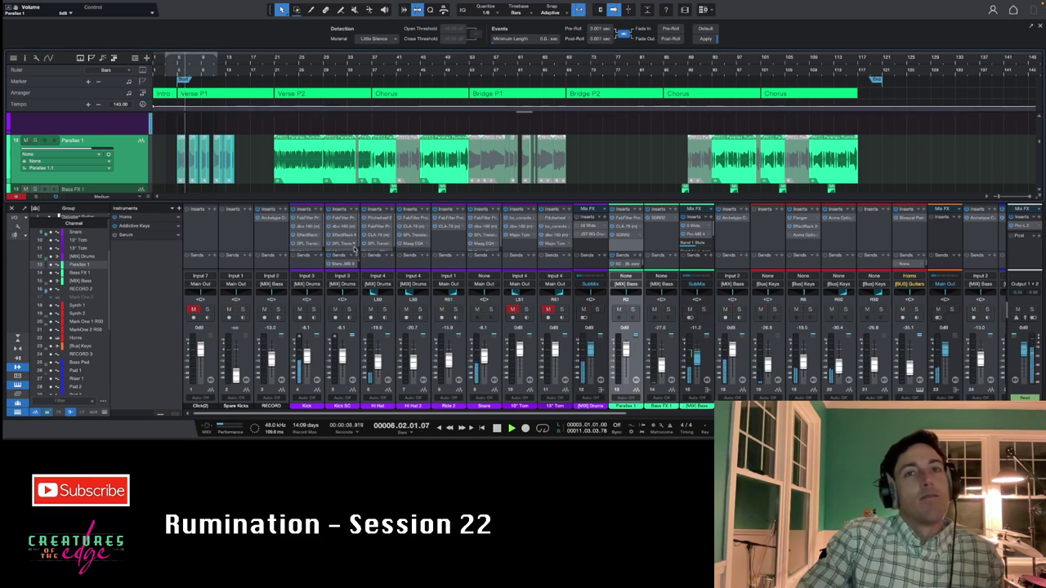
key("space")
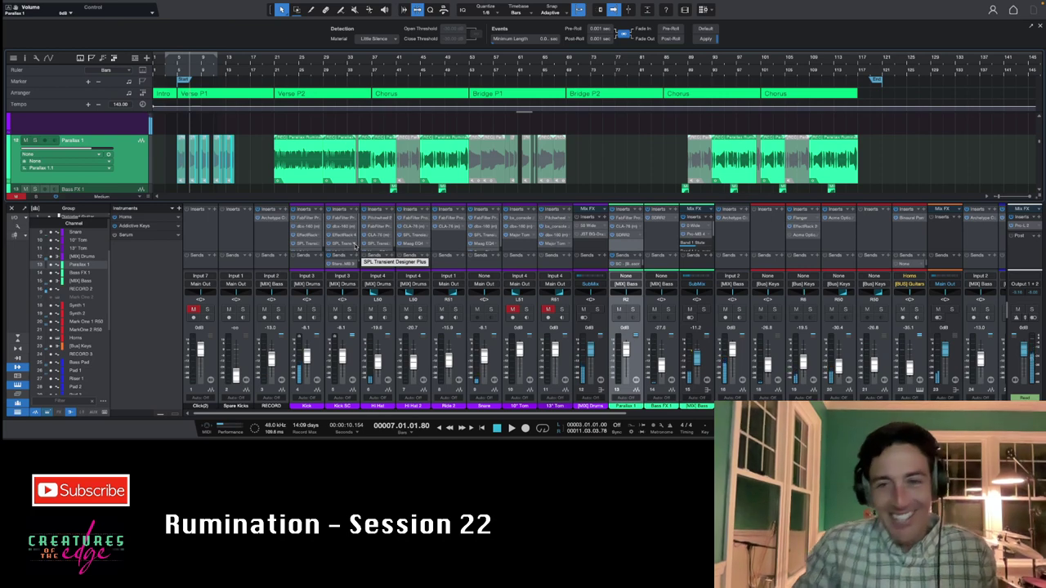
Play the full mix from bar 3 through Verse P1 while checking the RECORD 2 and Parallax 1 clips.
left_click(167, 61)
key("space")
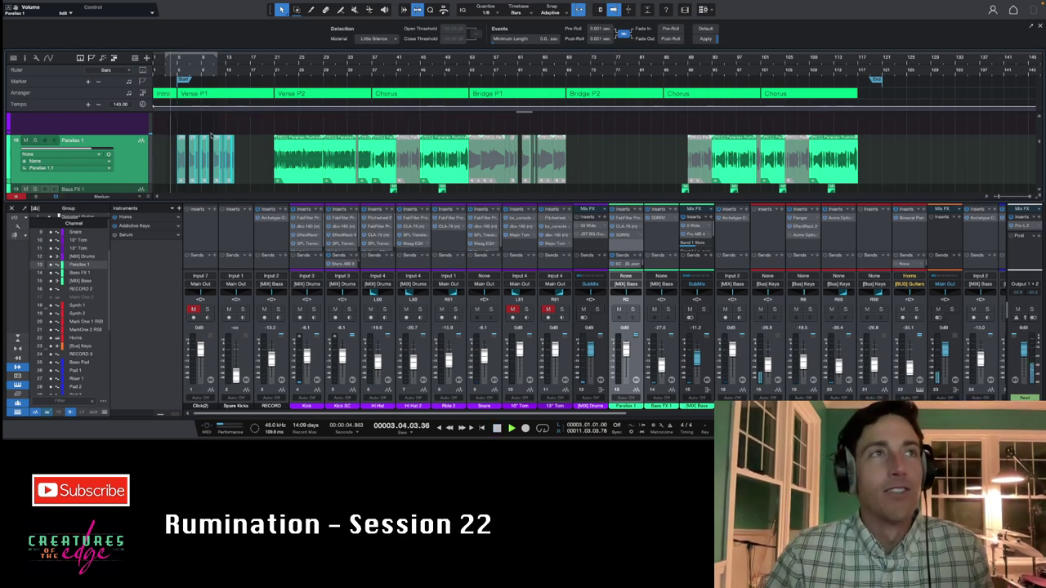
scroll(247, 153, "down", 3)
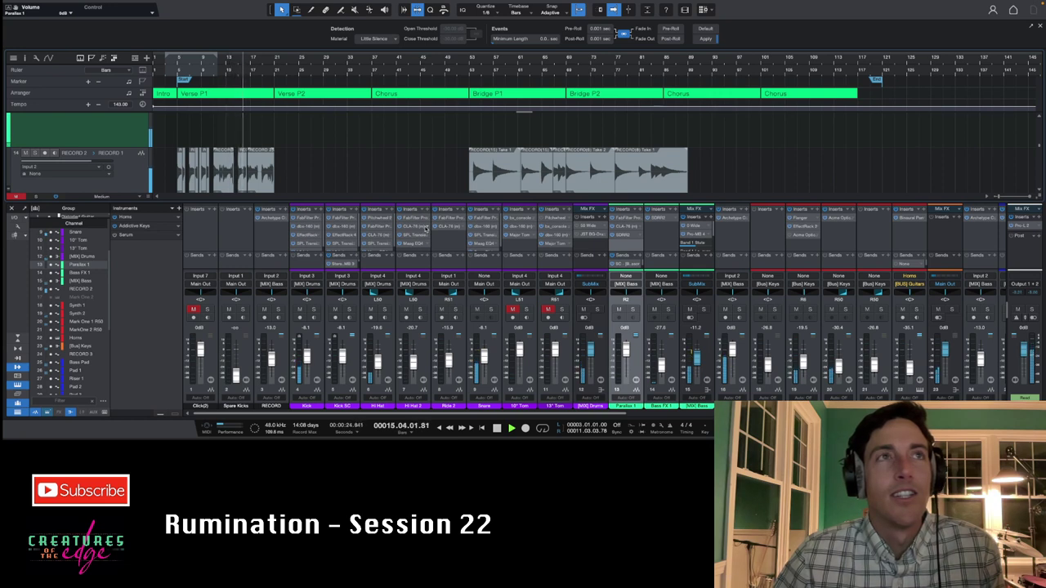
scroll(344, 136, "up", 2)
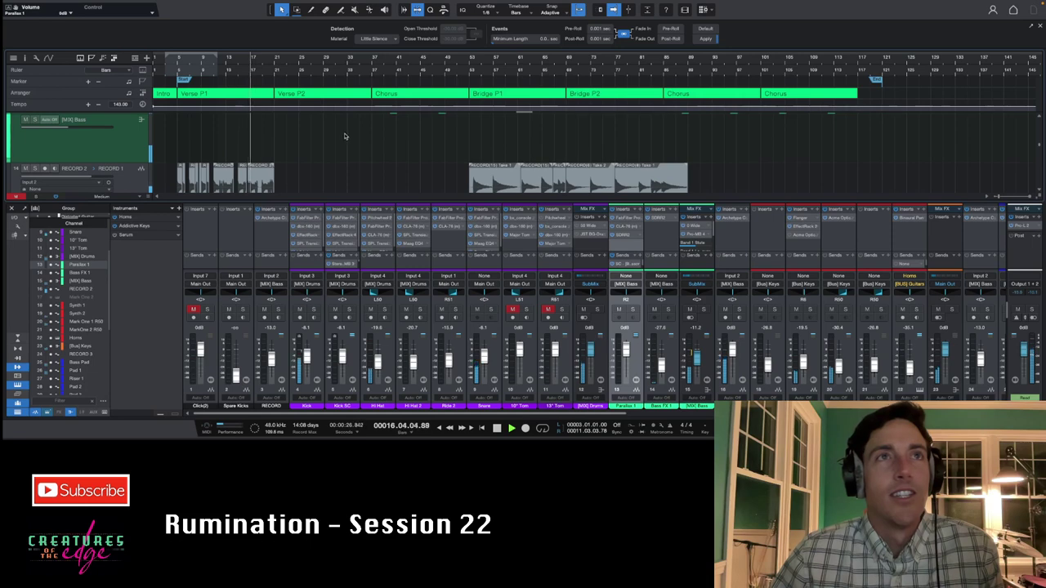
scroll(344, 136, "up", 3)
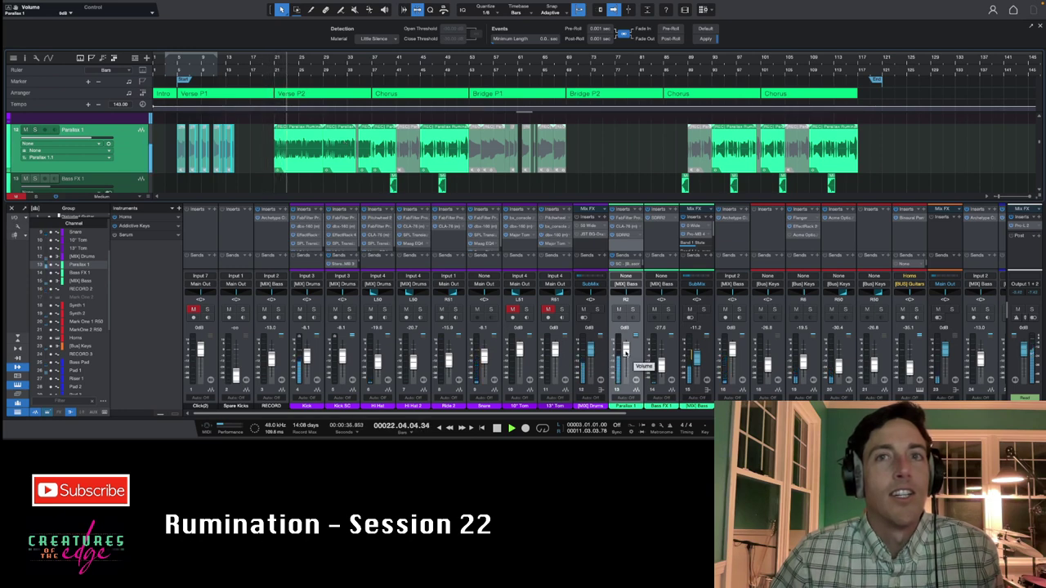
Adjust the CLA-76 compressor on Parallax 1 during playback, setting output to about -18 and trim to -3.4 dB.
left_click(628, 225)
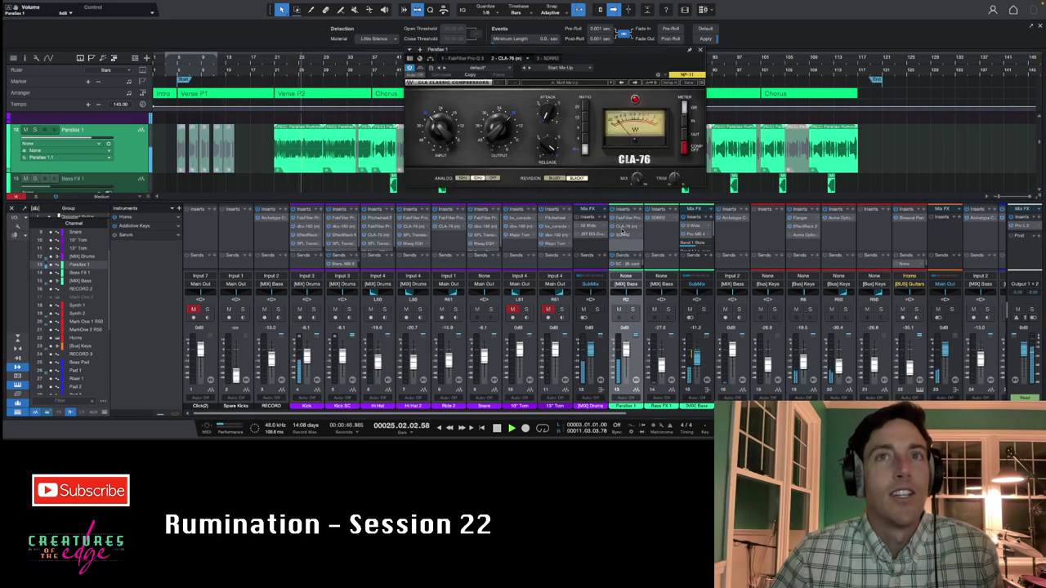
mouse_move(499, 129)
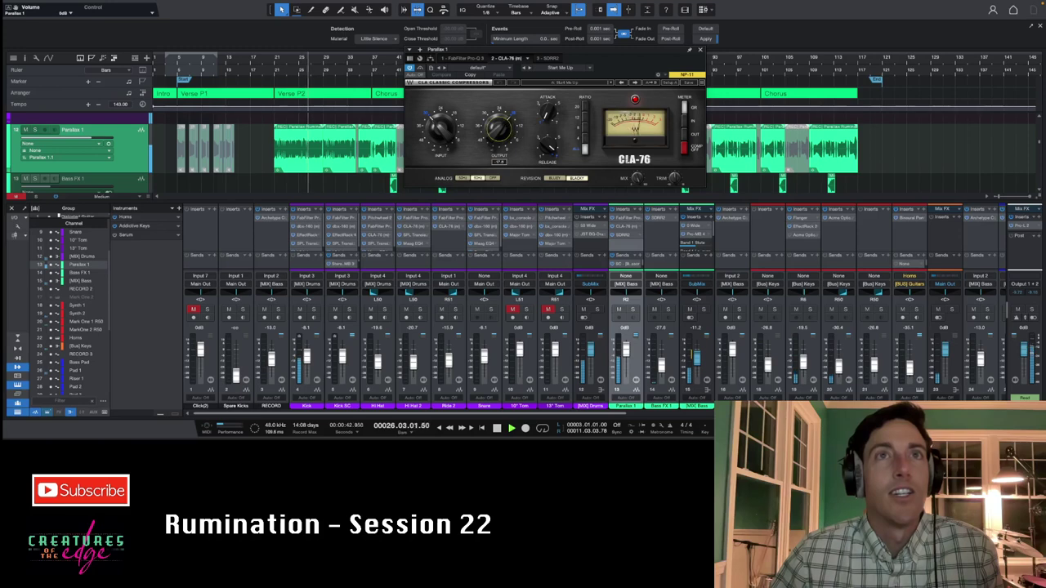
left_click_drag(498, 129, 498, 123)
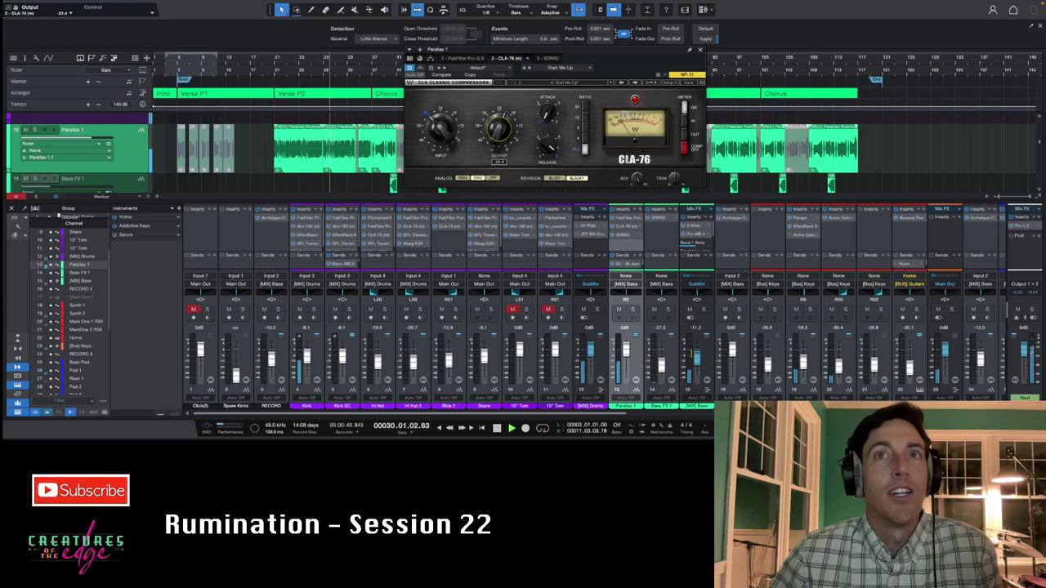
left_click_drag(499, 123, 499, 129)
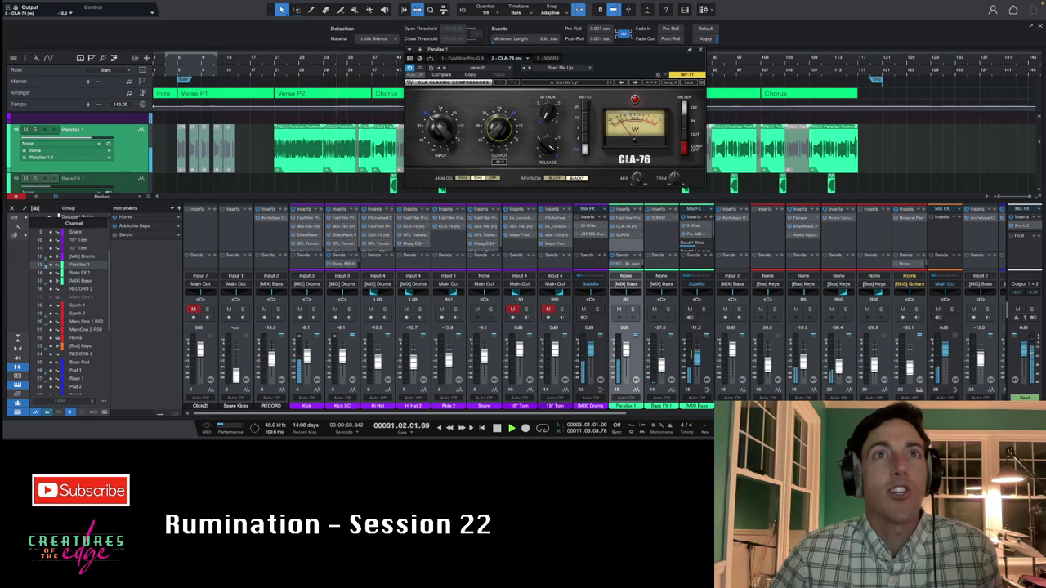
mouse_move(674, 177)
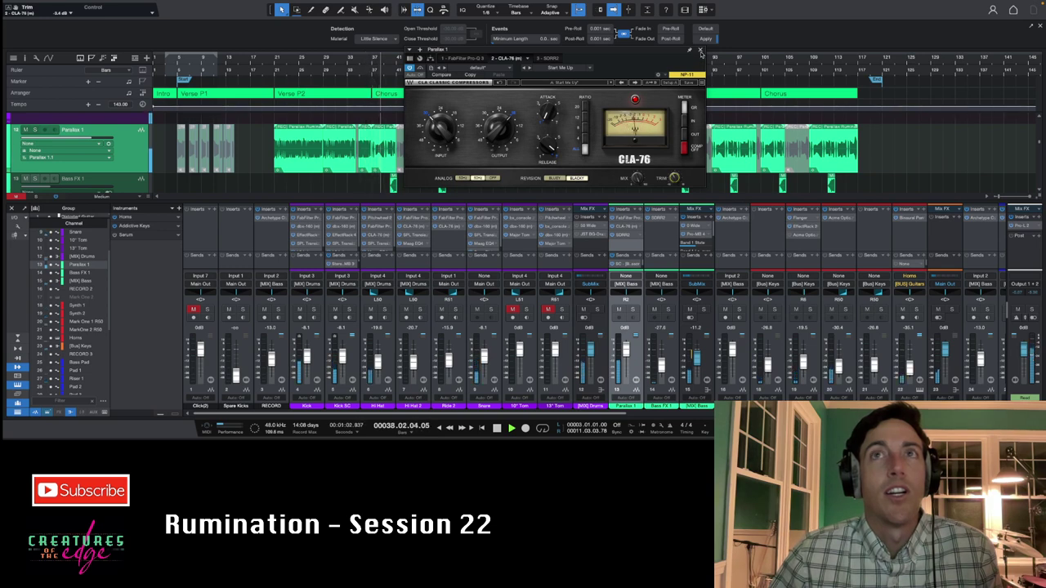
left_click(699, 50)
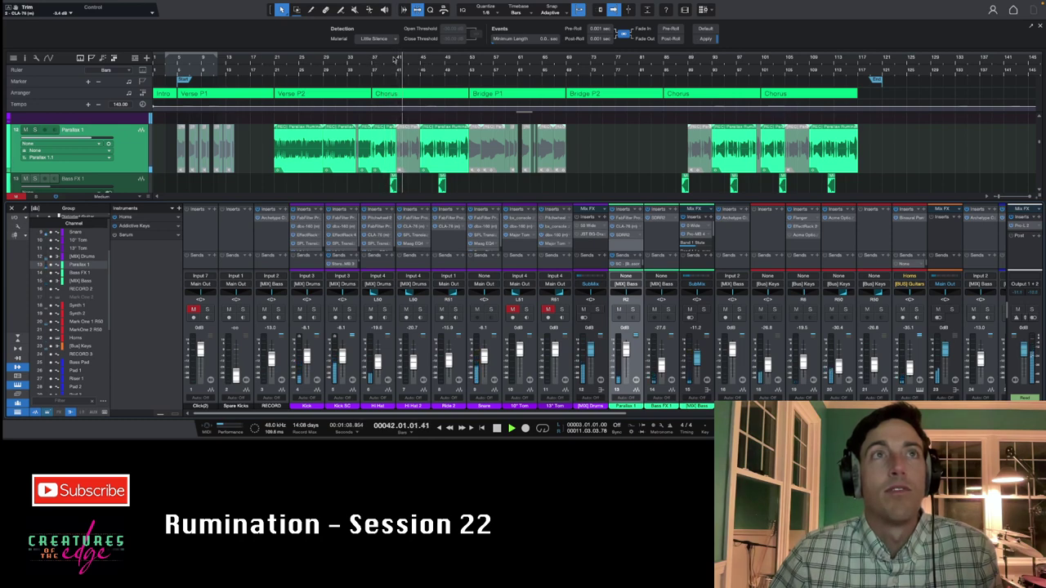
Play back the Chorus from its start to about bar 50 to check the Parallax 1 clips.
left_click(369, 63)
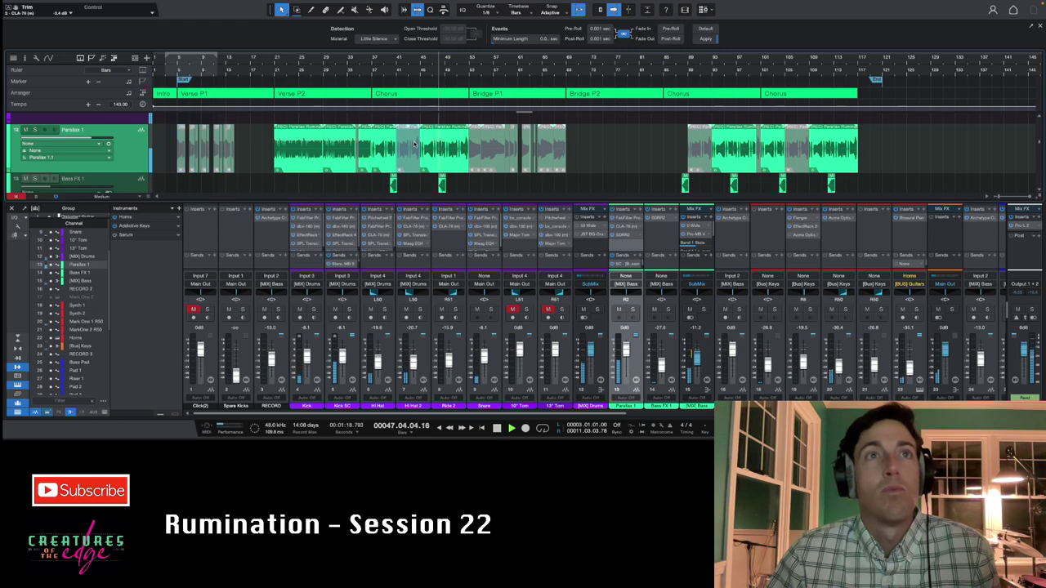
scroll(413, 137, "down", 1)
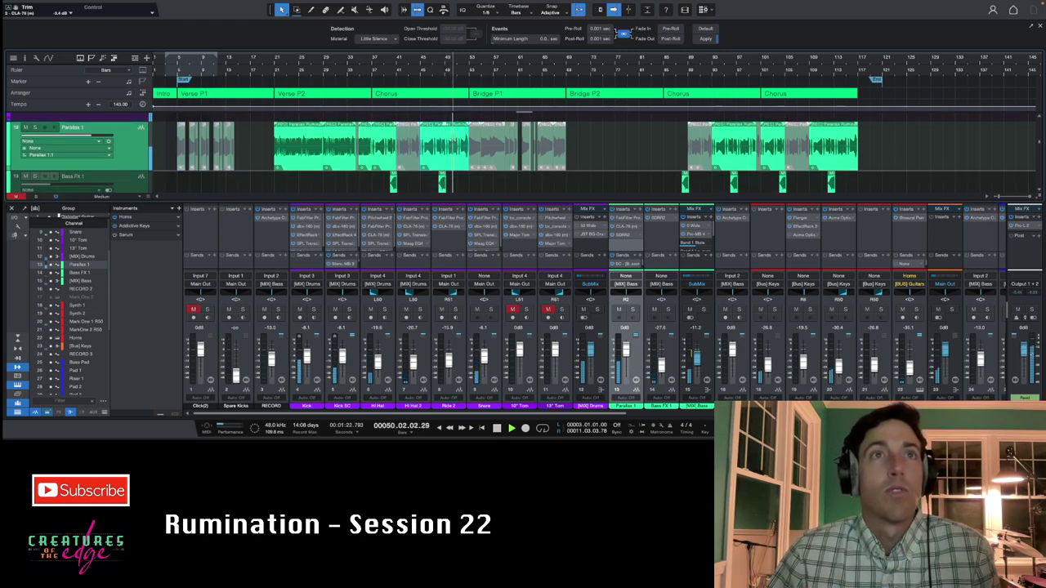
scroll(452, 144, "up", 2)
scroll(452, 143, "up", 1)
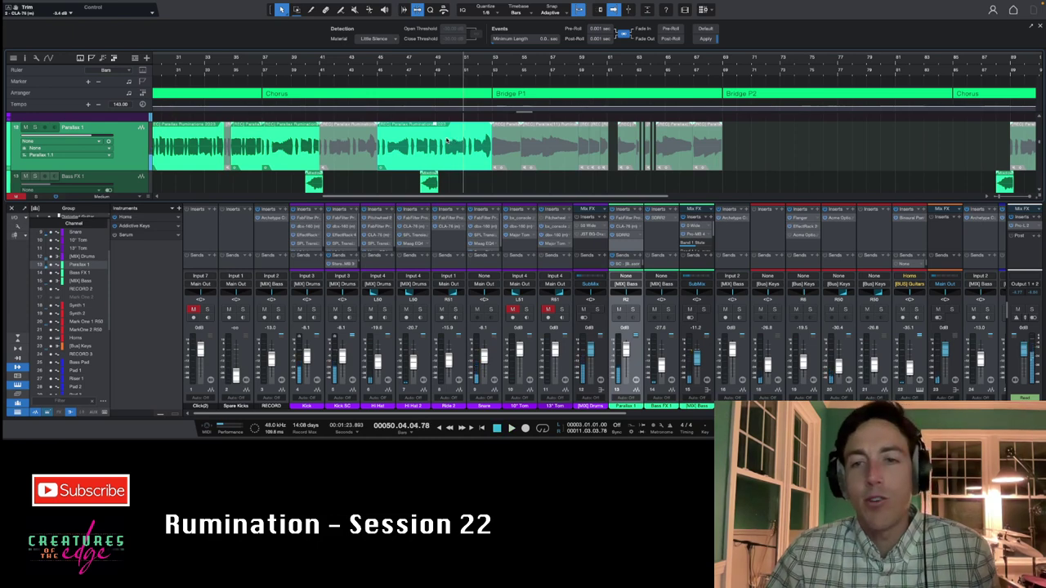
Split the Parallax 1 clip in the Chorus just after bar 49 and mute the part leading up to Bridge P1.
right_click(445, 141)
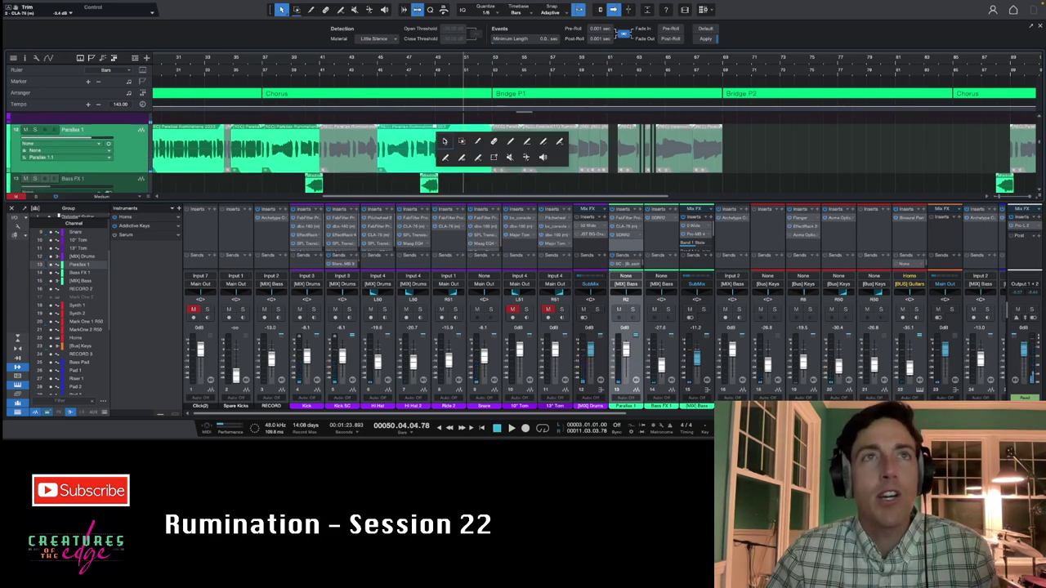
left_click(472, 140)
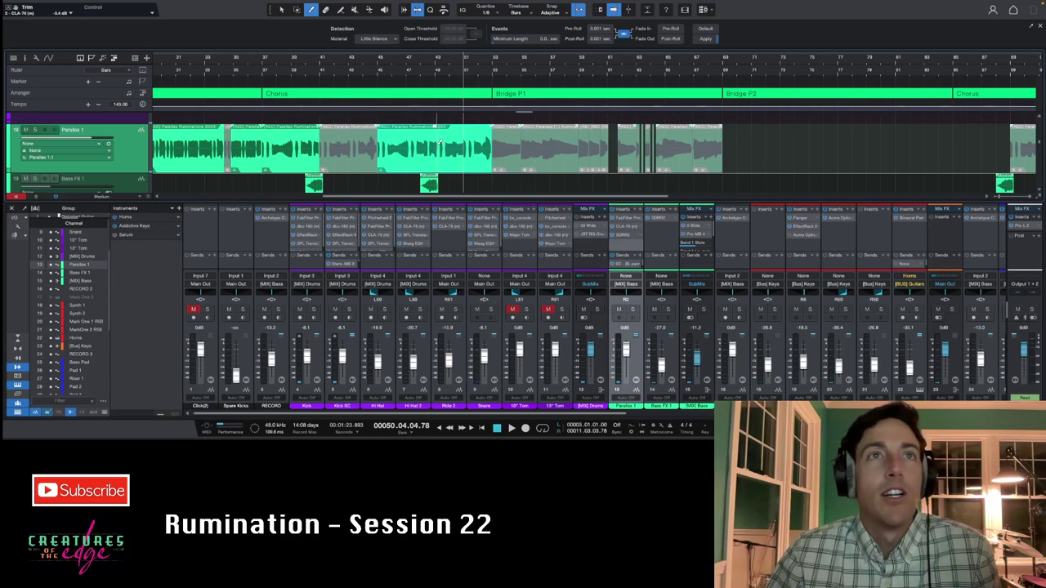
right_click(442, 145)
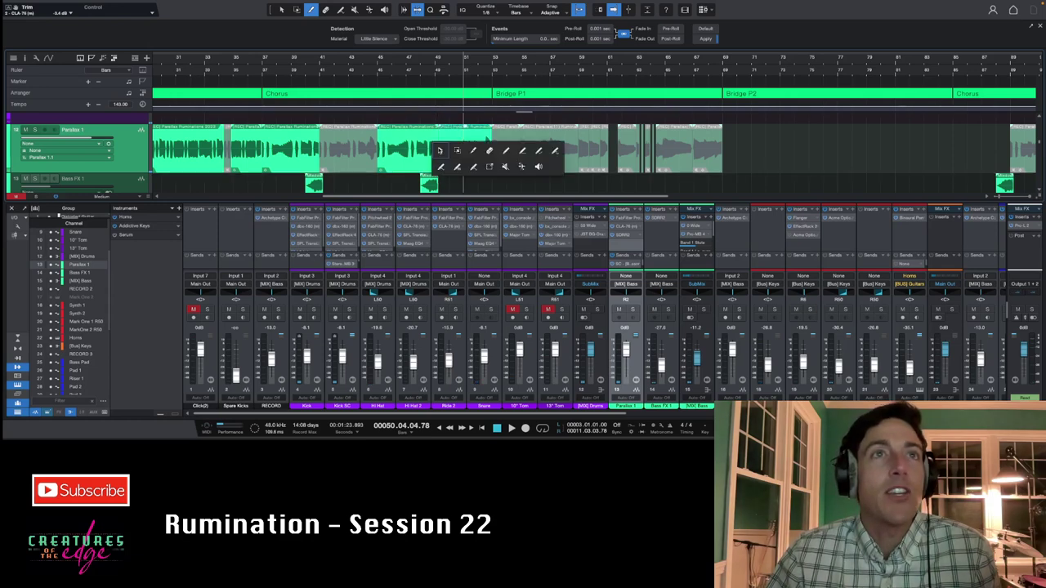
left_click(442, 155)
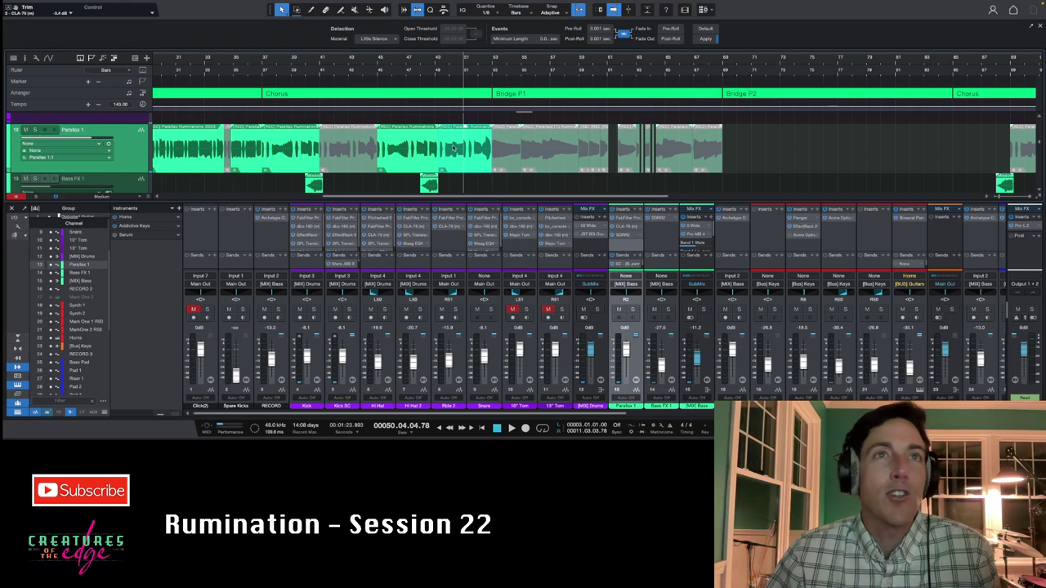
left_click(446, 147, "shift")
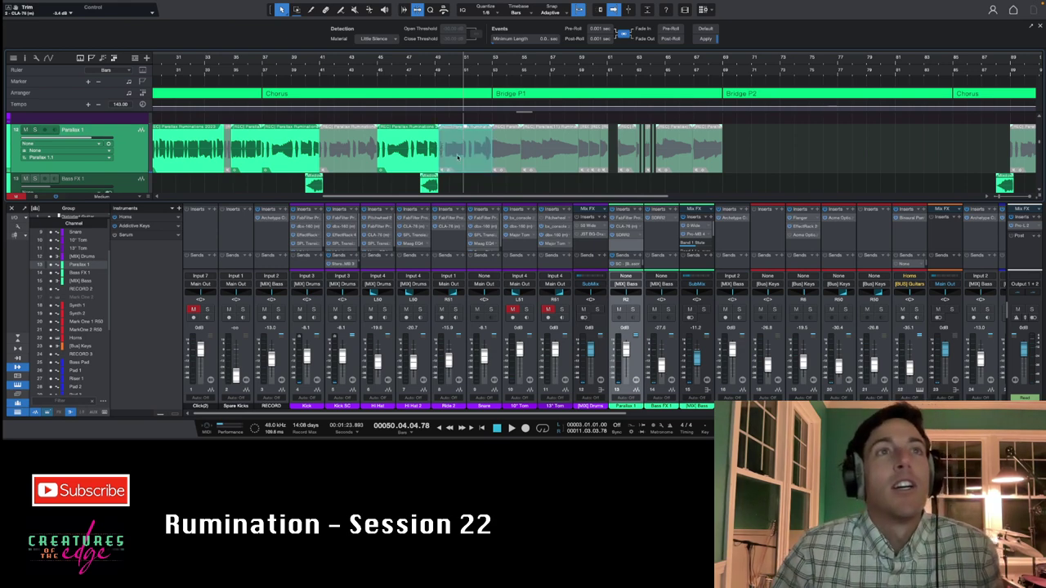
key("w")
key("w")
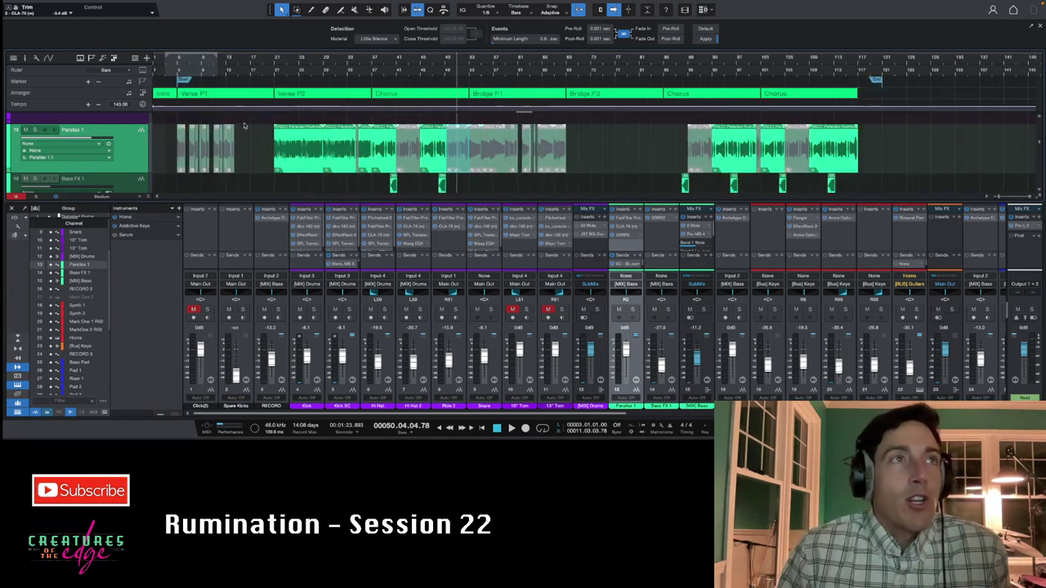
Play Verse P2 from bar 21 and solo the Parallax 1 track to hear its bass tone alone.
left_click(177, 60)
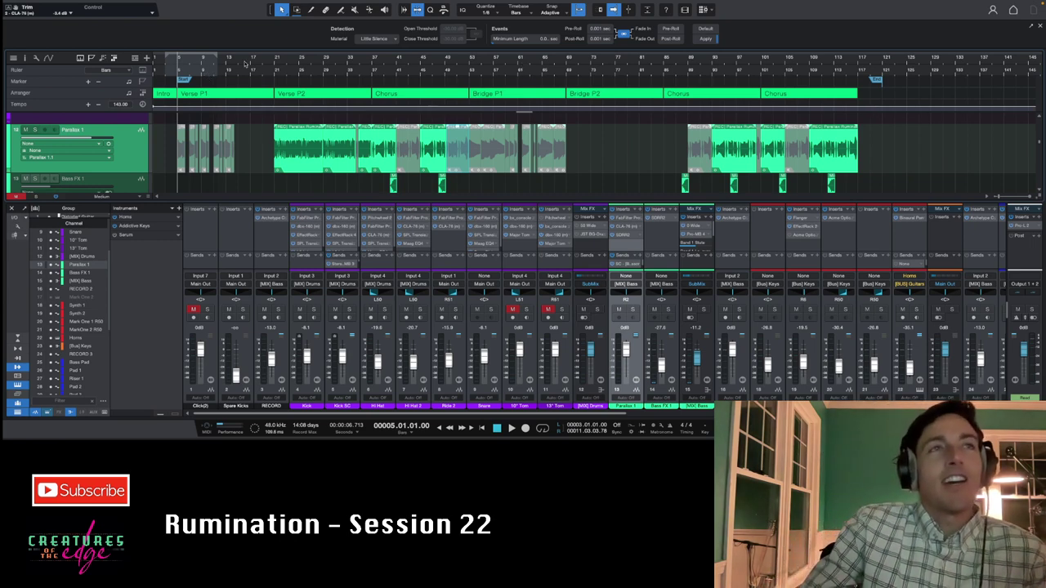
left_click(276, 61)
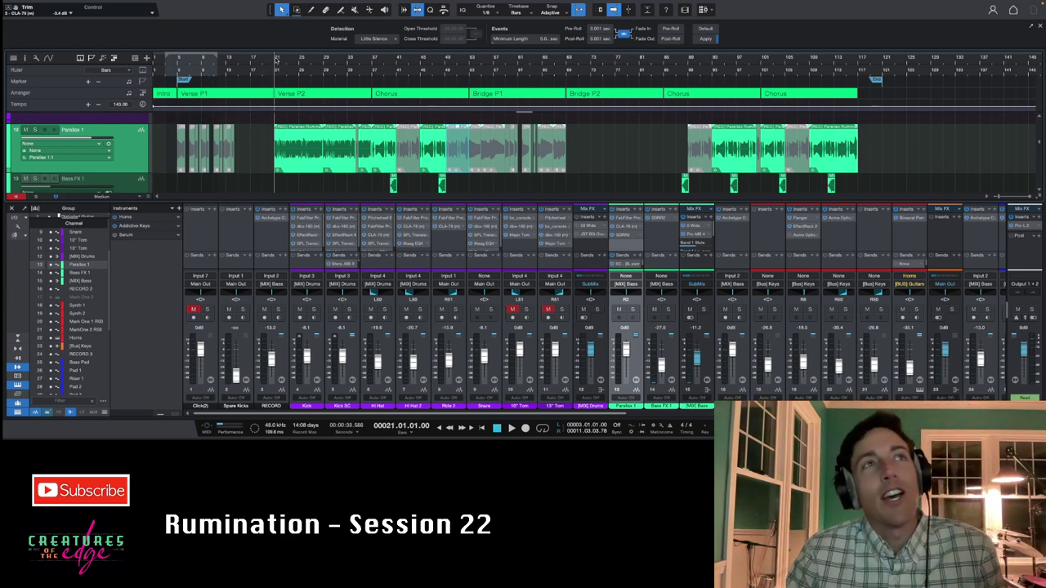
scroll(251, 117, "down", 1)
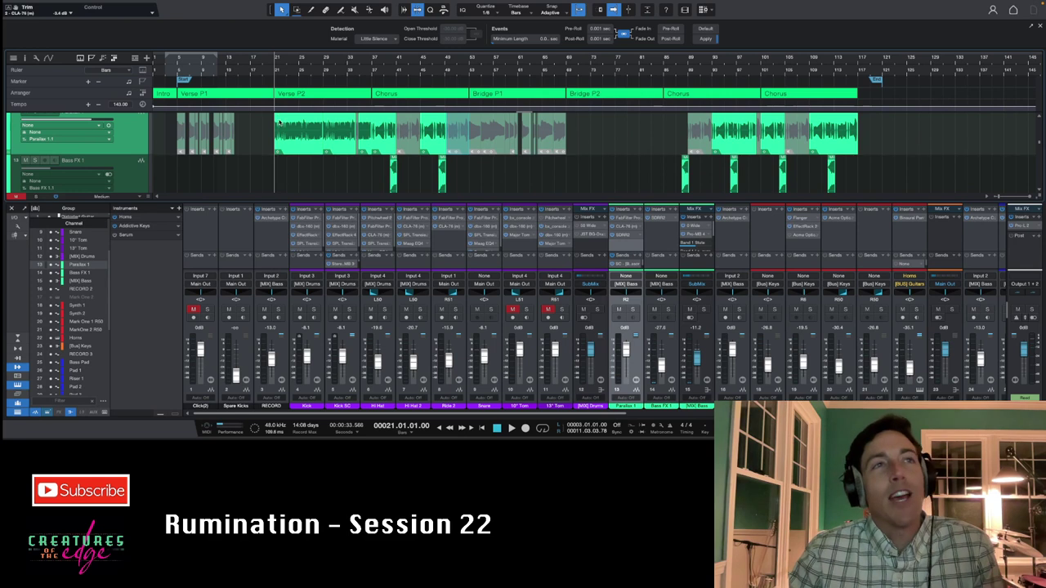
key("space")
scroll(49, 135, "up", 1)
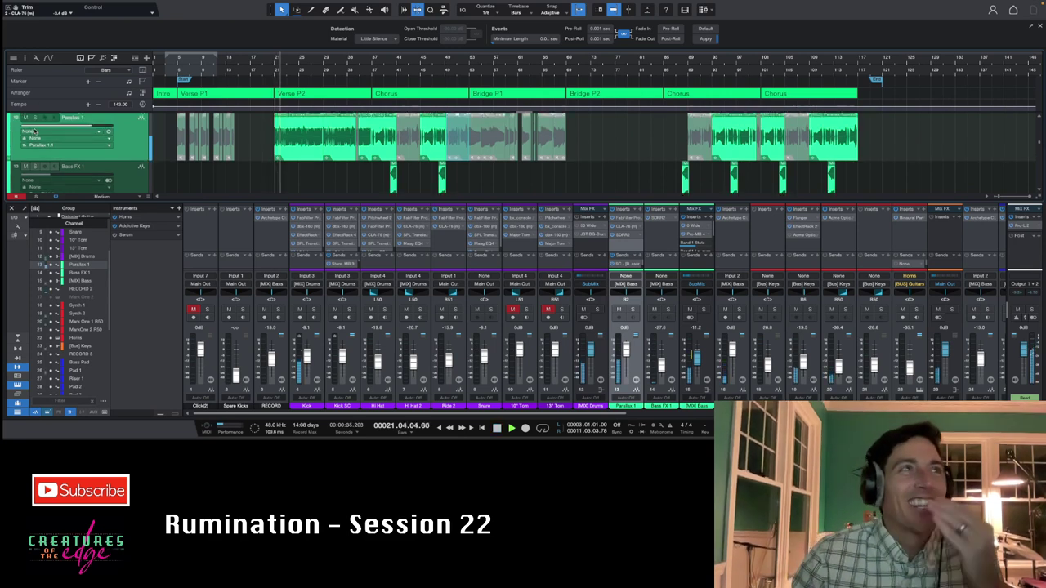
left_click(35, 118)
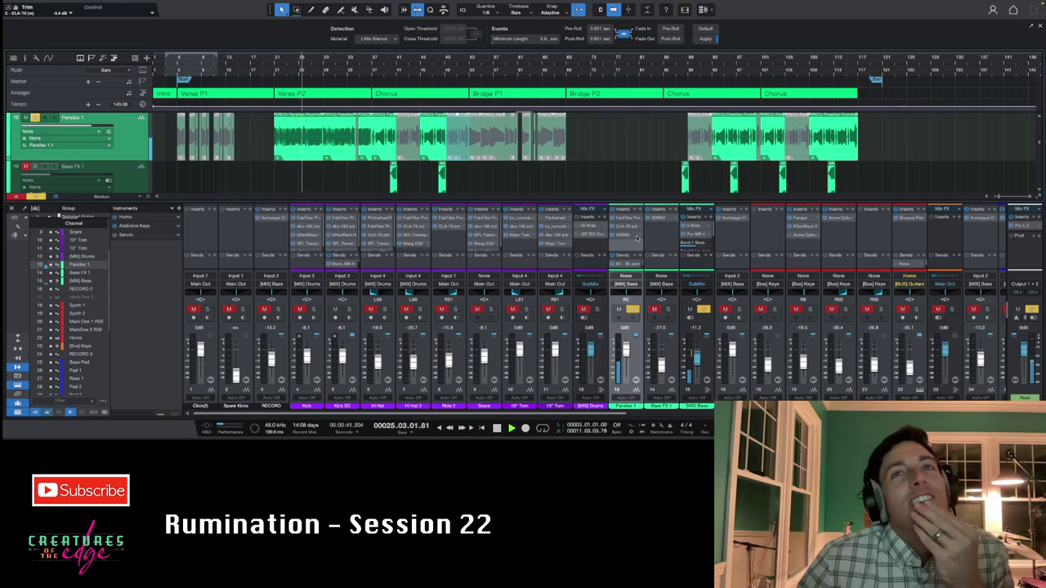
Set the harmonic count in the SDRR2 saturation plug-in on Parallax 1 to 0.31 during playback and close the plug-in.
left_click(638, 238)
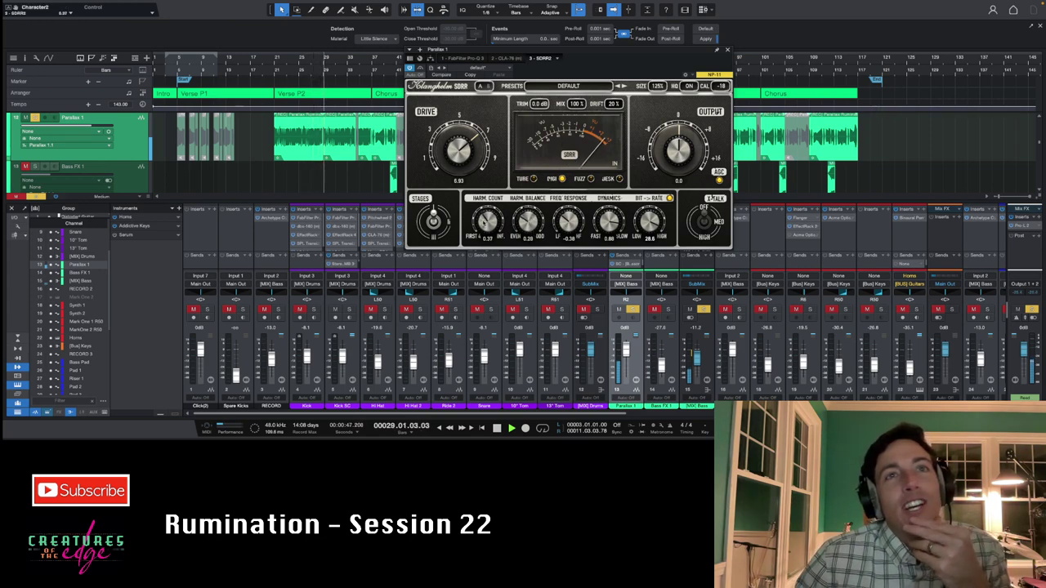
mouse_move(487, 219)
left_mouse_down()
mouse_move(502, 190)
mouse_move(501, 213)
left_mouse_up()
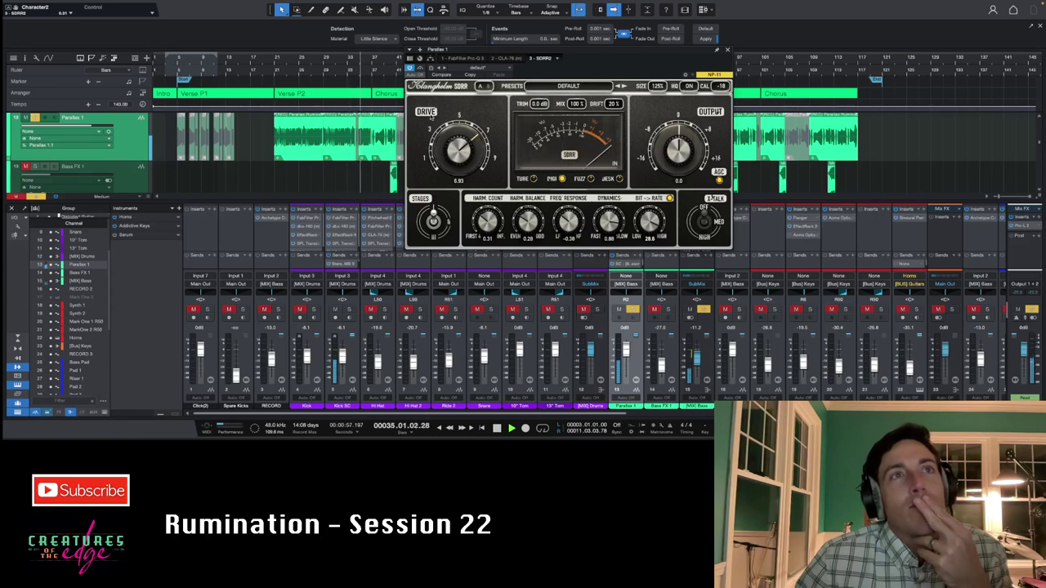
left_click(727, 49)
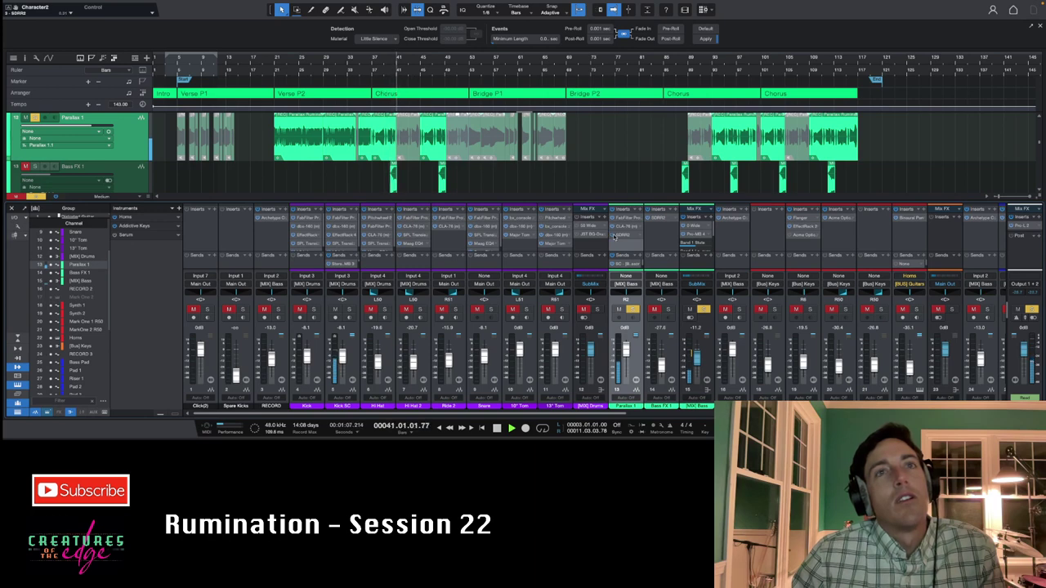
Stop playback at the first Chorus, reduce the RECORD 2 track's height and remove its old take layers.
left_click(373, 65)
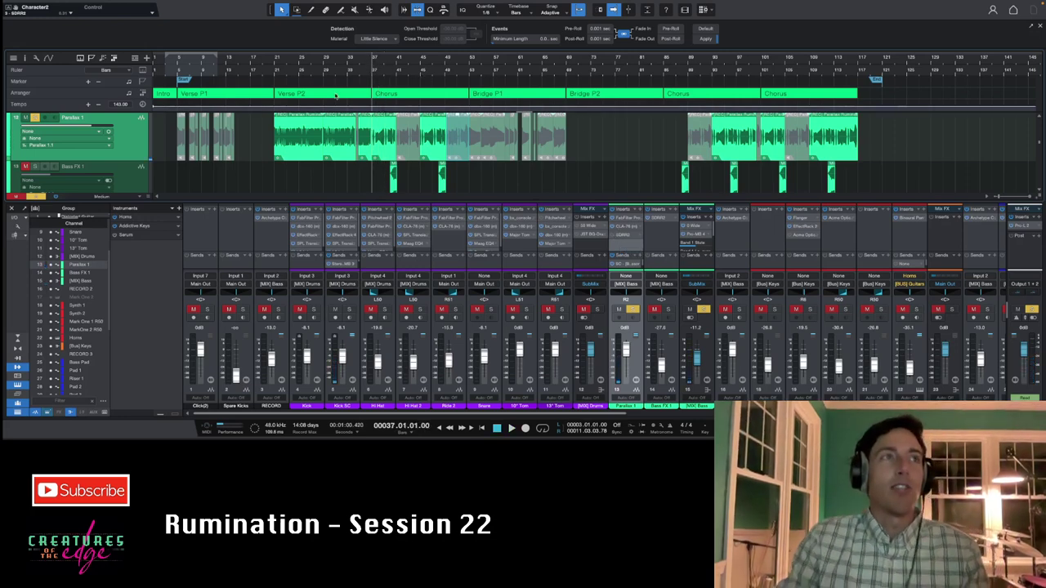
scroll(233, 161, "down", 2)
scroll(233, 161, "down", 3)
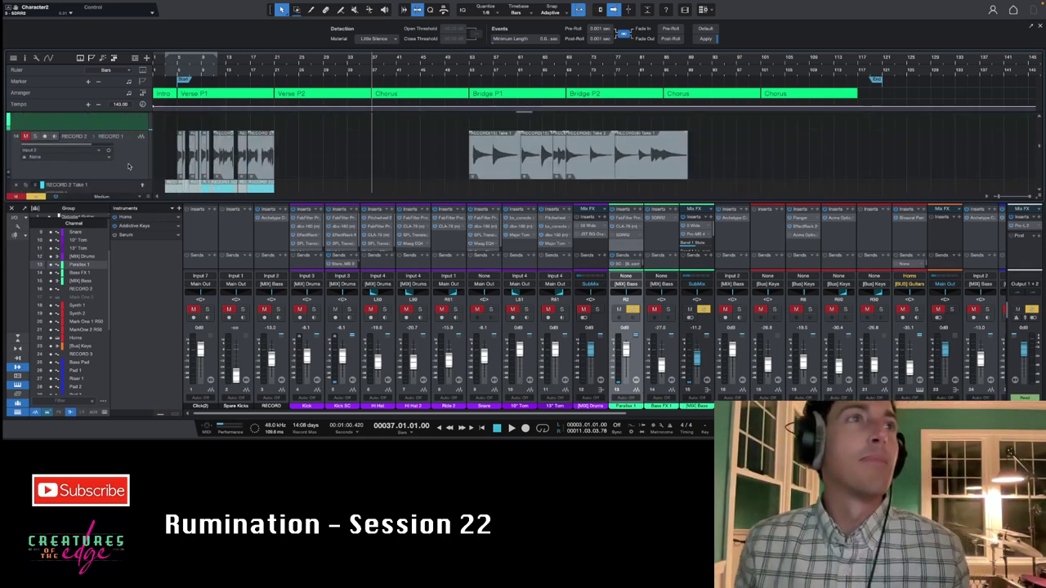
left_click(137, 161)
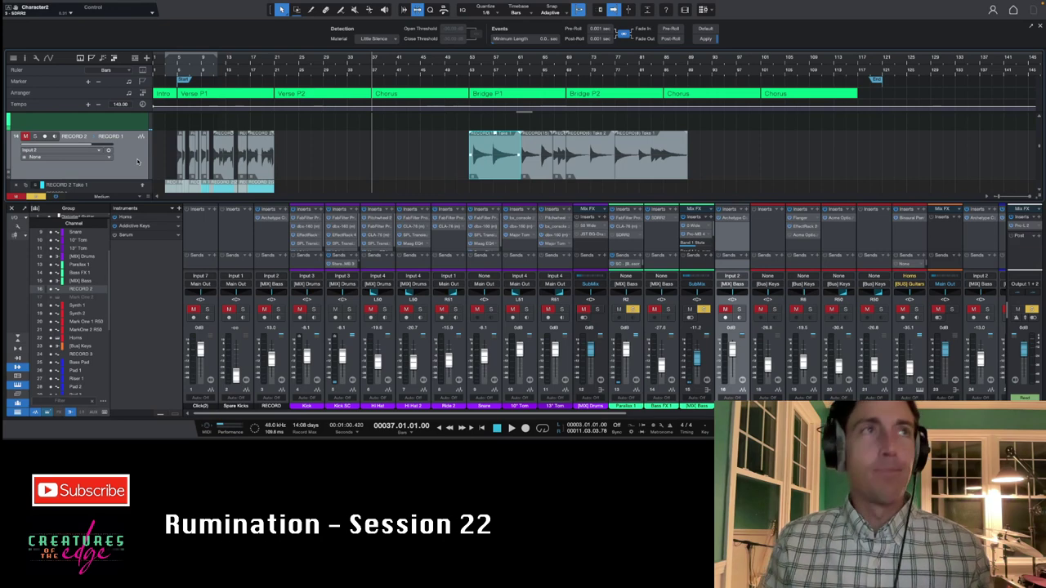
scroll(137, 161, "down", 1)
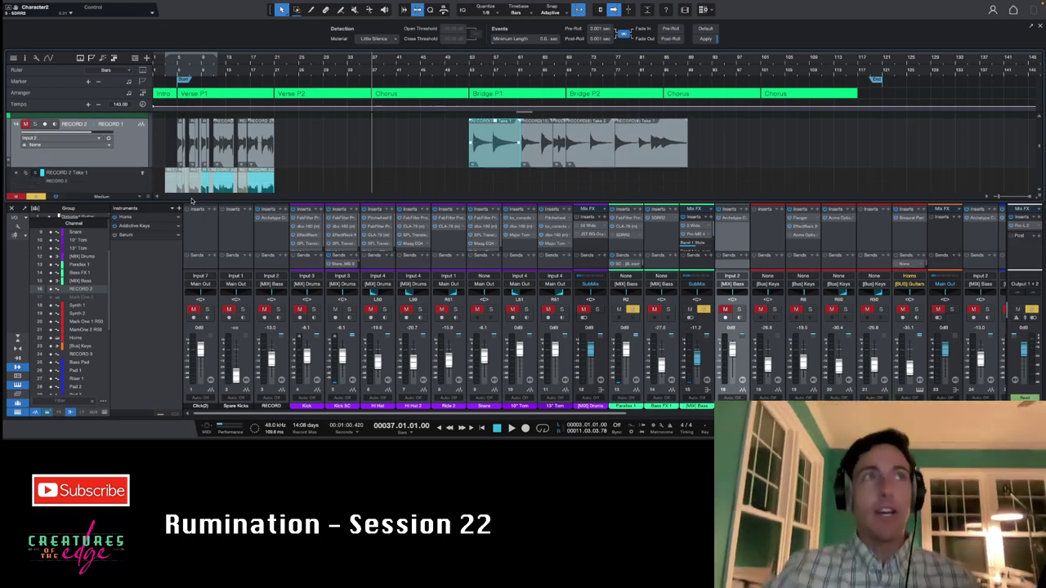
scroll(135, 163, "up", 1)
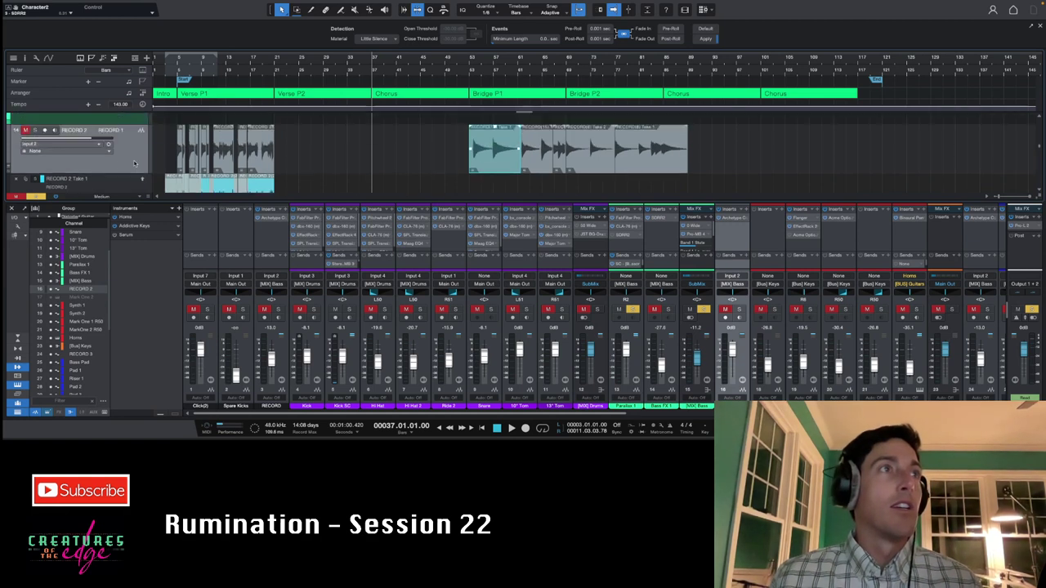
left_click_drag(115, 174, 118, 143)
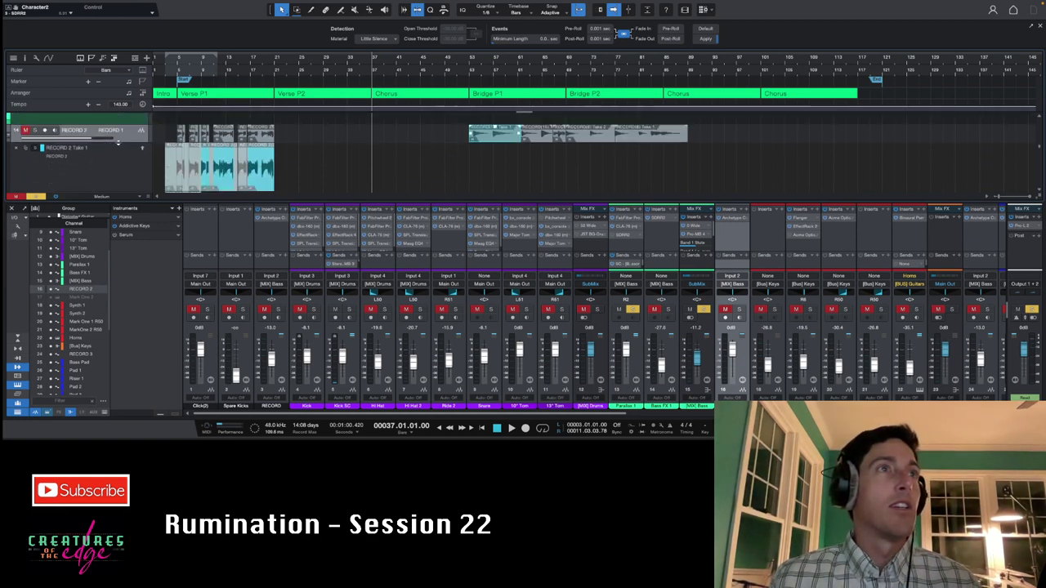
left_click(17, 150)
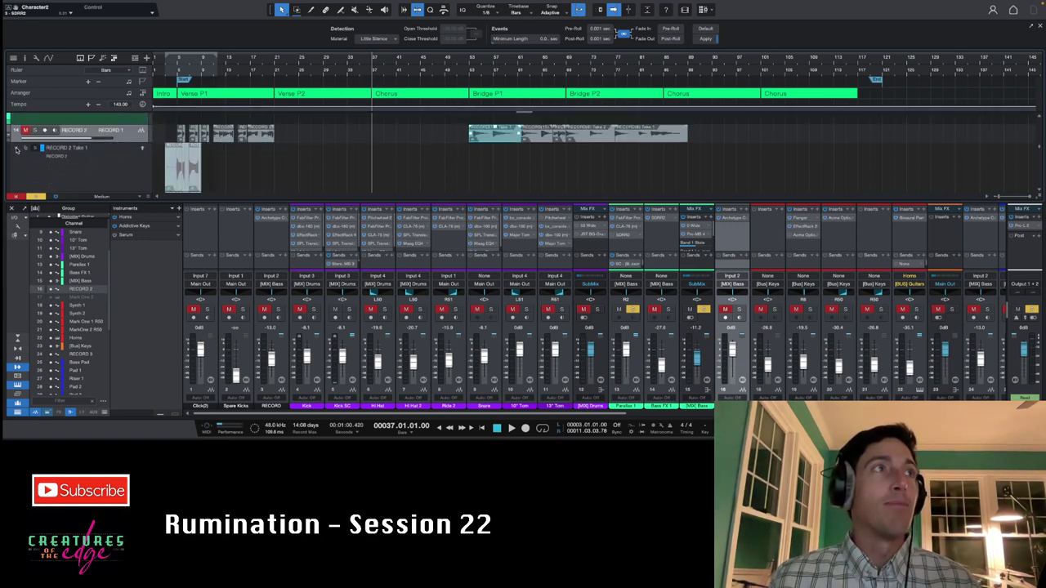
left_click(17, 150)
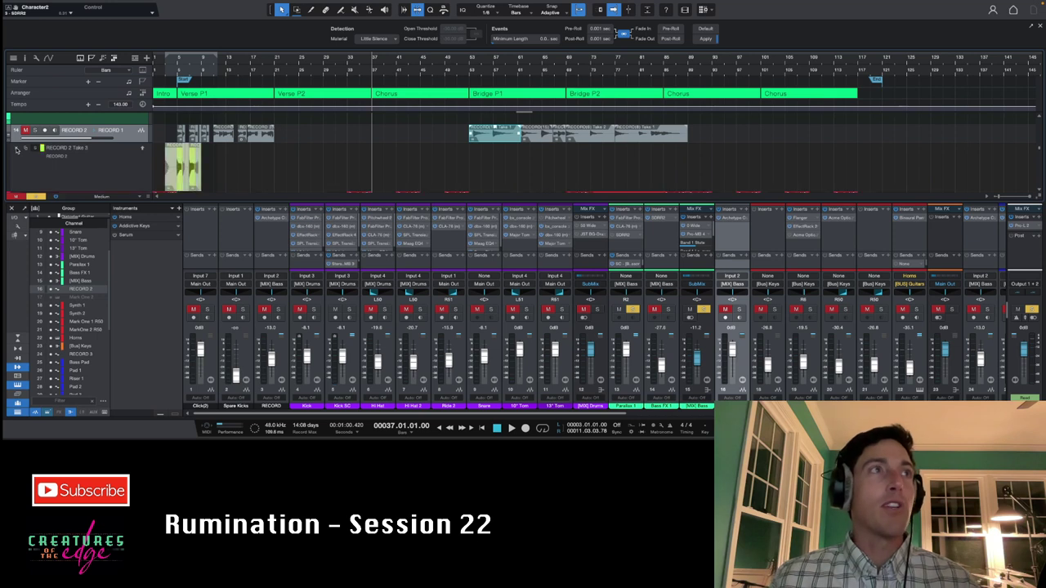
left_click(16, 150)
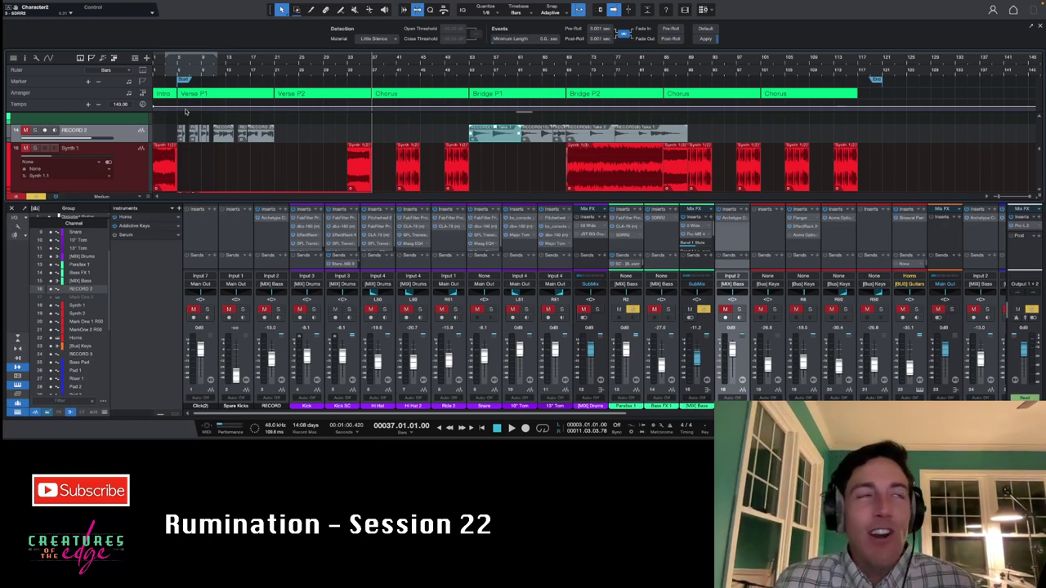
Set the loop range from bar 35 to bar 41, around the start of the first Chorus.
scroll(184, 114, "up", 2)
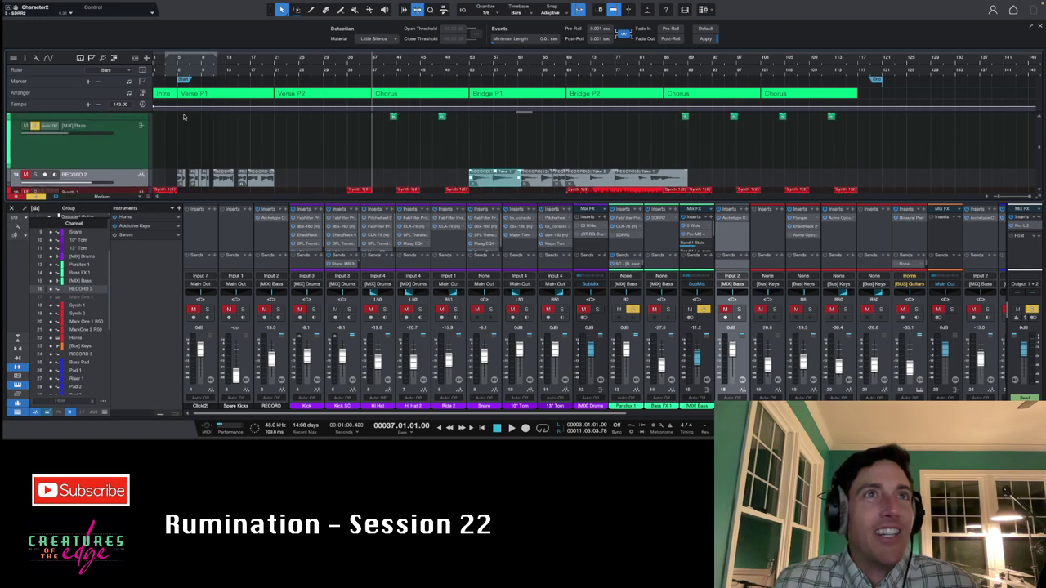
scroll(185, 117, "down", 1)
scroll(189, 126, "up", 2)
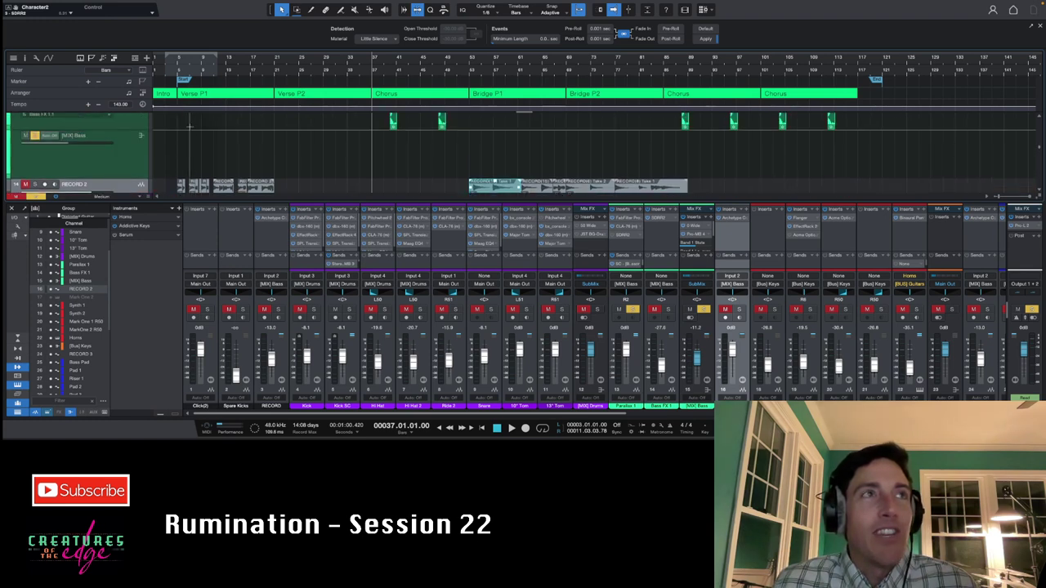
left_click(275, 61)
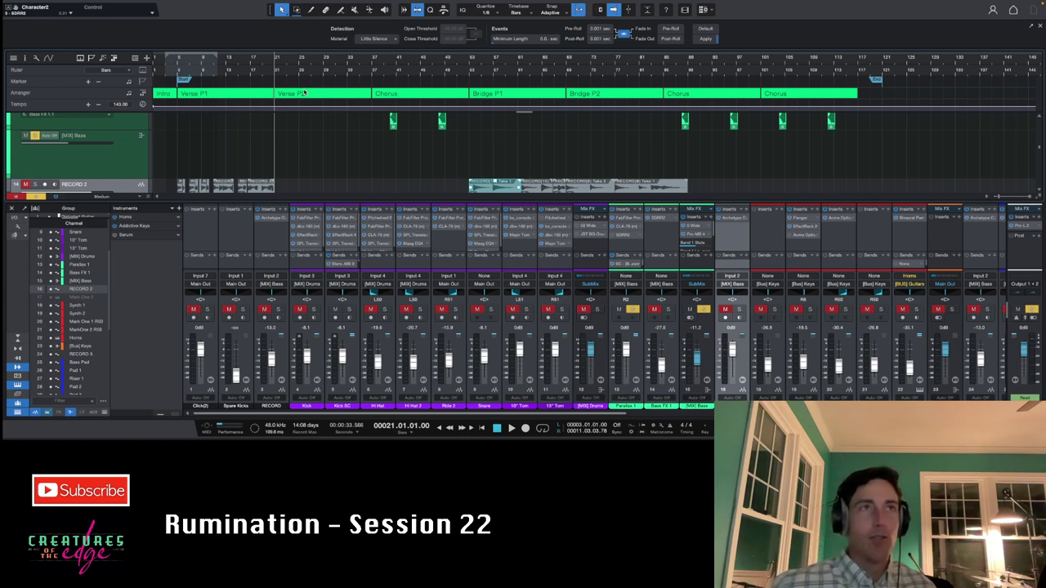
left_click(374, 61)
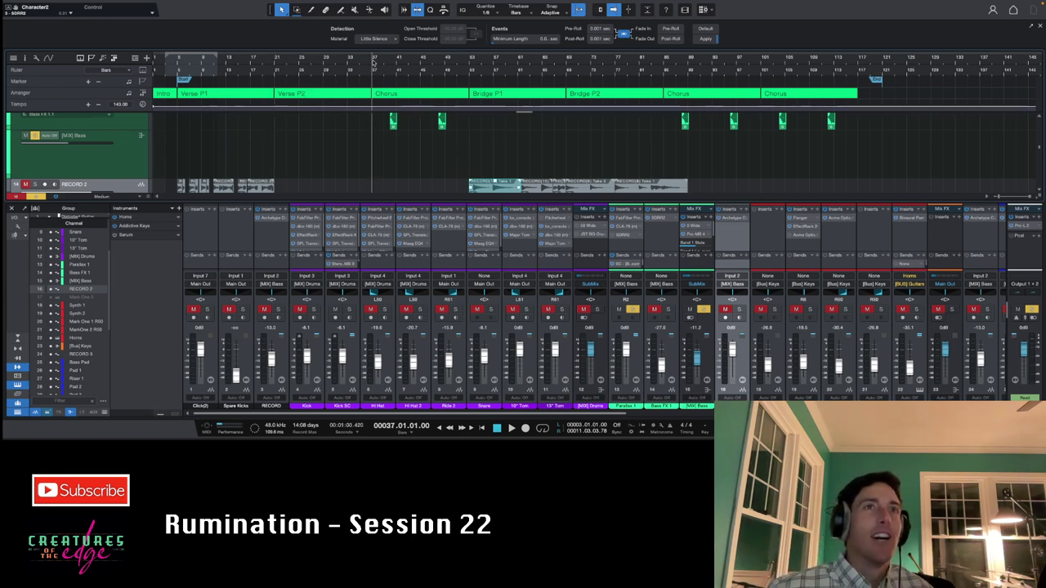
left_click_drag(363, 57, 401, 54)
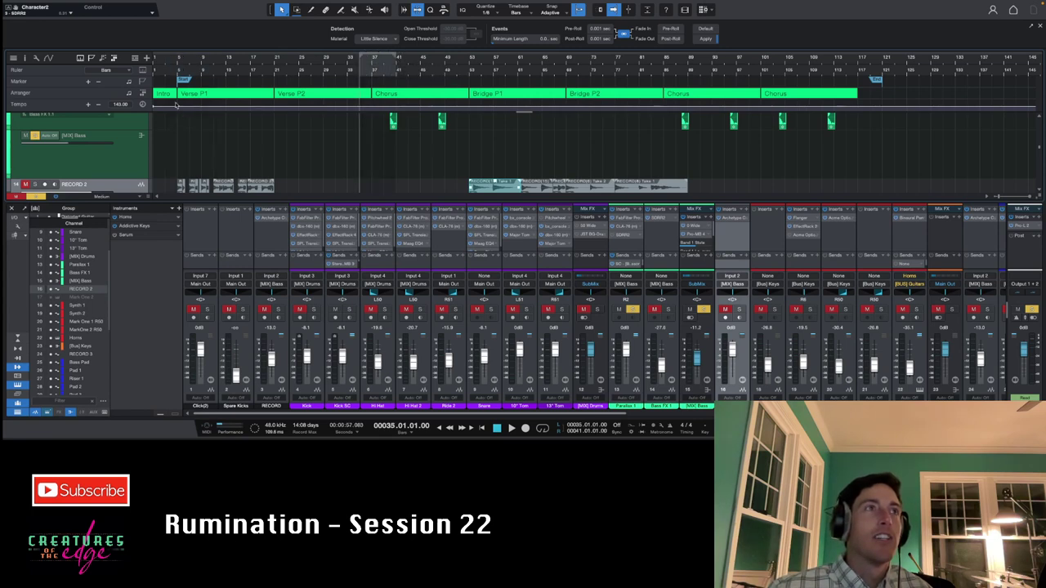
scroll(44, 170, "down", 1)
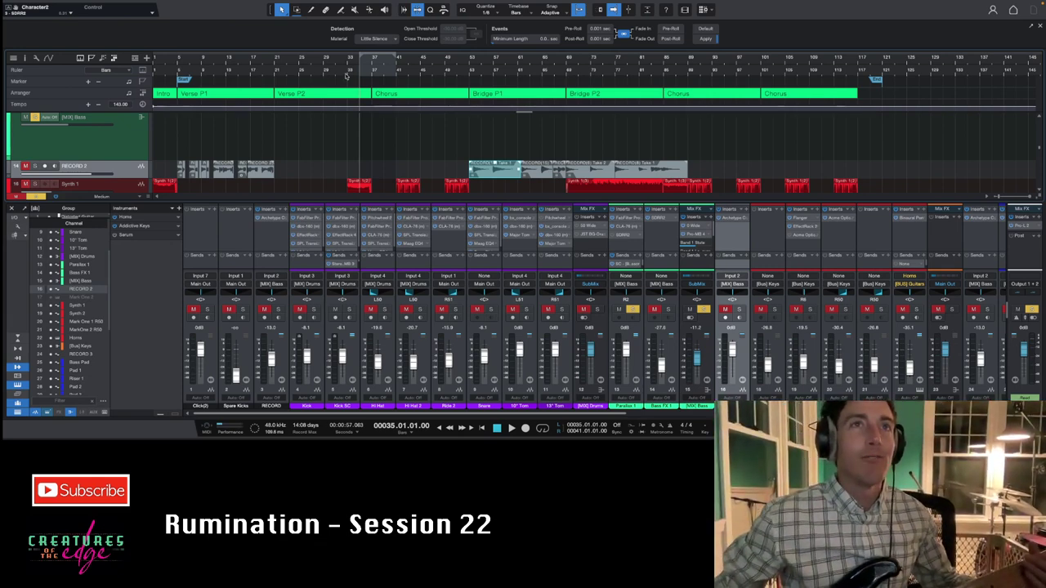
Try a looped recording pass from bar 35, unsolo the [MIX] Bass bus during the pass and stop the transport.
left_click(373, 62)
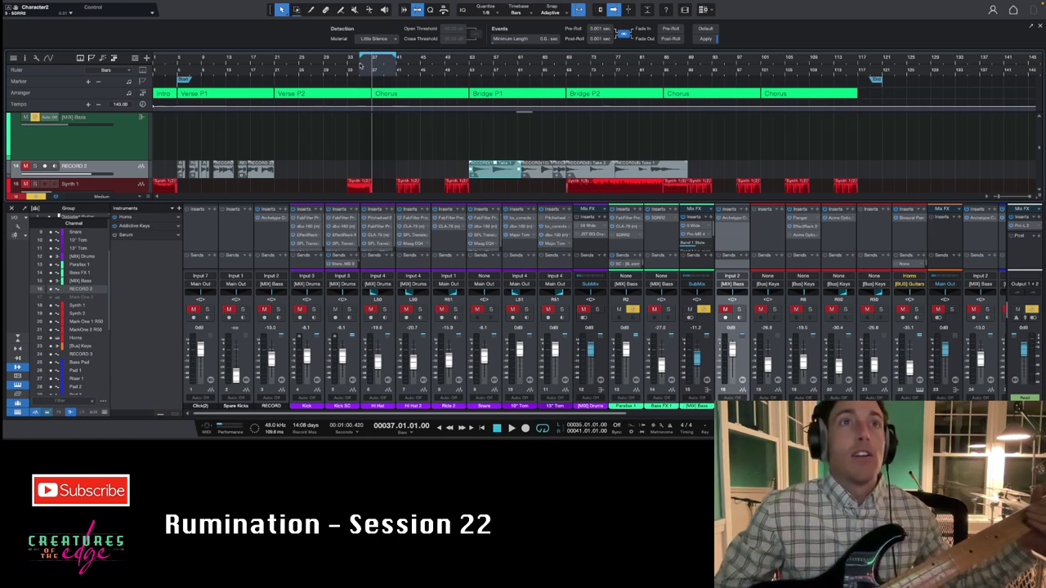
left_click(358, 65)
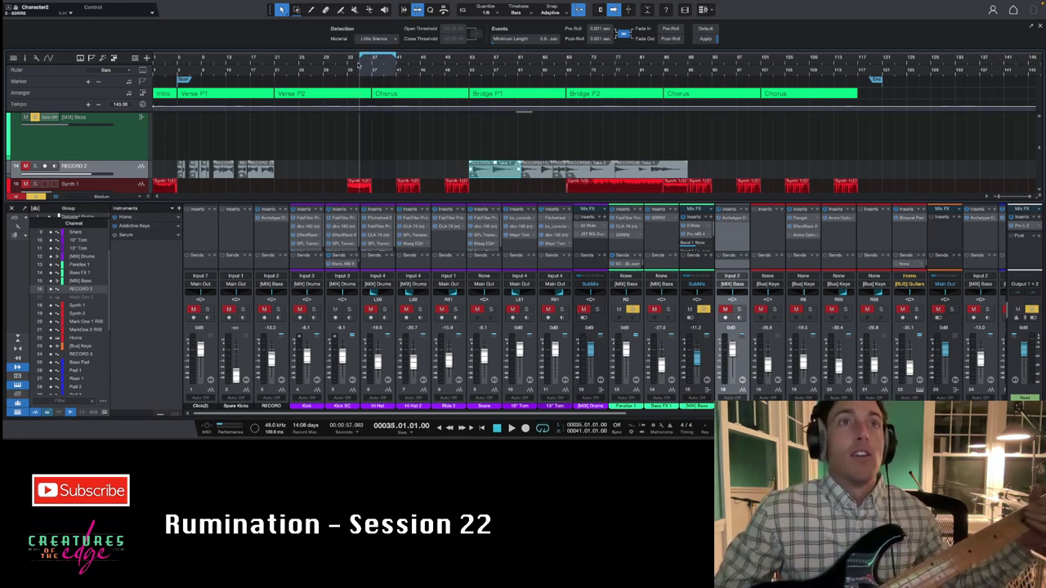
left_click(525, 431)
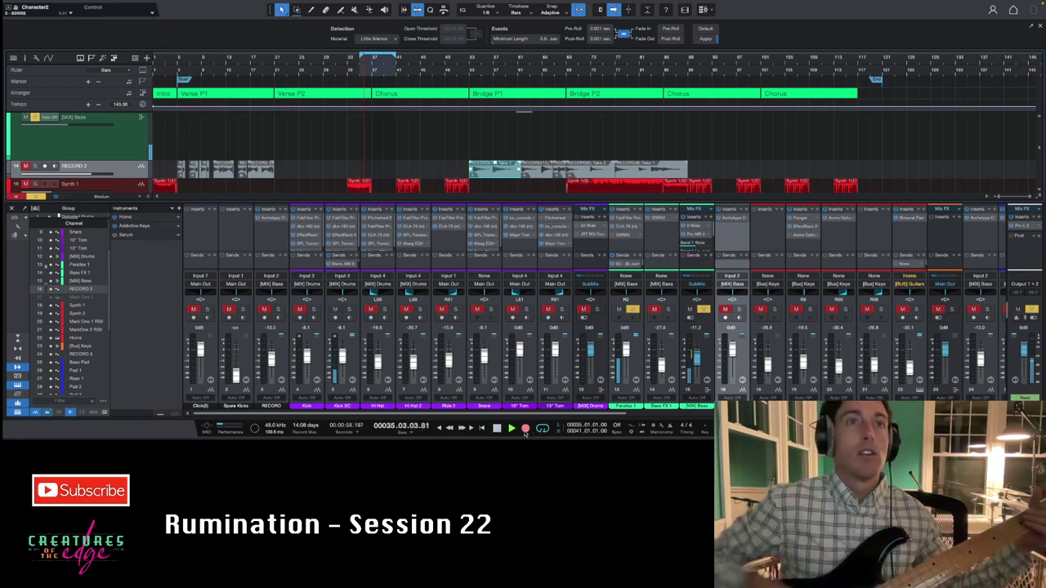
left_click(35, 117)
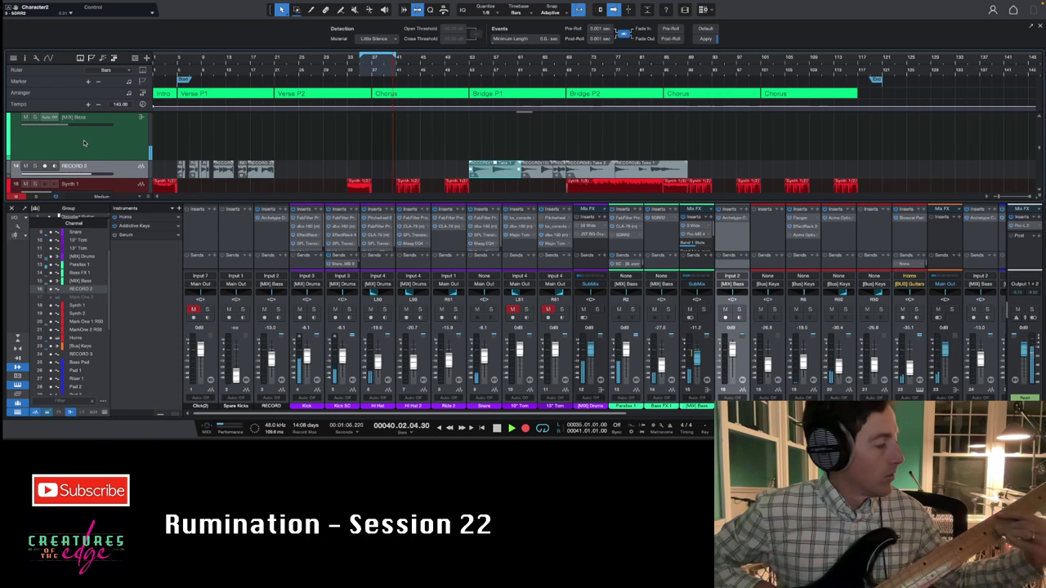
key("space")
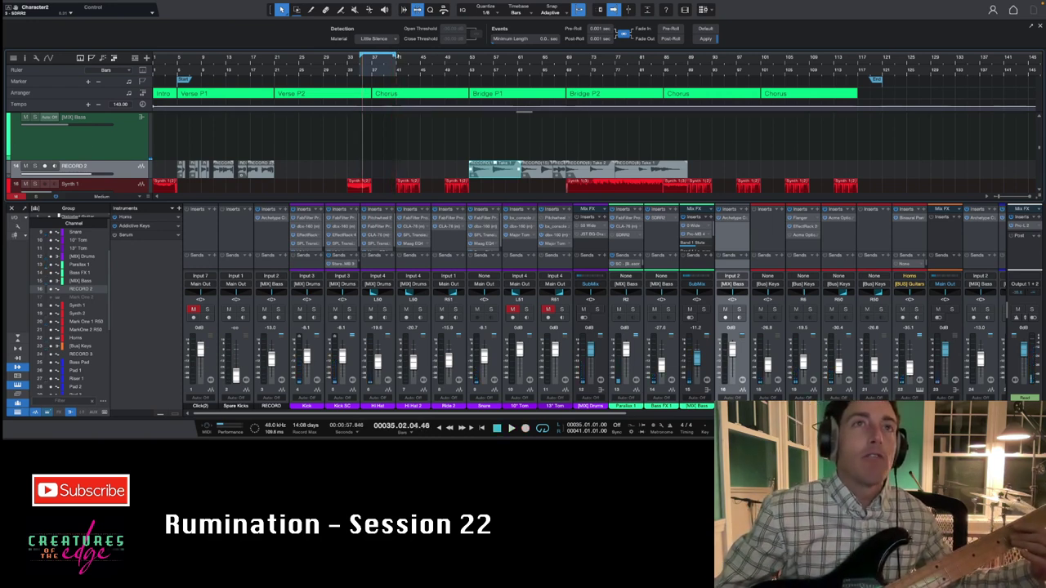
Extend the loop range's end to bar 43 and arm the RECORD 2 track for recording.
left_click_drag(397, 57, 406, 57)
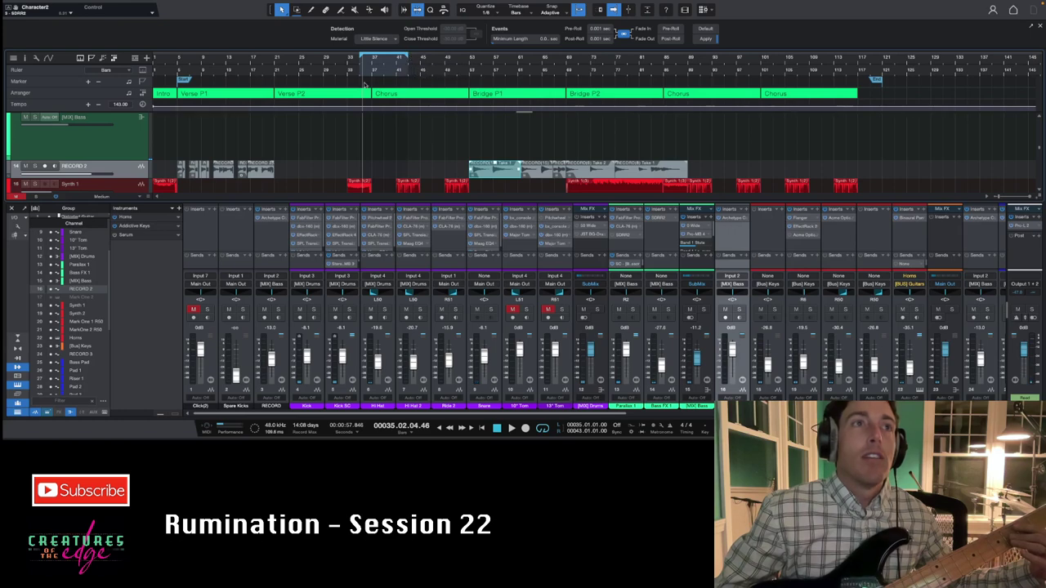
scroll(349, 139, "down", 3)
scroll(350, 139, "up", 6)
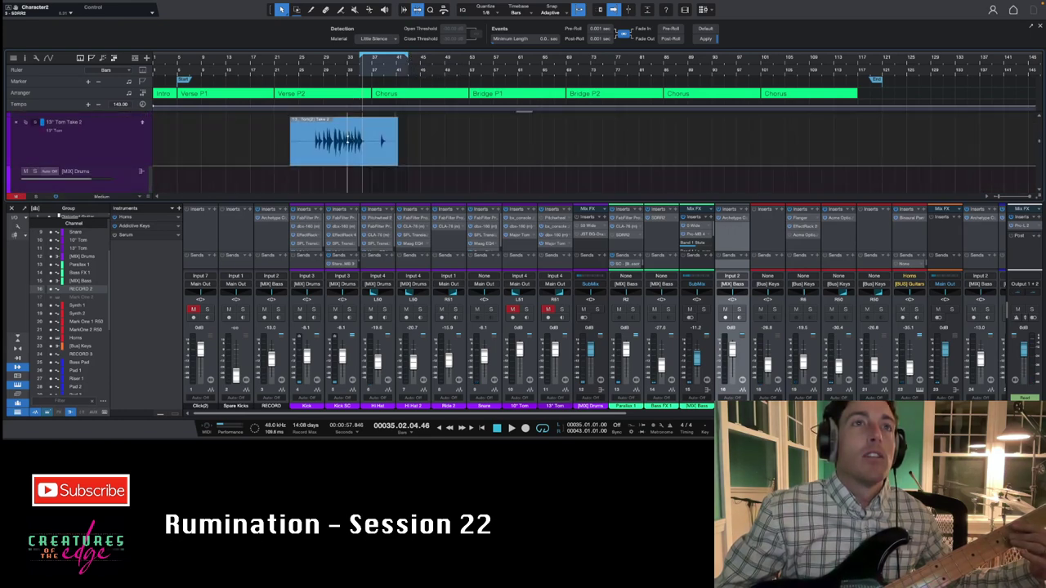
scroll(309, 135, "down", 3)
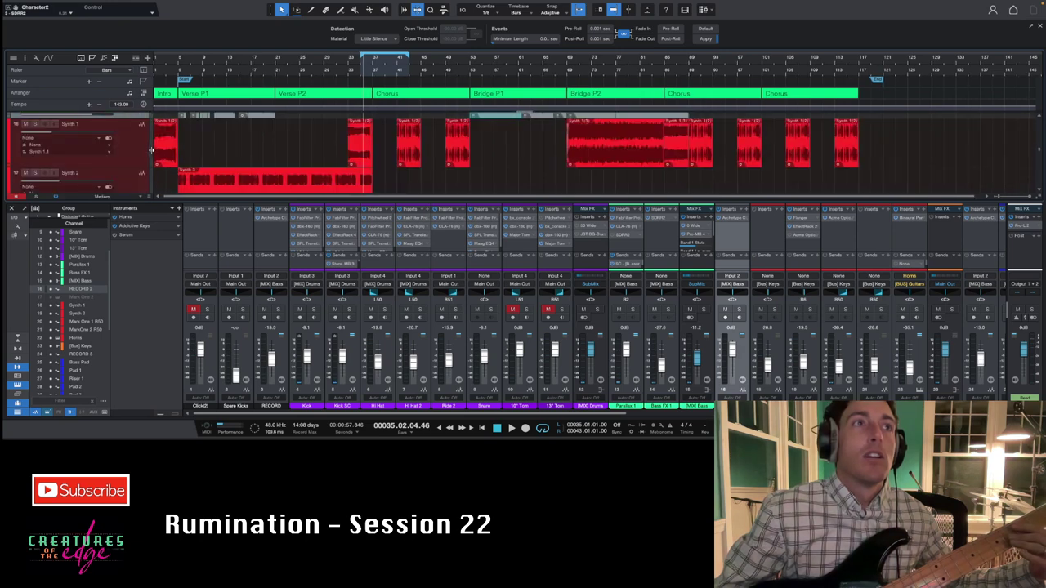
scroll(107, 147, "up", 1)
left_click(45, 124)
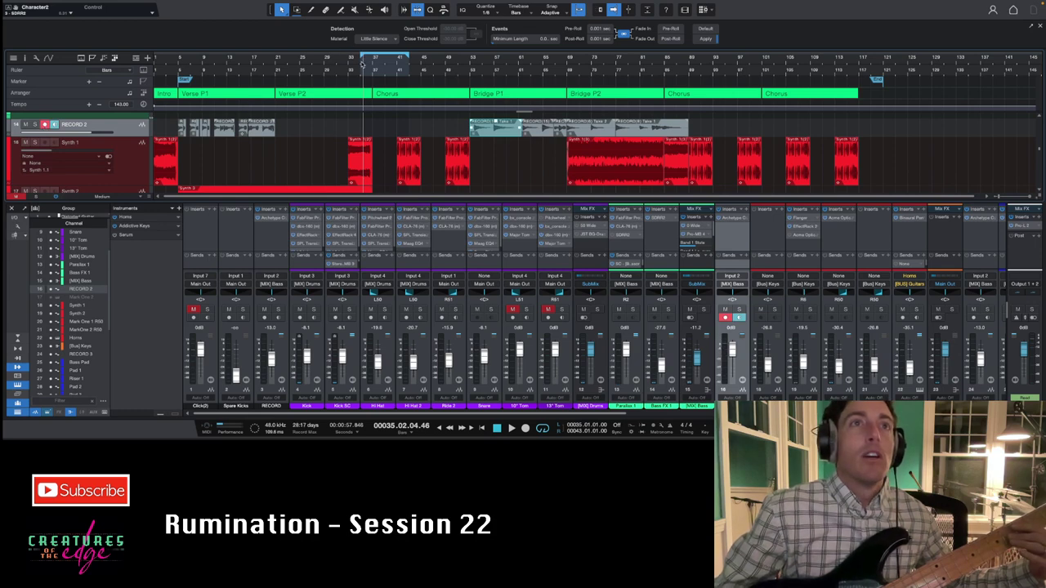
Record looped bass takes on RECORD 2 over bars 35 to 43 and delete the new clip from the main lane, keeping the take layers.
left_click(363, 66)
left_click(525, 428)
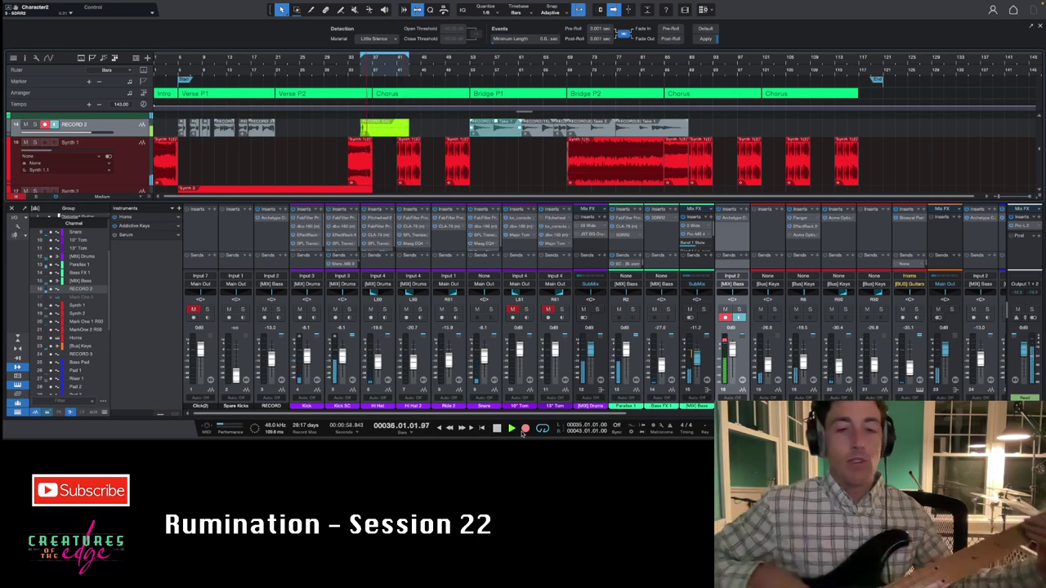
left_click(524, 429)
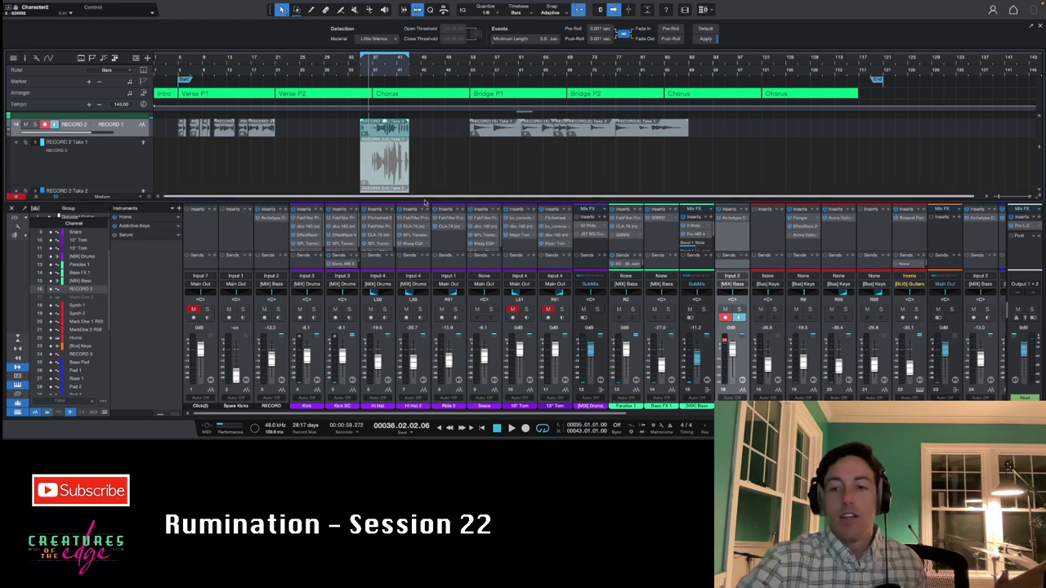
key("Delete")
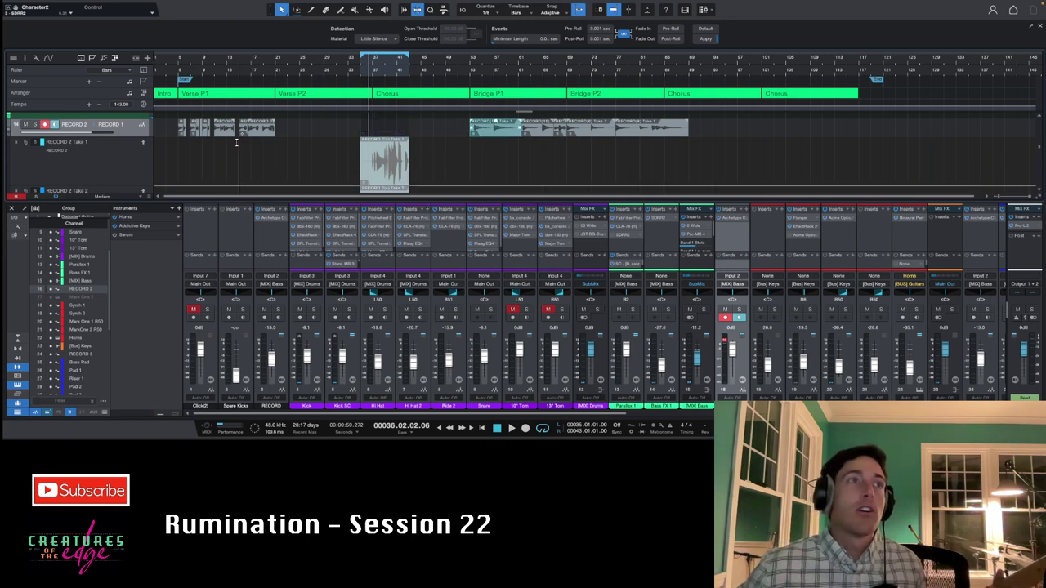
Hide RECORD 2's take layers and try another looped recording pass on the track from bar 35.
left_click(17, 143)
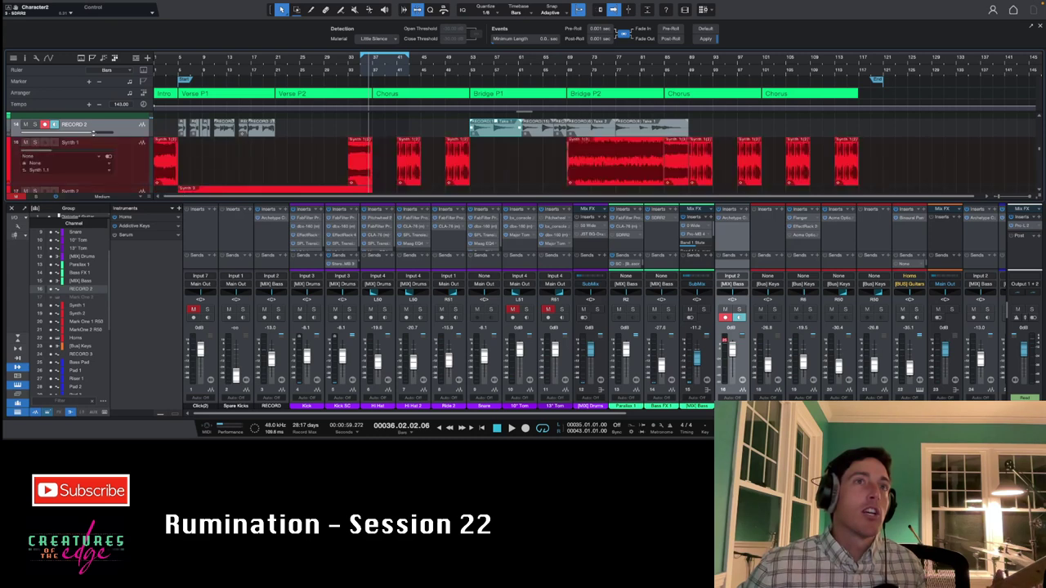
left_click(361, 65)
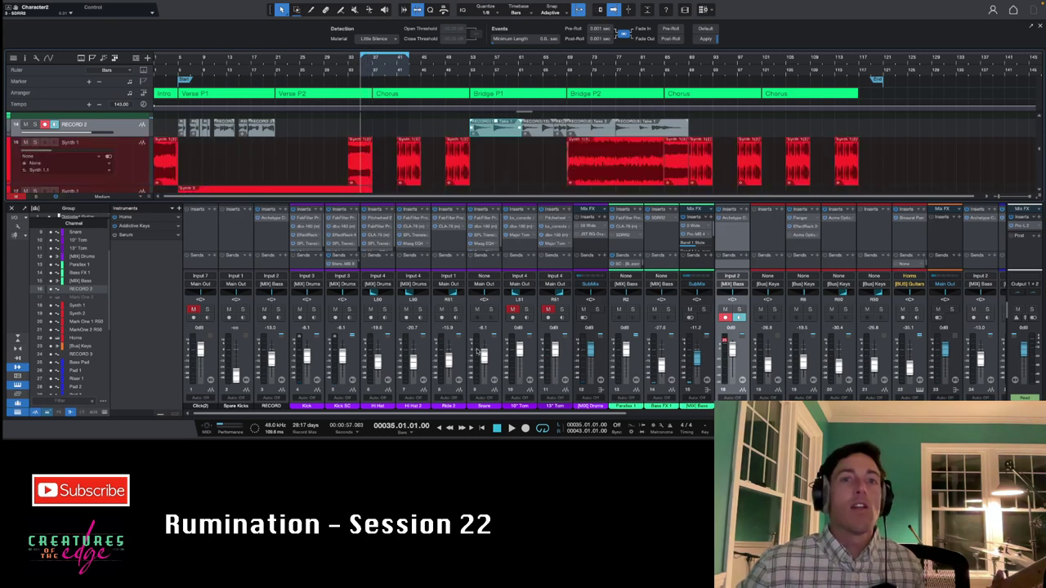
left_click(525, 429)
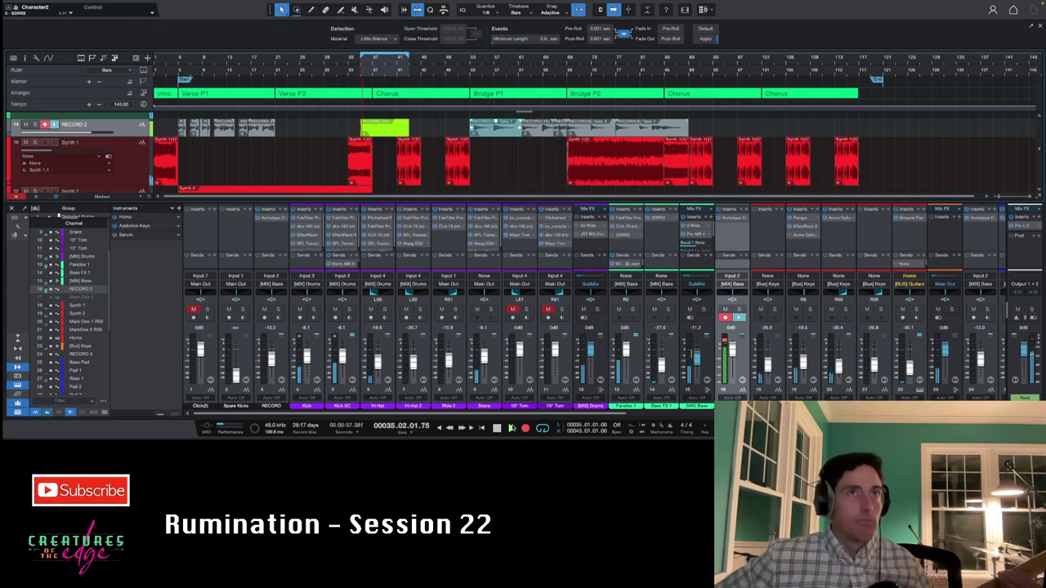
key("space")
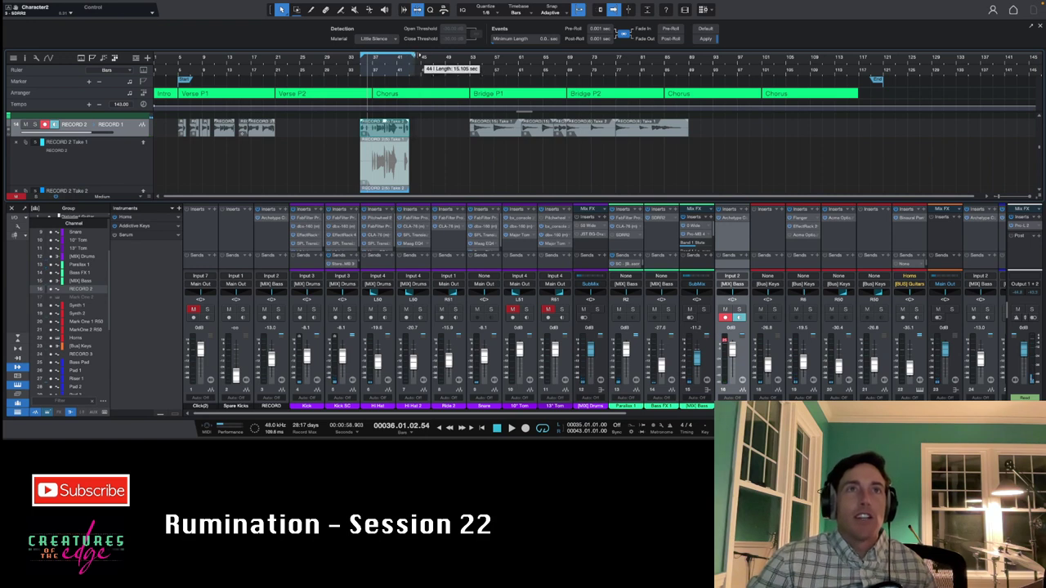
Extend the loop range's end to bar 45, delete the new clip from RECORD 2's main lane and hide its take layers.
left_click_drag(408, 56, 423, 59)
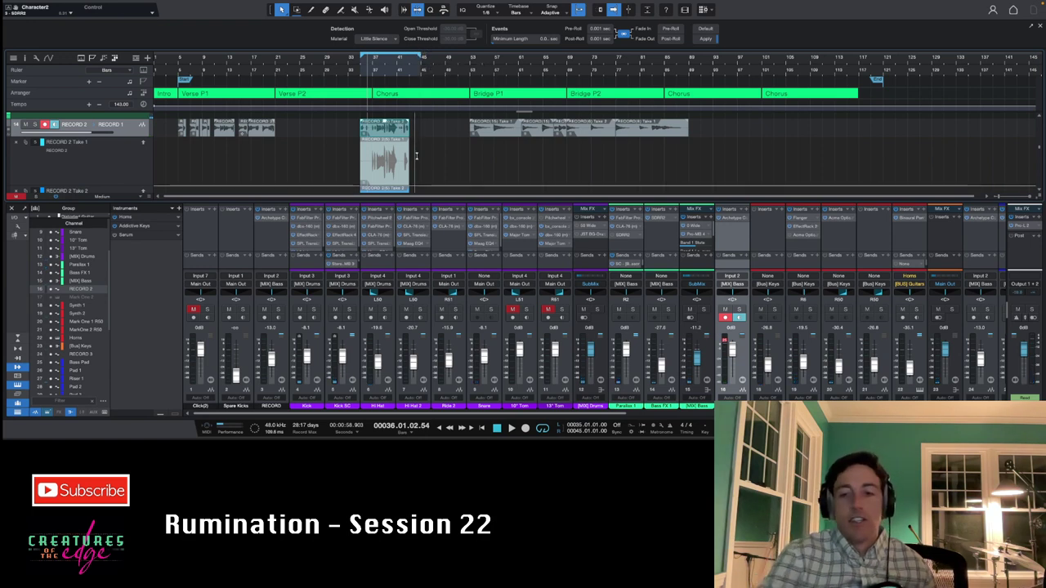
key("Delete")
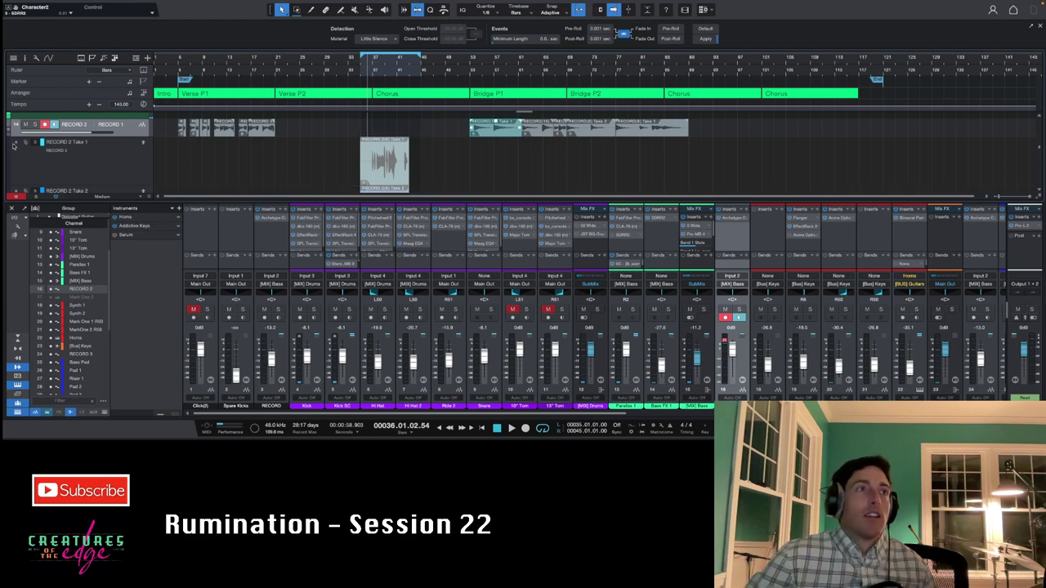
left_click(13, 146)
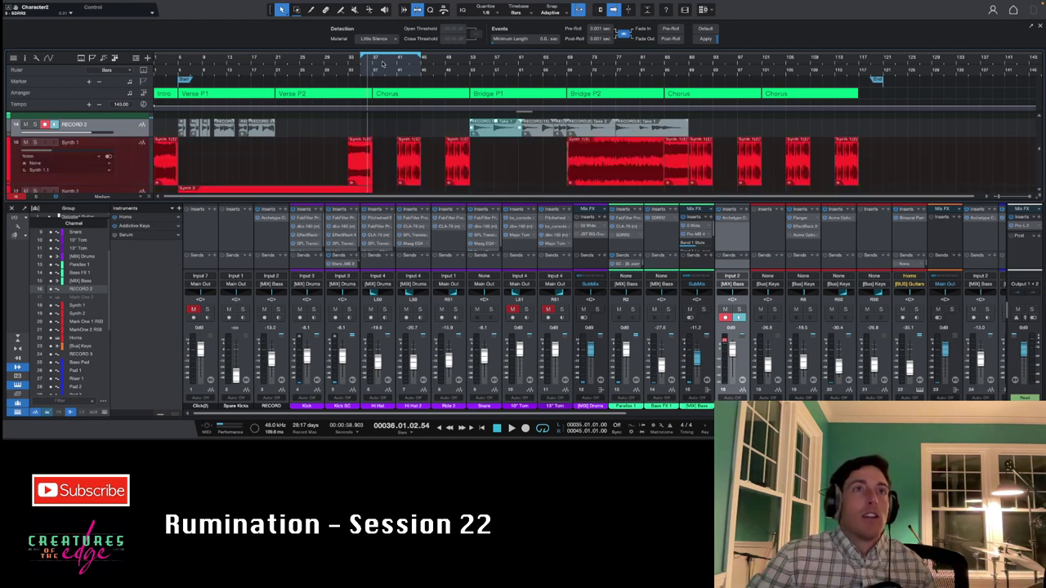
Record looped bass takes on RECORD 2 over bars 35 to 45, starting from bar 35.
left_click(361, 64)
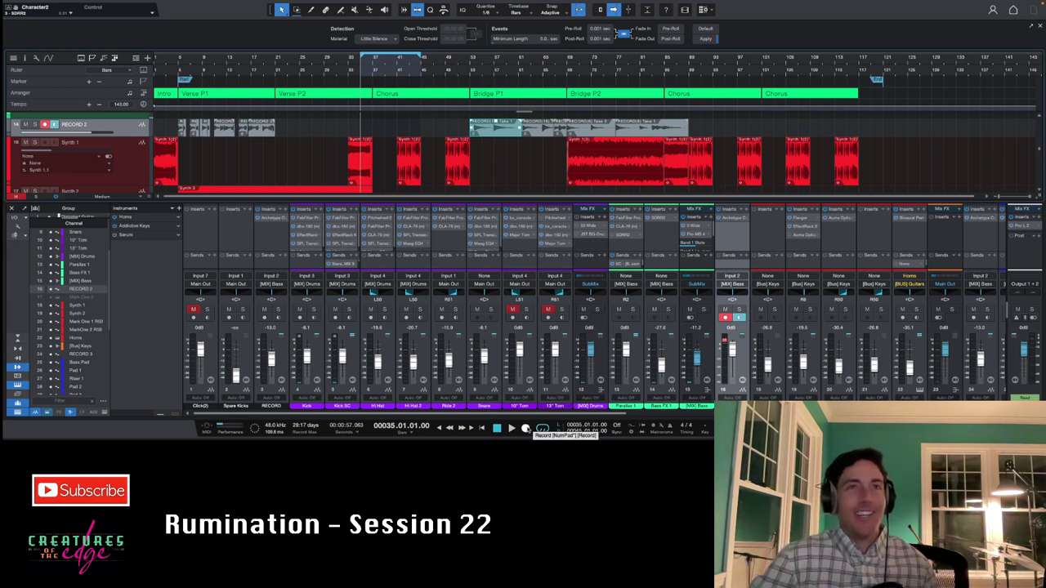
left_click(526, 428)
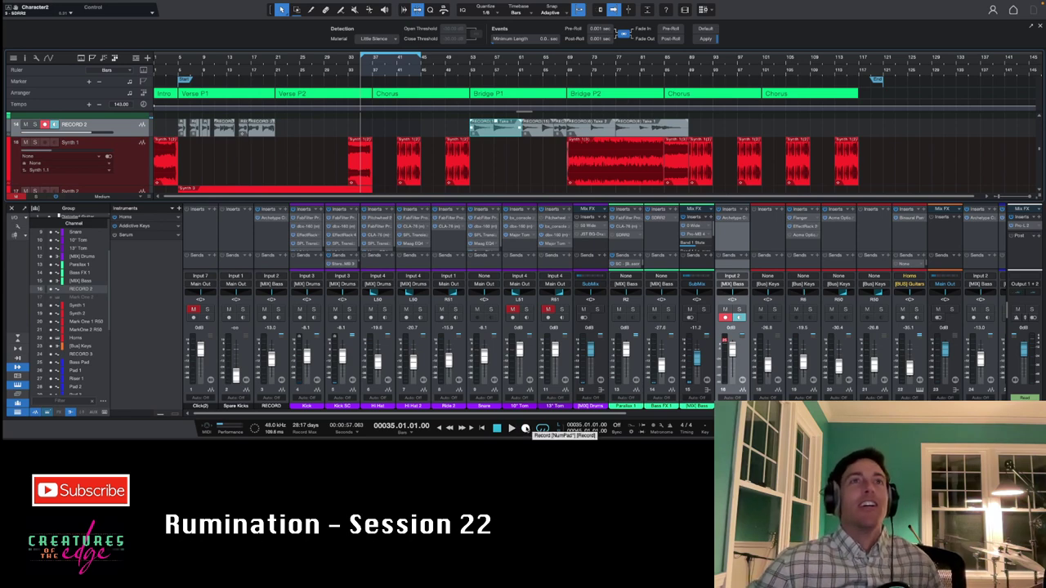
left_click(526, 428)
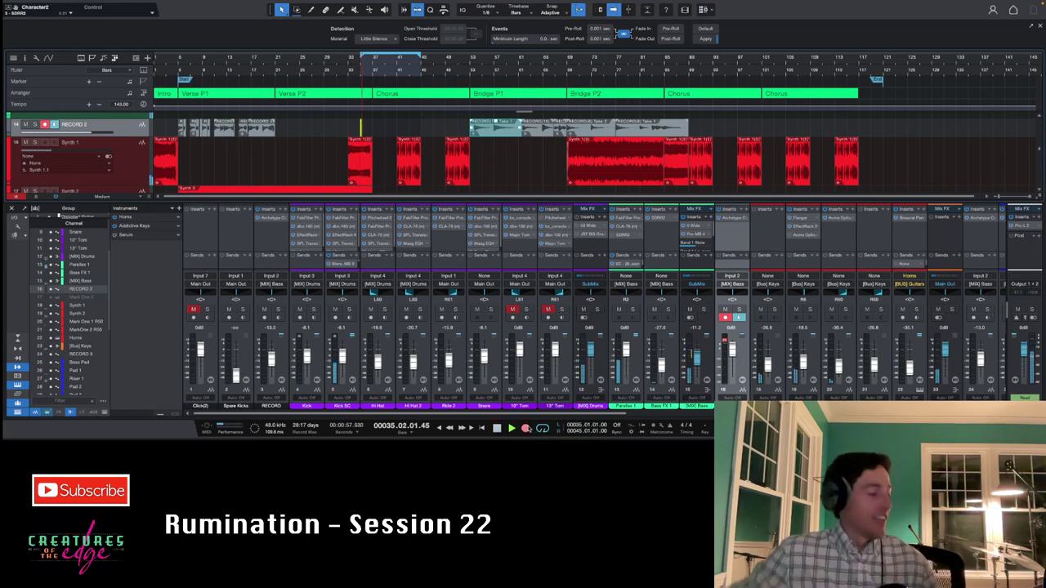
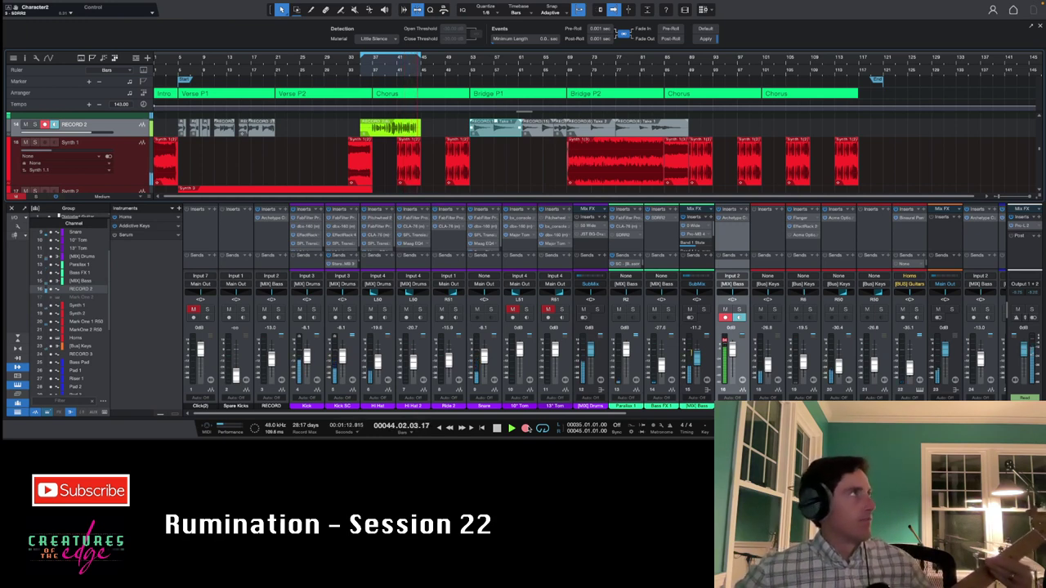
key("space")
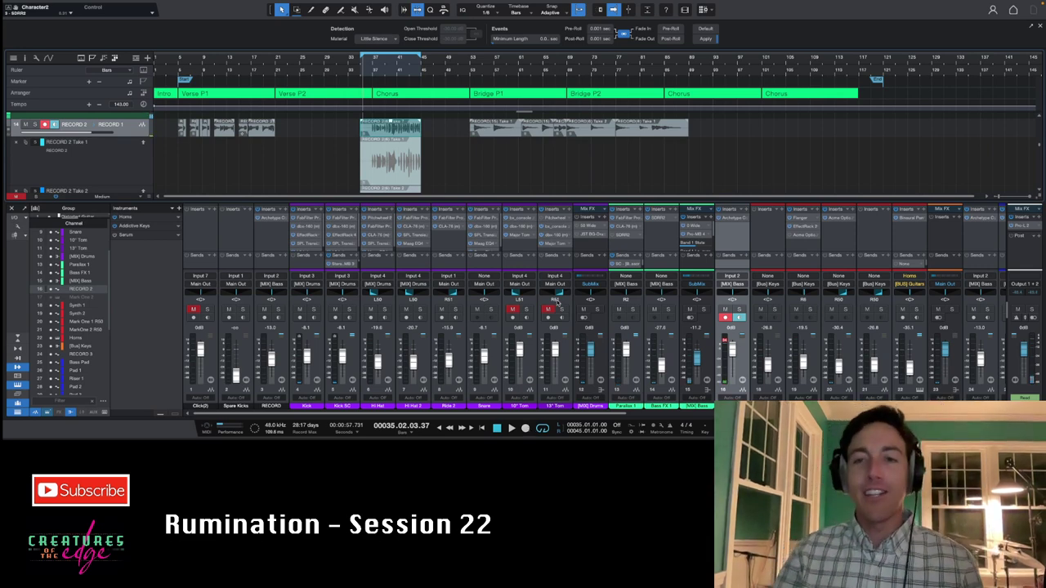
Play back the newly recorded RECORD 2 takes within the loop and disarm the track.
left_click(587, 286)
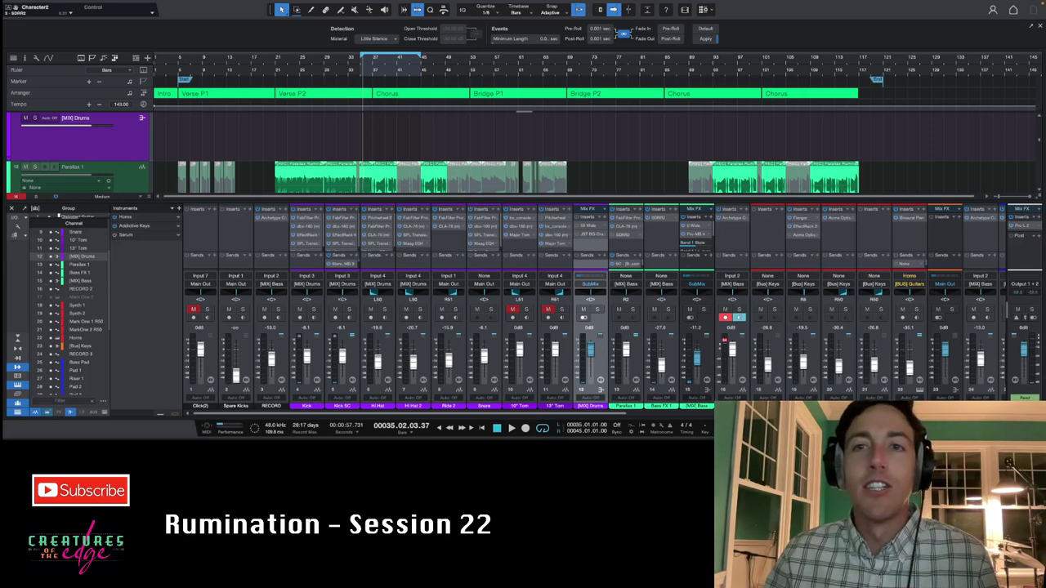
scroll(363, 122, "down", 3)
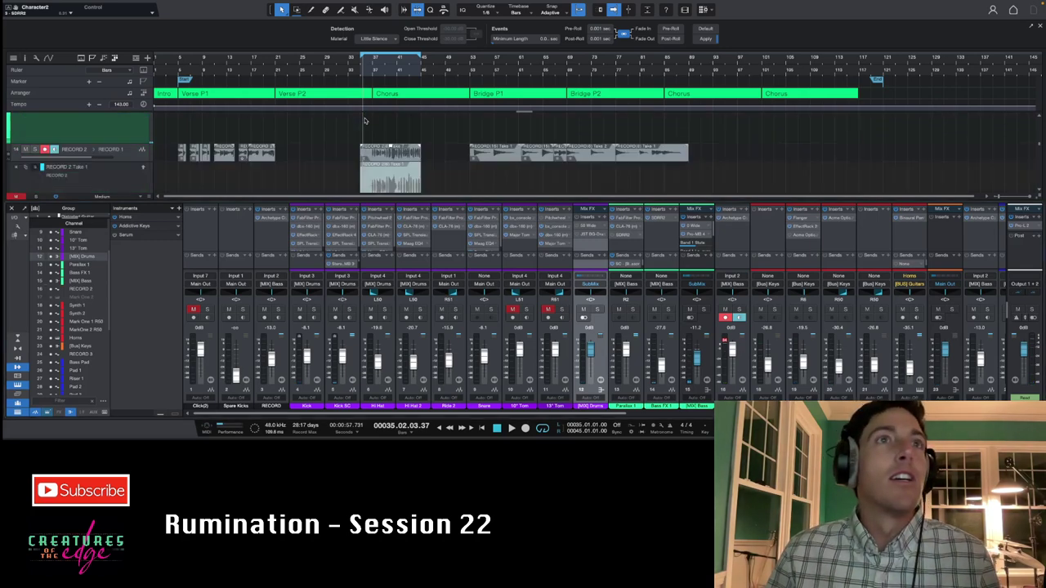
key("space")
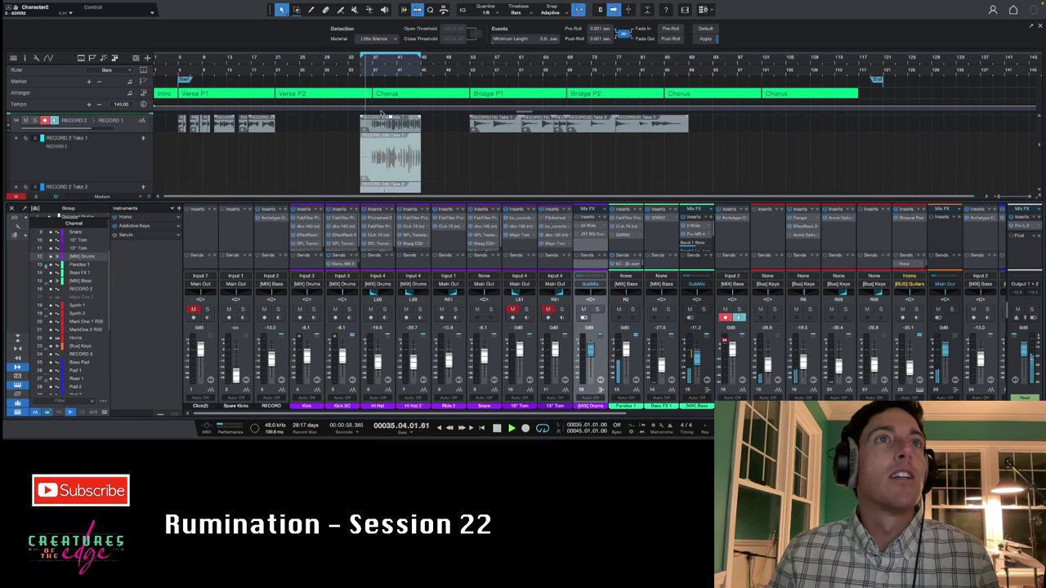
left_click(46, 121)
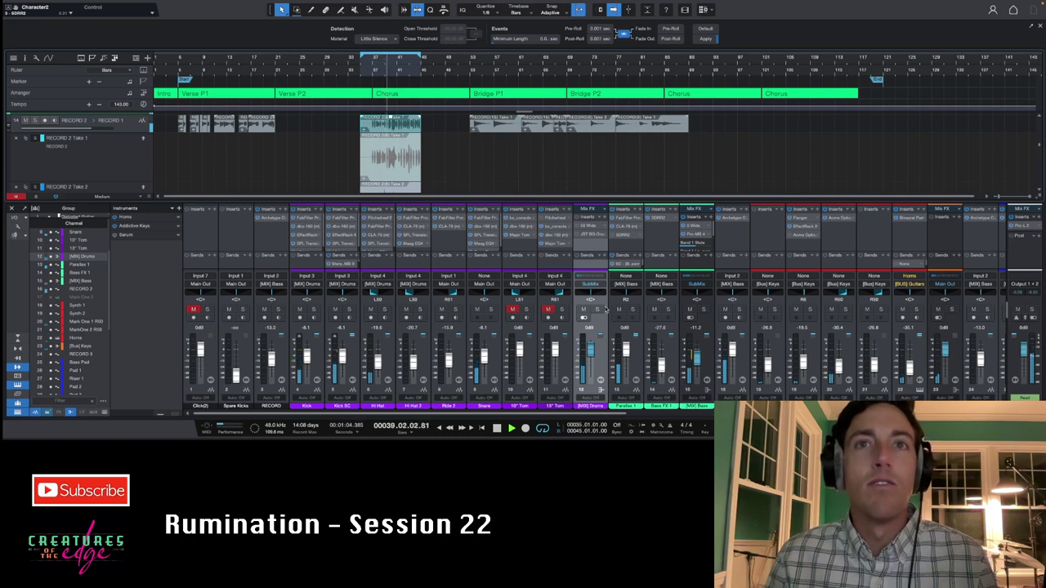
Mute and unmute the [MIX] Drums bus while auditioning the looped bass take.
left_click(584, 309)
left_click(584, 309)
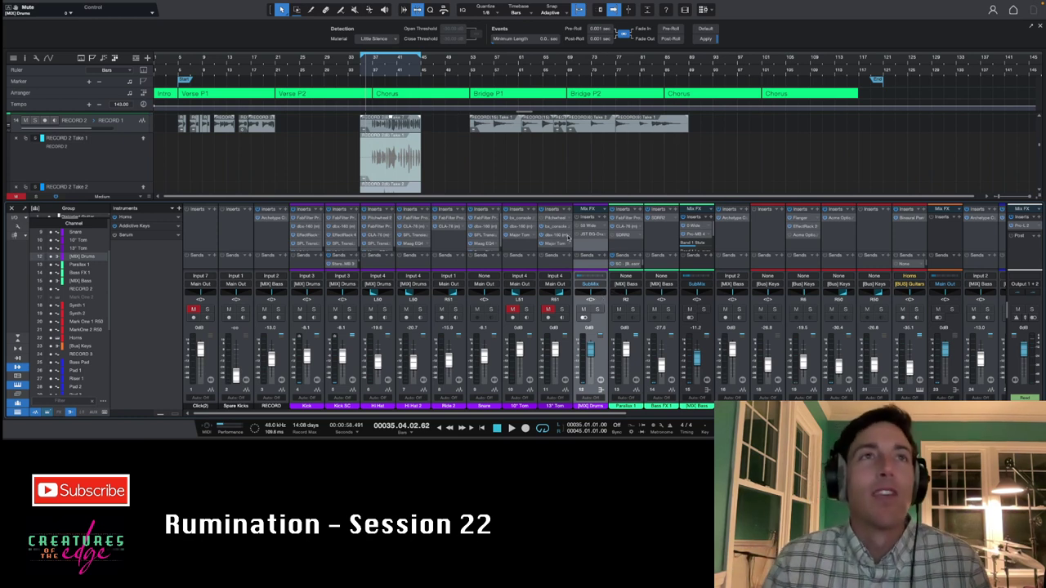
key("space")
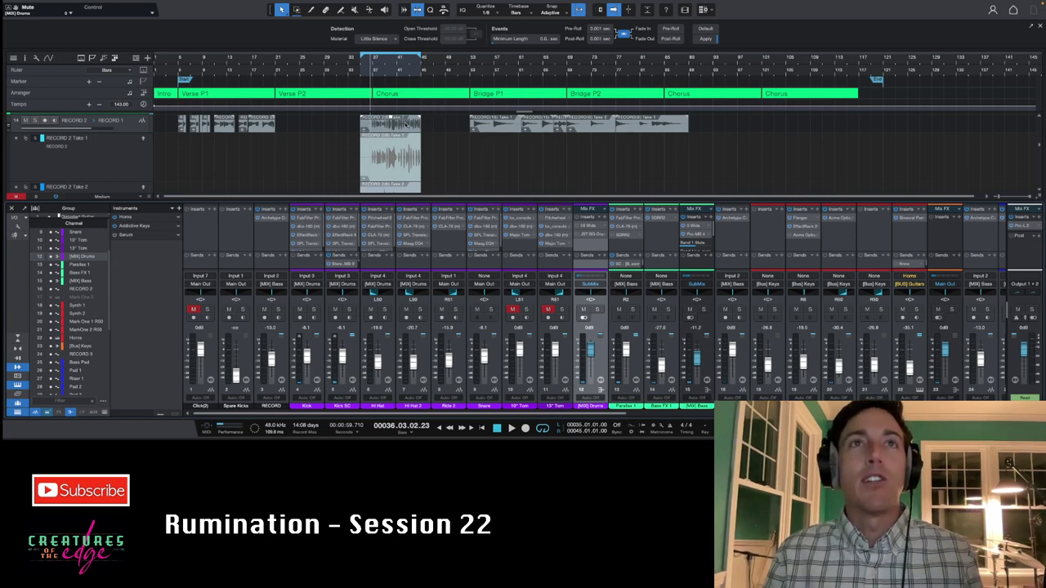
Split the new RECORD 2 clip at bar 37, the start of the first Chorus, and delete the part before it.
scroll(376, 127, "up", 4)
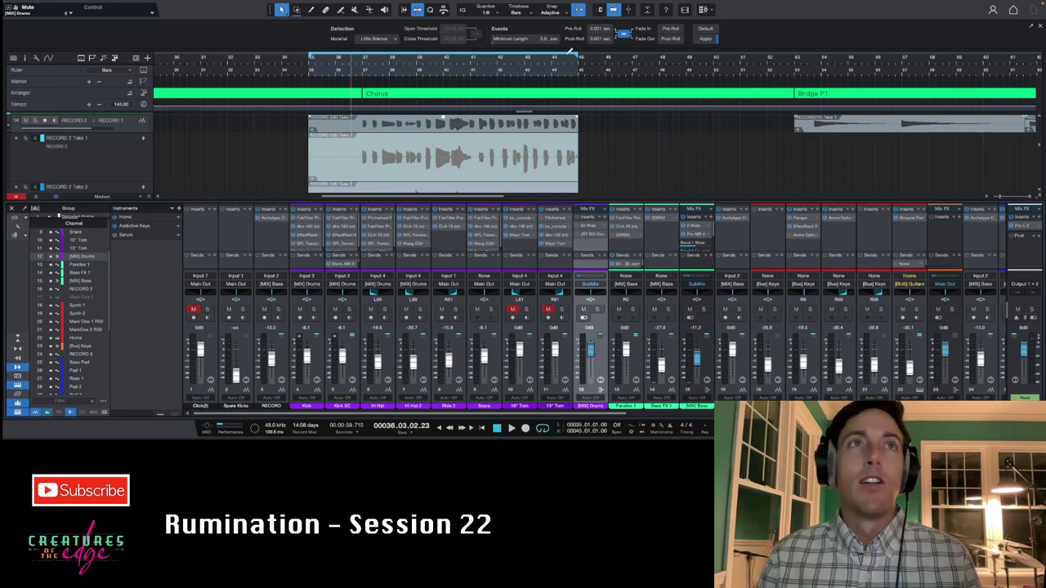
right_click(365, 127)
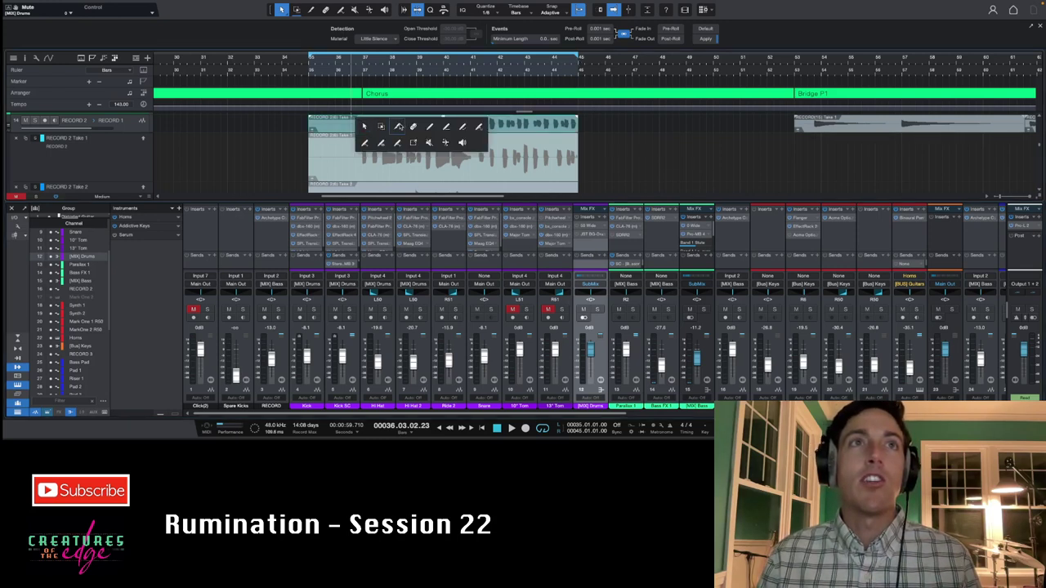
left_click(401, 129)
left_click(365, 124)
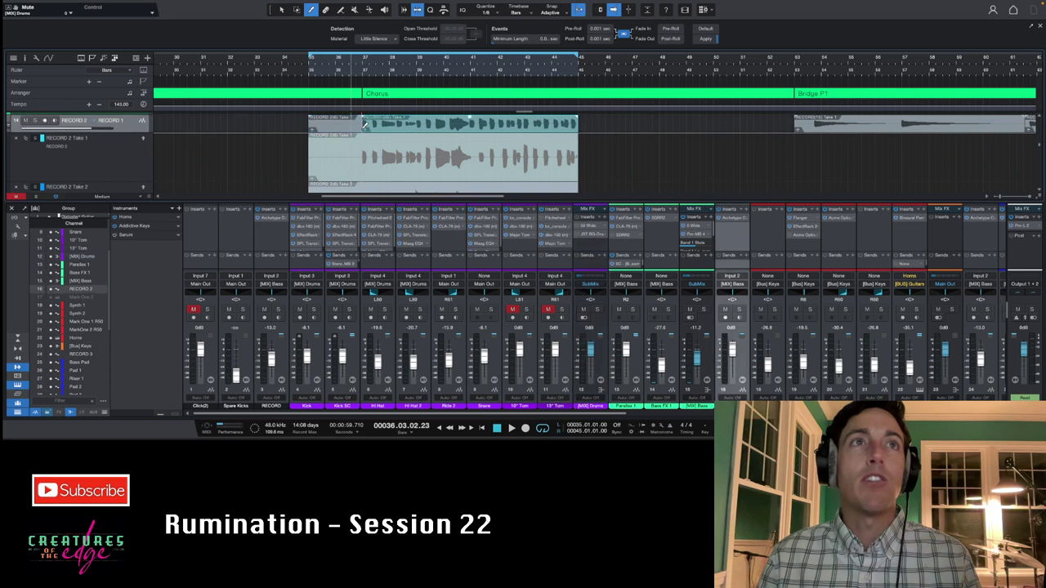
right_click(365, 125)
left_click(353, 128)
left_click(353, 124)
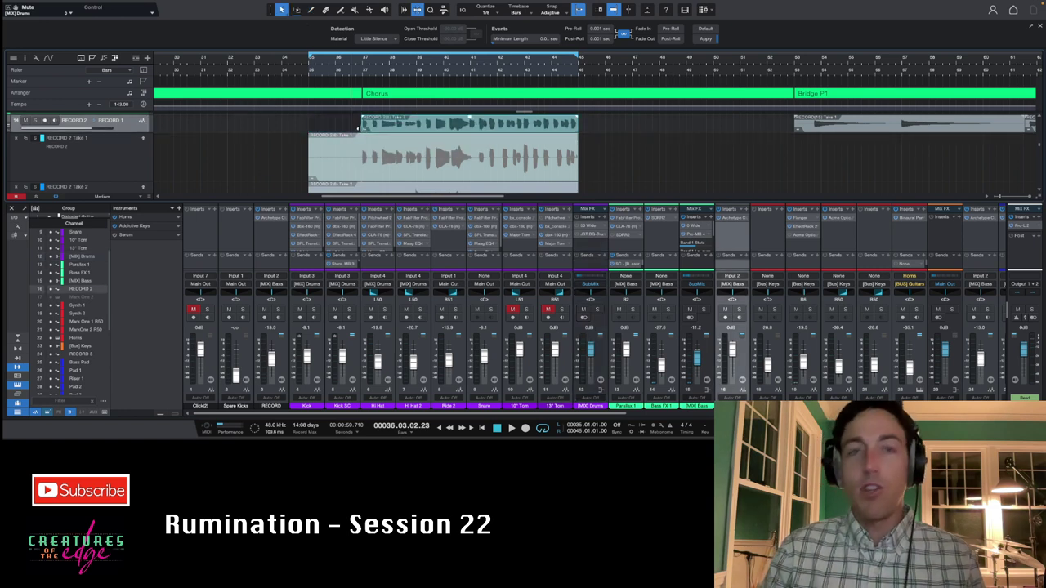
Duplicate the trimmed bass clip on RECORD 2 over bars 45 to 53 to fill the Chorus, and play the loop.
left_click_drag(578, 124, 601, 132)
key("space")
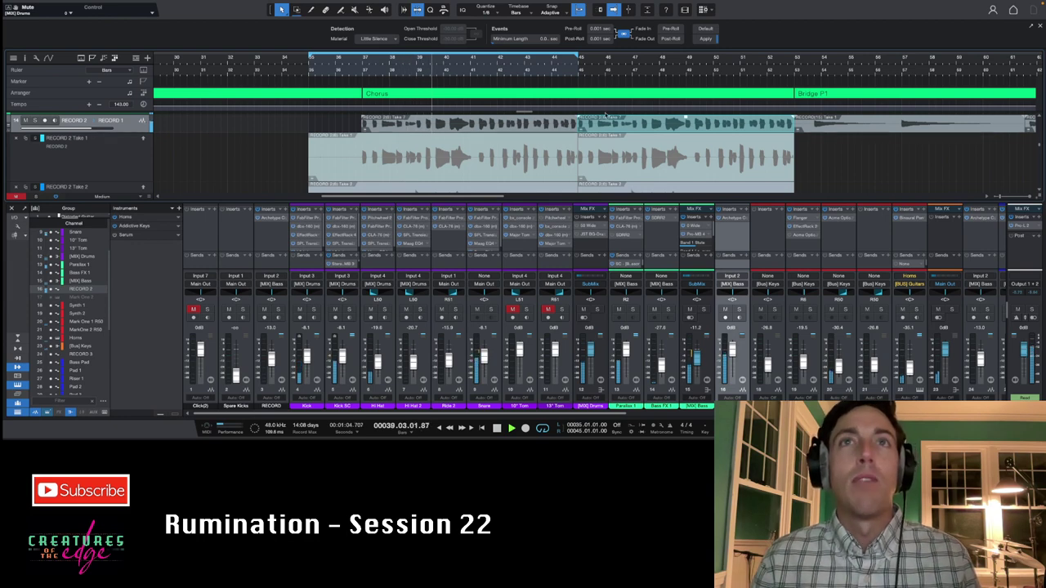
scroll(597, 106, "up", 1)
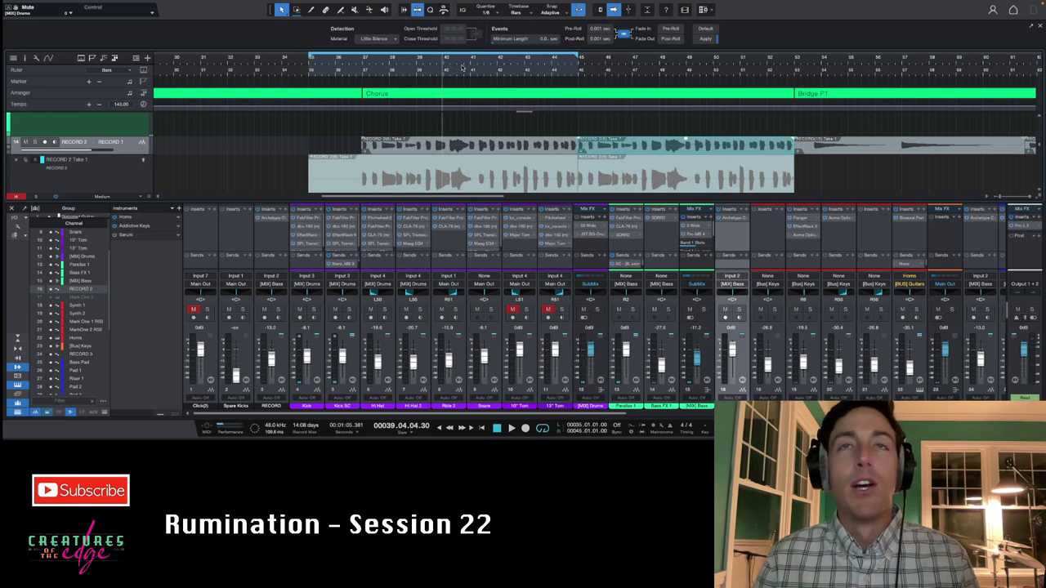
Split the Hi Hat clip in the Chorus's second half at the middle of bar 46 and at bar 47, and mute that segment.
scroll(551, 122, "up", 4)
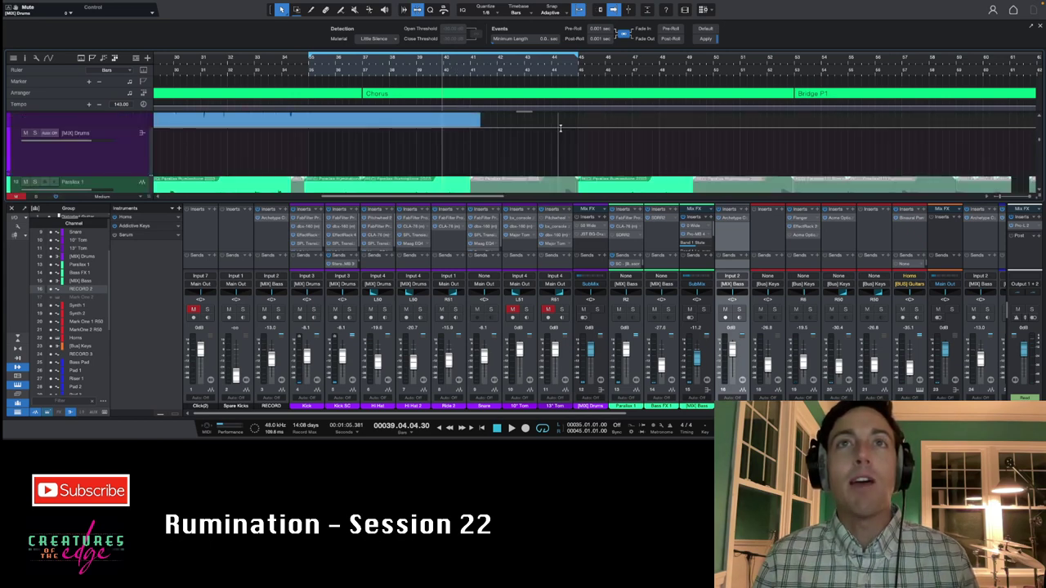
scroll(564, 135, "down", 4)
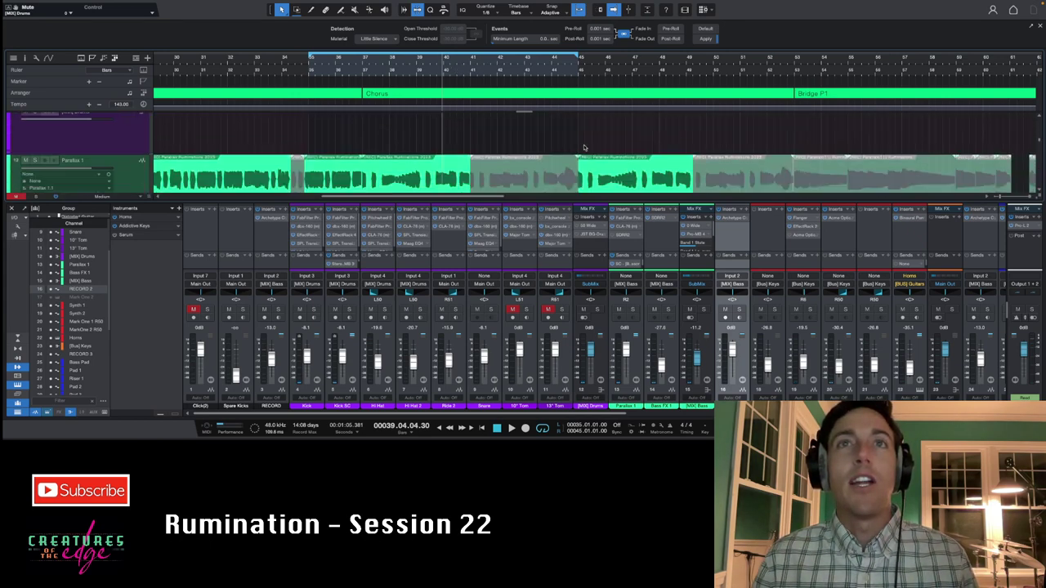
scroll(583, 148, "down", 5)
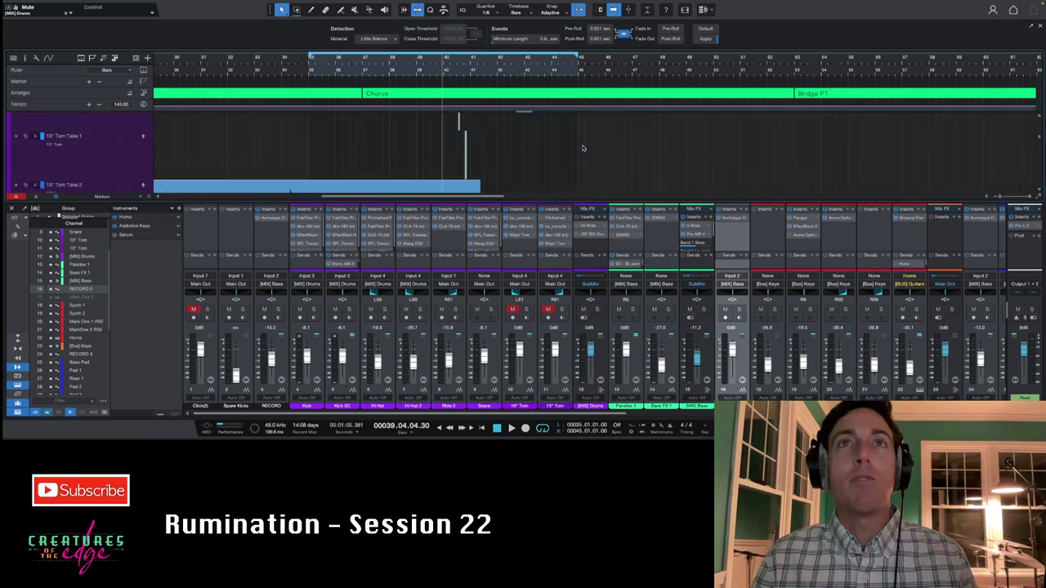
scroll(584, 148, "up", 6)
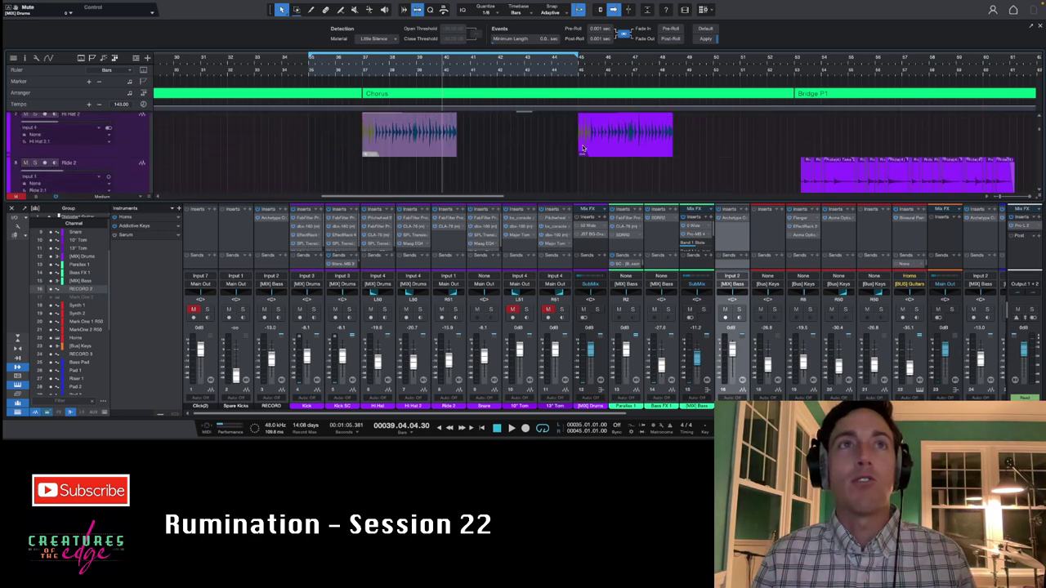
scroll(584, 148, "up", 3)
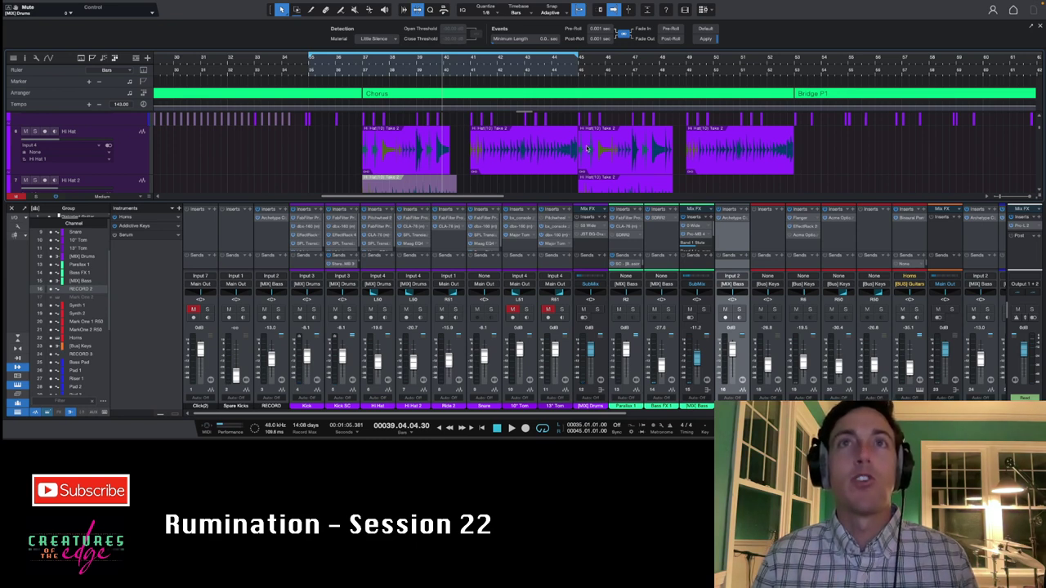
scroll(586, 148, "down", 1)
right_click(630, 130)
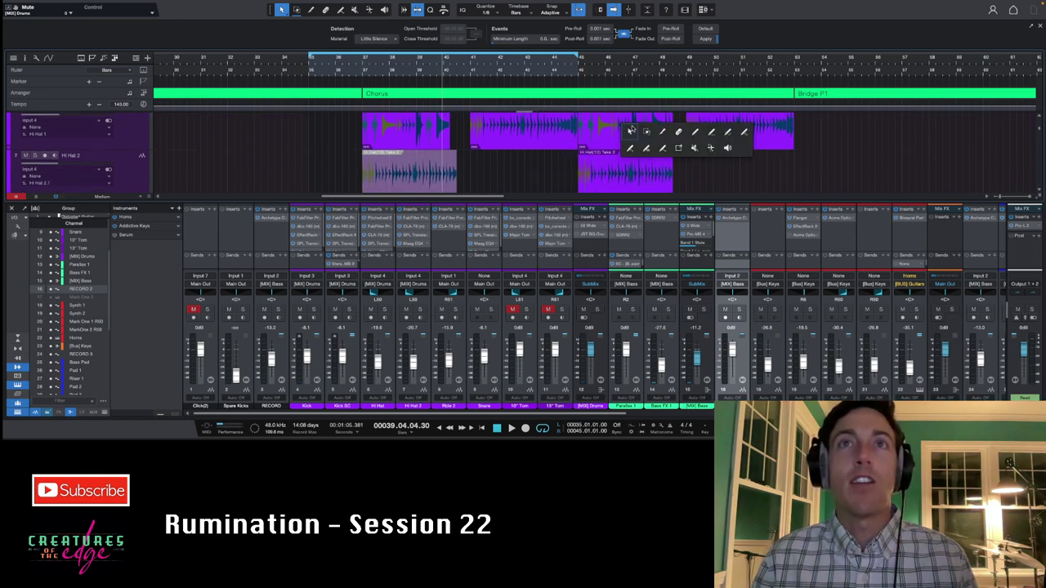
left_click(662, 132)
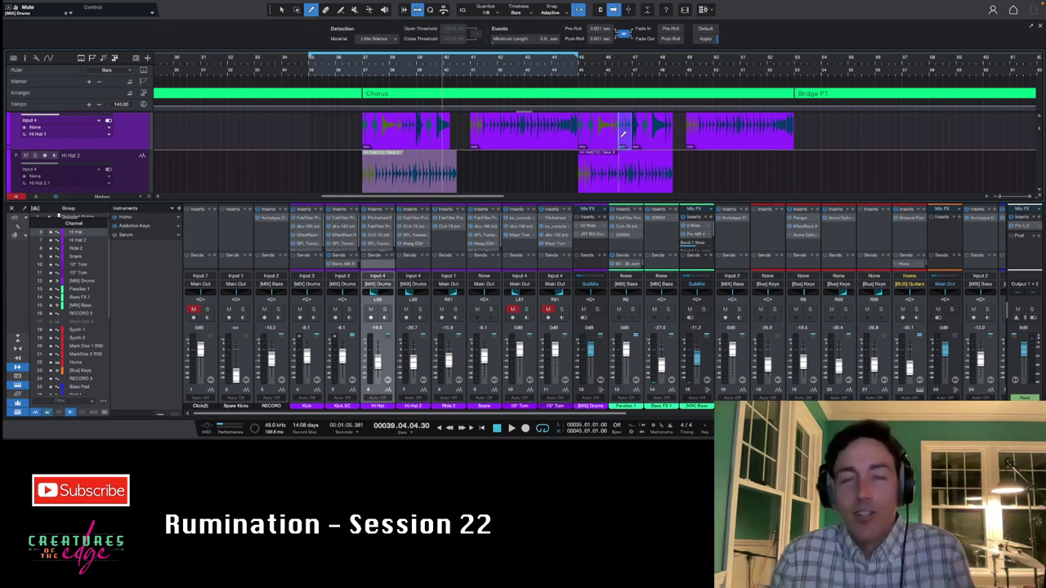
scroll(636, 139, "up", 3)
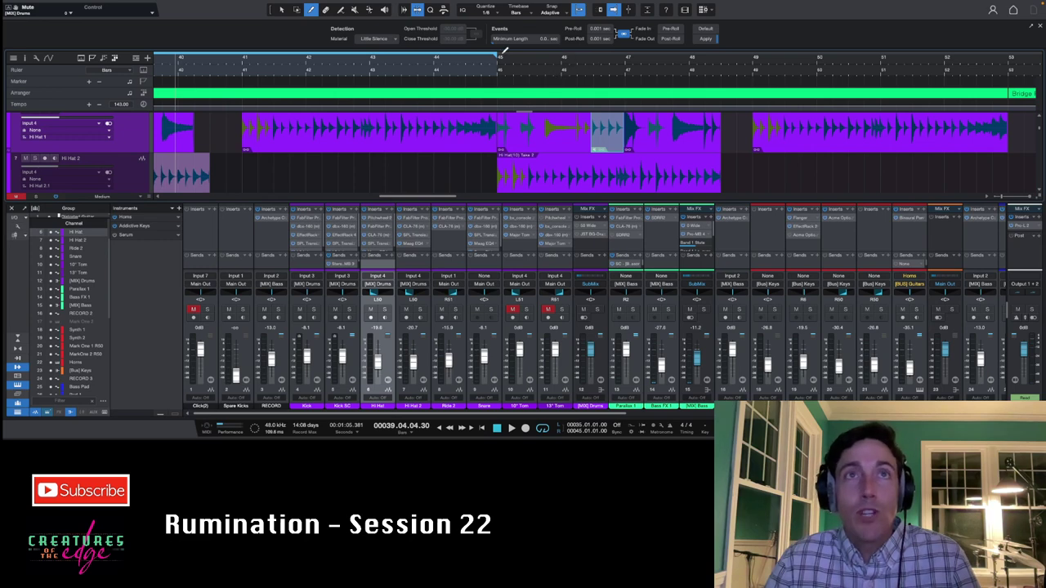
Extend the loop range's end to bar 53 and play through the whole first Chorus.
scroll(501, 65, "down", 3)
left_click_drag(501, 57, 679, 59)
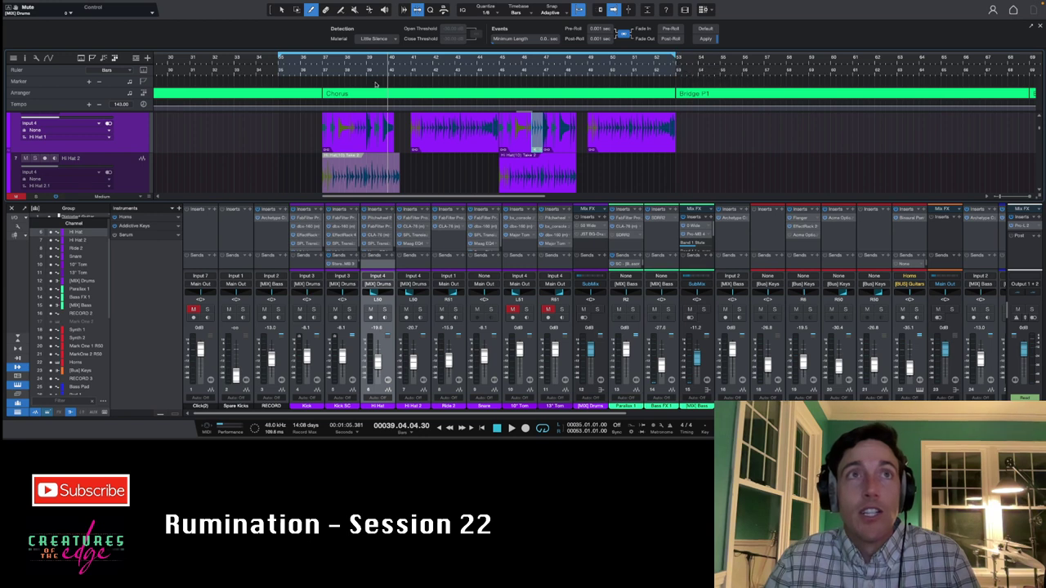
key("space")
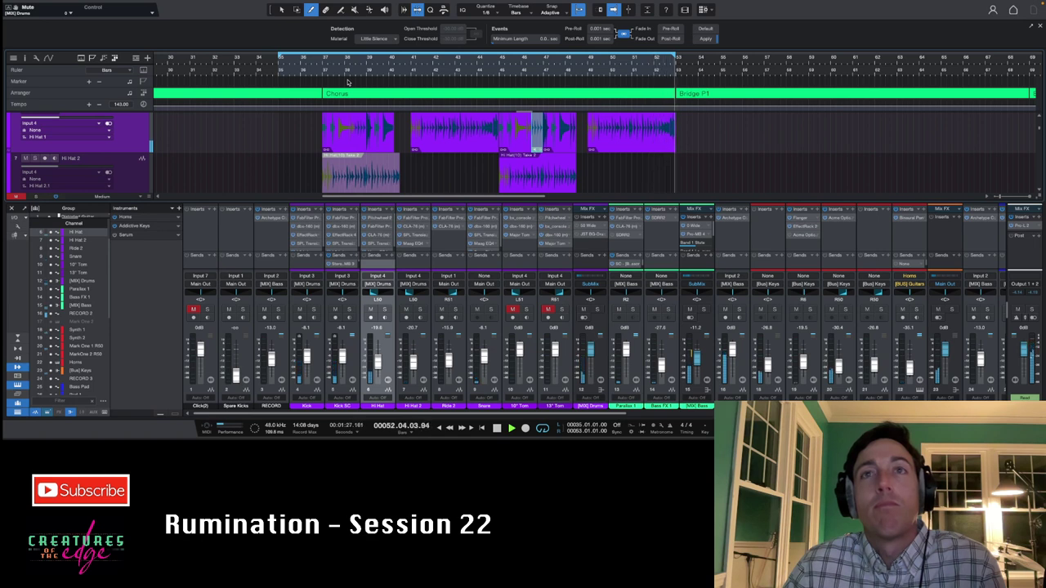
key("space")
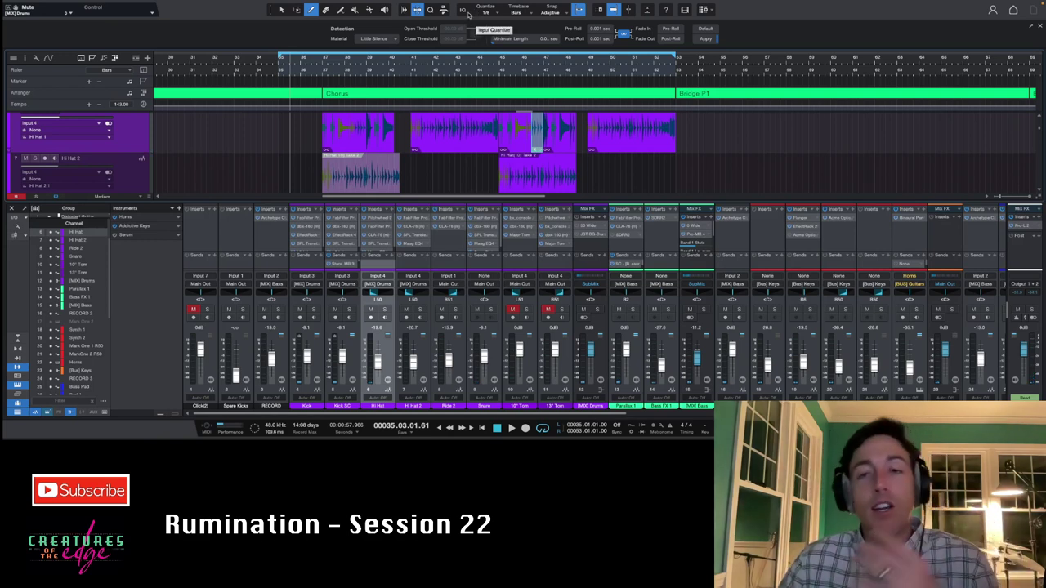
Play the Chorus from around bar 44 to audition the passage with the muted Hi Hat segment.
left_click(489, 62)
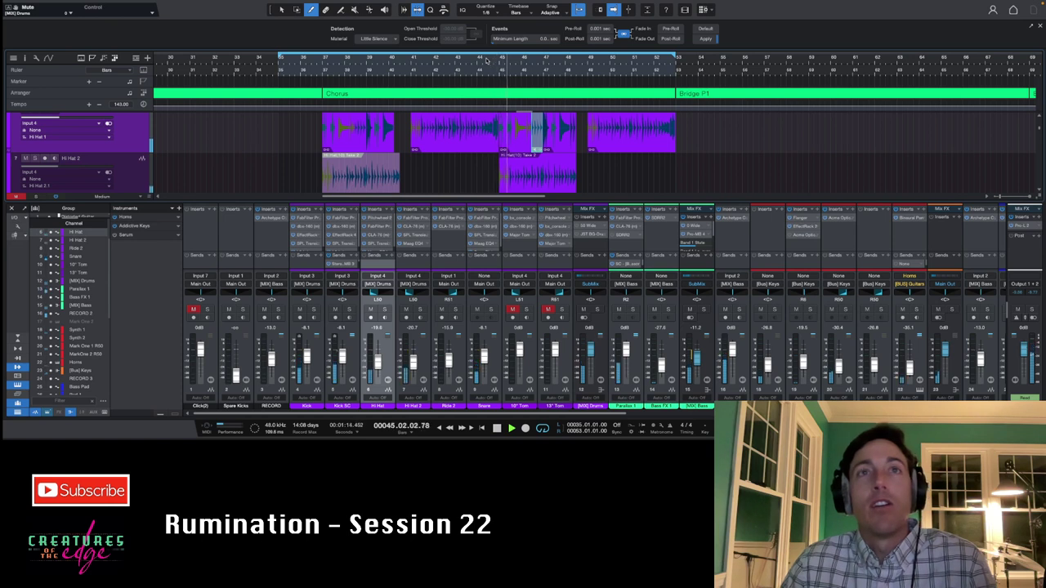
left_click(482, 62)
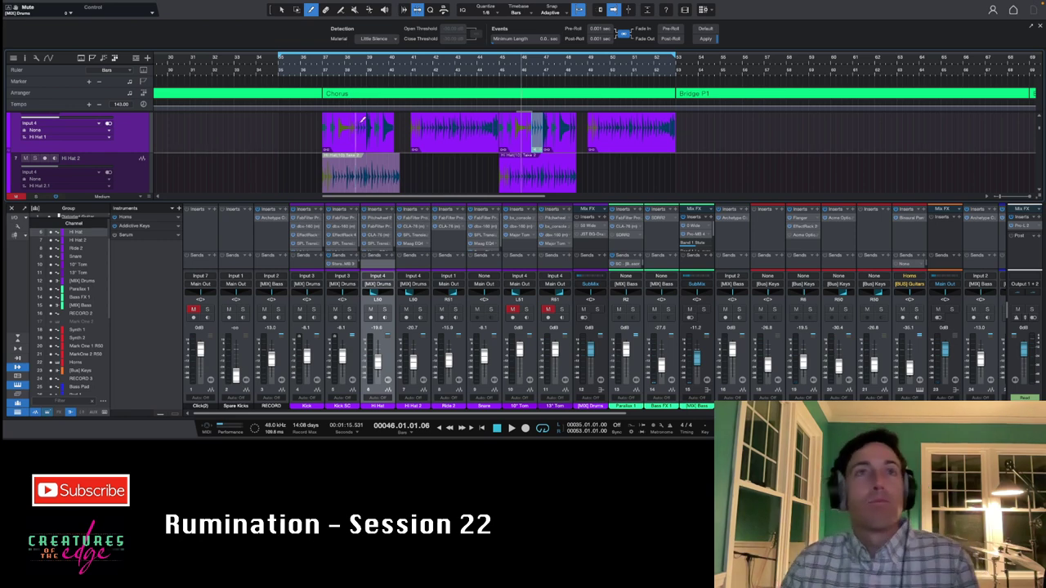
Play the whole song from bar 1, with the full arrangement from the Intro through the second Chorus in view.
scroll(490, 155, "up", 1)
key("shift+w")
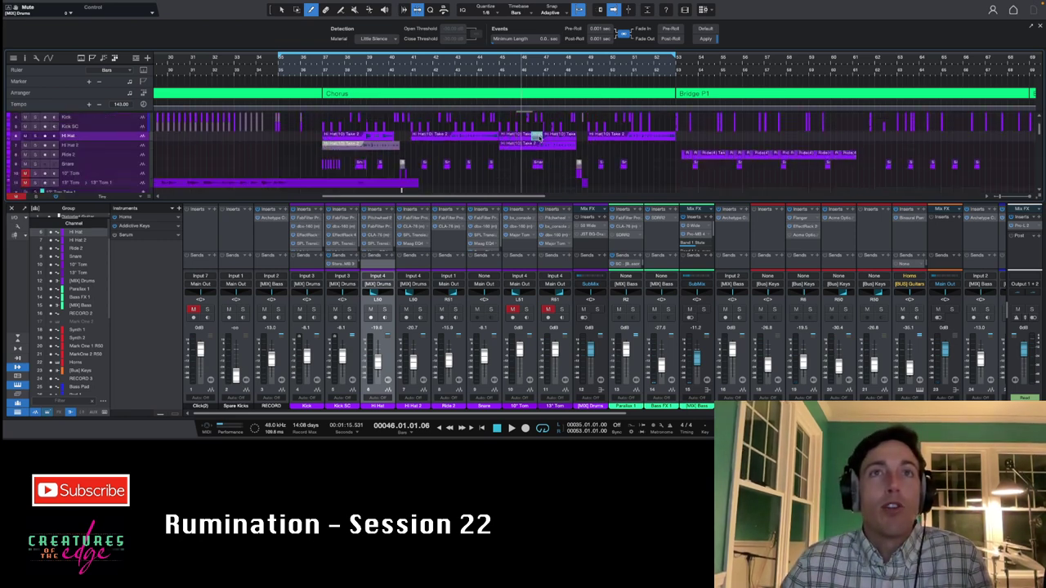
key("w")
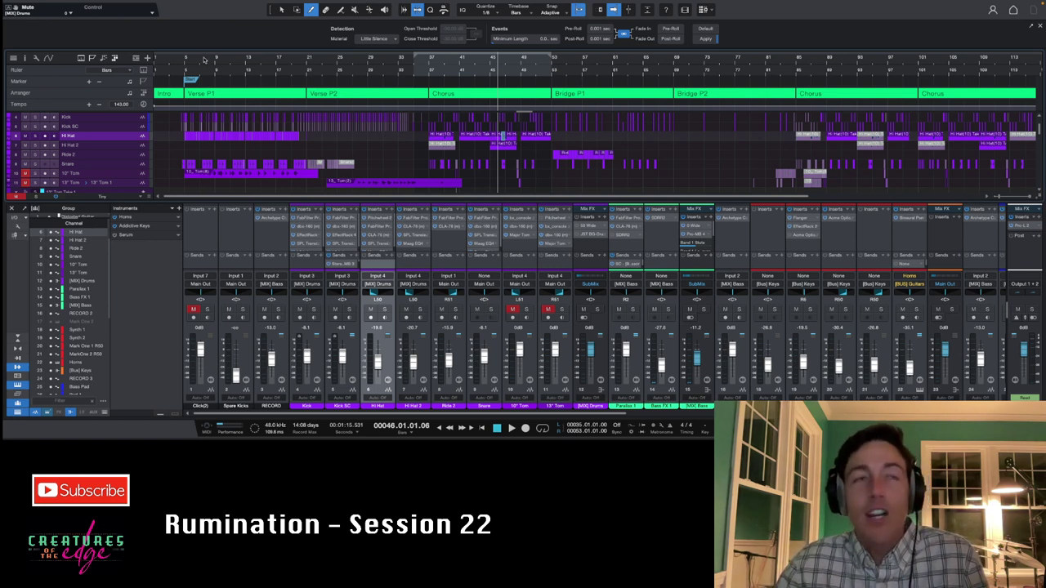
left_click(157, 60)
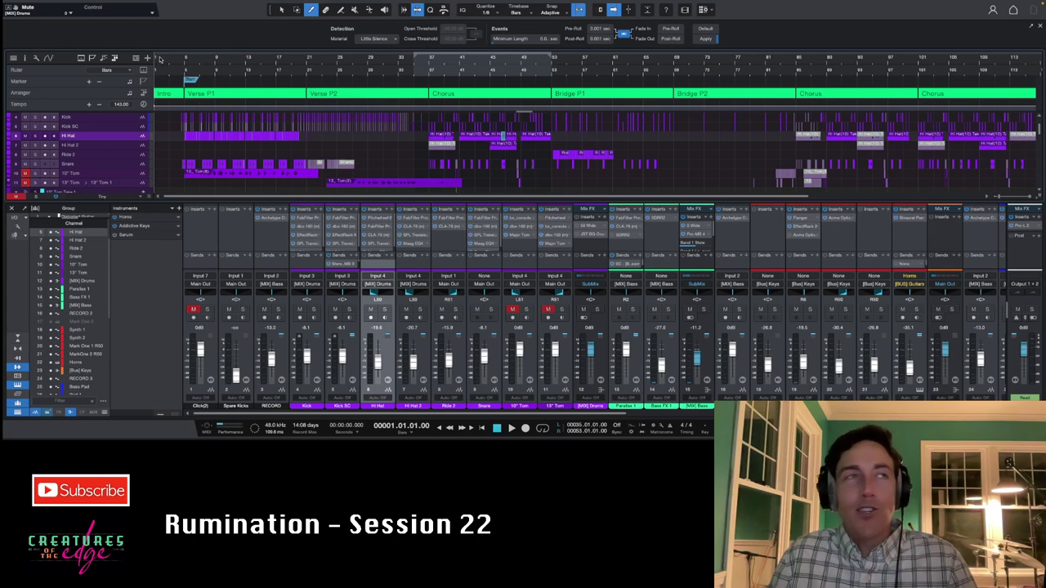
key("space")
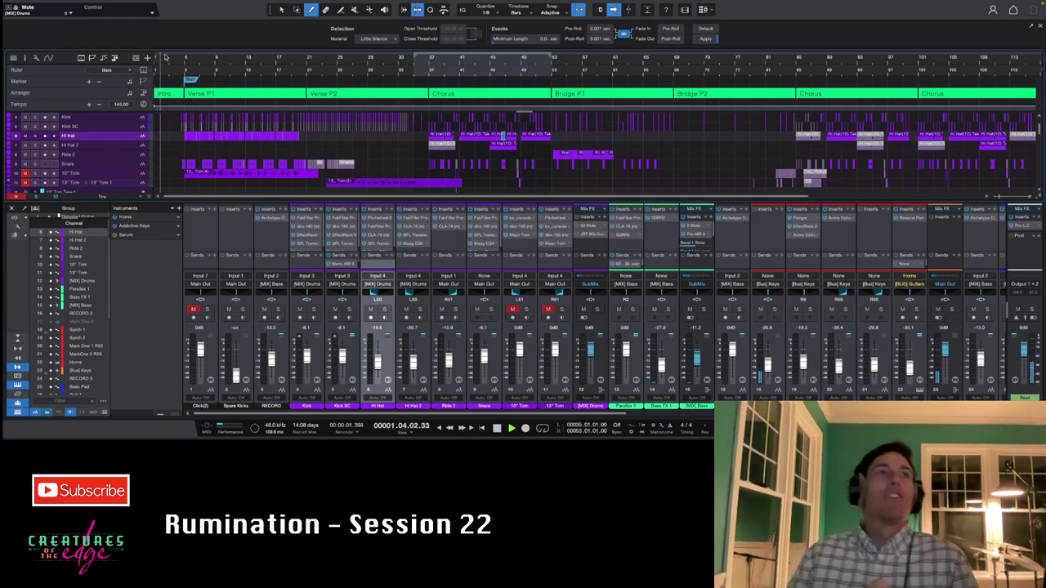